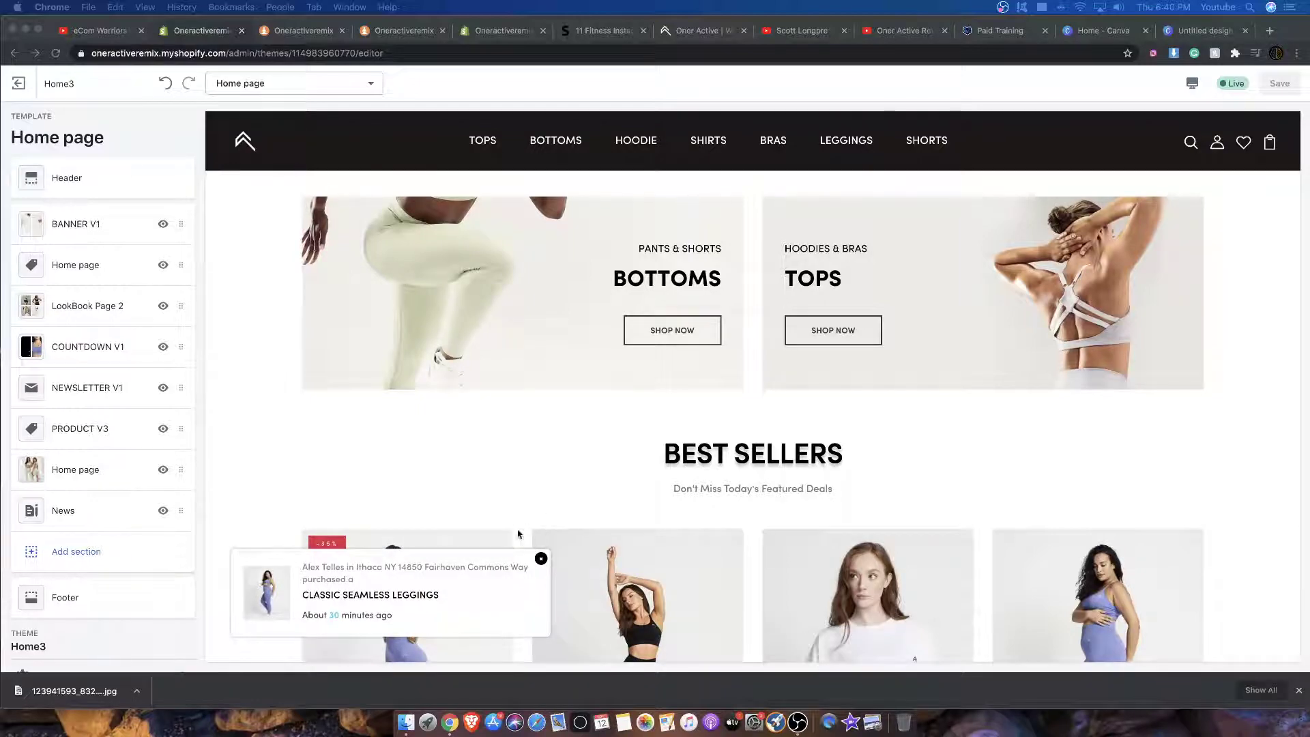
Look through the remix store's home page preview in the Home3 theme editor, from banner to footer.
{"action": "scroll", "coordinate": [518, 534], "scroll_direction": "down", "scroll_amount": 20}
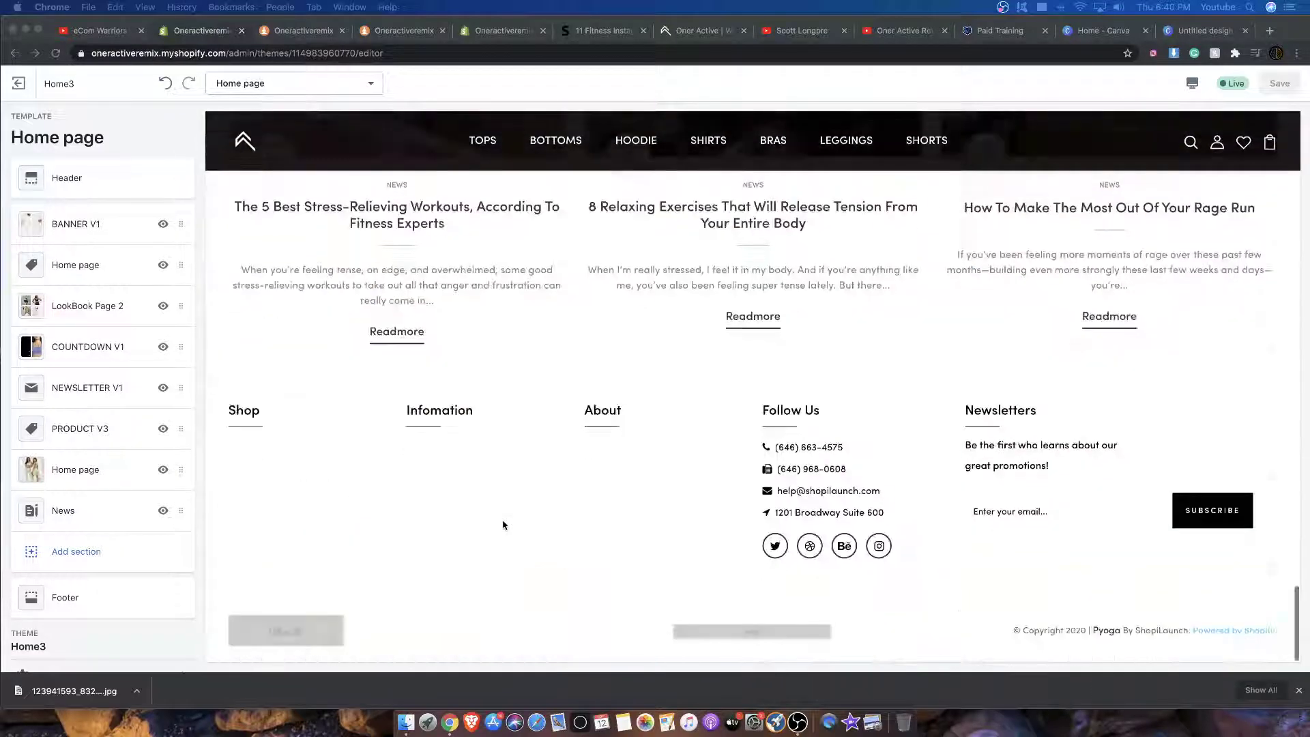
{"action": "scroll", "coordinate": [504, 524], "scroll_direction": "up", "scroll_amount": 20}
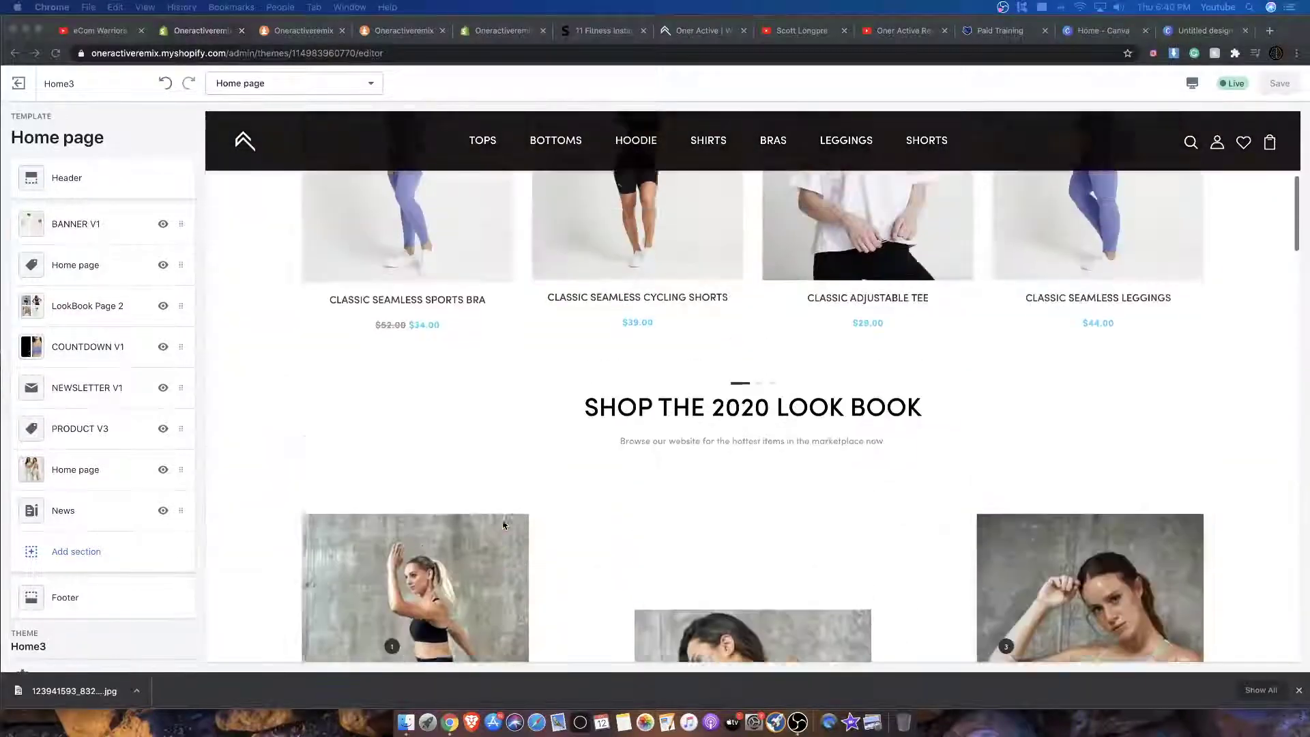
{"action": "scroll", "coordinate": [503, 525], "scroll_direction": "up", "scroll_amount": 6}
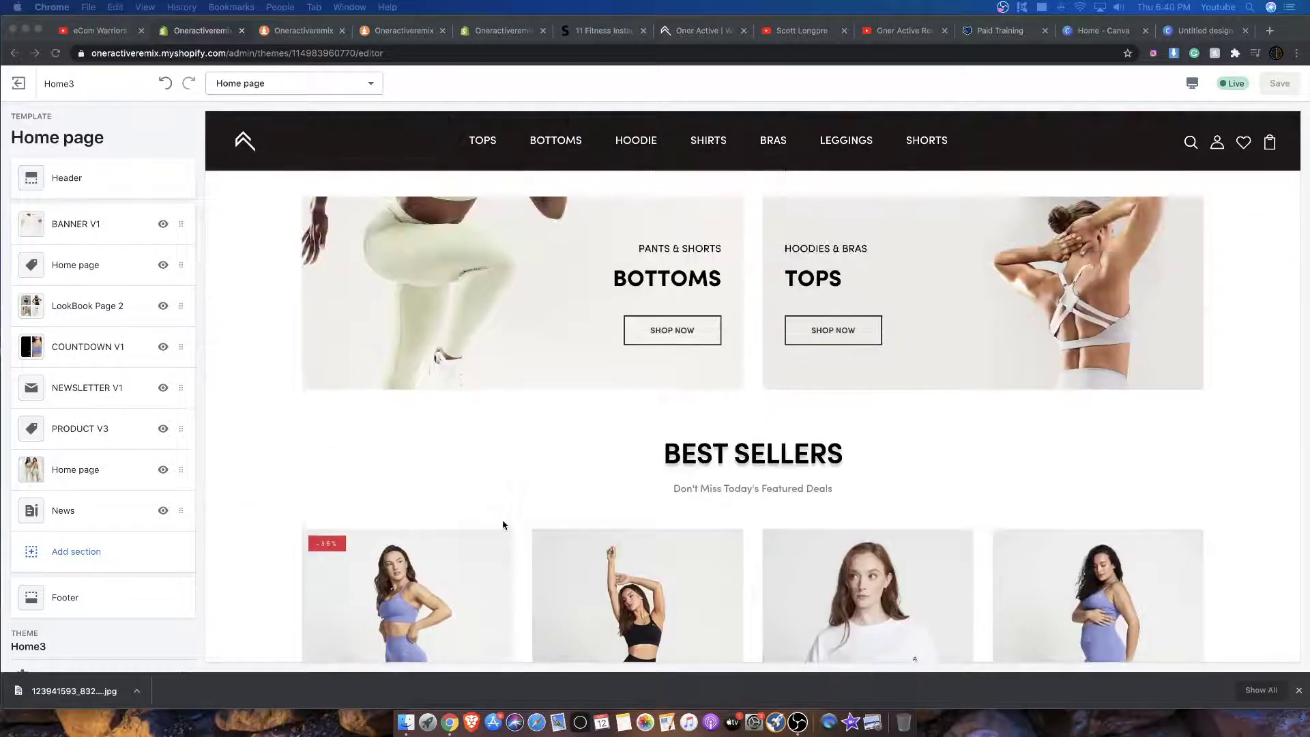
{"action": "scroll", "coordinate": [504, 524], "scroll_direction": "down", "scroll_amount": 10}
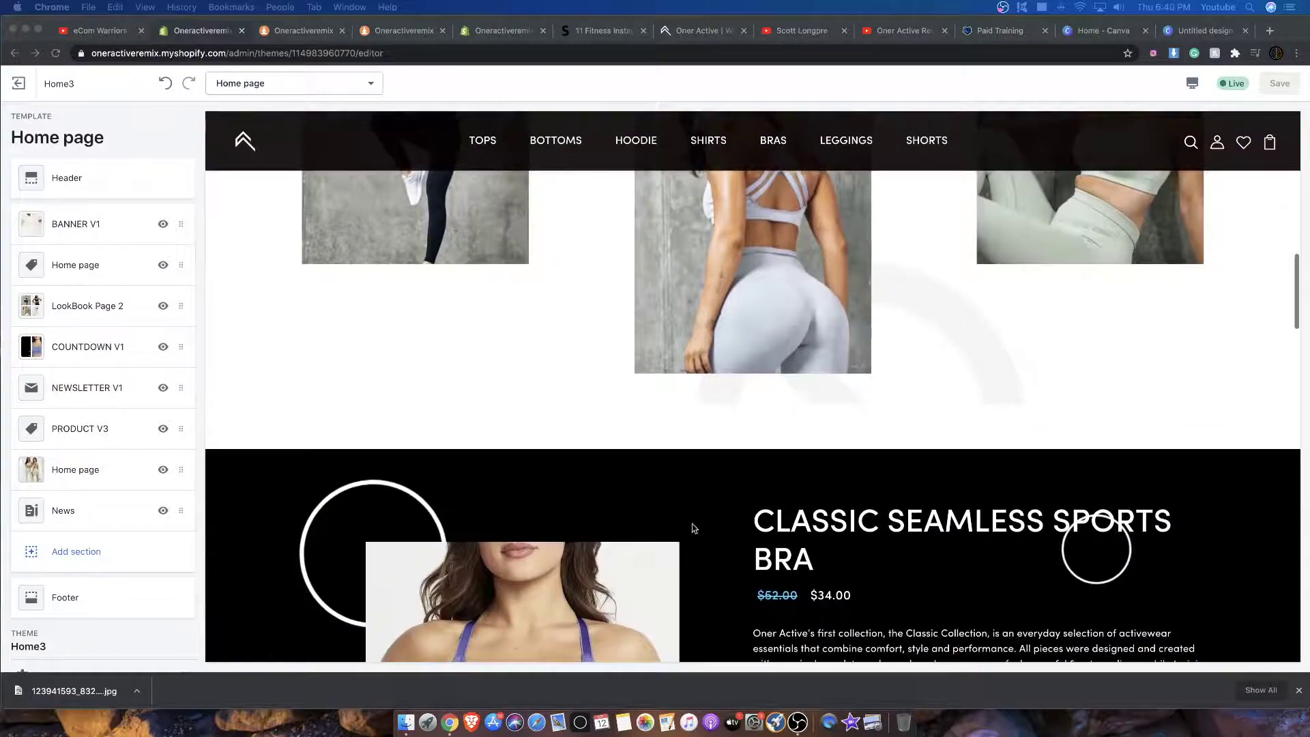
Switch to the original Oner Active site, dismiss the open Instagram post and examine the home page layout.
{"action": "left_click", "coordinate": [696, 31]}
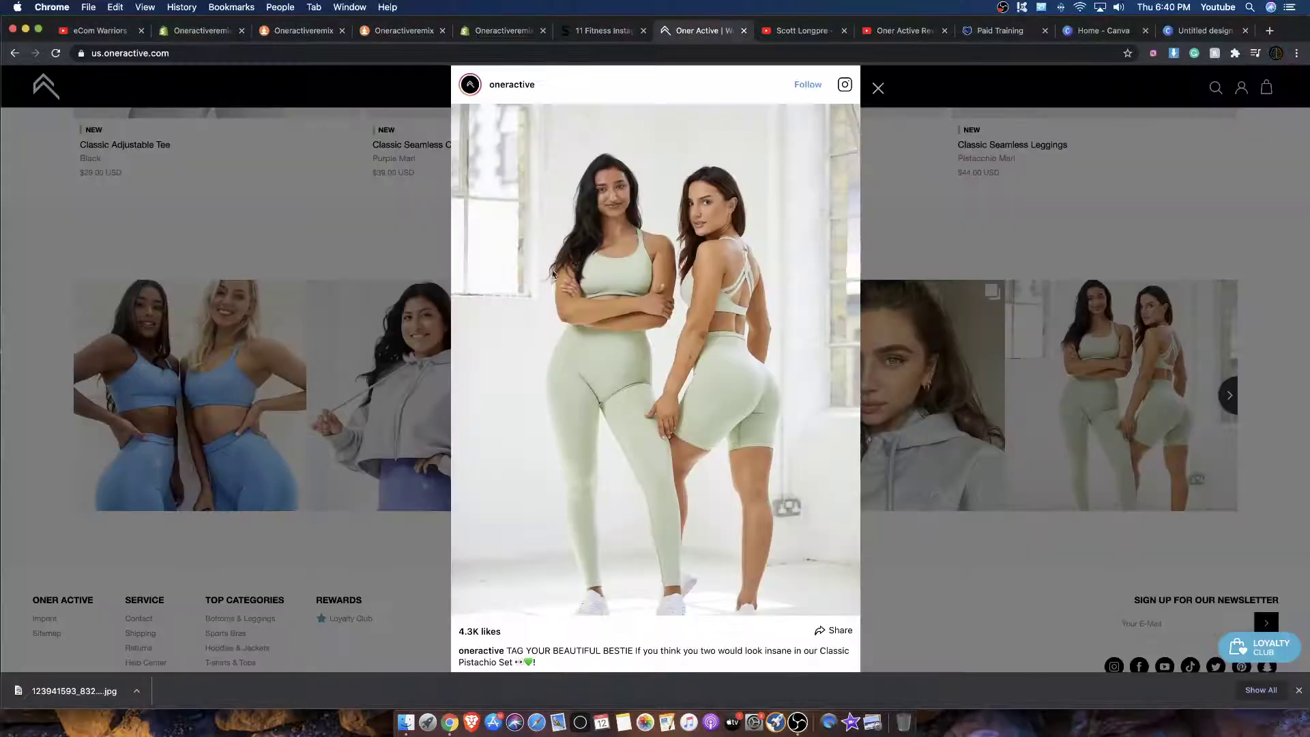
{"action": "left_click", "coordinate": [897, 236]}
{"action": "scroll", "coordinate": [352, 239], "scroll_direction": "up", "scroll_amount": 15}
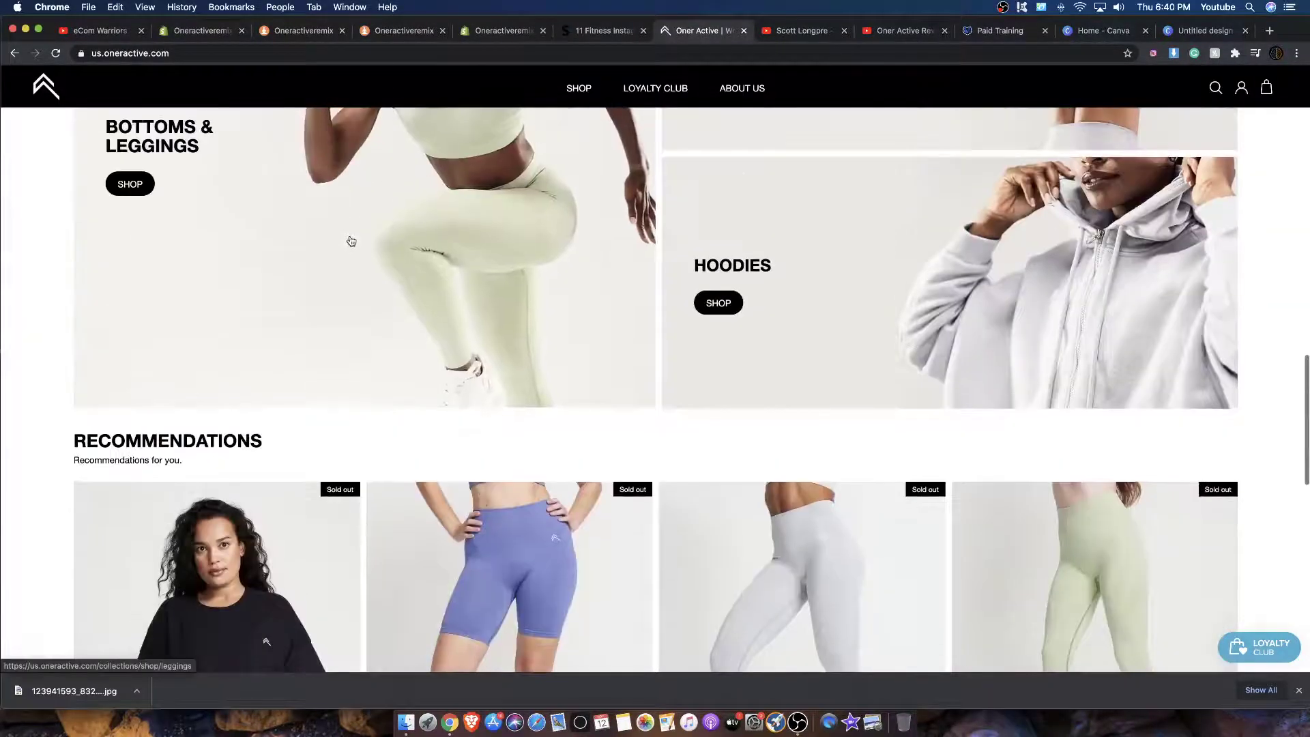
{"action": "scroll", "coordinate": [354, 237], "scroll_direction": "down", "scroll_amount": 5}
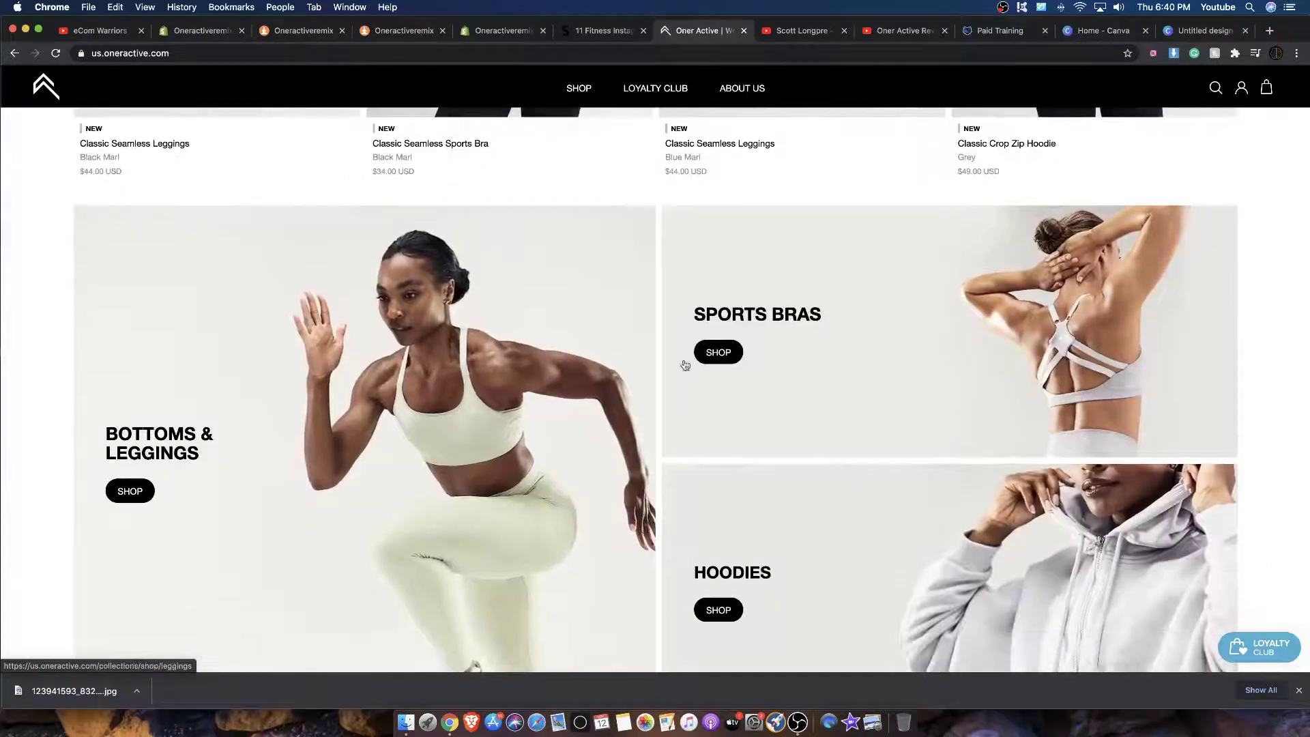
{"action": "scroll", "coordinate": [870, 378], "scroll_direction": "up", "scroll_amount": 10}
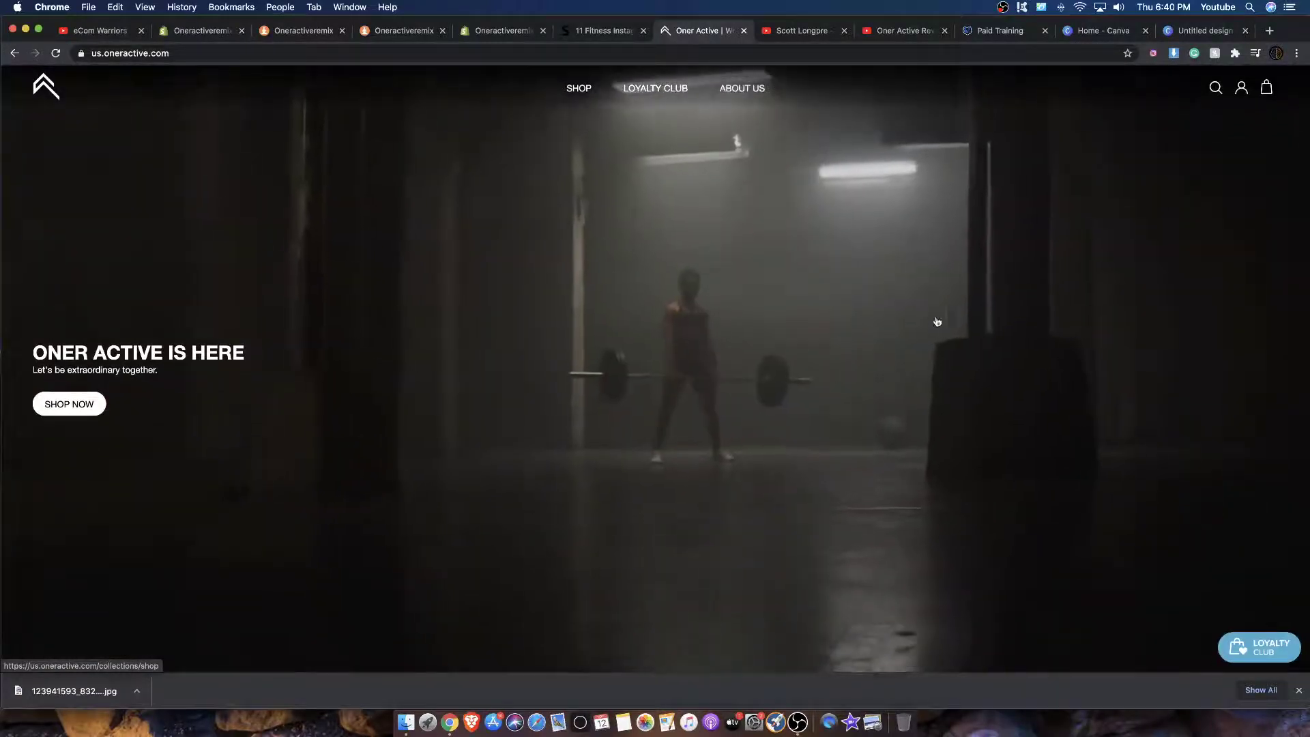
{"action": "scroll", "coordinate": [936, 321], "scroll_direction": "down", "scroll_amount": 5}
{"action": "scroll", "coordinate": [931, 319], "scroll_direction": "up", "scroll_amount": 5}
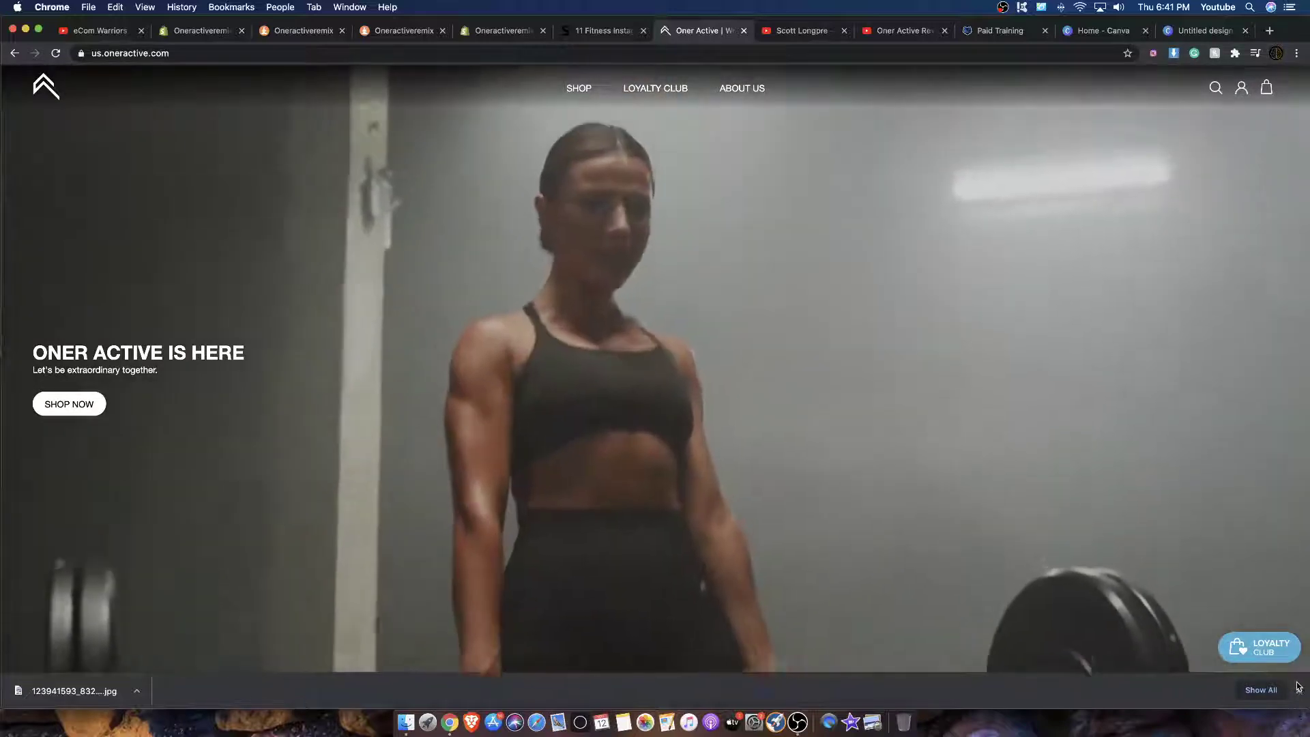
Close the browser's downloads bar and compare the Oner Active home page with the remix store's home page in the theme editor.
{"action": "left_click", "coordinate": [1298, 691]}
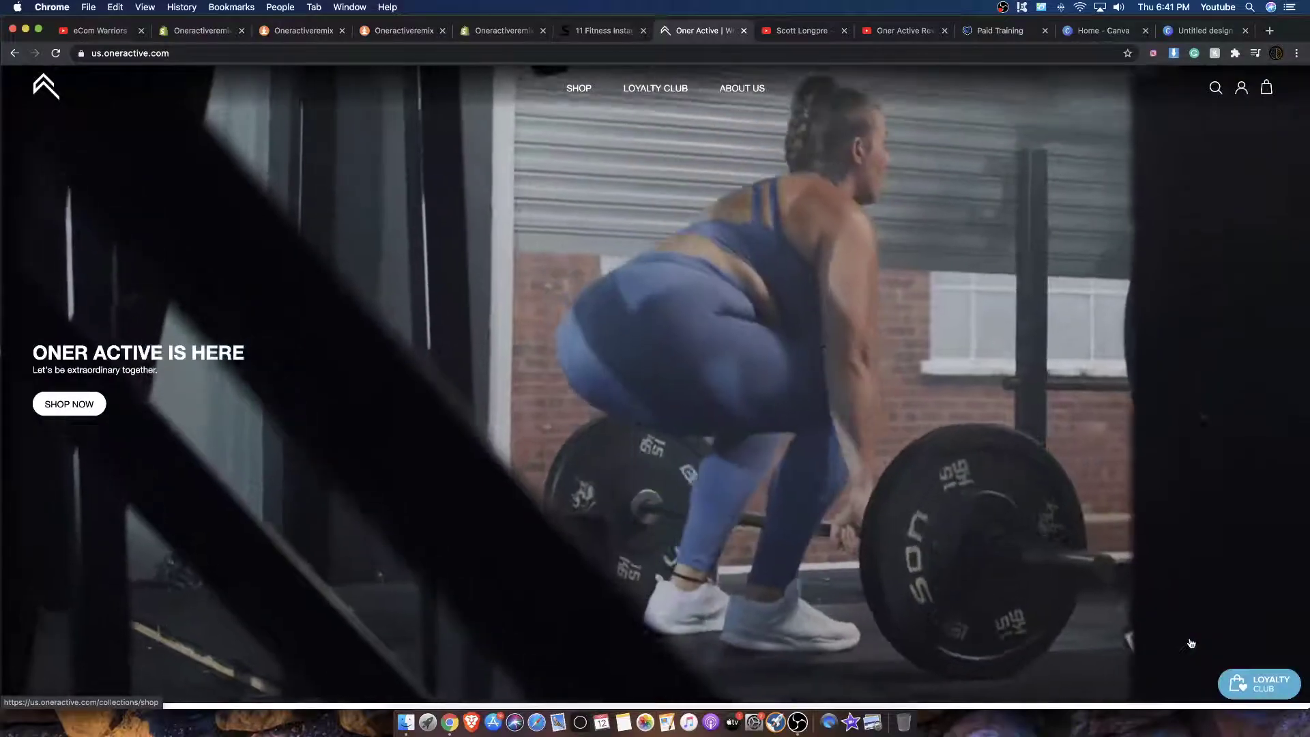
{"action": "scroll", "coordinate": [832, 546], "scroll_direction": "down", "scroll_amount": 5}
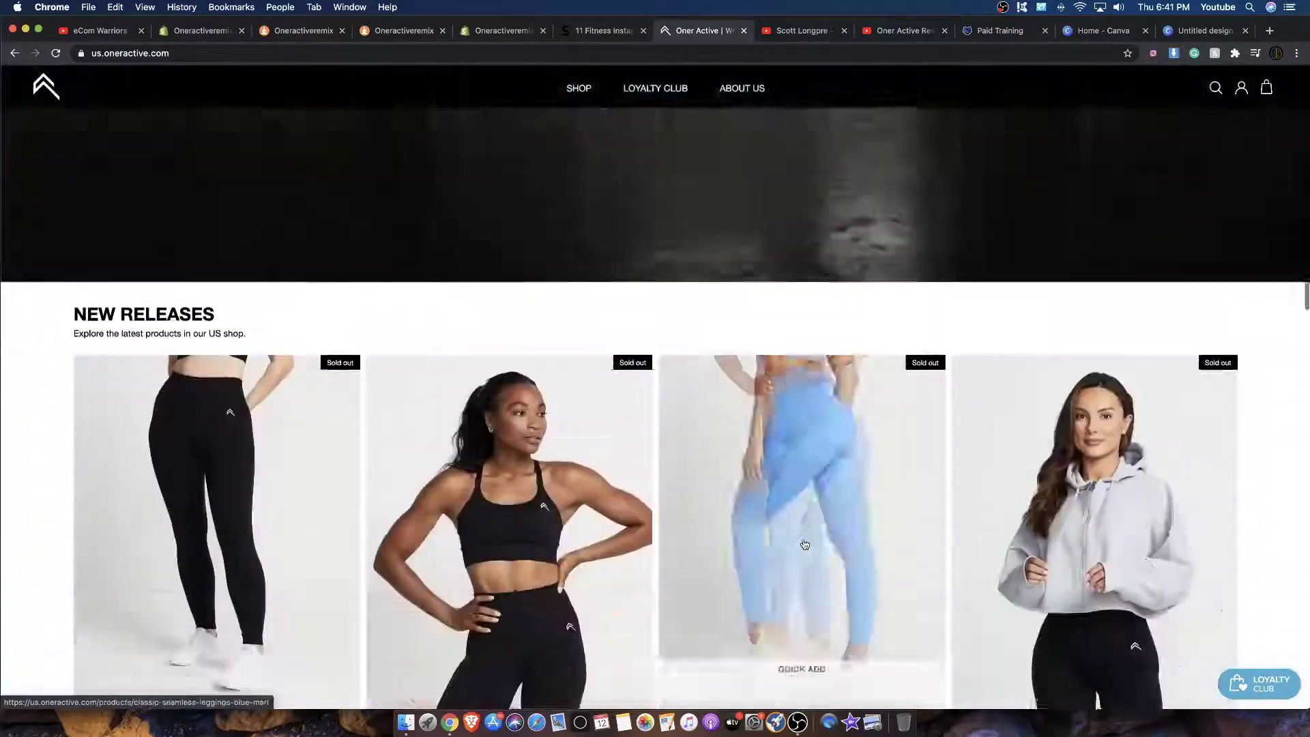
{"action": "scroll", "coordinate": [805, 544], "scroll_direction": "down", "scroll_amount": 15}
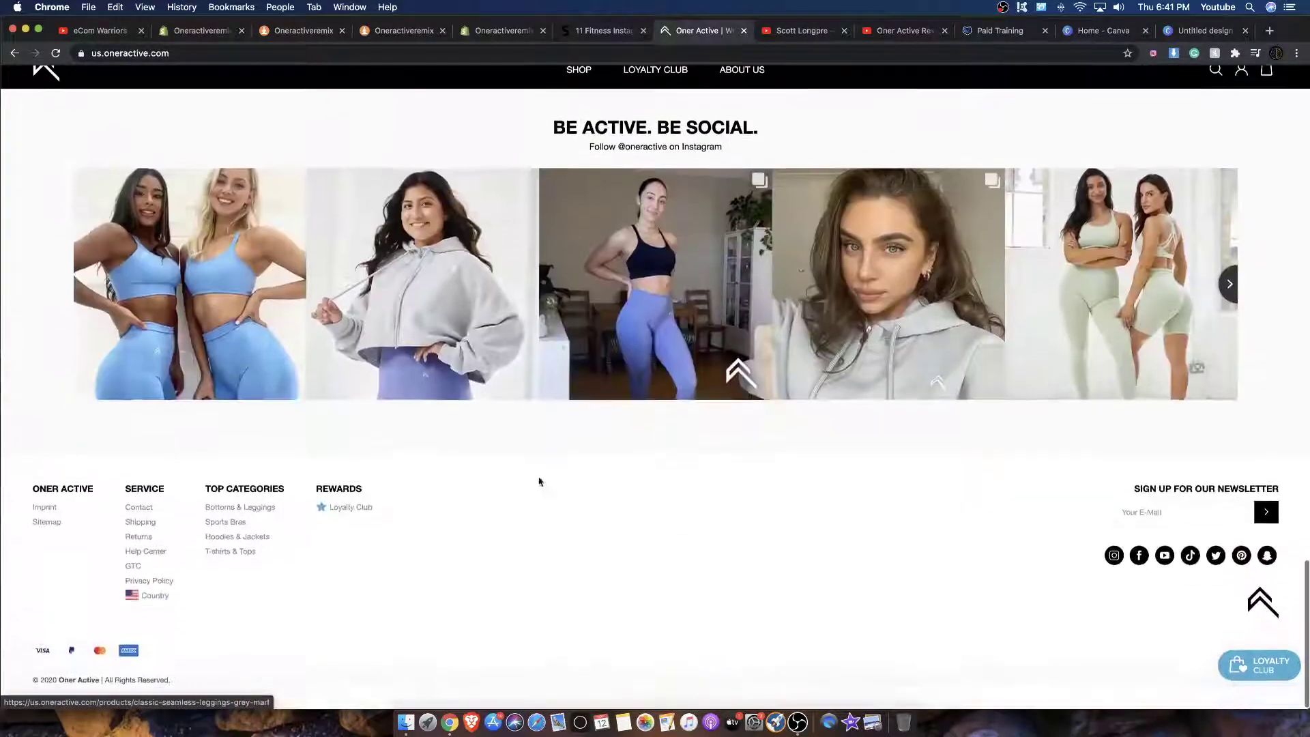
{"action": "scroll", "coordinate": [565, 301], "scroll_direction": "up", "scroll_amount": 20}
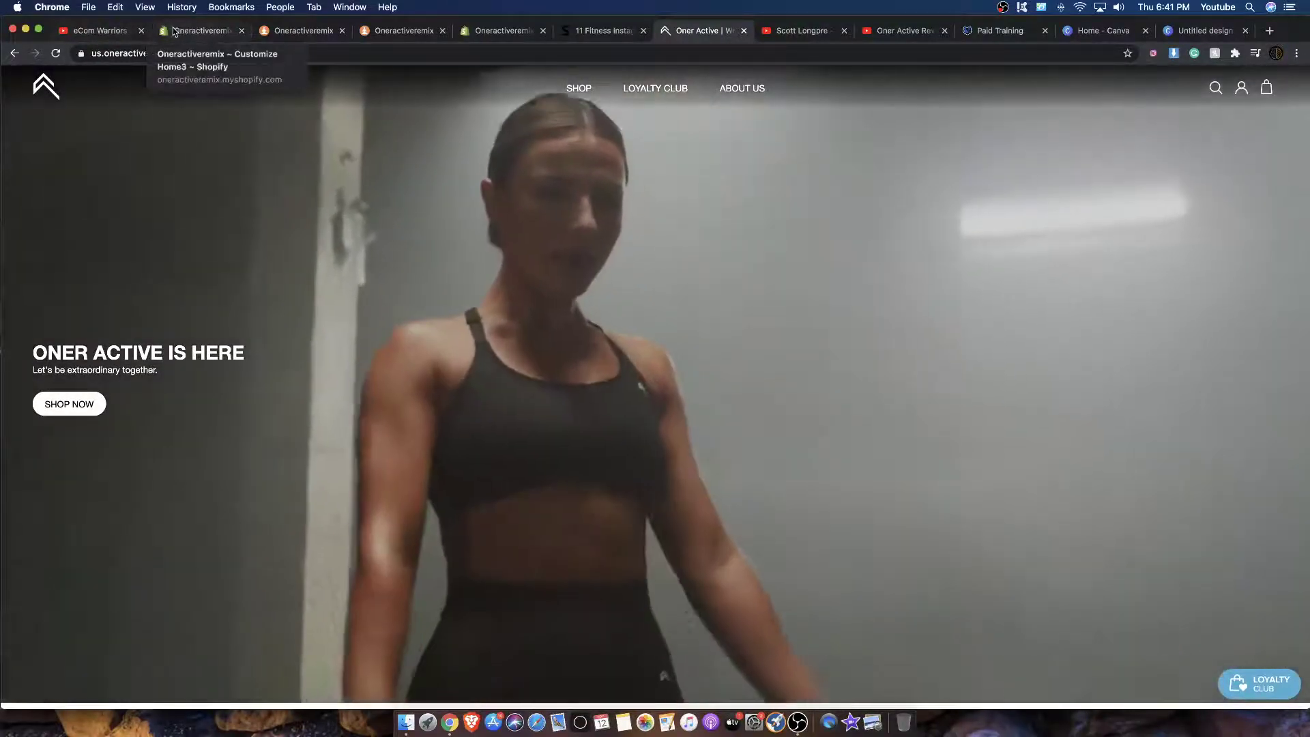
{"action": "left_click", "coordinate": [175, 32]}
{"action": "scroll", "coordinate": [400, 197], "scroll_direction": "up", "scroll_amount": 10}
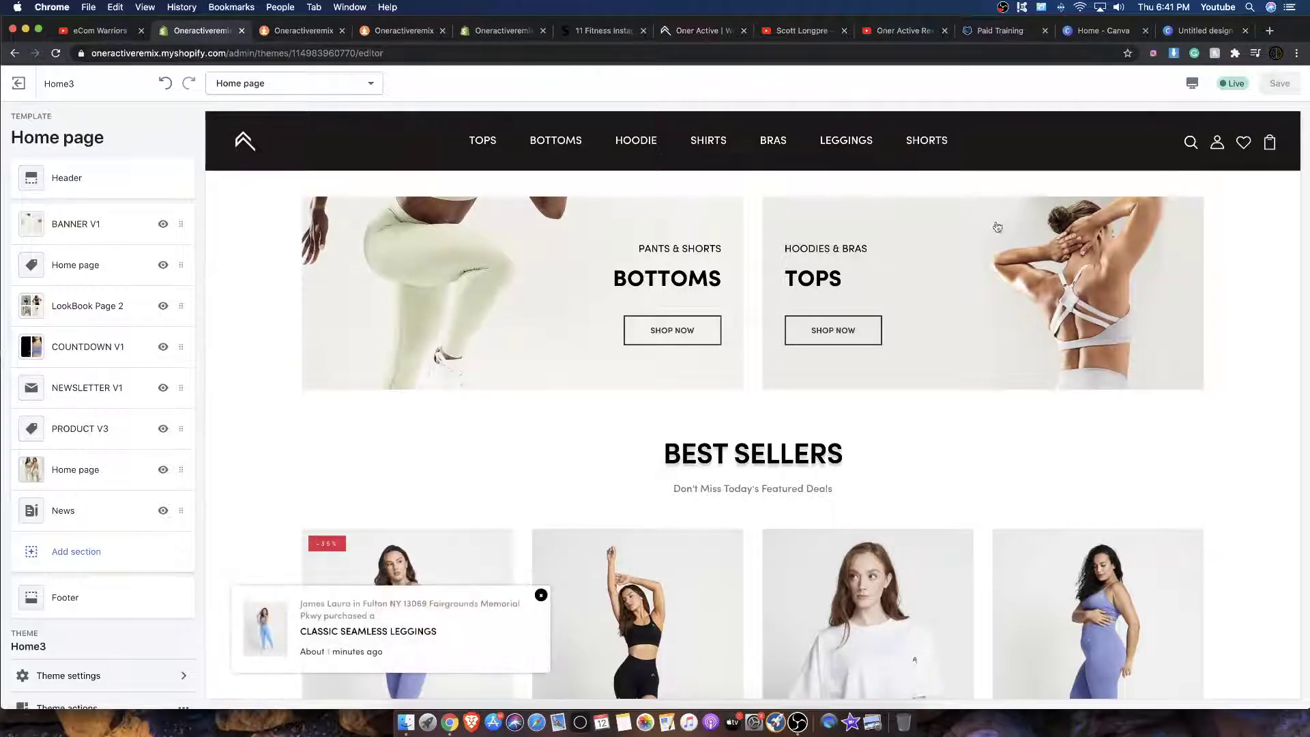
Switch to the Wolf of Shopify site, open its home page and look through the theme offers.
{"action": "left_click", "coordinate": [1020, 30]}
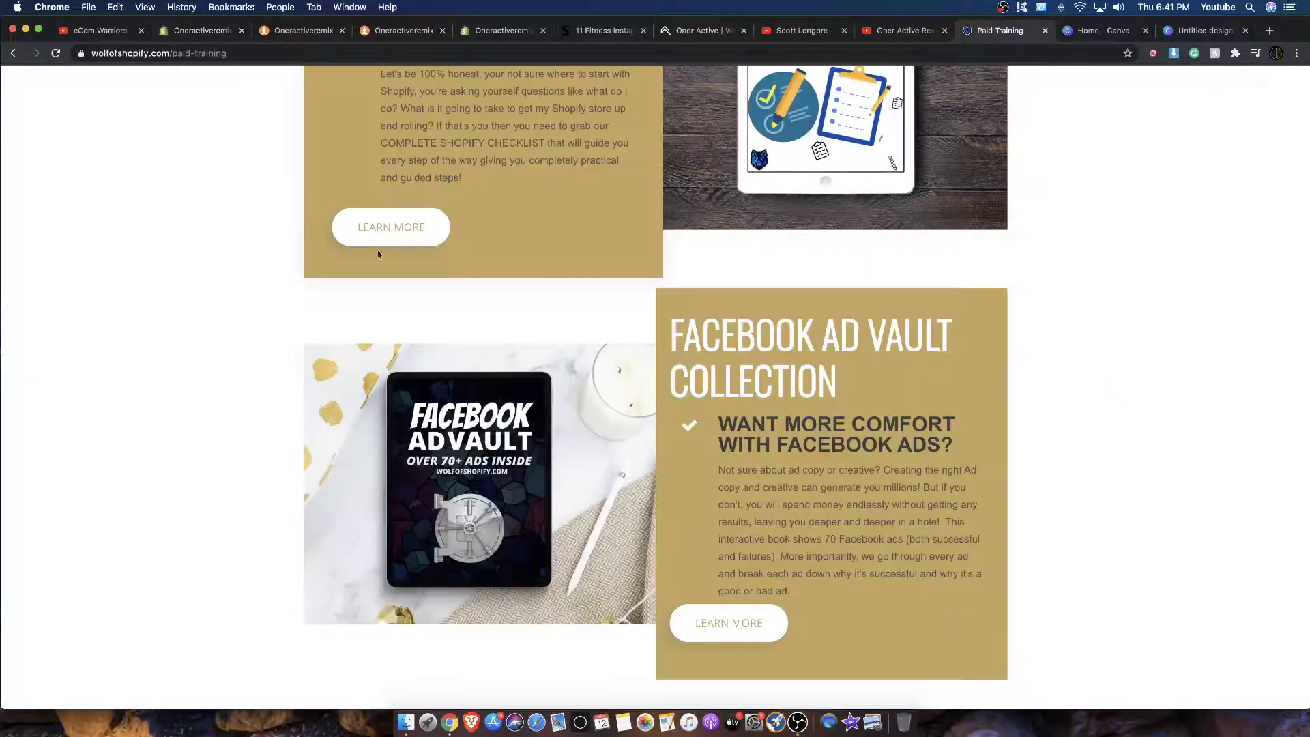
{"action": "scroll", "coordinate": [546, 205], "scroll_direction": "up", "scroll_amount": 4}
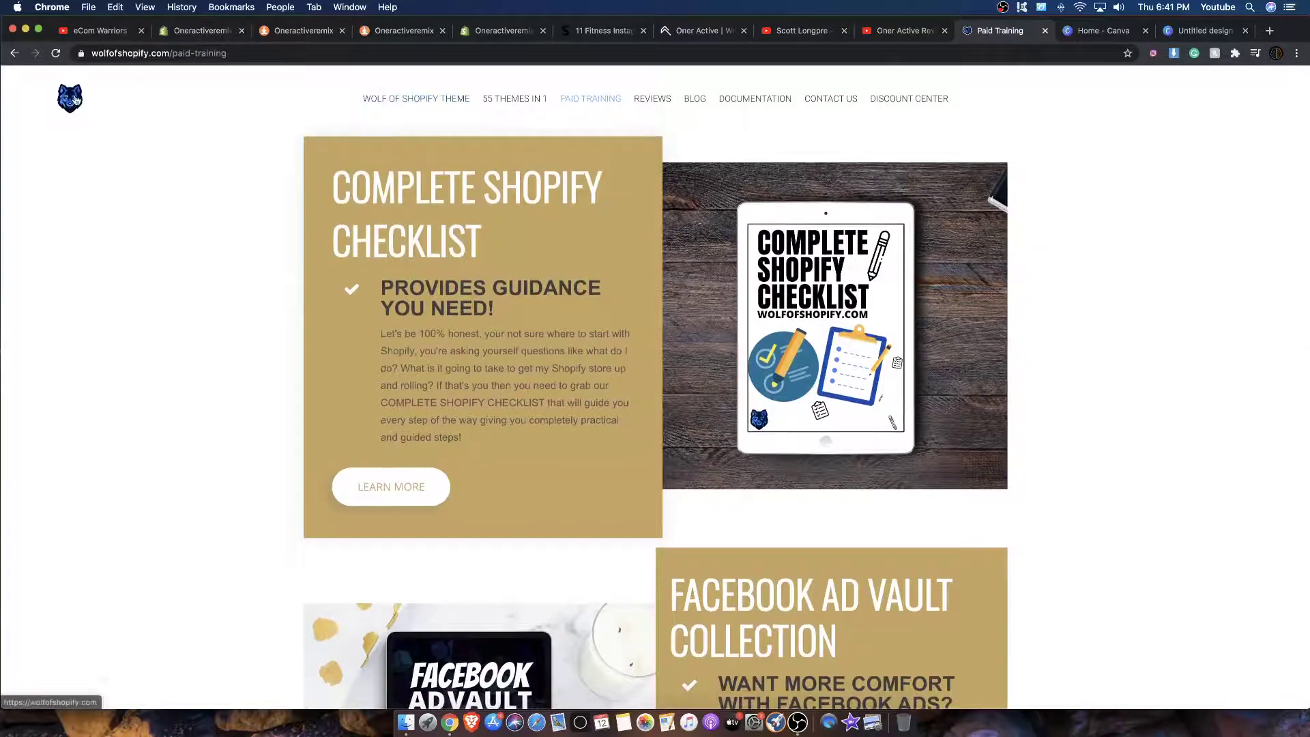
{"action": "left_click", "coordinate": [77, 99]}
{"action": "scroll", "coordinate": [512, 255], "scroll_direction": "down", "scroll_amount": 3}
{"action": "scroll", "coordinate": [512, 256], "scroll_direction": "down", "scroll_amount": 15}
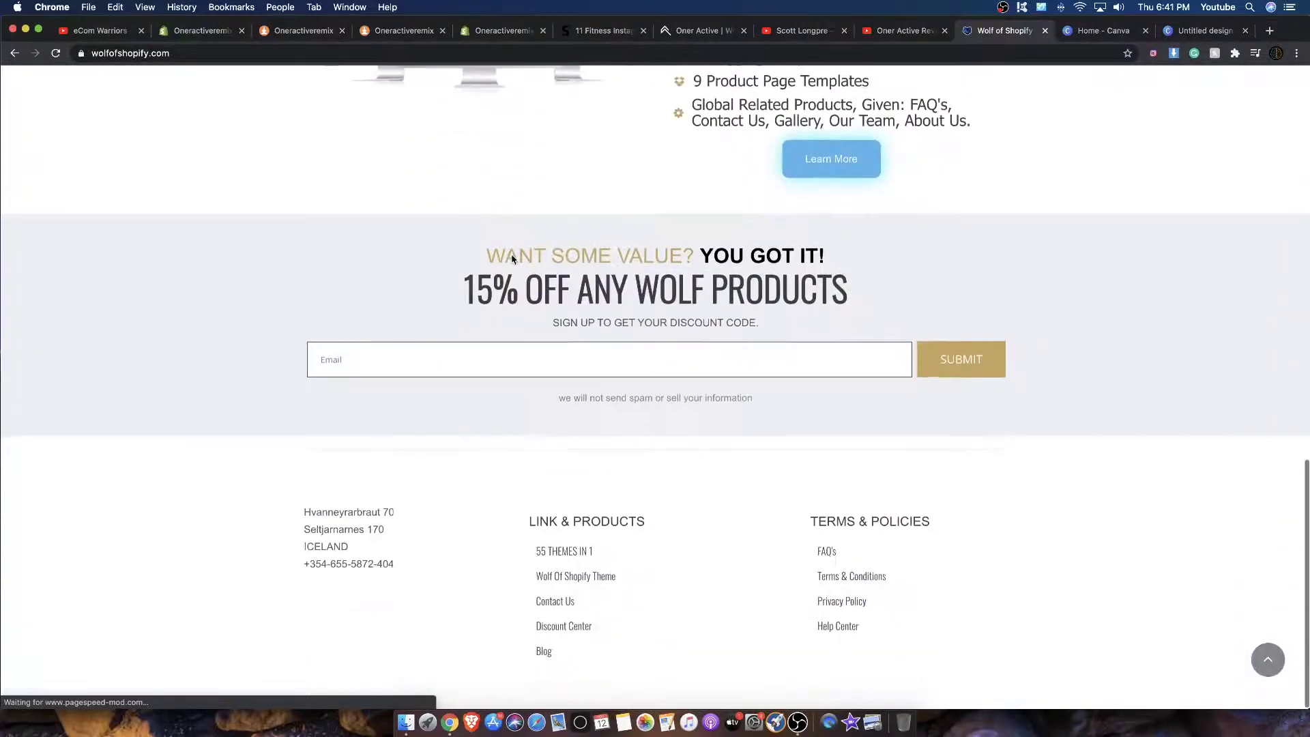
{"action": "scroll", "coordinate": [514, 258], "scroll_direction": "up", "scroll_amount": 18}
{"action": "scroll", "coordinate": [519, 256], "scroll_direction": "down", "scroll_amount": 2}
{"action": "scroll", "coordinate": [520, 153], "scroll_direction": "up", "scroll_amount": 3}
{"action": "scroll", "coordinate": [669, 101], "scroll_direction": "down", "scroll_amount": 1}
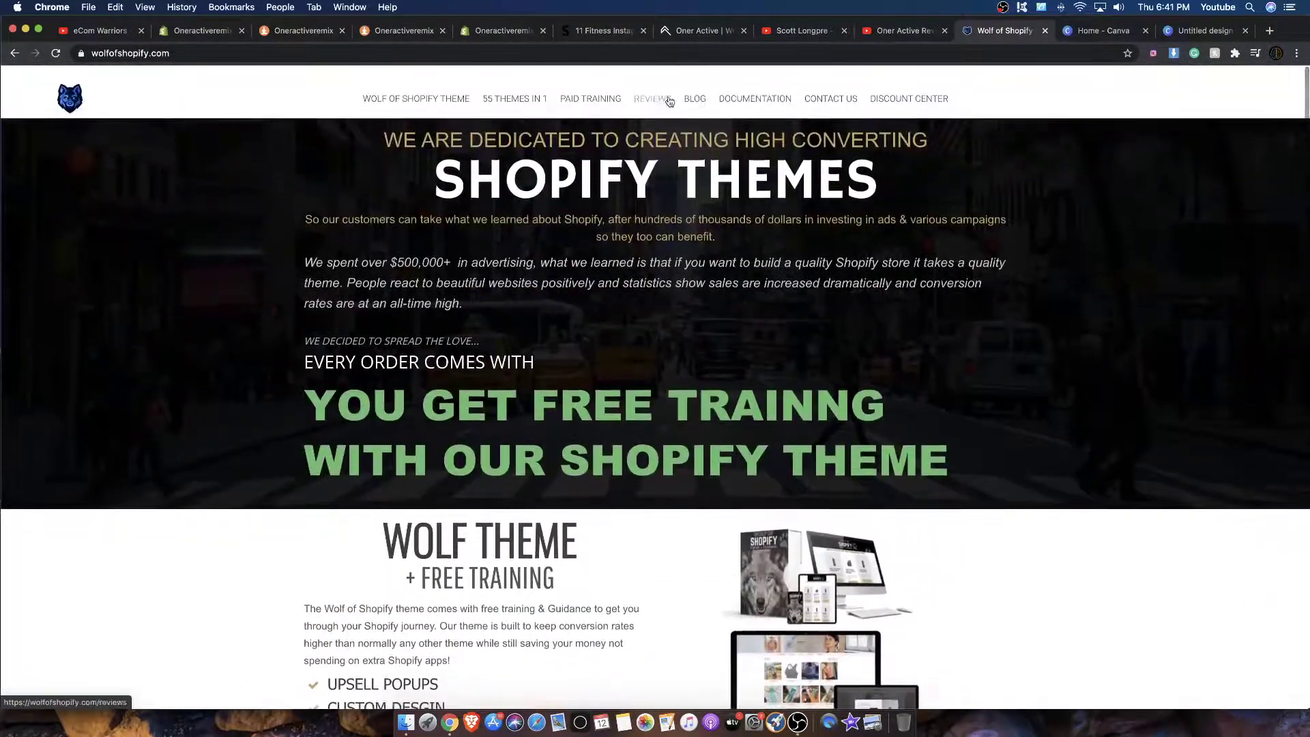
Open the Paid Training page and look over the Complete Shopify Checklist and Facebook Ad Vault Collection.
{"action": "left_click", "coordinate": [604, 98]}
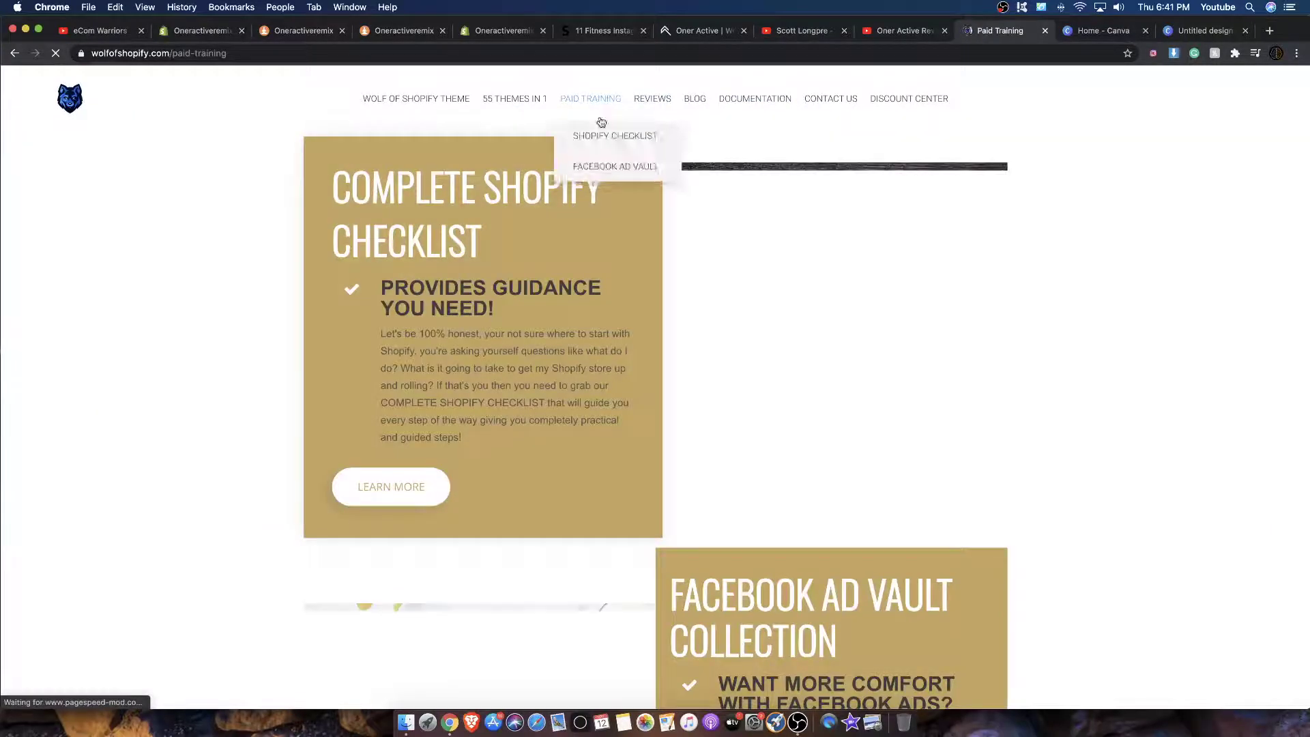
{"action": "scroll", "coordinate": [610, 236], "scroll_direction": "down", "scroll_amount": 7}
{"action": "scroll", "coordinate": [610, 228], "scroll_direction": "down", "scroll_amount": 5}
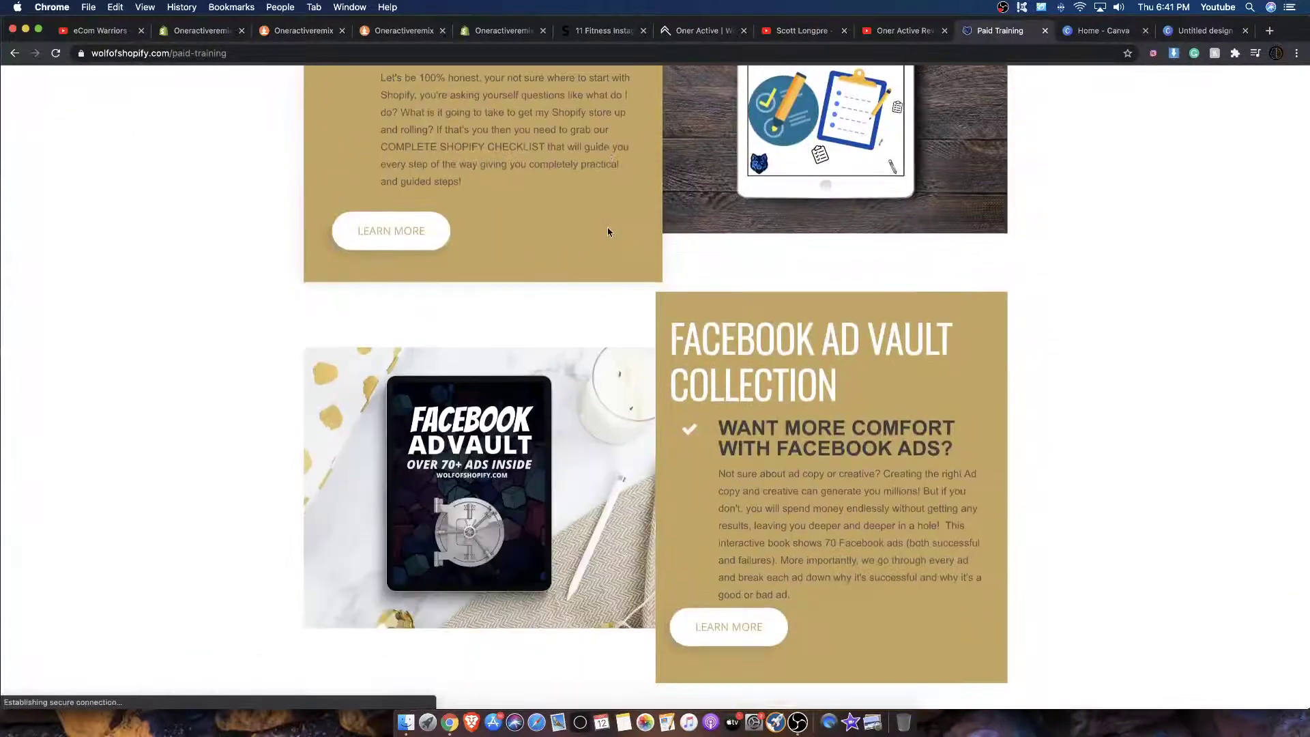
{"action": "scroll", "coordinate": [600, 228], "scroll_direction": "up", "scroll_amount": 3}
{"action": "scroll", "coordinate": [594, 227], "scroll_direction": "up", "scroll_amount": 1}
{"action": "scroll", "coordinate": [587, 239], "scroll_direction": "up", "scroll_amount": 3}
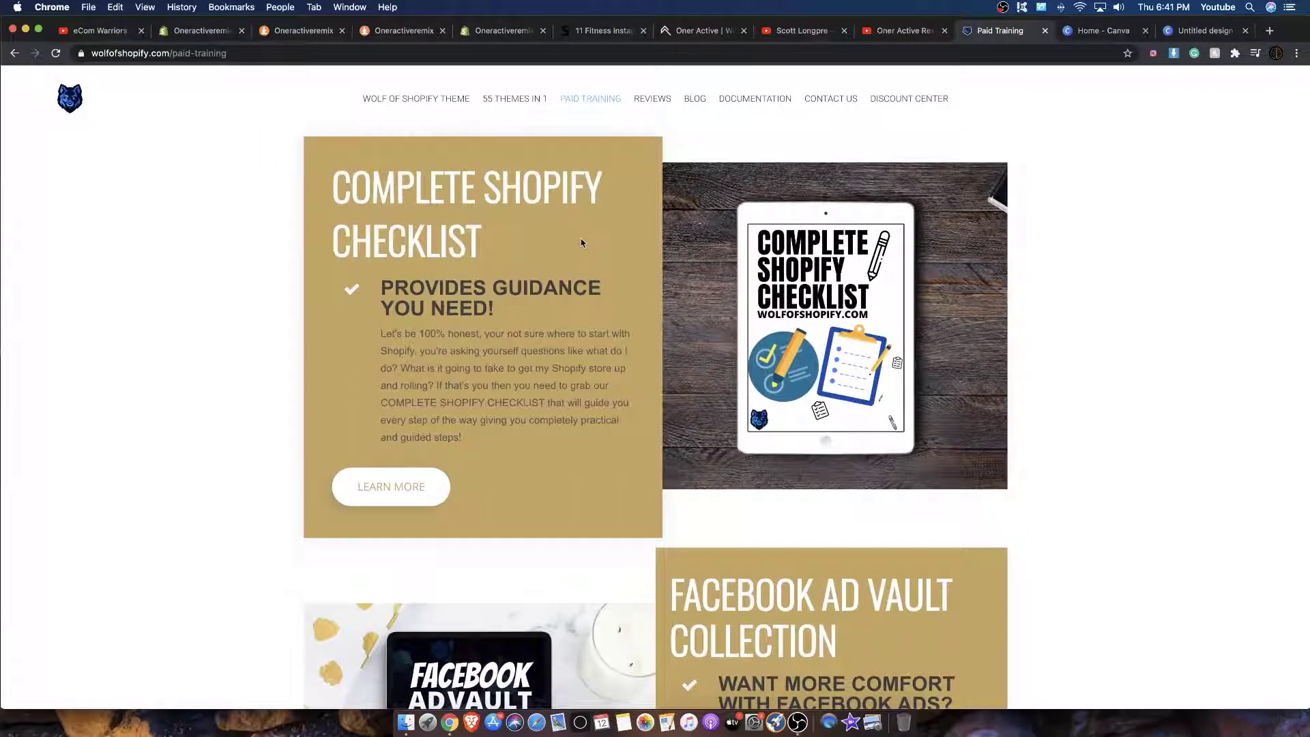
{"action": "scroll", "coordinate": [582, 243], "scroll_direction": "down", "scroll_amount": 6}
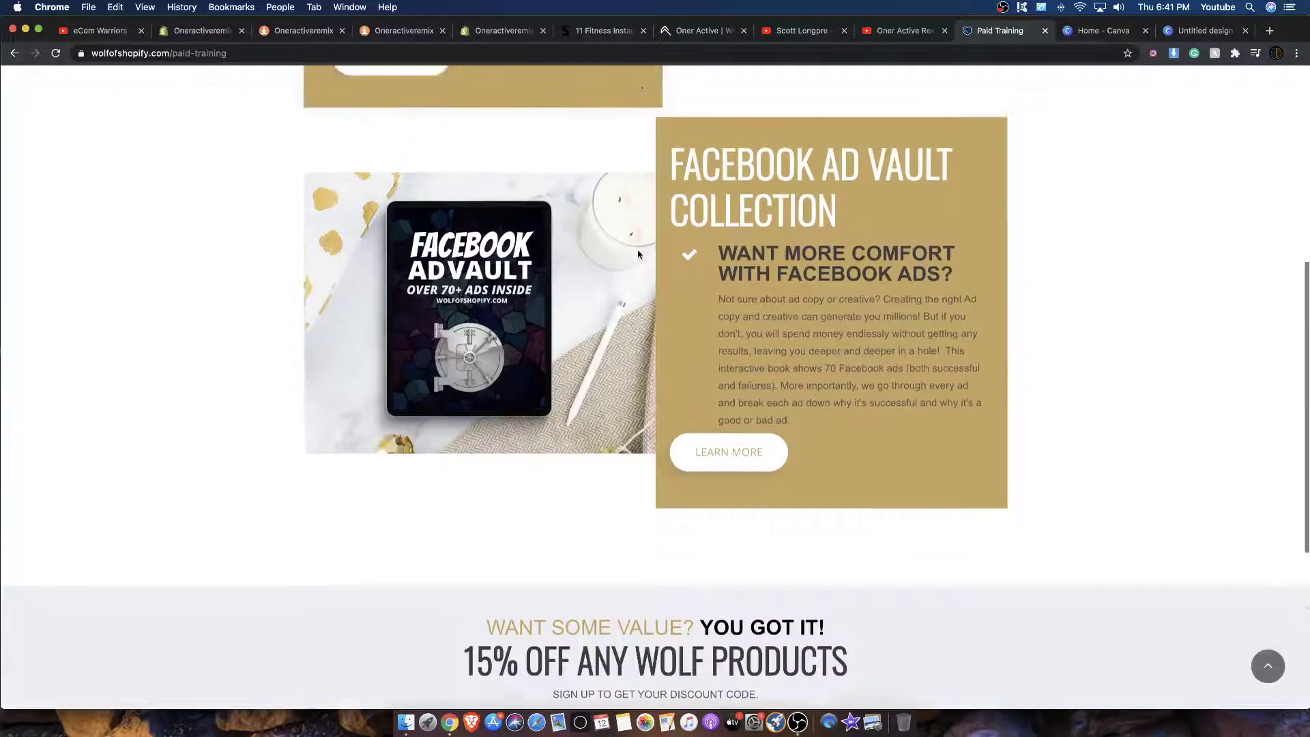
{"action": "scroll", "coordinate": [635, 254], "scroll_direction": "up", "scroll_amount": 6}
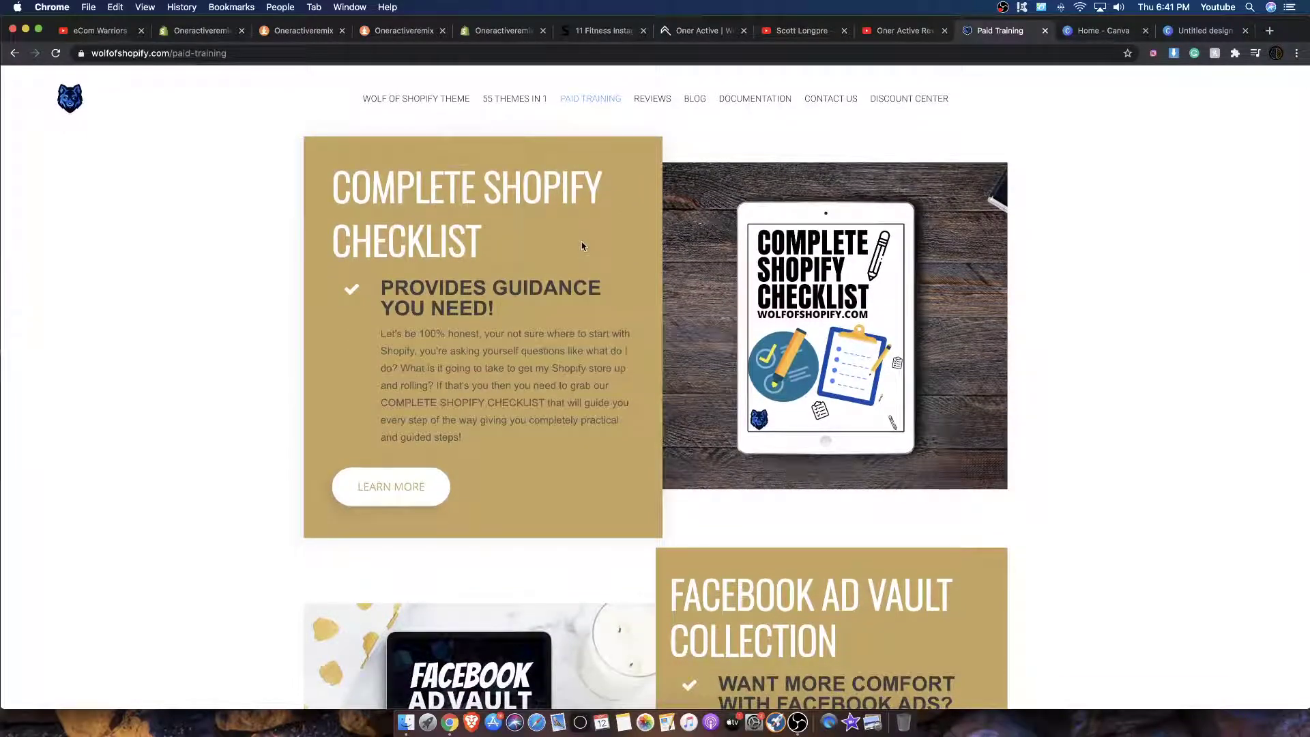
{"action": "scroll", "coordinate": [582, 246], "scroll_direction": "down", "scroll_amount": 2}
{"action": "scroll", "coordinate": [583, 235], "scroll_direction": "up", "scroll_amount": 2}
Open the Wolf of Shopify Theme page and skim the package features and order form.
{"action": "left_click", "coordinate": [448, 99]}
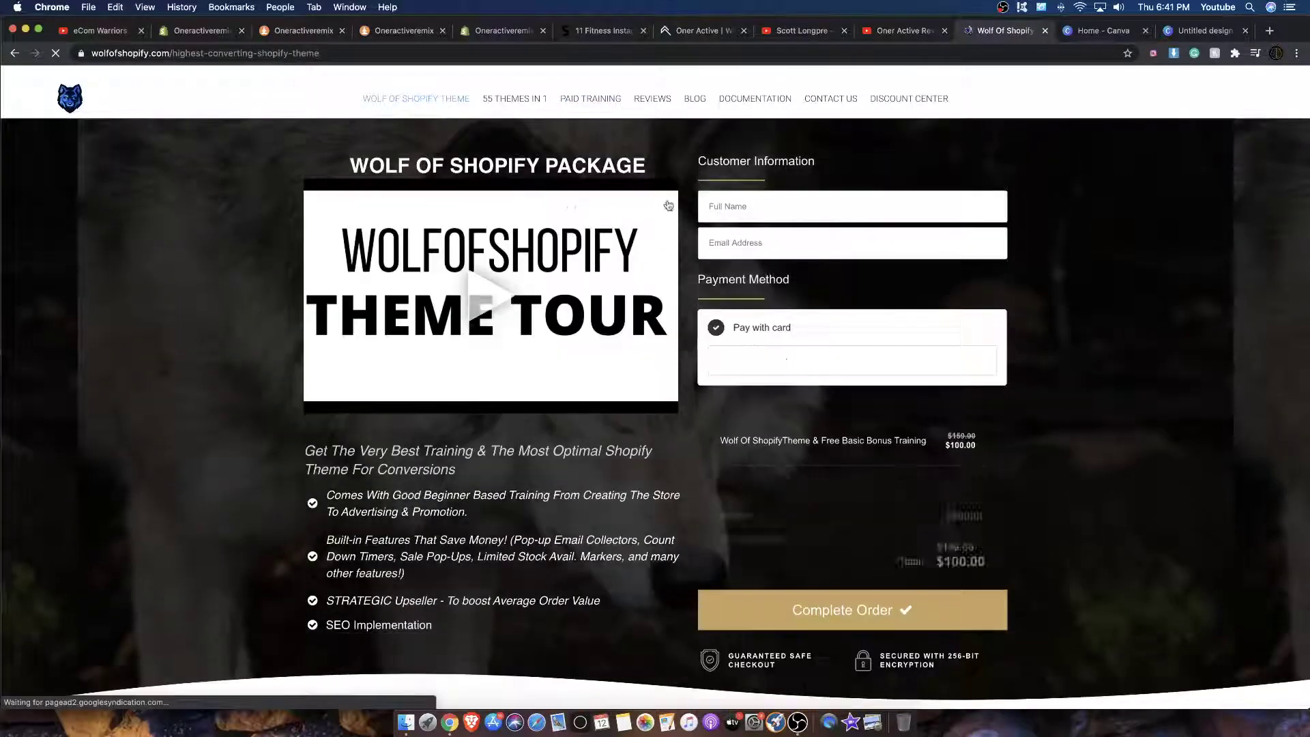
{"action": "scroll", "coordinate": [637, 212], "scroll_direction": "down", "scroll_amount": 10}
{"action": "scroll", "coordinate": [409, 123], "scroll_direction": "up", "scroll_amount": 10}
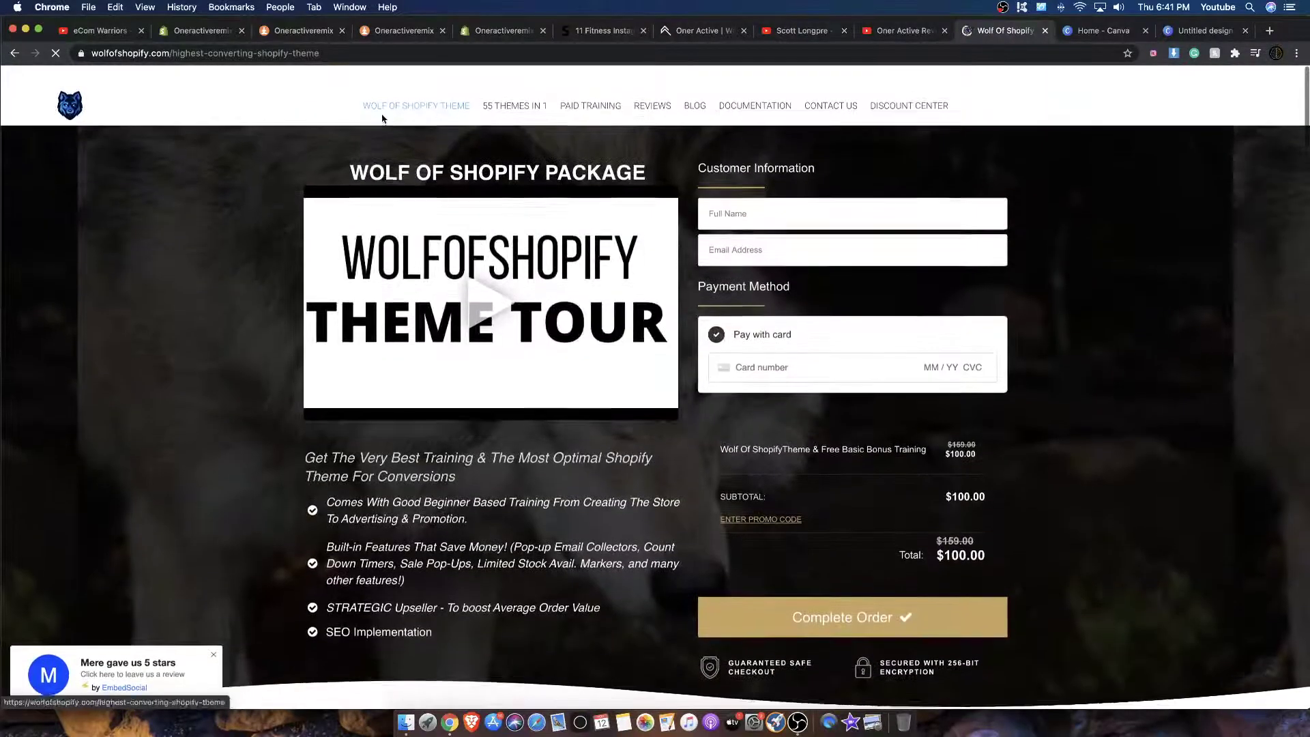
{"action": "scroll", "coordinate": [409, 106], "scroll_direction": "down", "scroll_amount": 10}
{"action": "scroll", "coordinate": [353, 121], "scroll_direction": "up", "scroll_amount": 10}
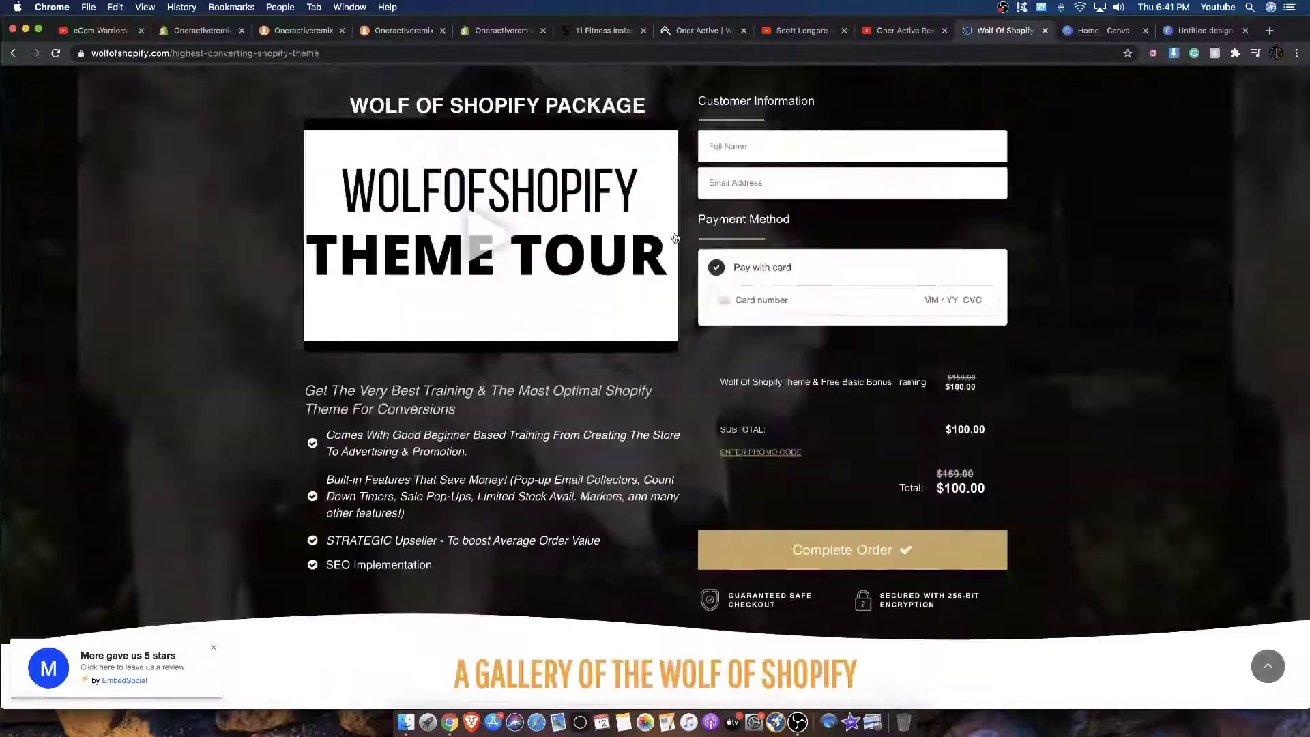
Check the remix store in the theme editor again, and review the Wolf of Shopify theme page's gallery and package details.
{"action": "left_click", "coordinate": [211, 35]}
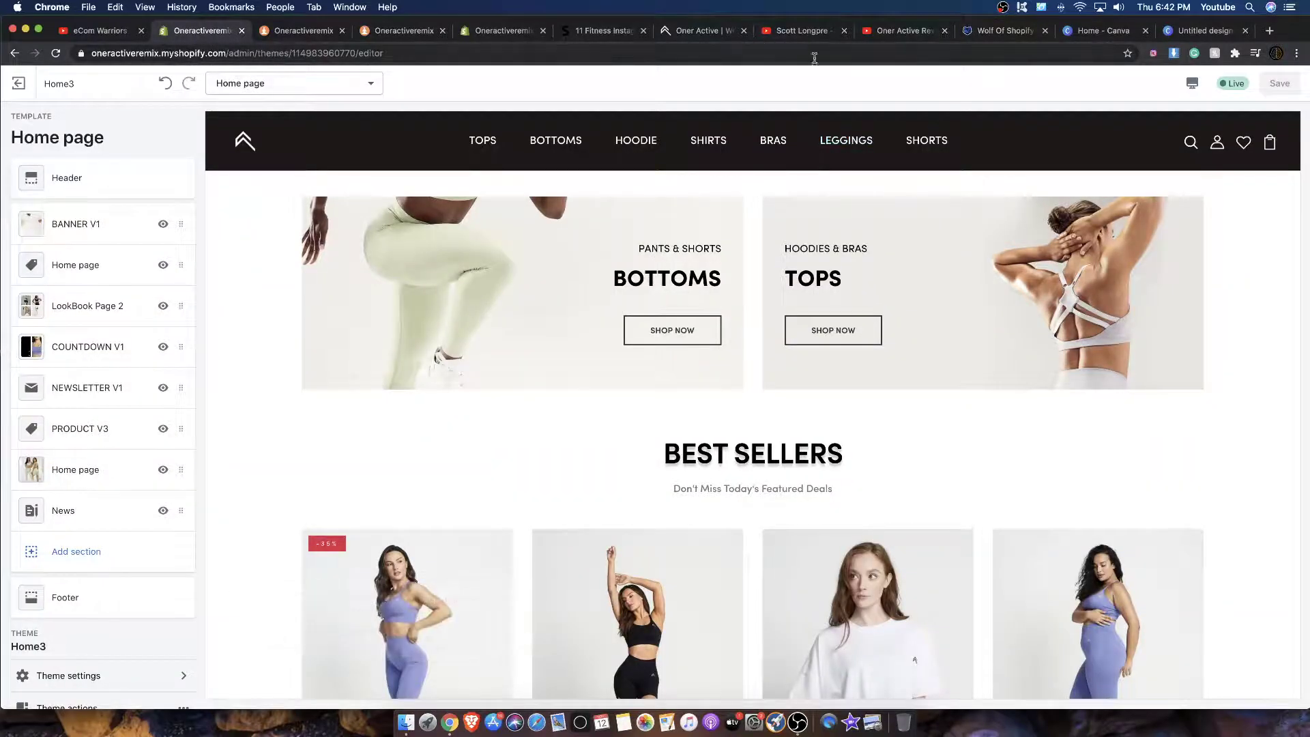
{"action": "left_click", "coordinate": [1022, 35]}
{"action": "scroll", "coordinate": [559, 300], "scroll_direction": "down", "scroll_amount": 7}
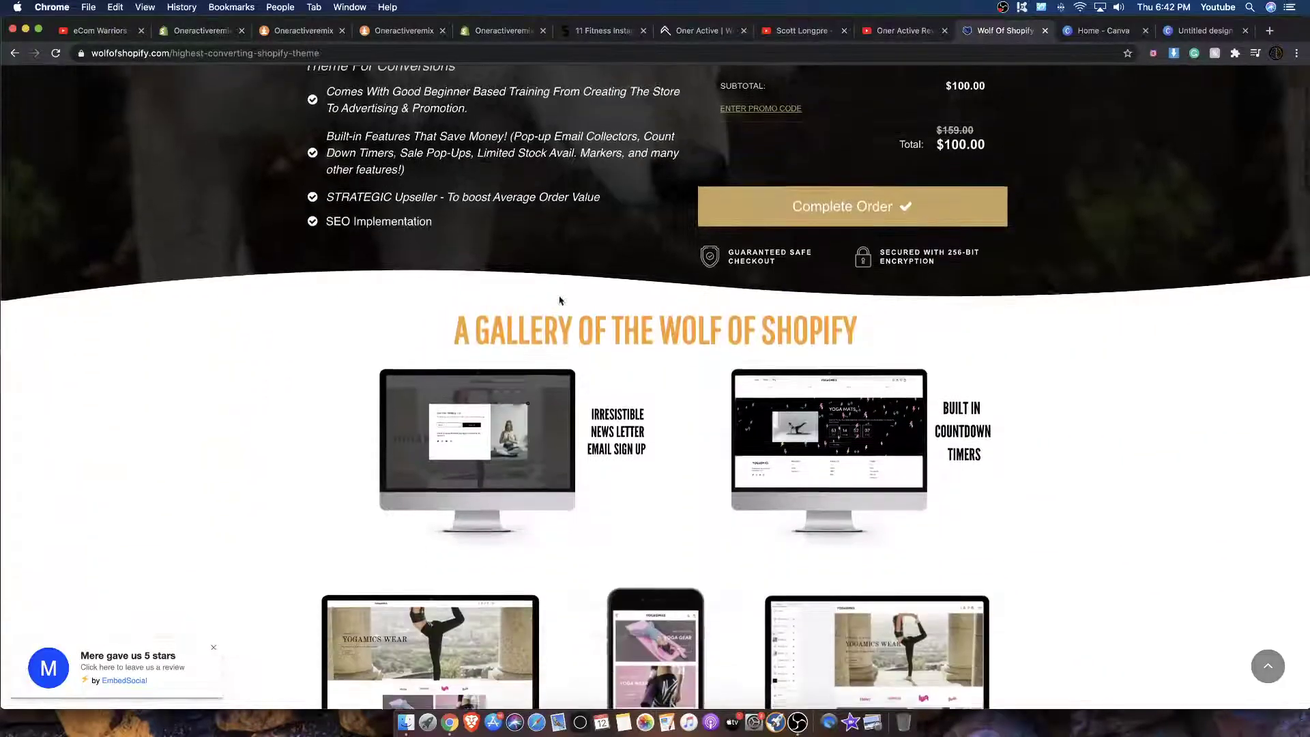
{"action": "scroll", "coordinate": [553, 294], "scroll_direction": "up", "scroll_amount": 6}
{"action": "scroll", "coordinate": [553, 293], "scroll_direction": "up", "scroll_amount": 2}
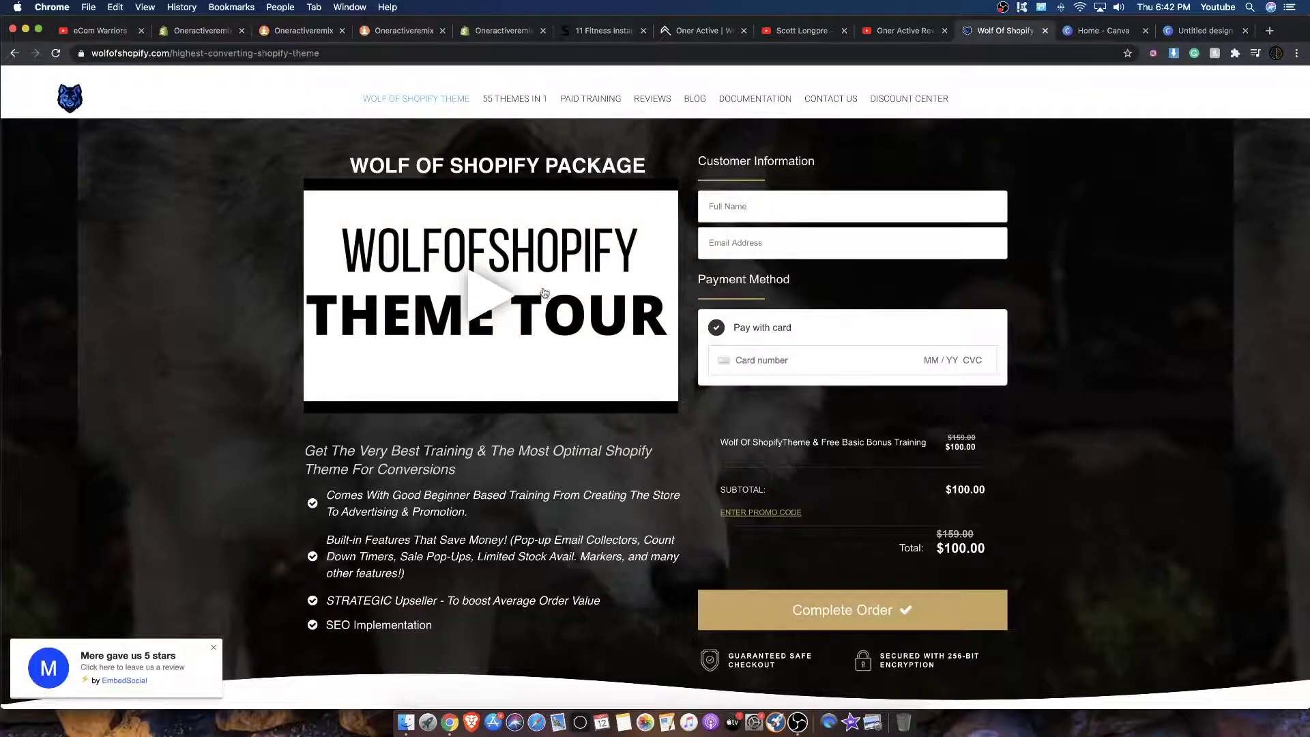
{"action": "scroll", "coordinate": [543, 293], "scroll_direction": "down", "scroll_amount": 5}
{"action": "scroll", "coordinate": [478, 232], "scroll_direction": "up", "scroll_amount": 5}
Return to the Home3 theme editor and review the store's home page sections down to the footer.
{"action": "left_click", "coordinate": [203, 30]}
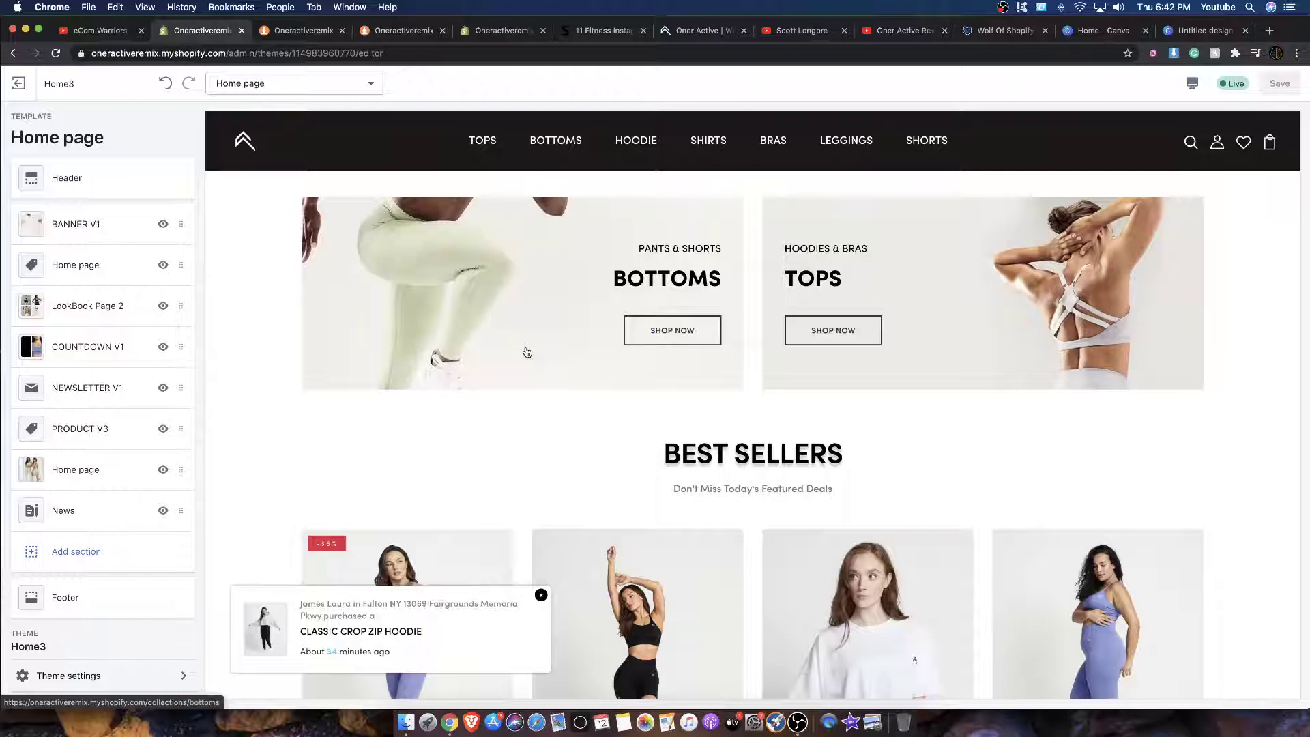
{"action": "scroll", "coordinate": [520, 342], "scroll_direction": "down", "scroll_amount": 15}
{"action": "scroll", "coordinate": [940, 309], "scroll_direction": "up", "scroll_amount": 15}
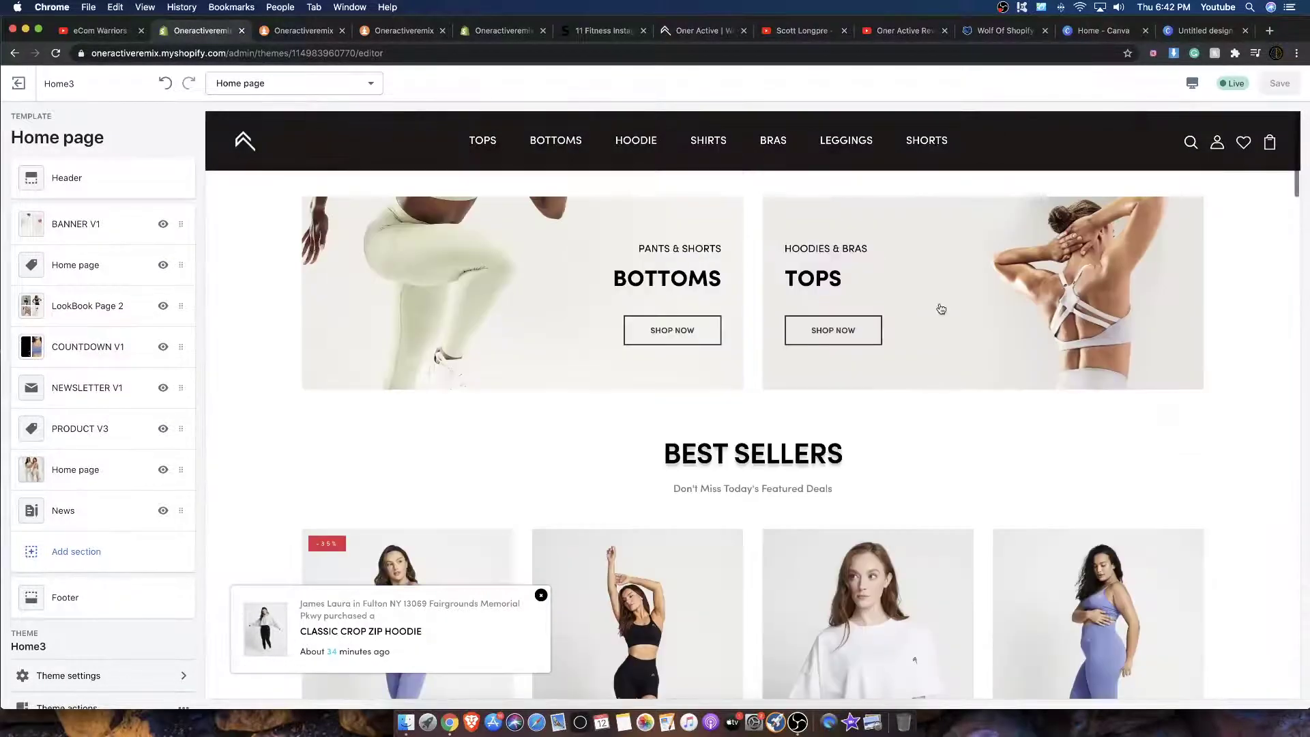
{"action": "scroll", "coordinate": [867, 293], "scroll_direction": "down", "scroll_amount": 15}
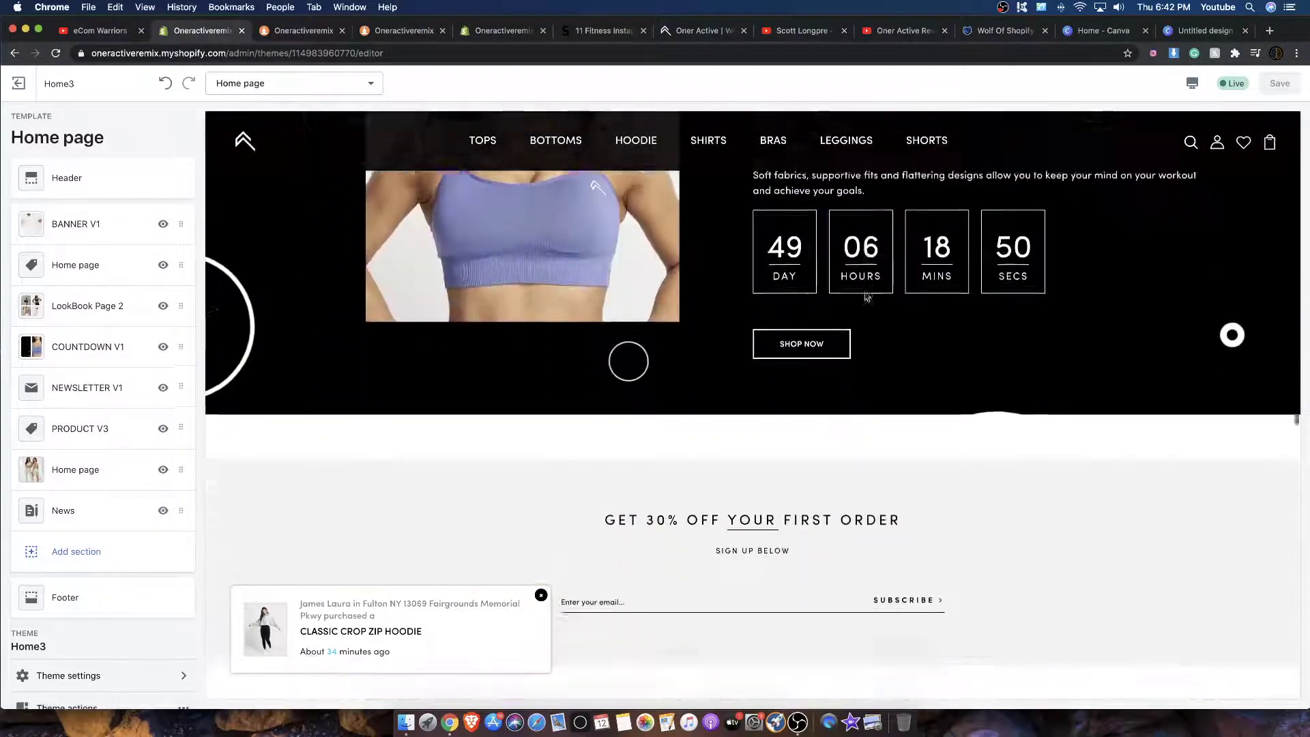
{"action": "scroll", "coordinate": [867, 295], "scroll_direction": "down", "scroll_amount": 10}
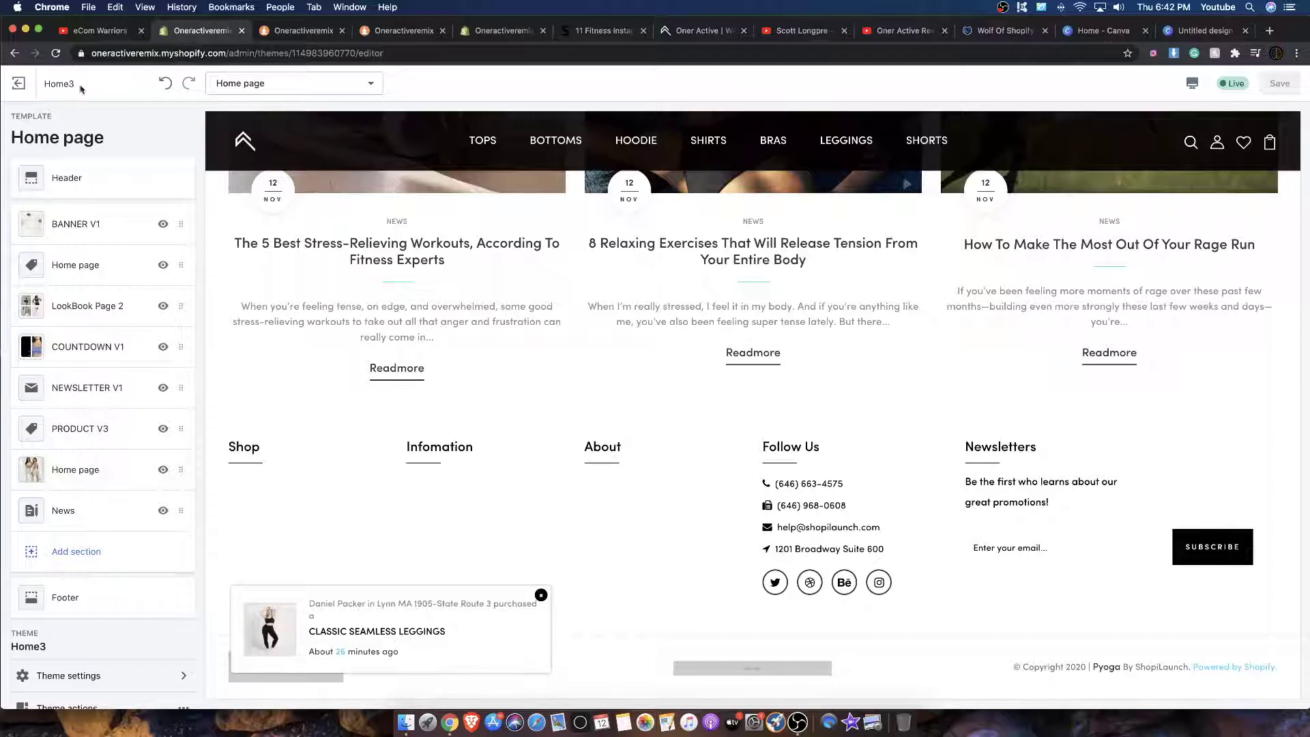
Exit the theme editor to the store's Themes page and look over the current theme and theme library.
{"action": "left_click", "coordinate": [20, 83]}
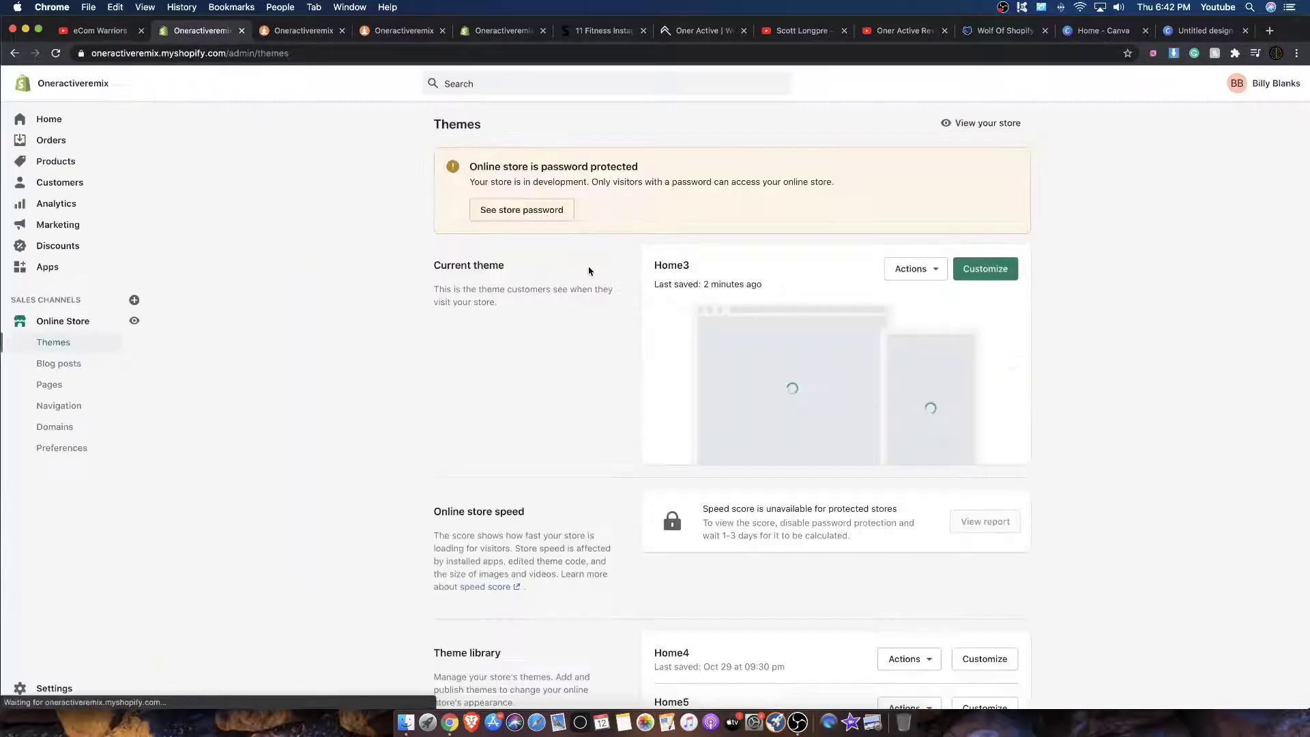
{"action": "scroll", "coordinate": [715, 309], "scroll_direction": "down", "scroll_amount": 5}
{"action": "scroll", "coordinate": [714, 309], "scroll_direction": "up", "scroll_amount": 4}
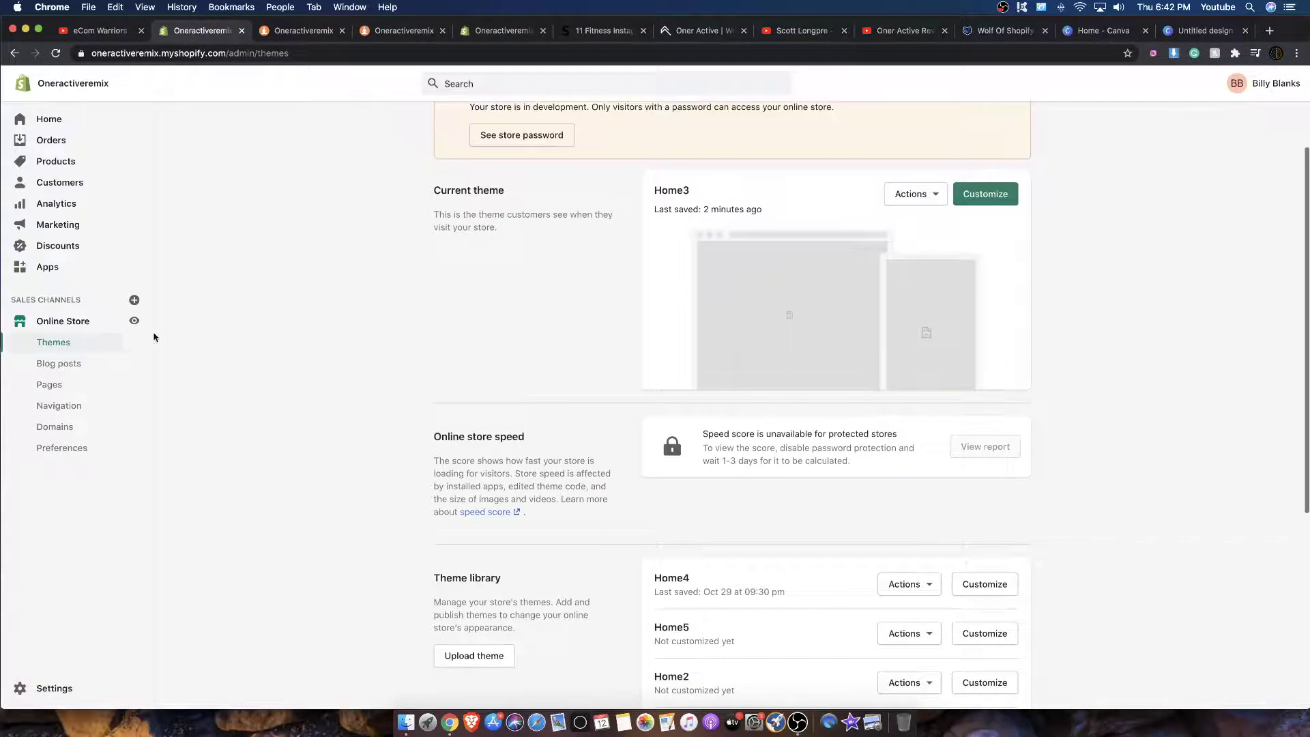
Search the store admin for "policies" and open the Legal settings page.
{"action": "left_click", "coordinate": [59, 405]}
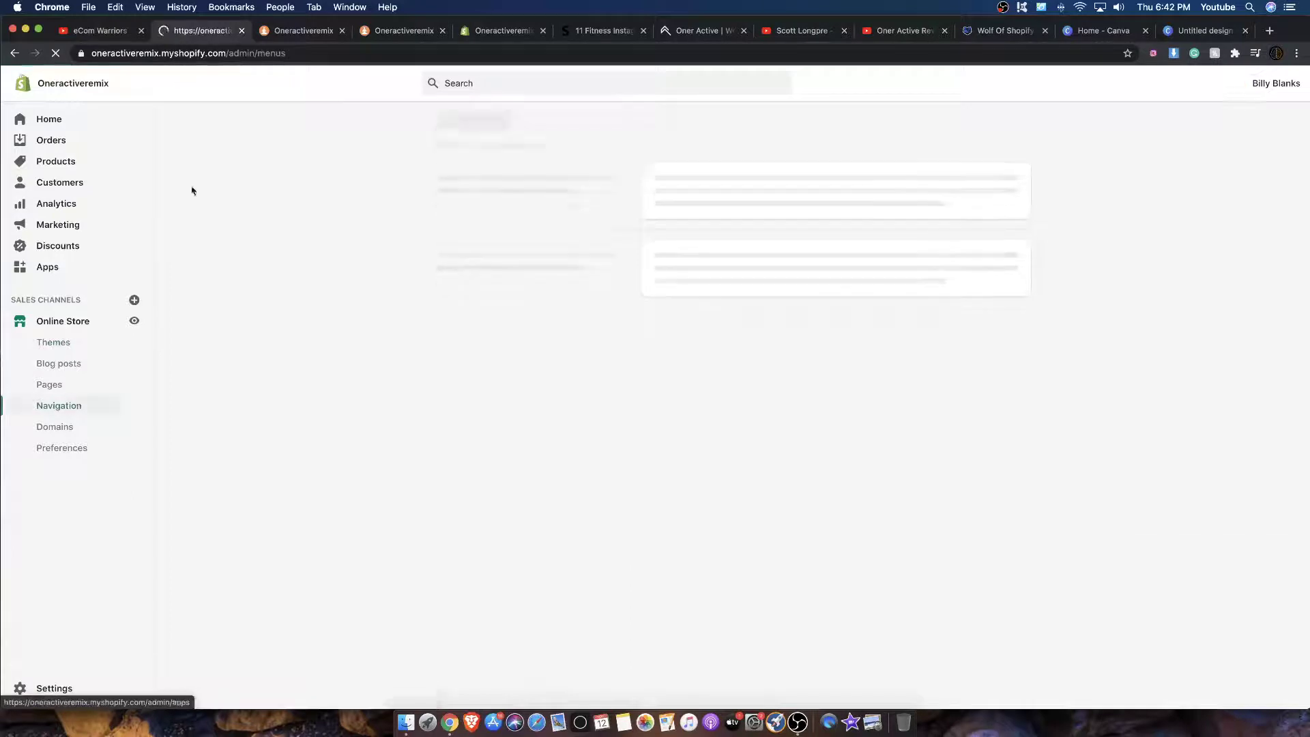
{"action": "left_click", "coordinate": [459, 84]}
{"action": "type", "text": "policies"}
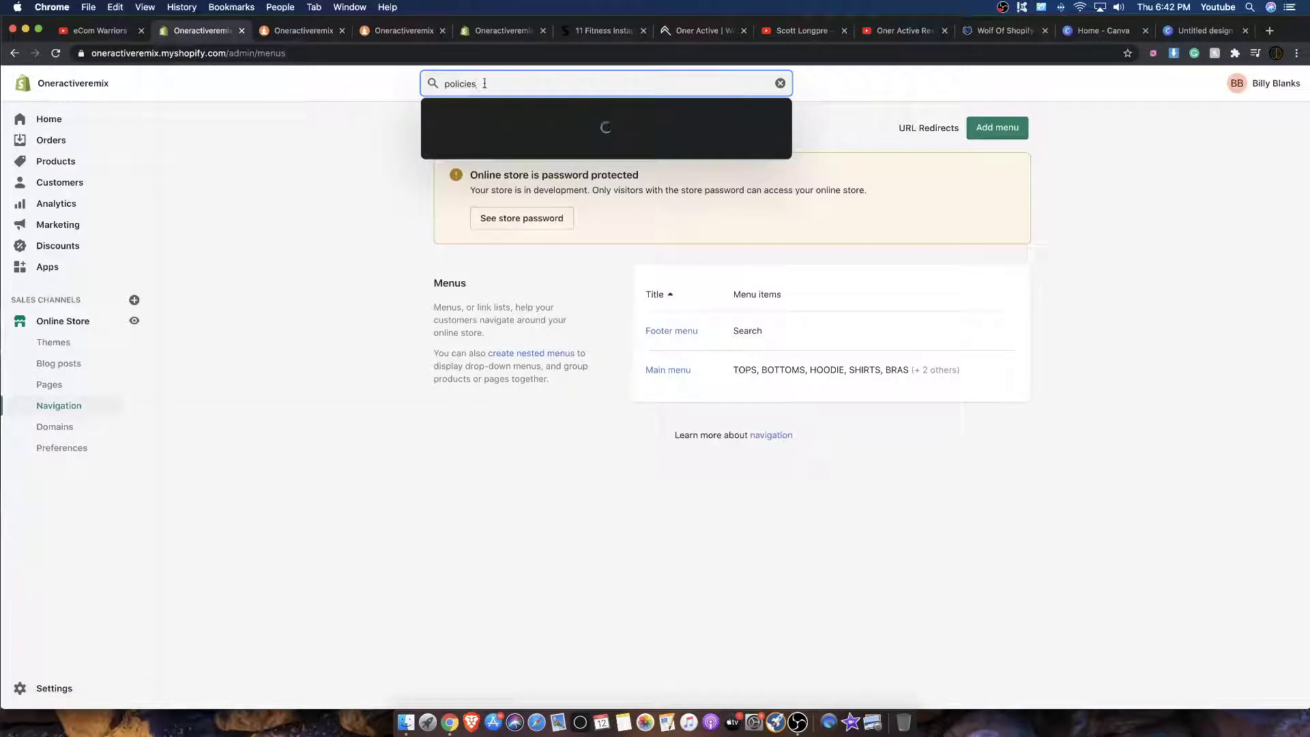
{"action": "left_click", "coordinate": [547, 176]}
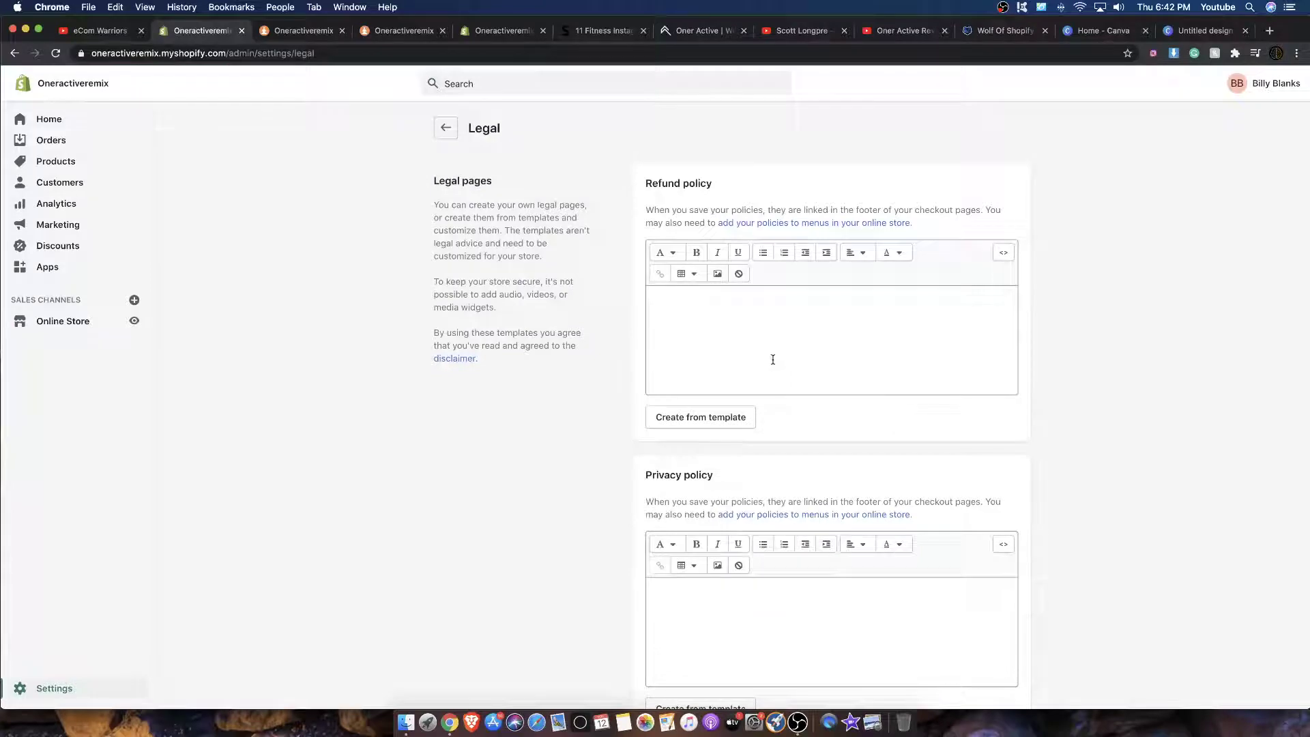
Create the refund policy and privacy policy from their templates and save the legal pages.
{"action": "left_click", "coordinate": [705, 418]}
{"action": "scroll", "coordinate": [887, 478], "scroll_direction": "down", "scroll_amount": 5}
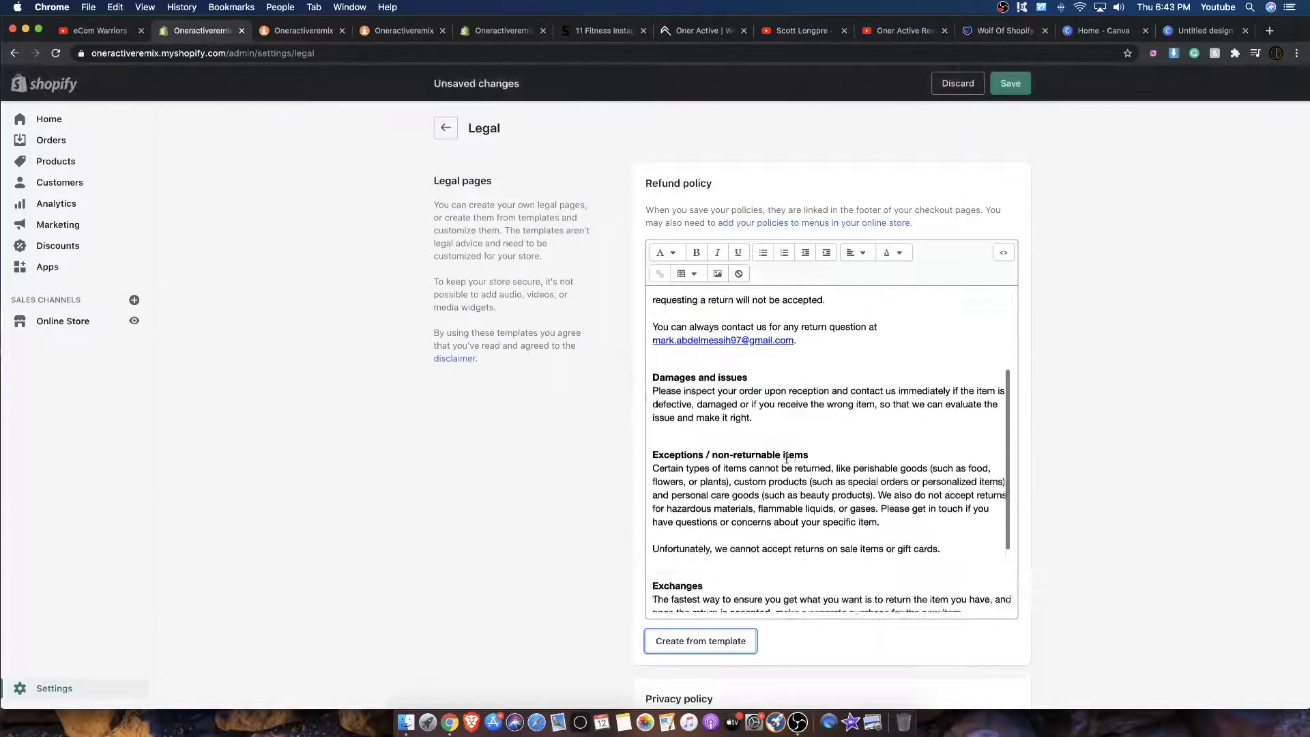
{"action": "scroll", "coordinate": [887, 546], "scroll_direction": "down", "scroll_amount": 5}
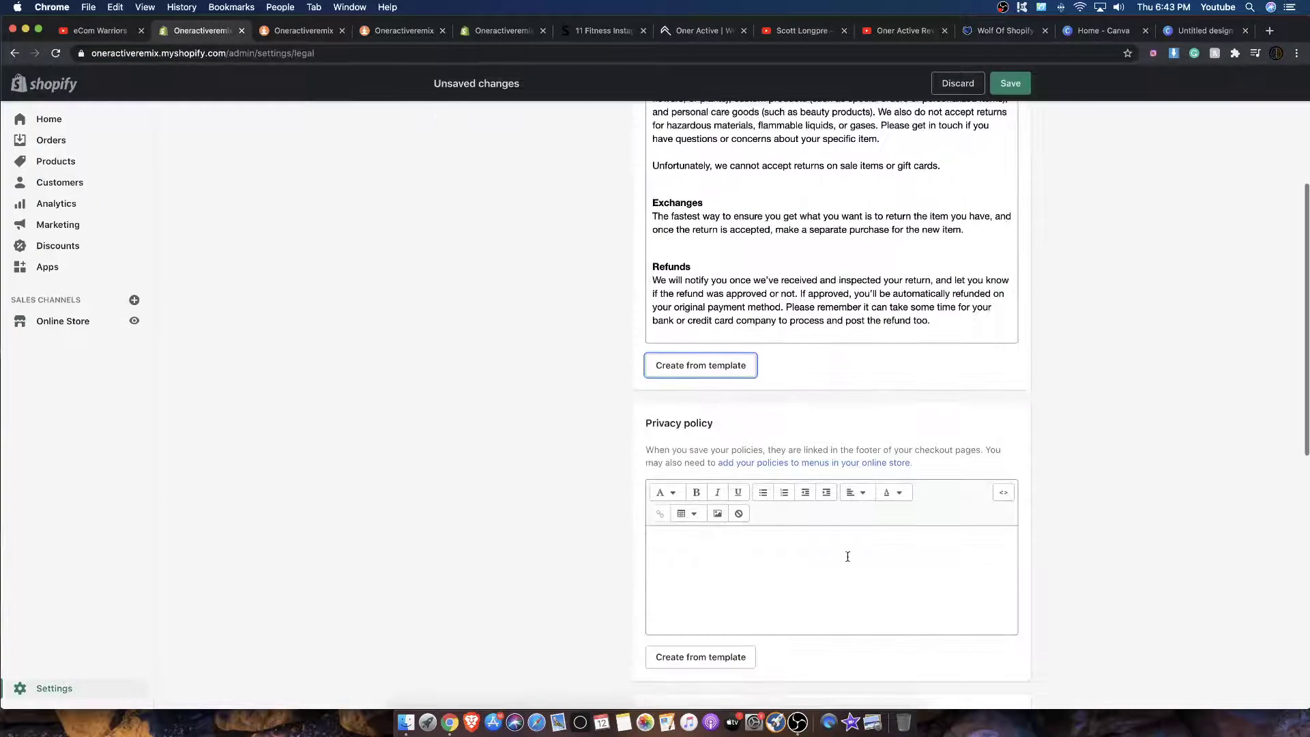
{"action": "left_click", "coordinate": [729, 657]}
{"action": "scroll", "coordinate": [795, 571], "scroll_direction": "down", "scroll_amount": 10}
{"action": "scroll", "coordinate": [795, 571], "scroll_direction": "down", "scroll_amount": 10}
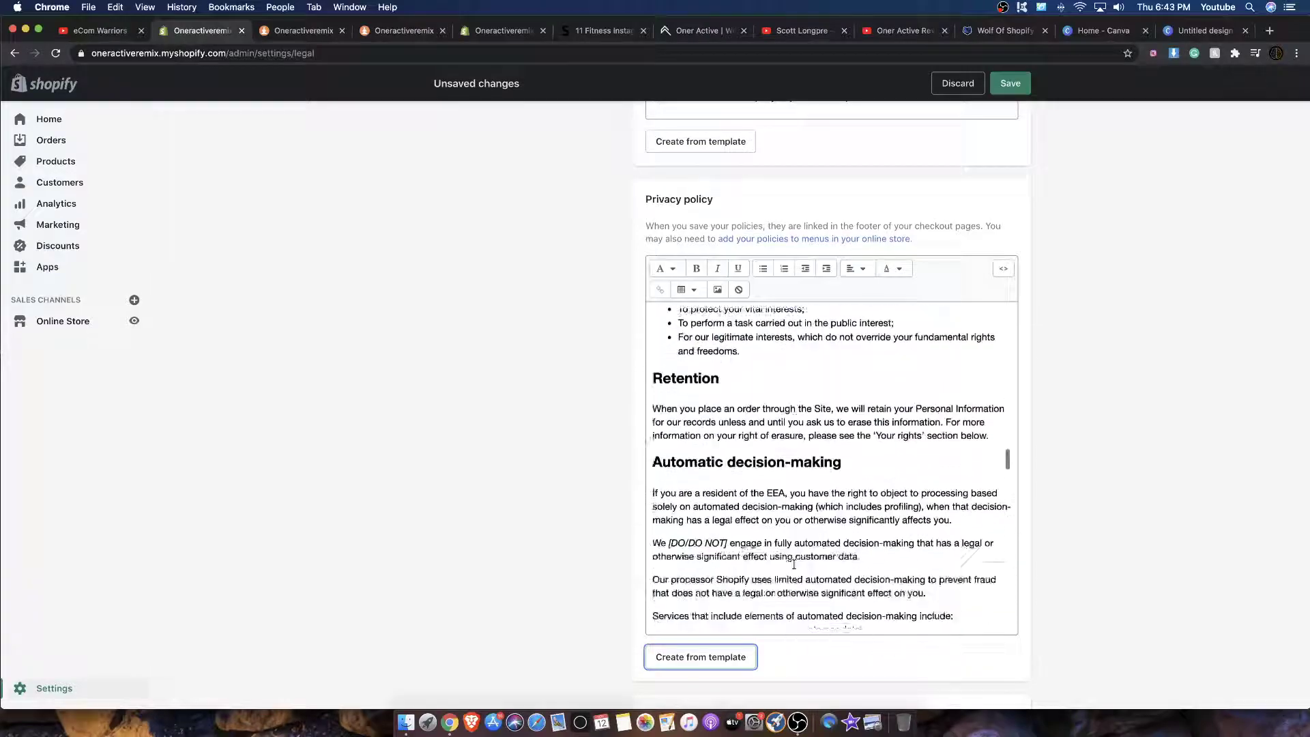
{"action": "left_click", "coordinate": [1012, 89]}
Create the terms of service from its template and save the legal pages.
{"action": "scroll", "coordinate": [965, 219], "scroll_direction": "down", "scroll_amount": 9}
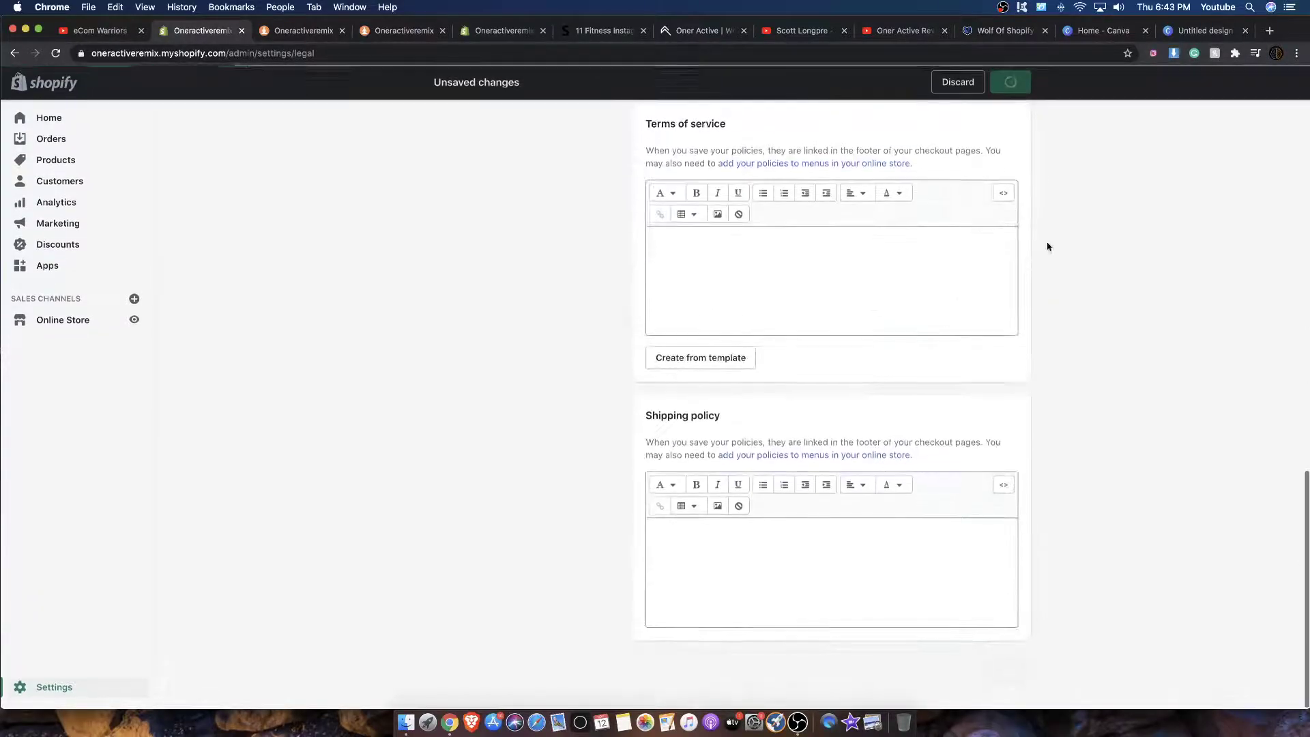
{"action": "left_click", "coordinate": [706, 368]}
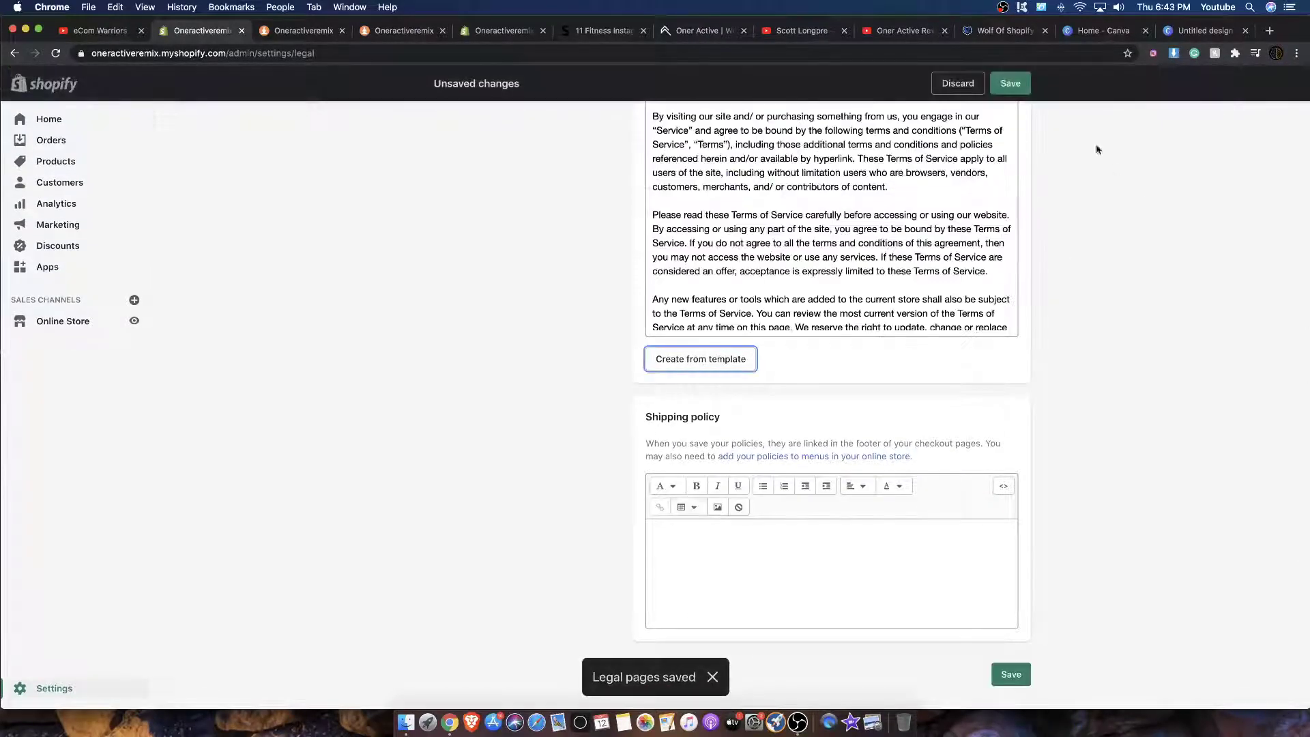
{"action": "left_click", "coordinate": [1012, 83]}
{"action": "scroll", "coordinate": [729, 471], "scroll_direction": "up", "scroll_amount": 15}
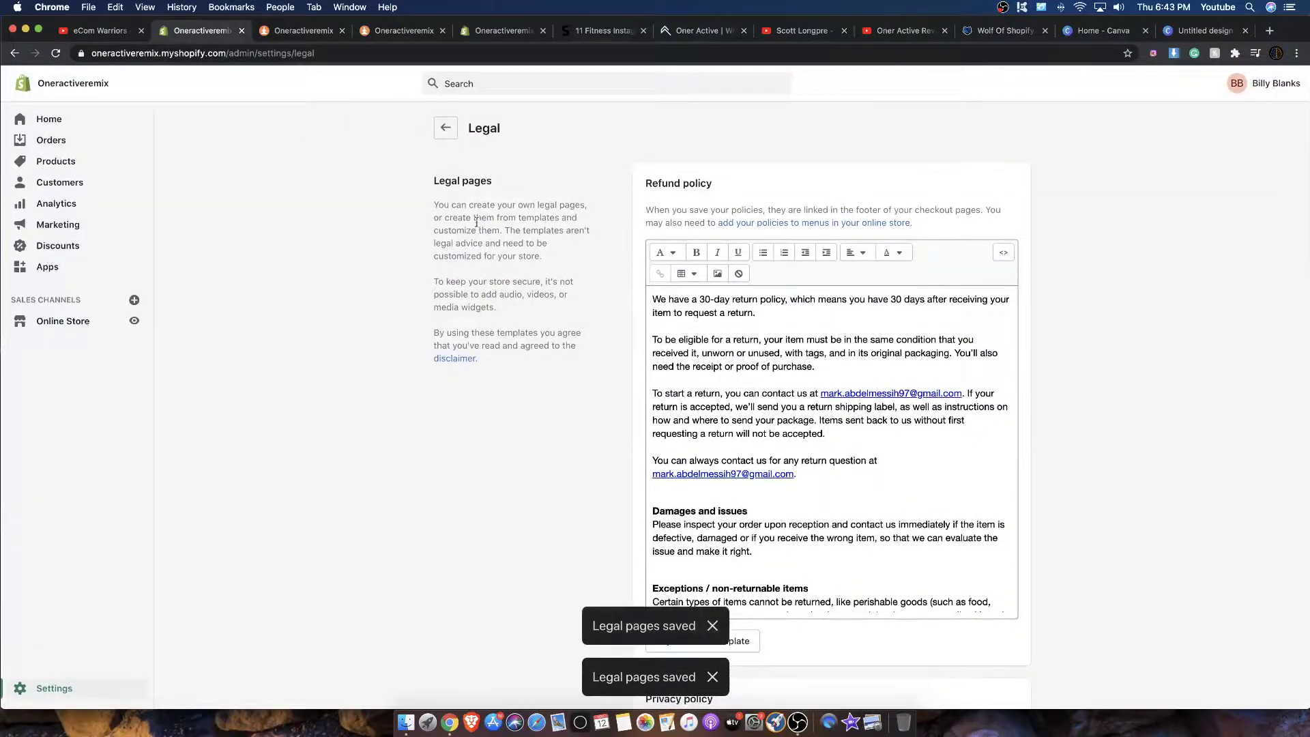
Read the help article's instructions on adding policies to the store menus, and return to the Legal settings page.
{"action": "left_click", "coordinate": [764, 227]}
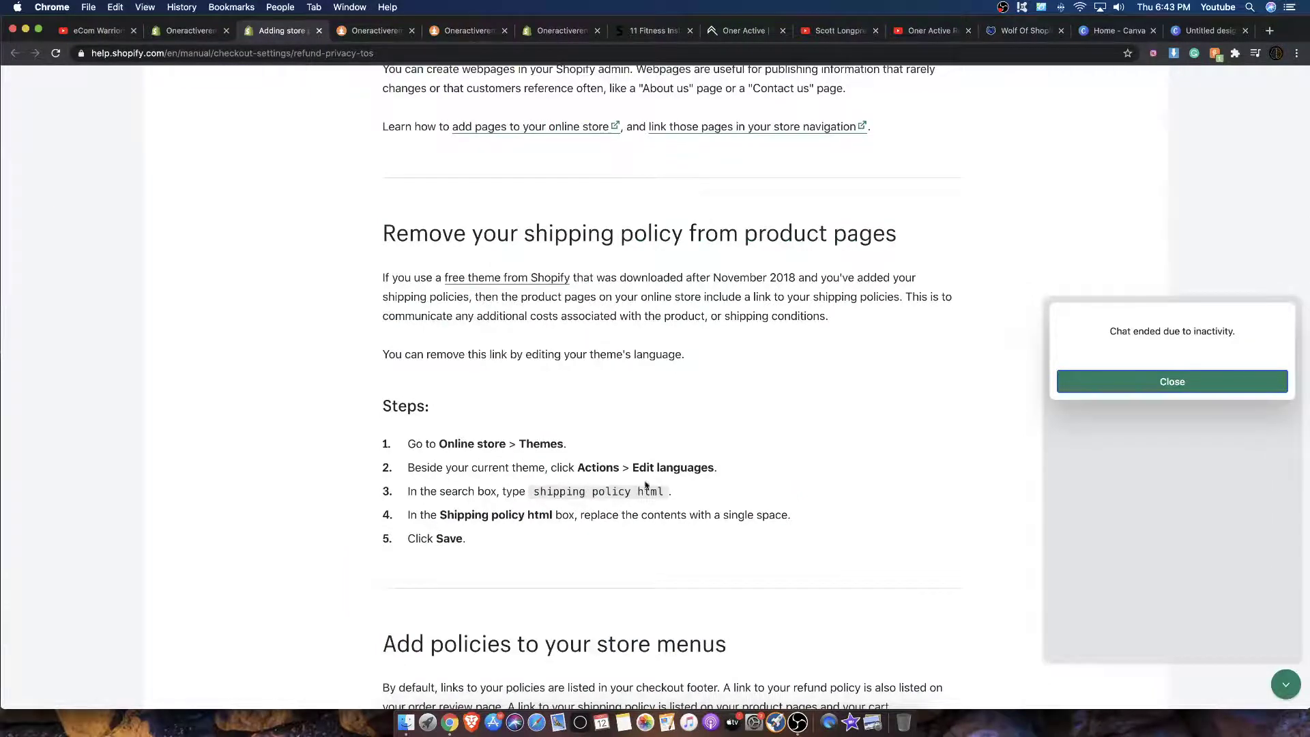
{"action": "scroll", "coordinate": [471, 479], "scroll_direction": "down", "scroll_amount": 5}
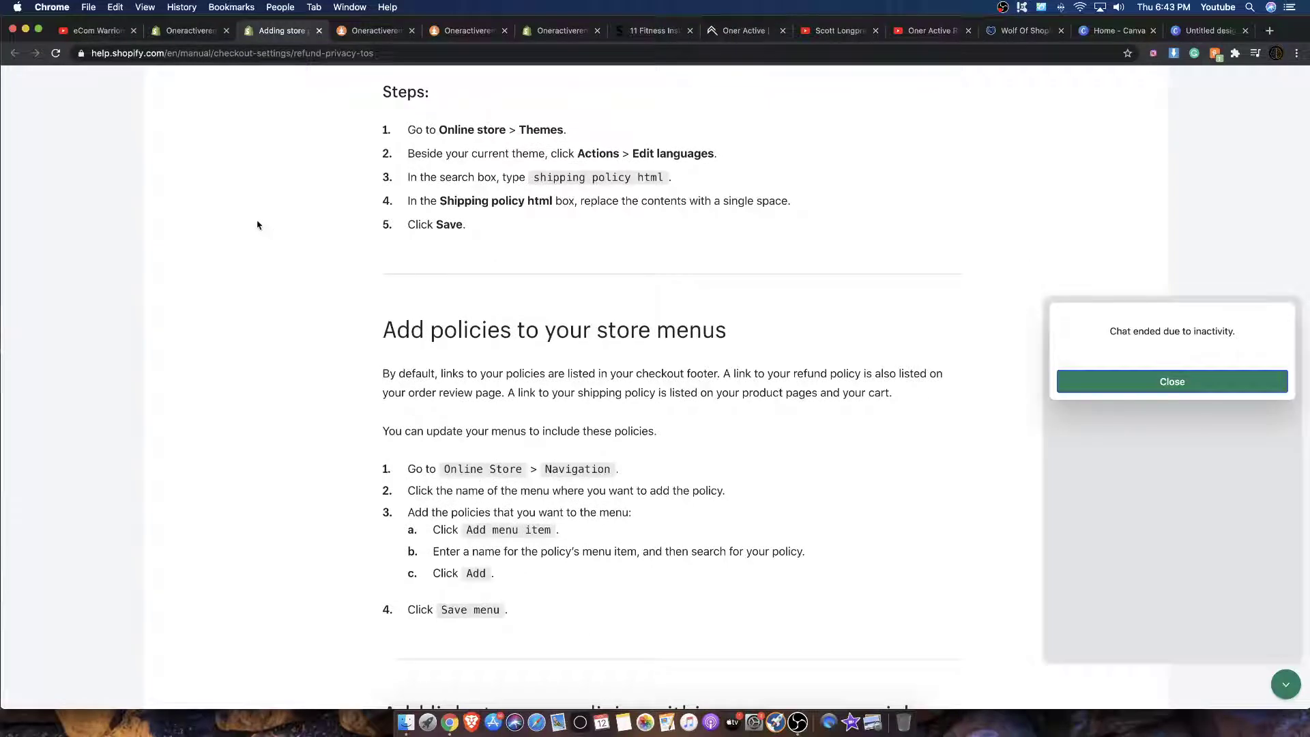
{"action": "left_click", "coordinate": [188, 31]}
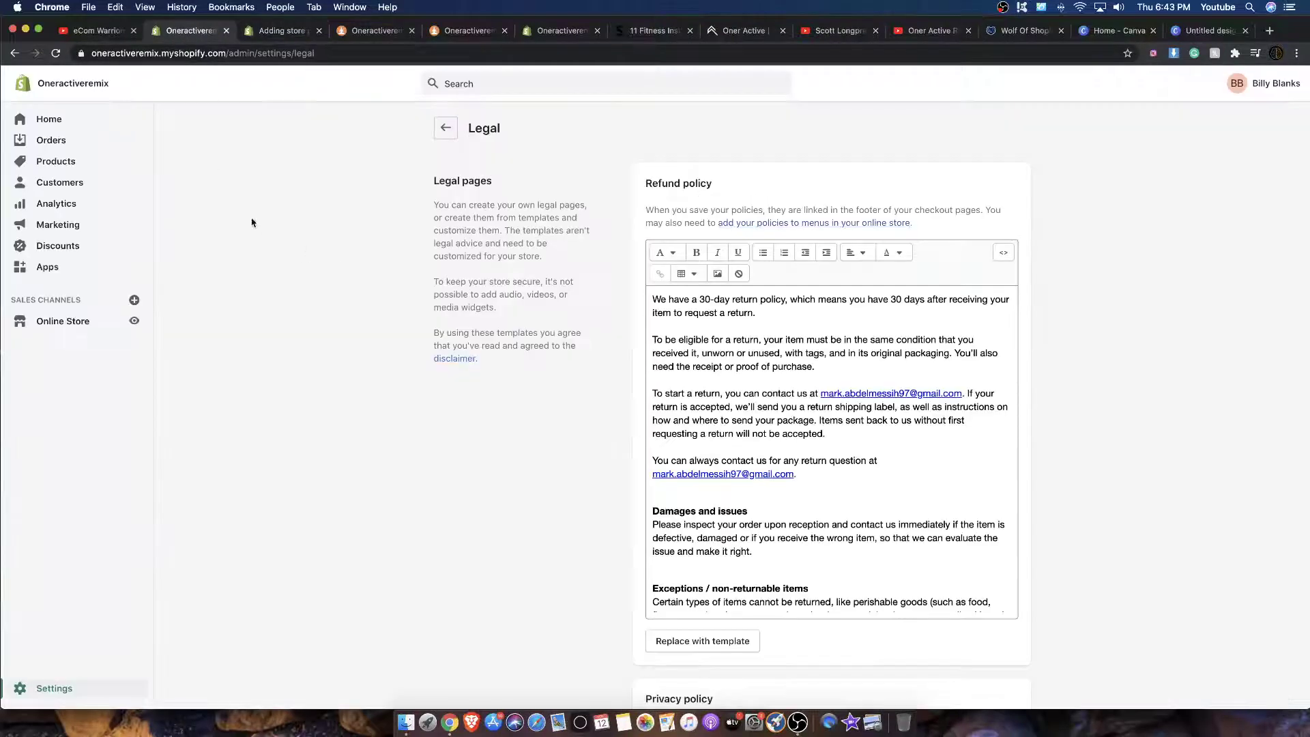
Start a new navigation menu for the online store with the title POLICIES.
{"action": "left_click", "coordinate": [57, 317]}
{"action": "left_click", "coordinate": [82, 406]}
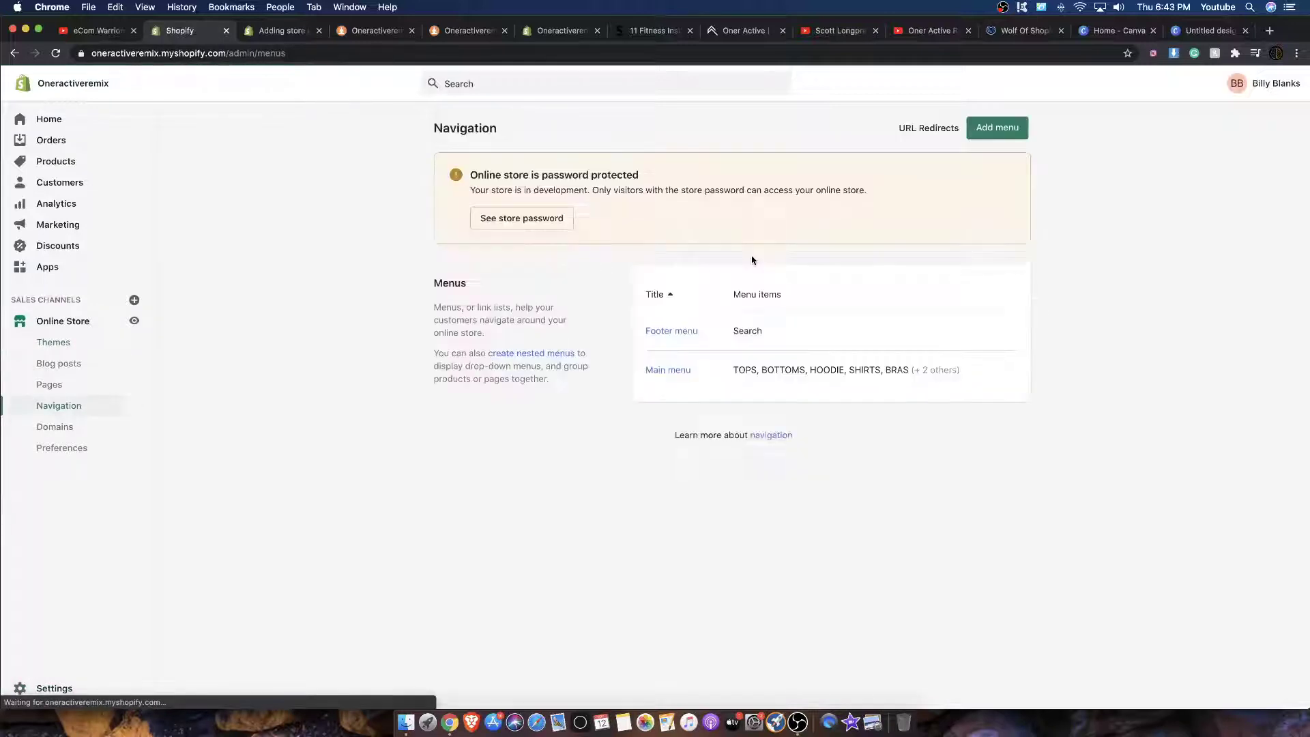
{"action": "left_click", "coordinate": [997, 127]}
{"action": "left_click", "coordinate": [559, 187]}
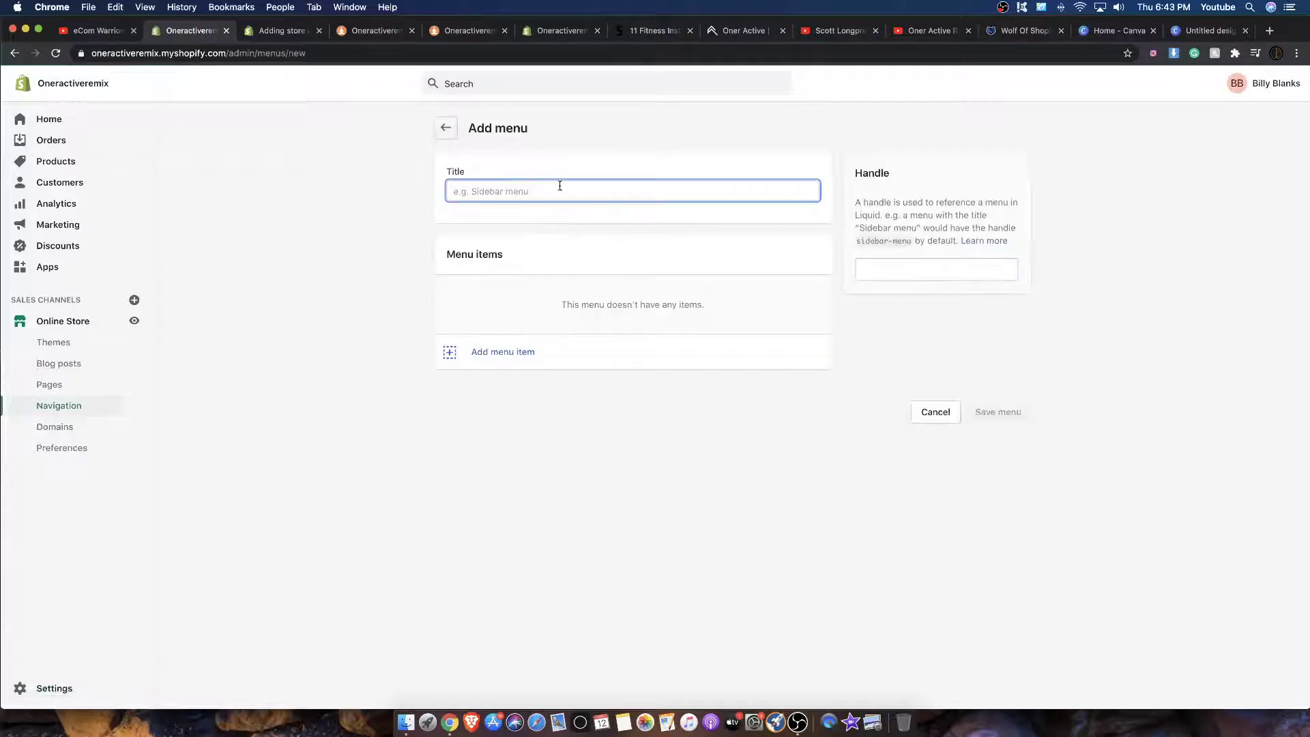
{"action": "type", "text": "POLICIES"}
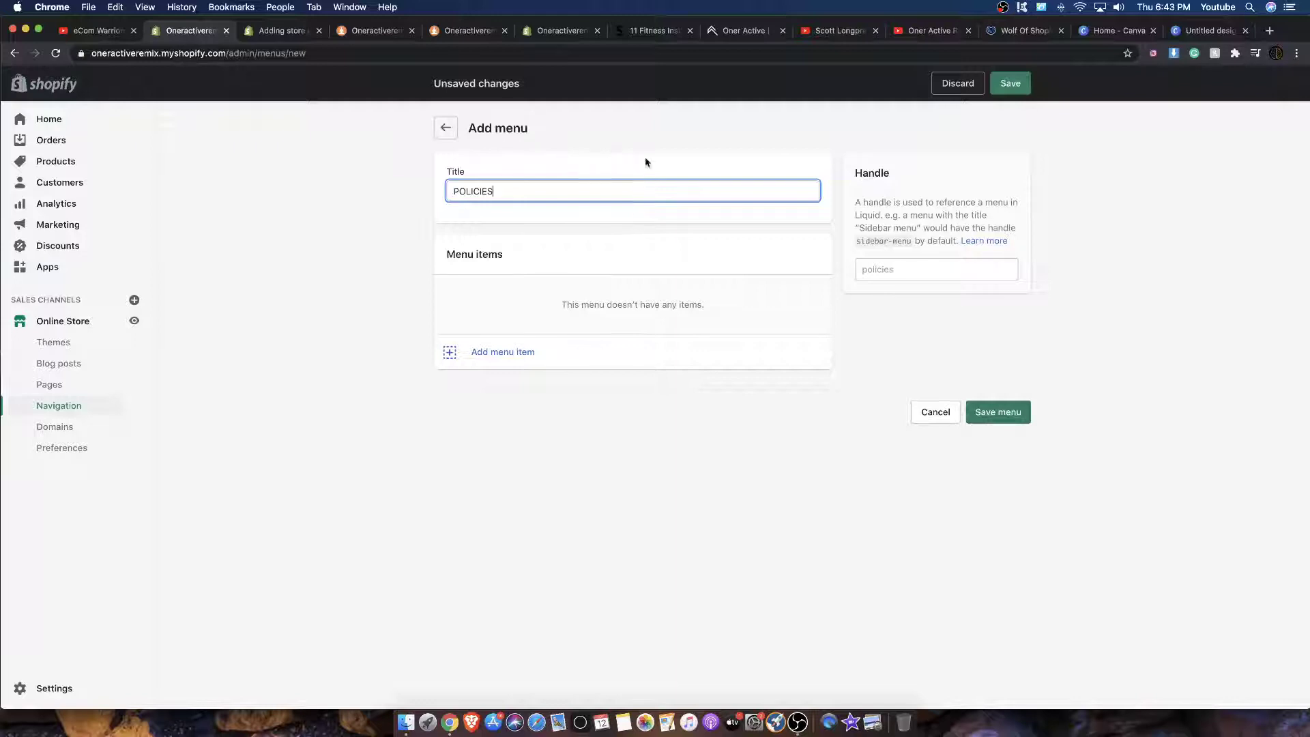
{"action": "left_click", "coordinate": [711, 221]}
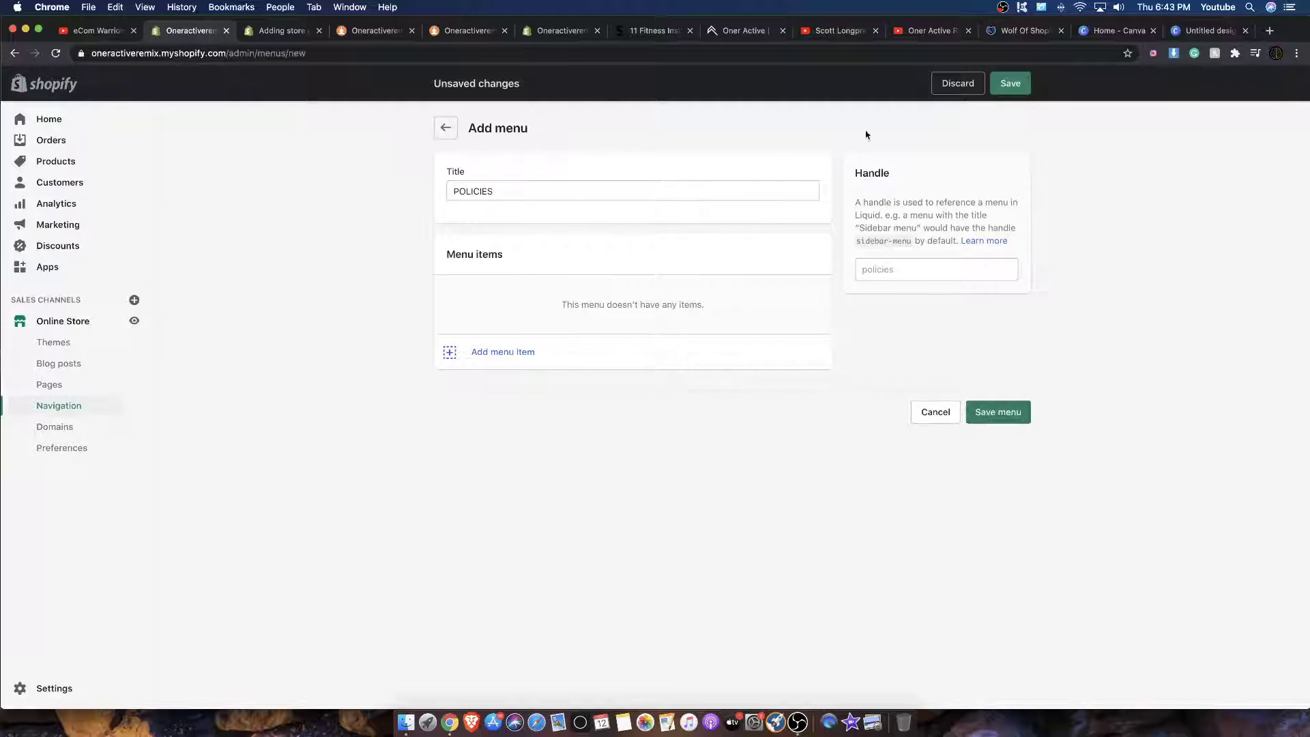
Add a menu item to the POLICIES menu that links to the Privacy Policy.
{"action": "left_click", "coordinate": [477, 353]}
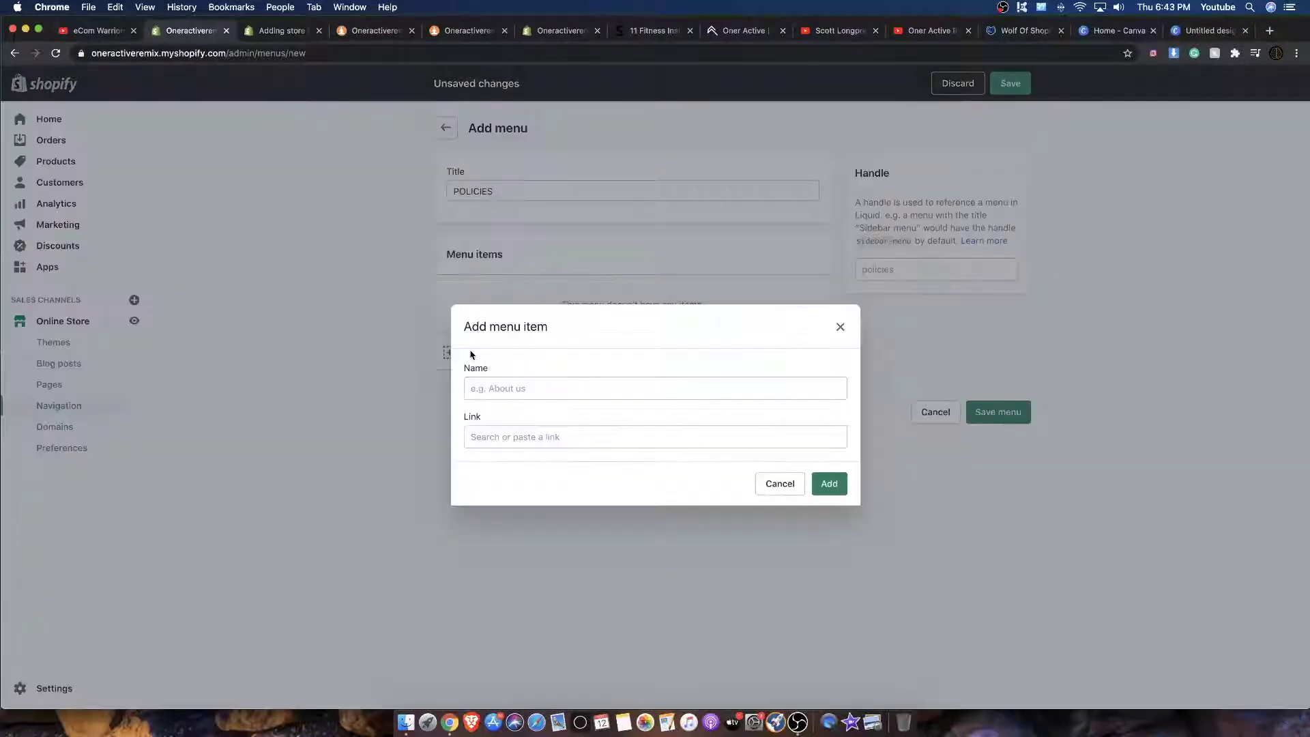
{"action": "left_click", "coordinate": [530, 430]}
{"action": "scroll", "coordinate": [518, 342], "scroll_direction": "down", "scroll_amount": 2}
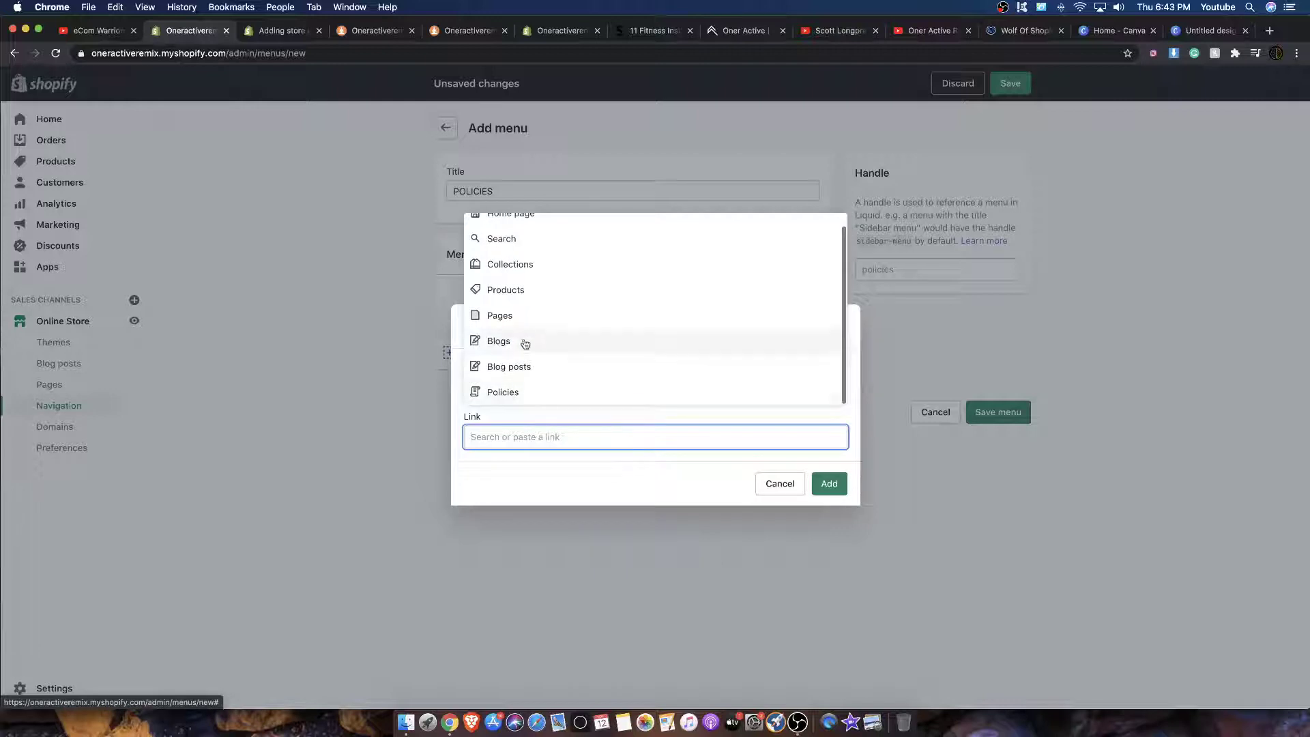
{"action": "left_click", "coordinate": [504, 391]}
{"action": "left_click", "coordinate": [508, 349]}
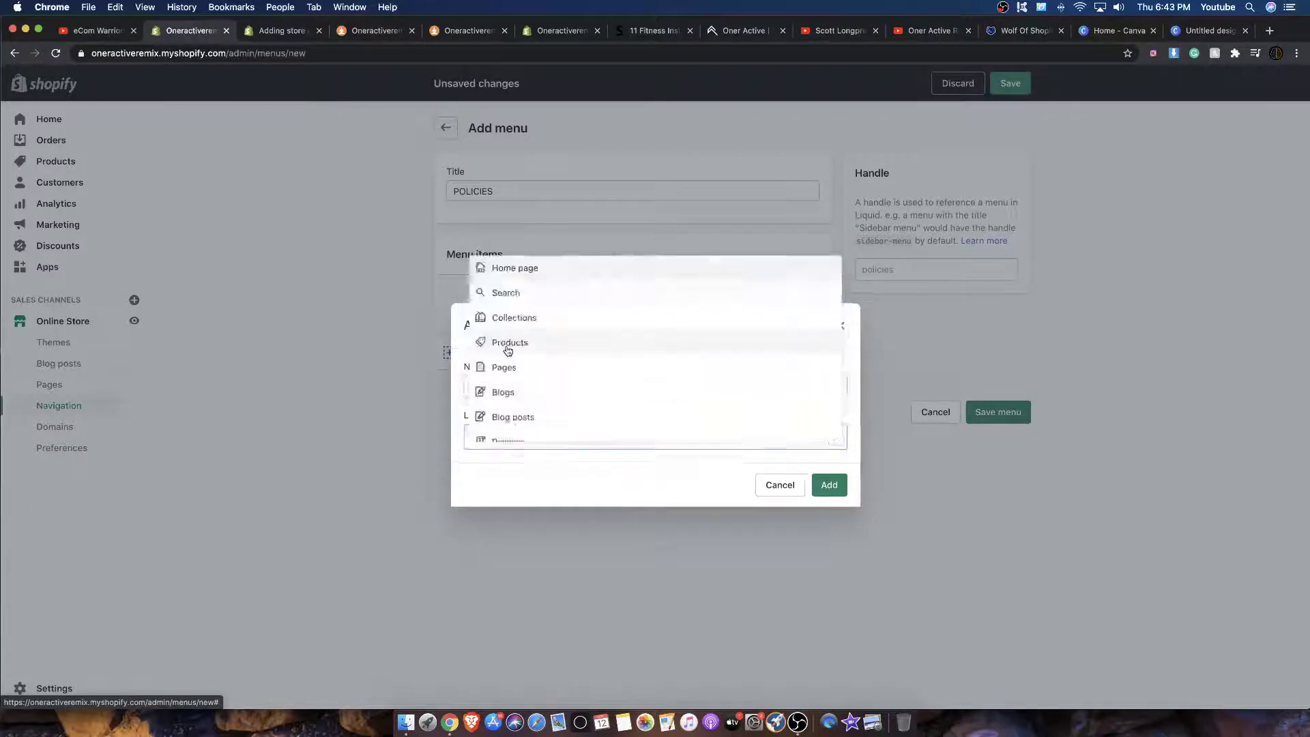
{"action": "left_click", "coordinate": [828, 483]}
Add a second item to the POLICIES menu that links to the Refund Policy.
{"action": "left_click", "coordinate": [477, 330]}
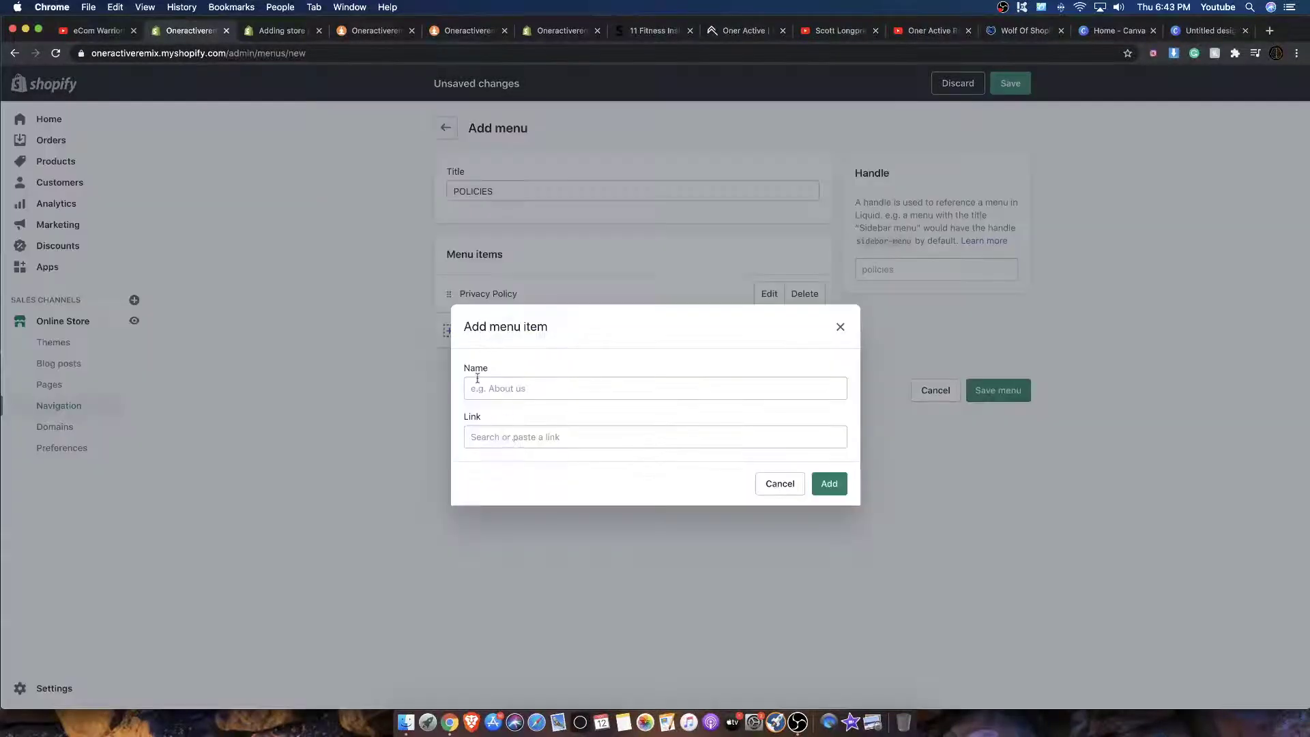
{"action": "left_click", "coordinate": [511, 437]}
{"action": "scroll", "coordinate": [501, 378], "scroll_direction": "down", "scroll_amount": 1}
{"action": "left_click", "coordinate": [503, 390]}
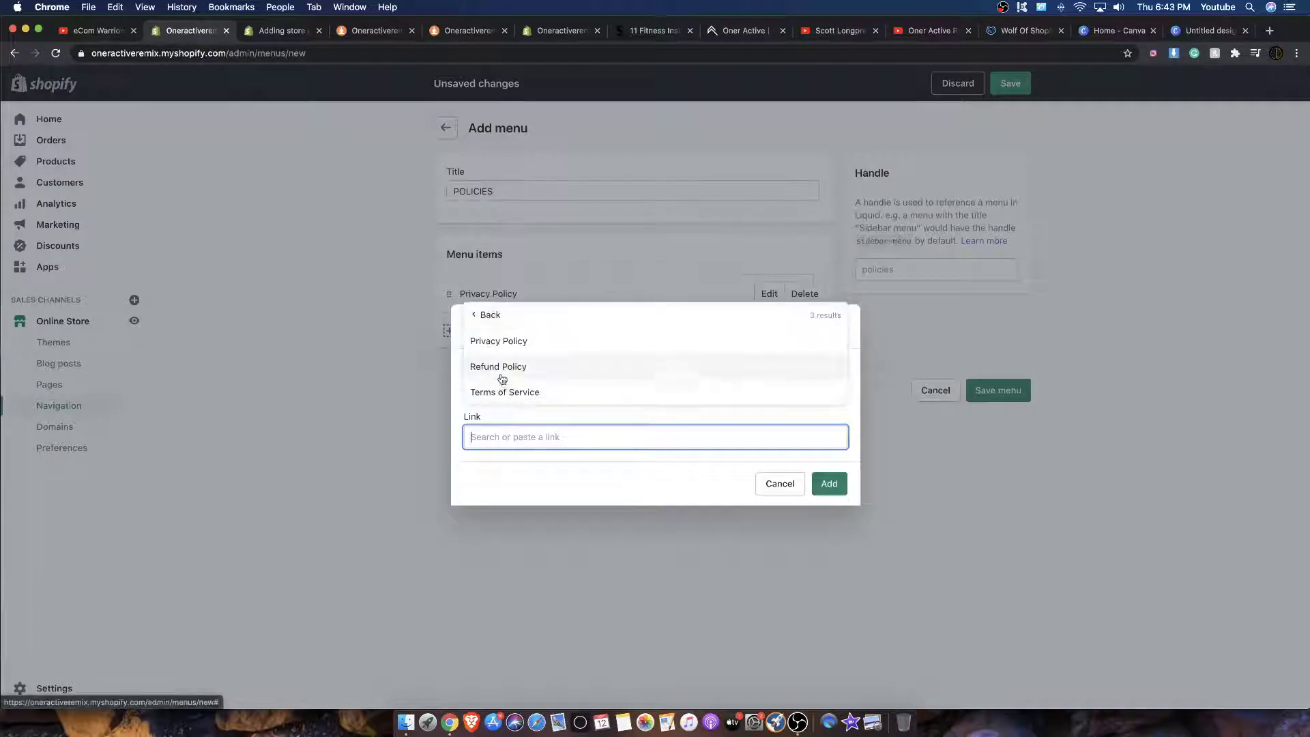
{"action": "left_click", "coordinate": [502, 368]}
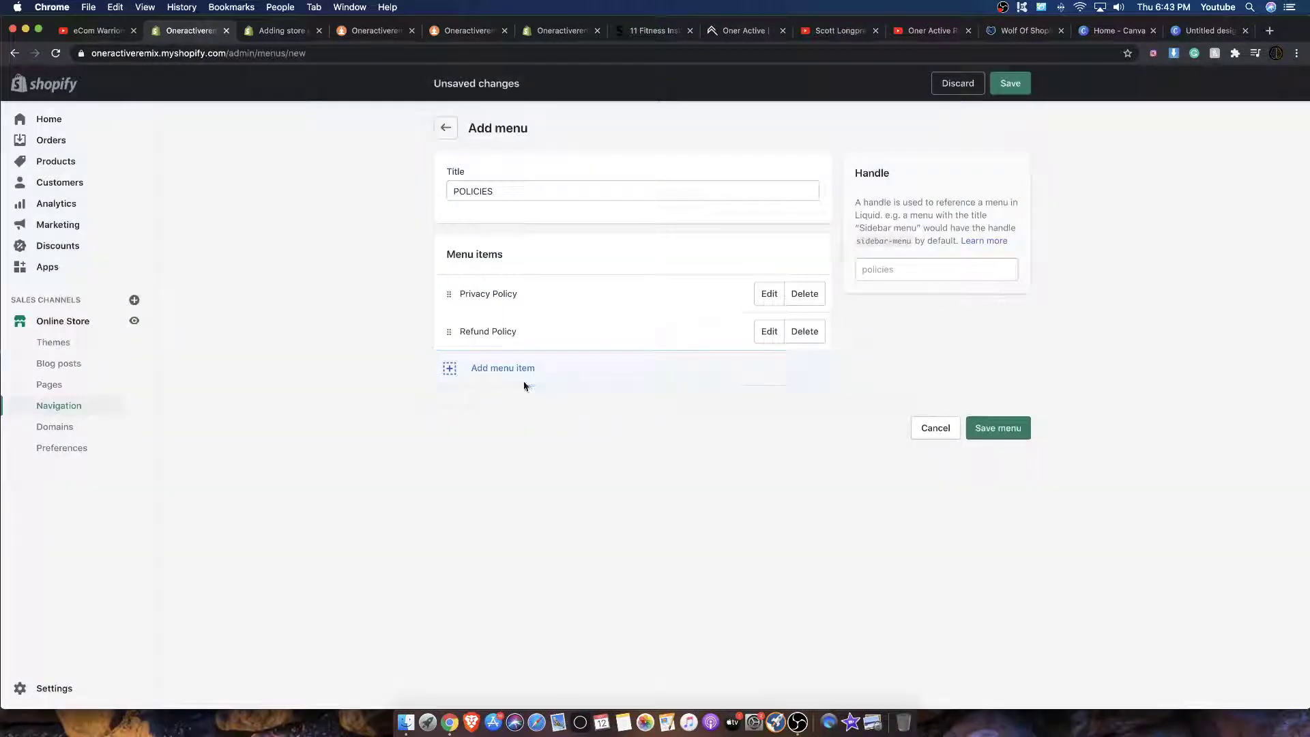
Add a Terms of Service item to the POLICIES menu, then save the menu and return to the Navigation page.
{"action": "left_click", "coordinate": [526, 379]}
{"action": "left_click", "coordinate": [526, 438]}
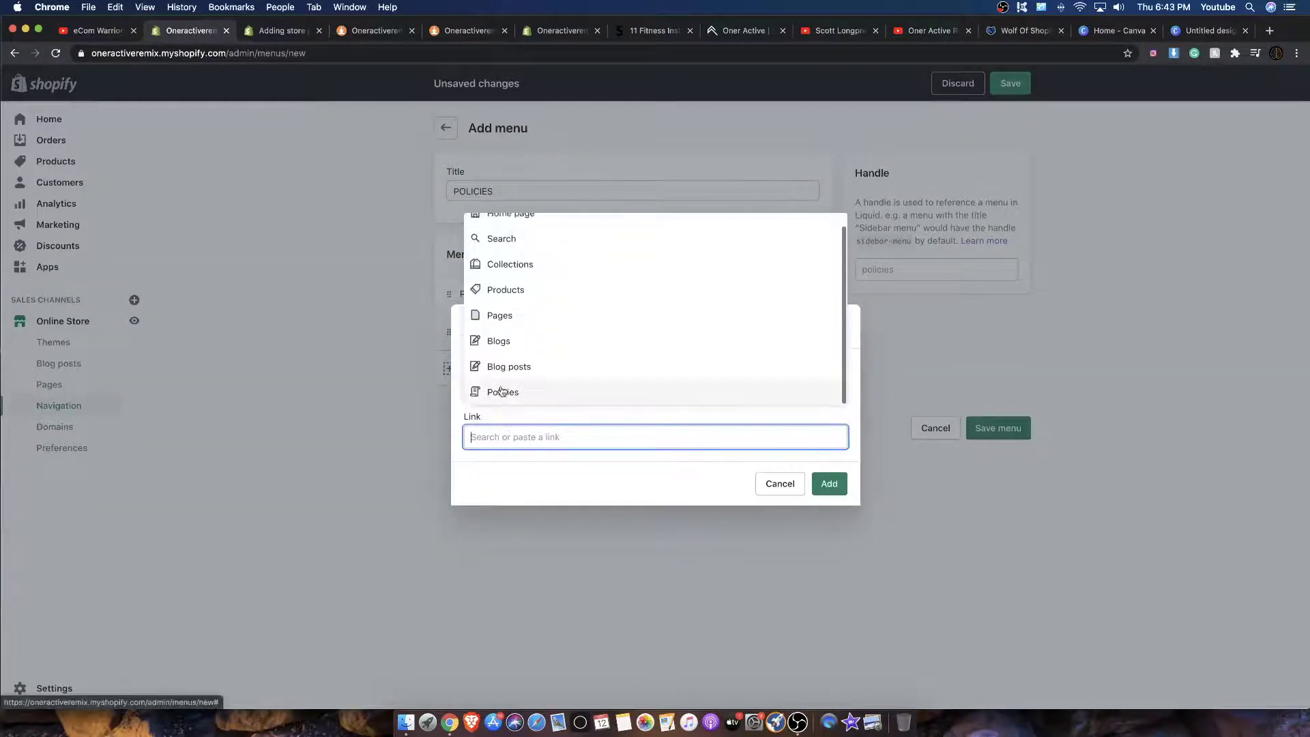
{"action": "left_click", "coordinate": [503, 393]}
{"action": "left_click", "coordinate": [503, 392]}
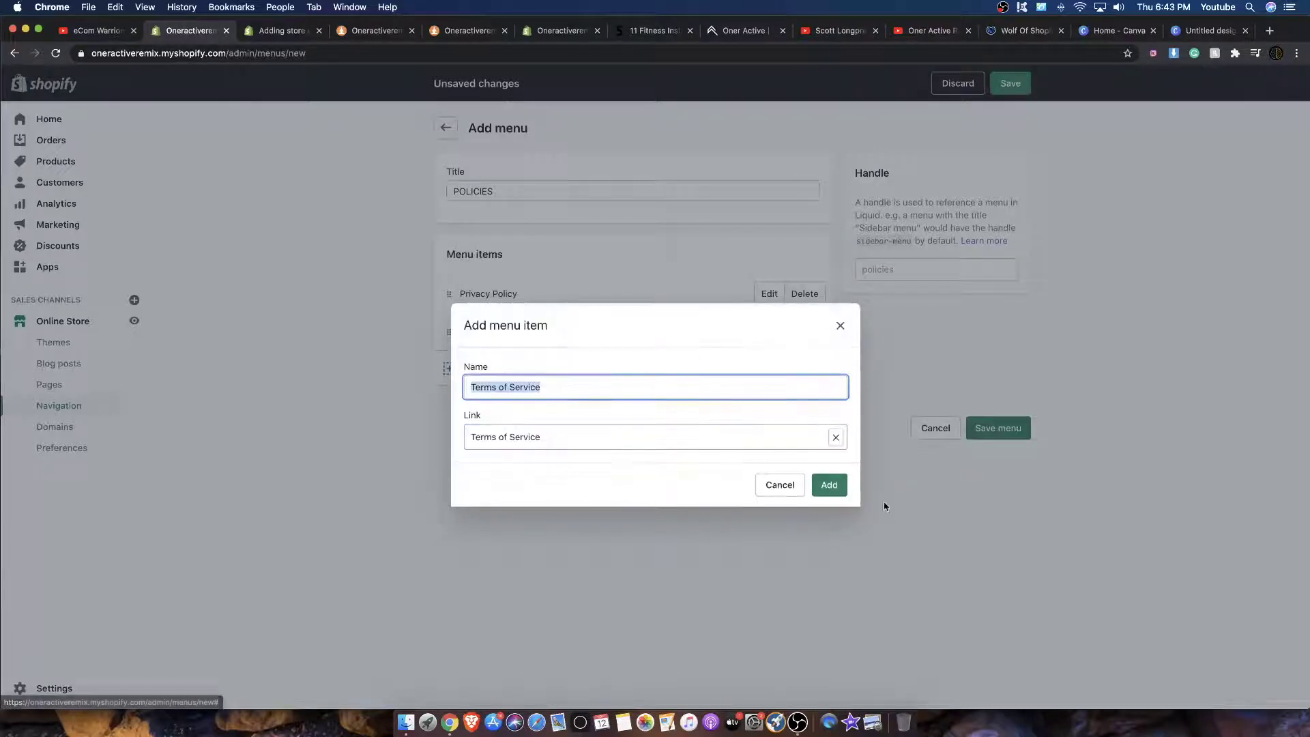
{"action": "left_click", "coordinate": [829, 483]}
{"action": "left_click", "coordinate": [1008, 77]}
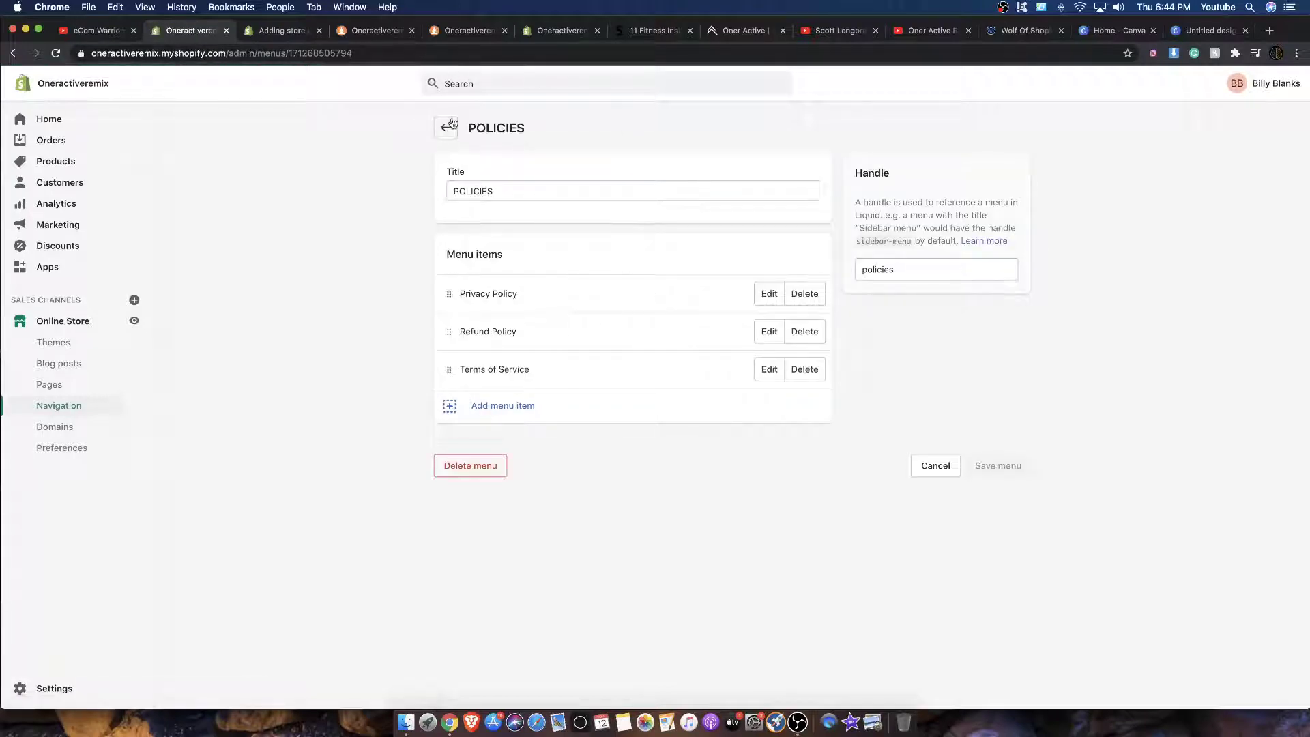
{"action": "left_click", "coordinate": [448, 127]}
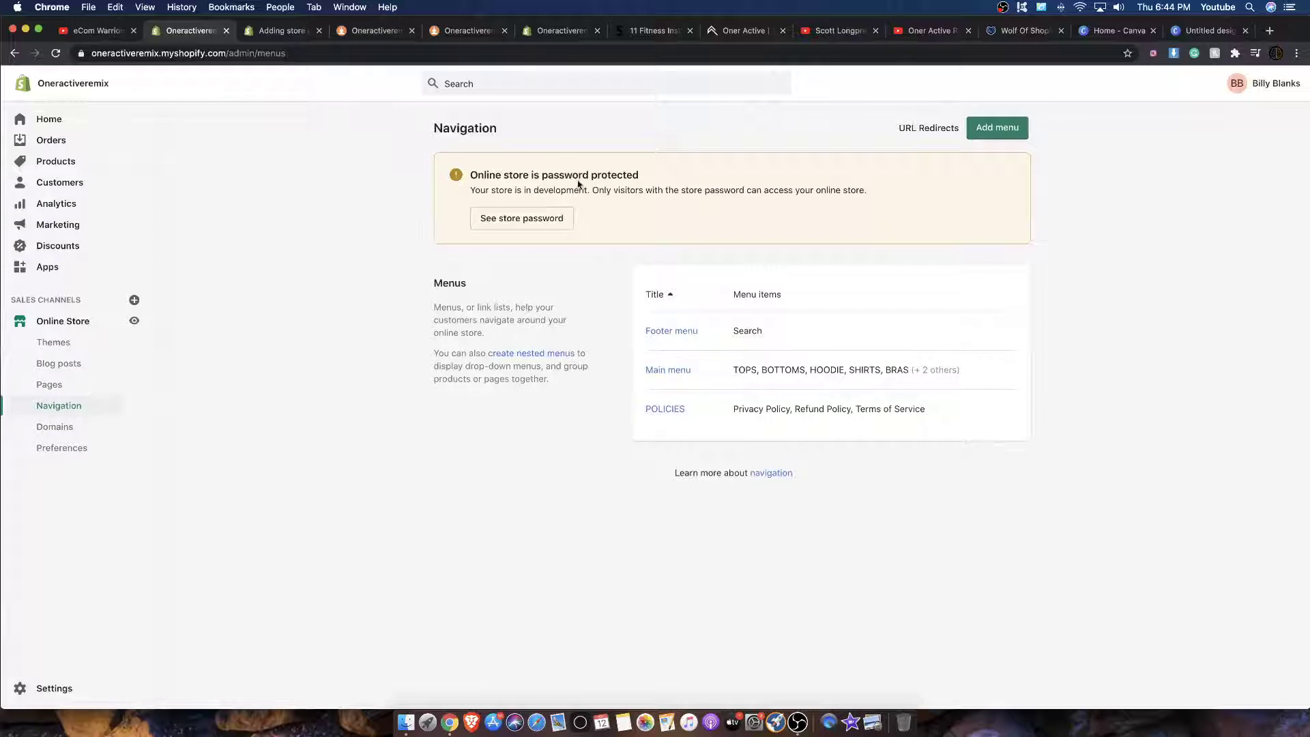
Start another new navigation menu with the title LINKS.
{"action": "left_click", "coordinate": [969, 136]}
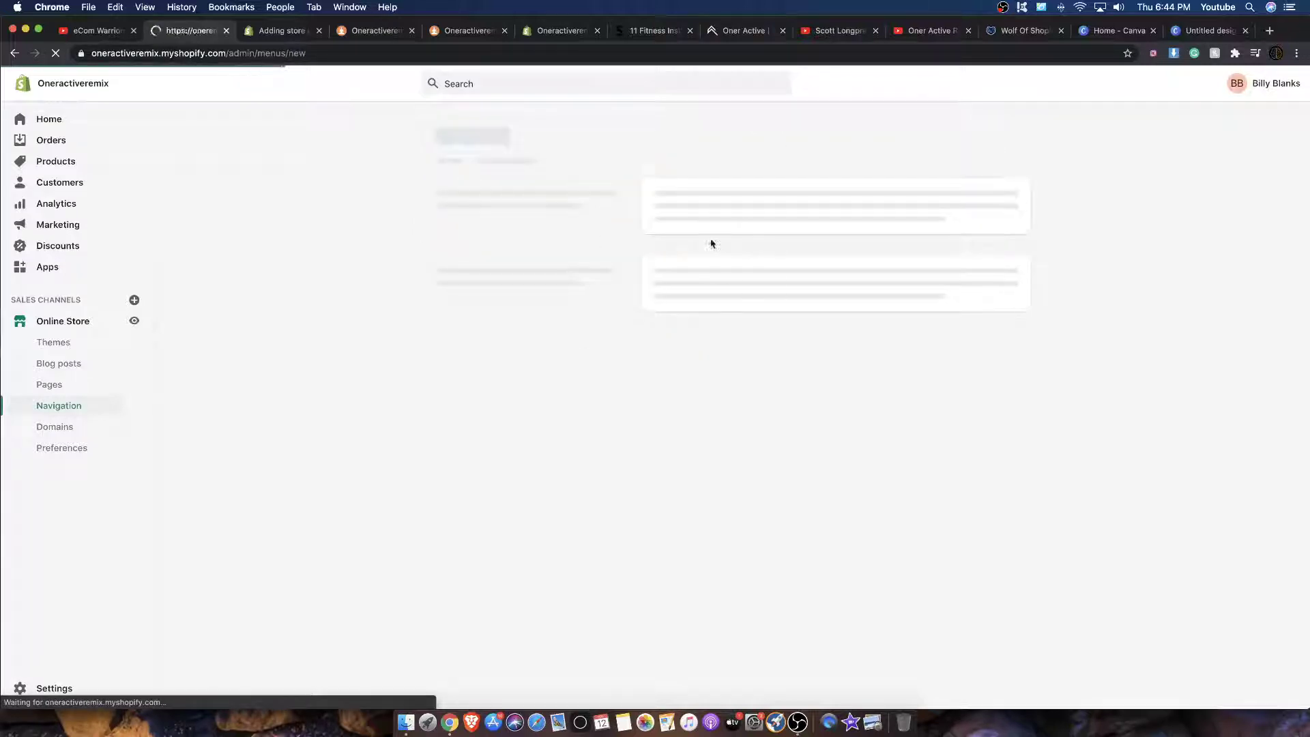
{"action": "left_click", "coordinate": [494, 186]}
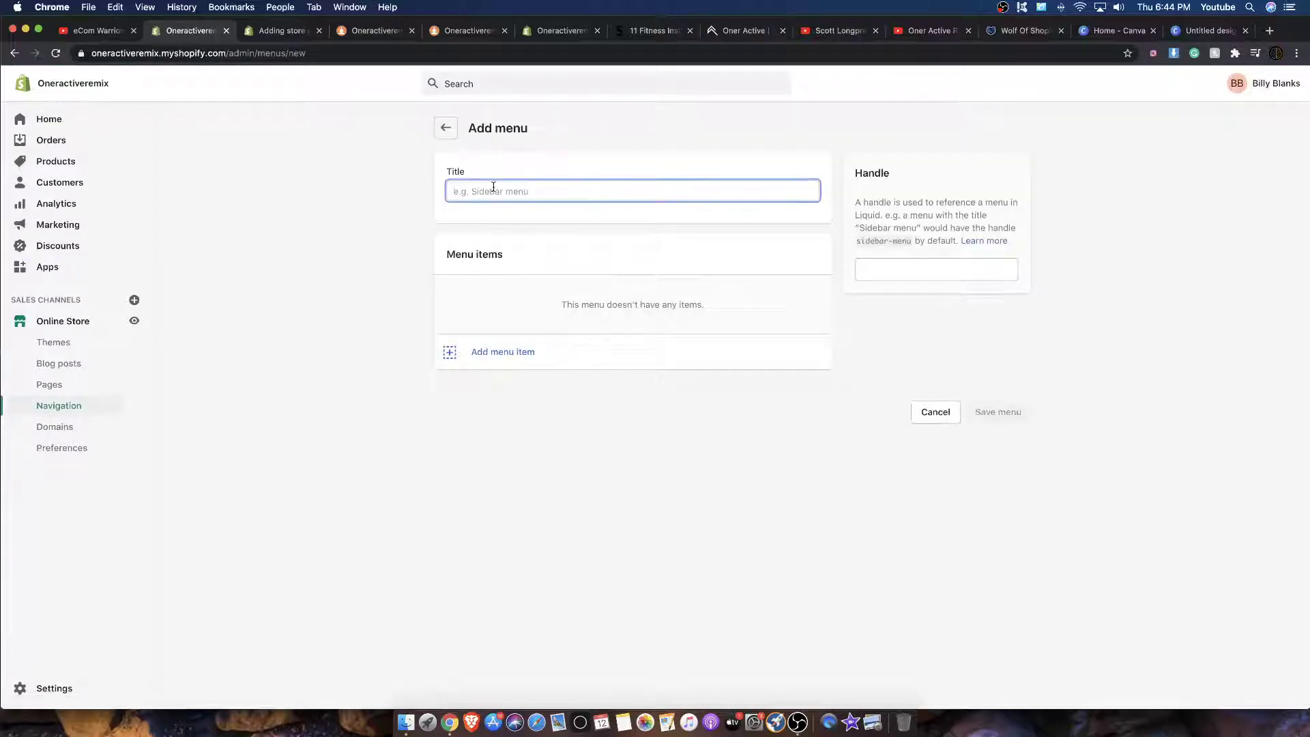
{"action": "type", "text": "LON"}
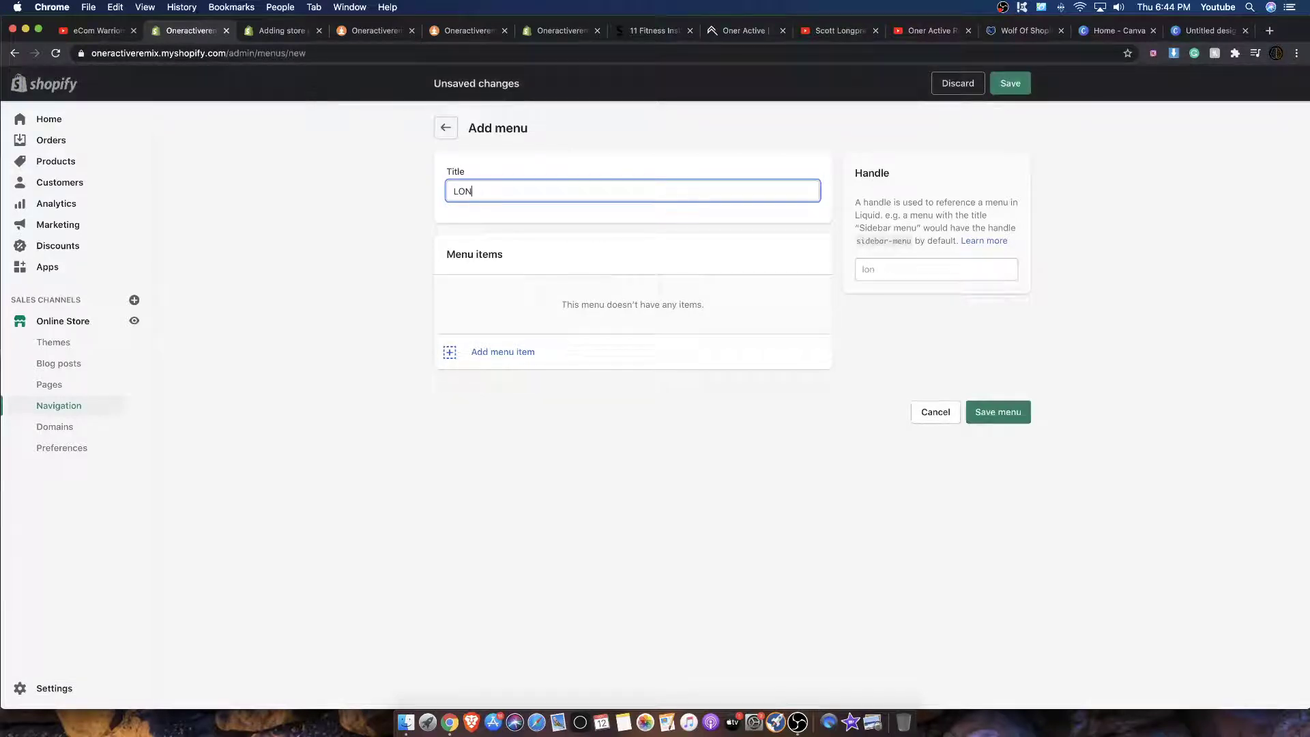
Add a menu item named BLOGS to the LINKS menu, linked to the News blog.
{"action": "left_click", "coordinate": [556, 340]}
{"action": "left_click", "coordinate": [518, 438]}
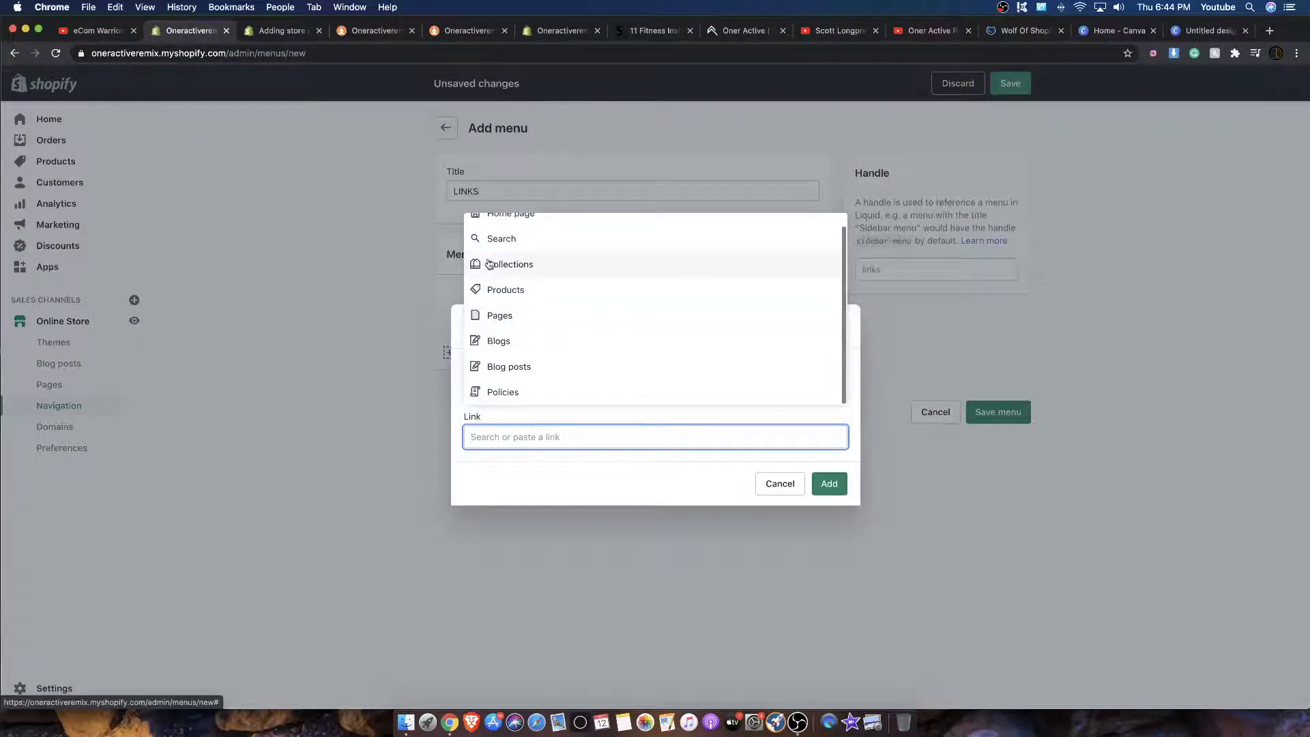
{"action": "scroll", "coordinate": [505, 267], "scroll_direction": "up", "scroll_amount": 1}
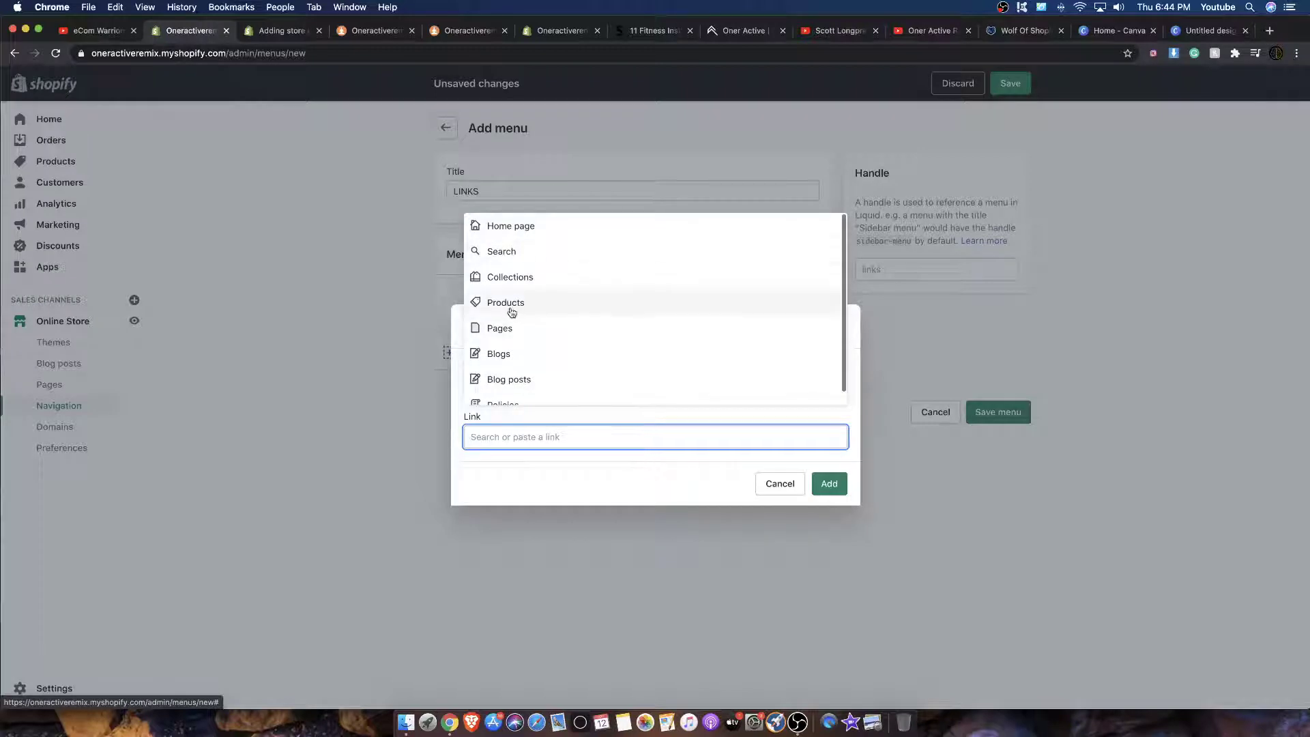
{"action": "scroll", "coordinate": [516, 375], "scroll_direction": "down", "scroll_amount": 1}
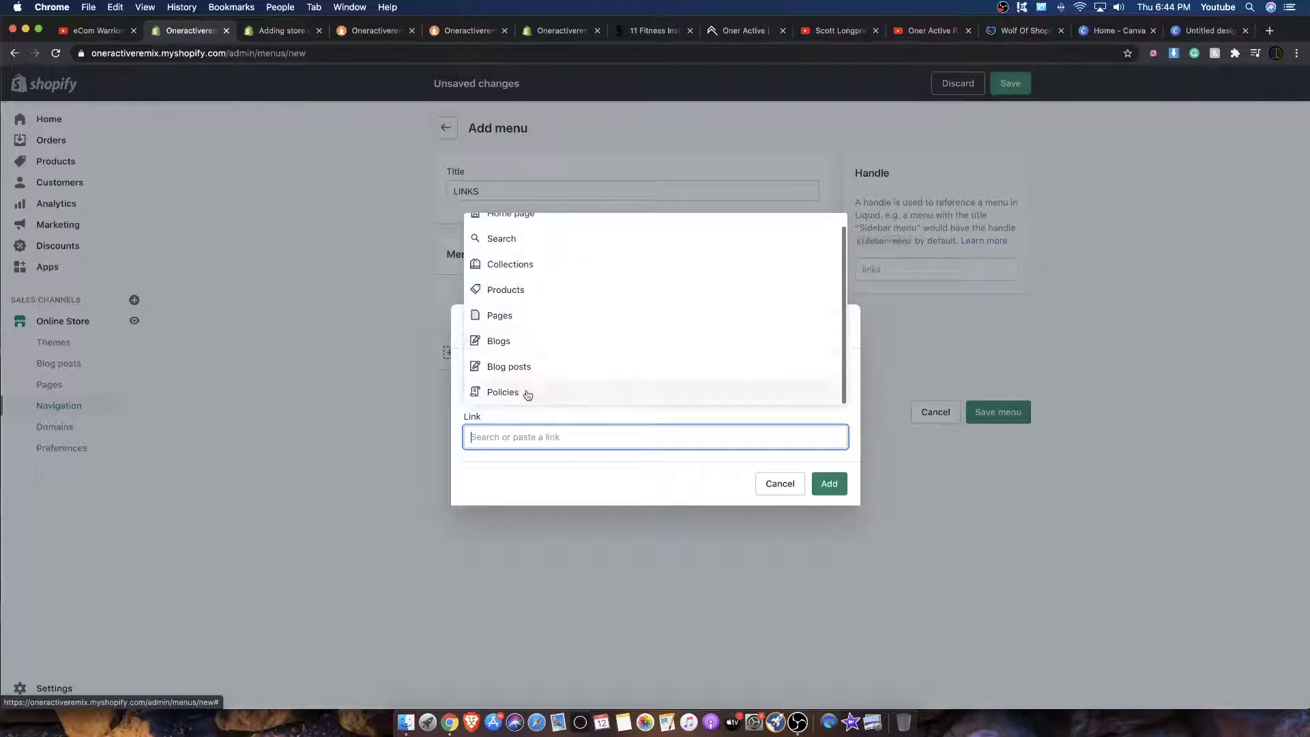
{"action": "left_click", "coordinate": [513, 351]}
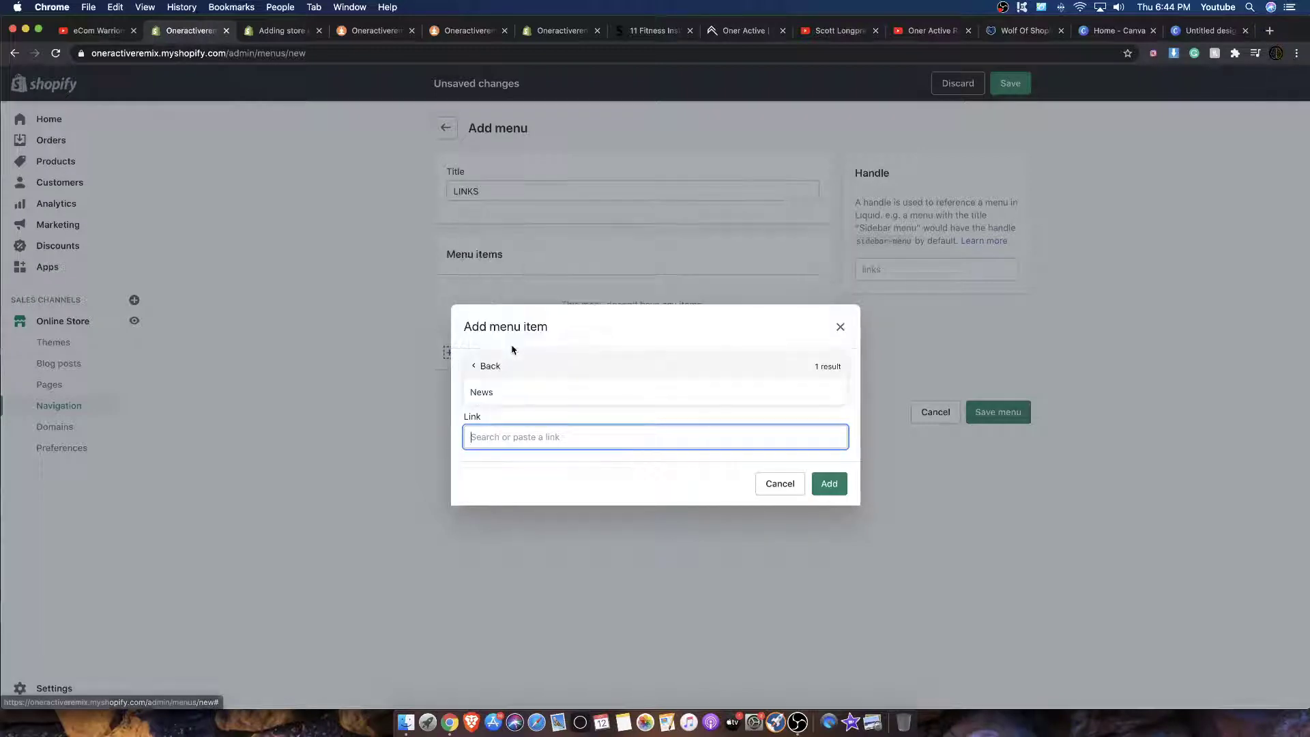
{"action": "left_click", "coordinate": [520, 385]}
{"action": "type", "text": "N"}
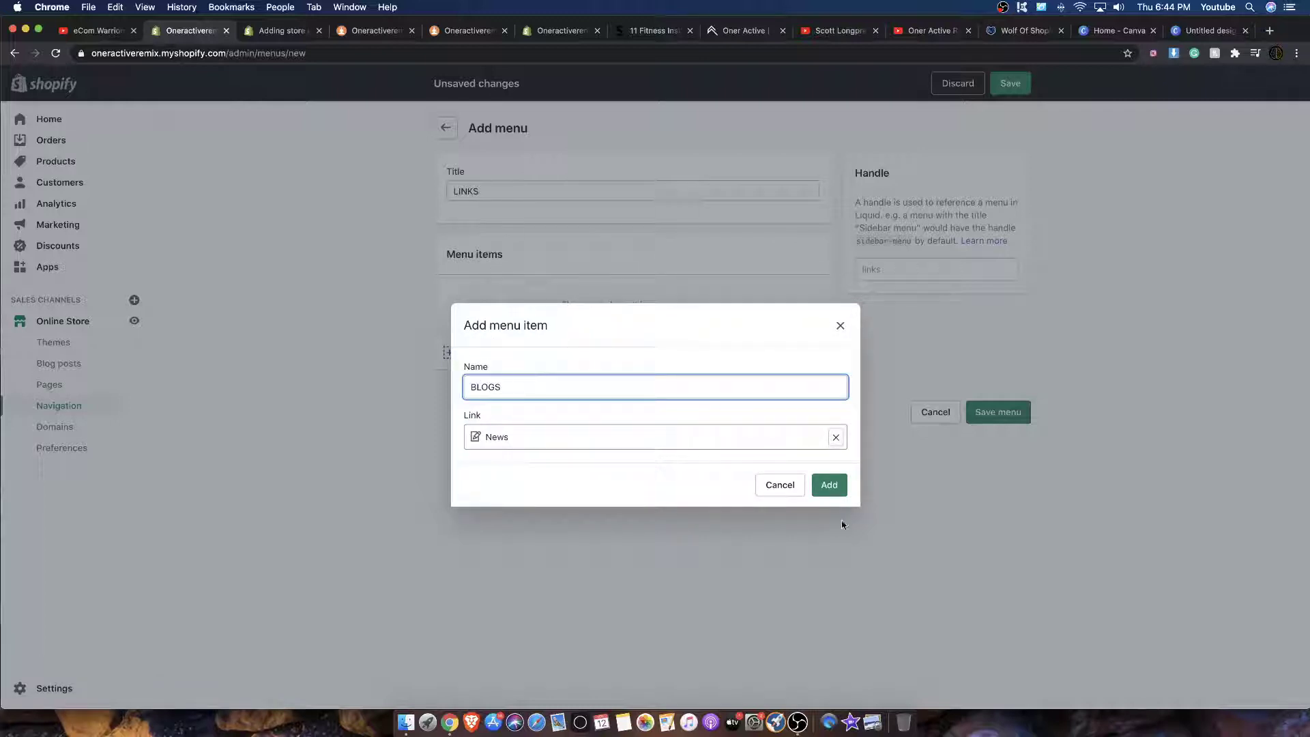
{"action": "left_click", "coordinate": [829, 485]}
Add a CONTACT US item to the LINKS menu, linked to the CONTACT US page.
{"action": "left_click", "coordinate": [477, 332]}
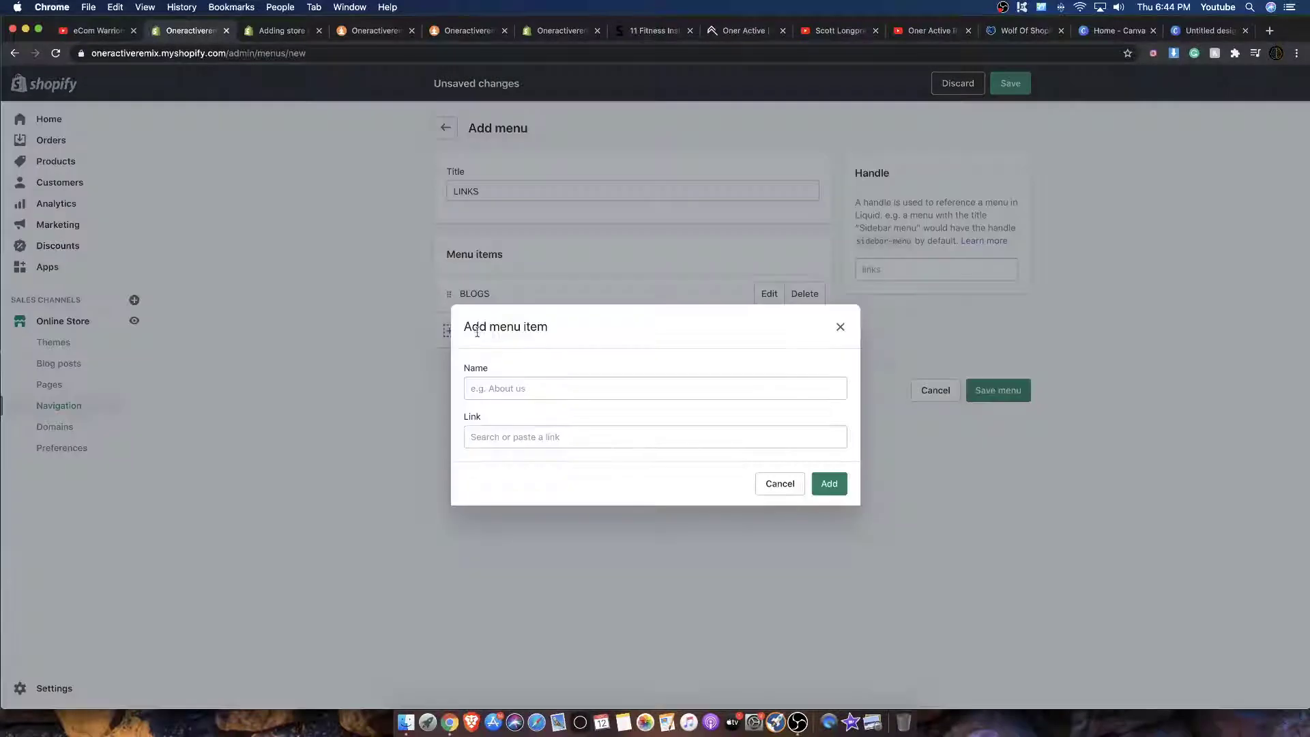
{"action": "left_click", "coordinate": [506, 438]}
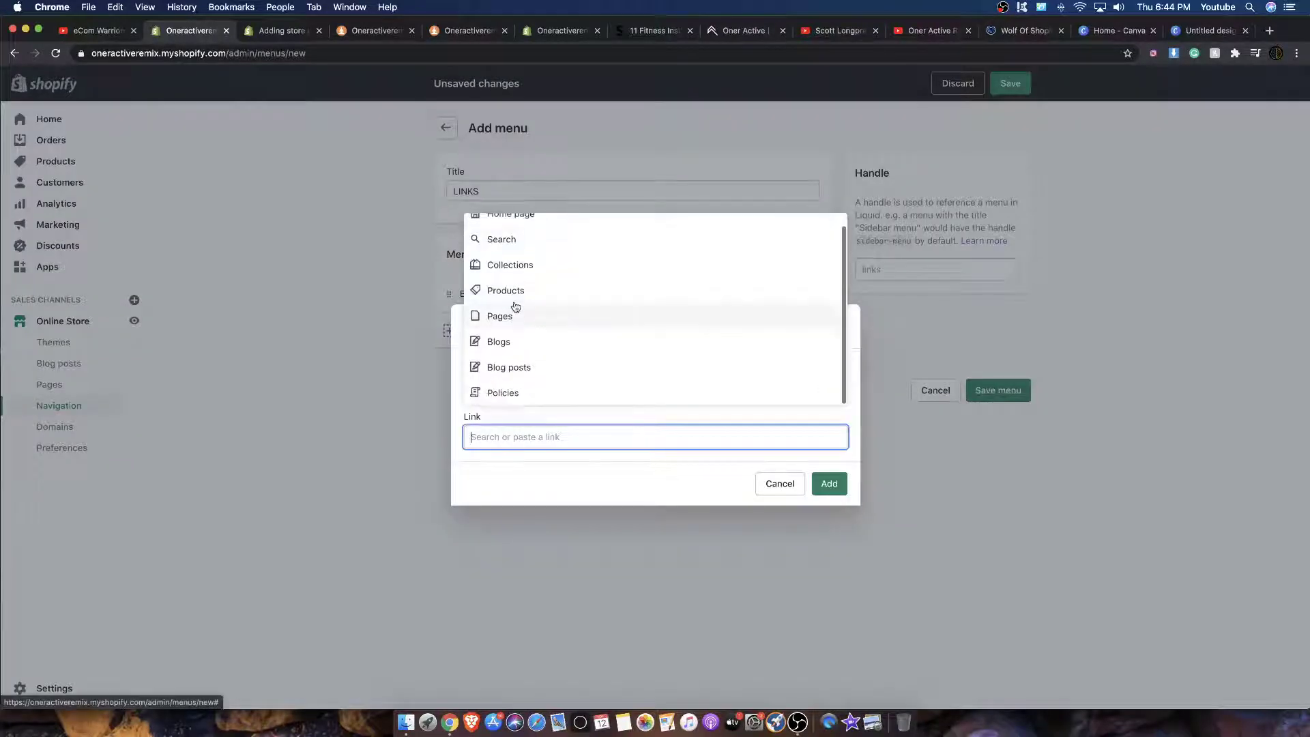
{"action": "left_click", "coordinate": [505, 279]}
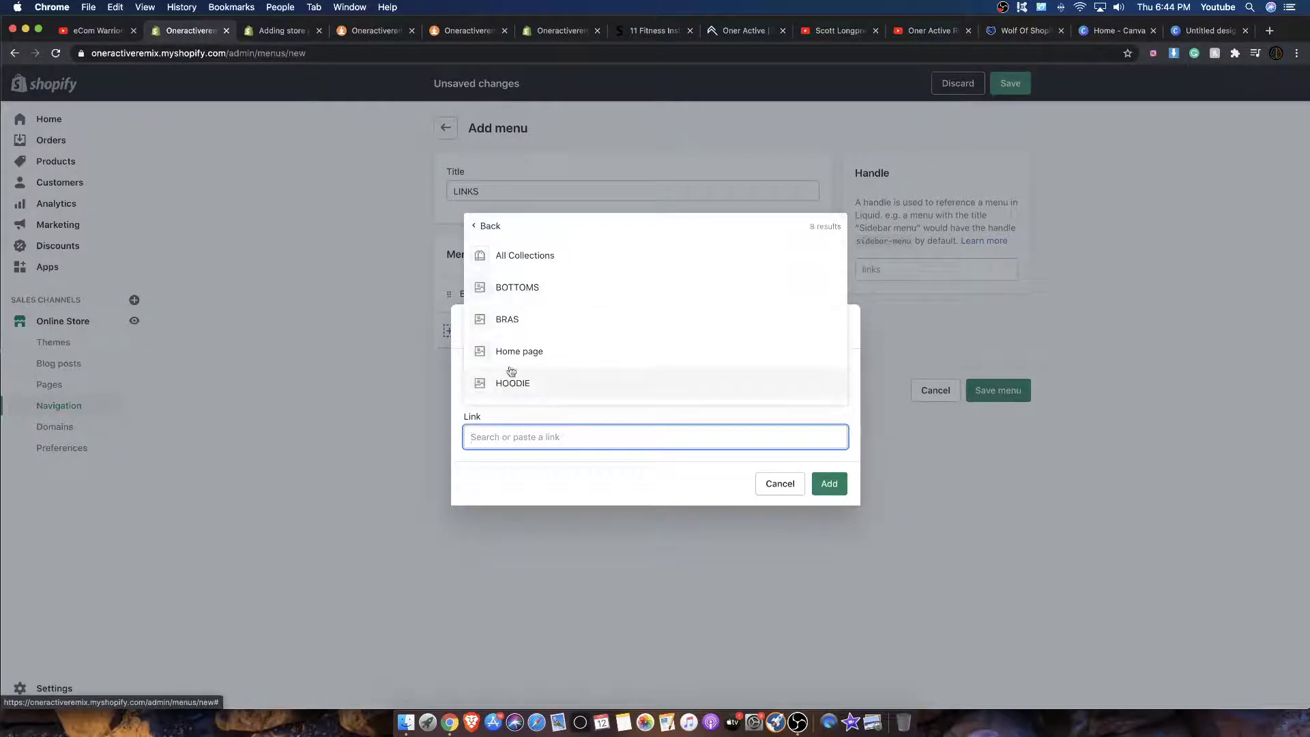
{"action": "scroll", "coordinate": [510, 341], "scroll_direction": "down", "scroll_amount": 2}
{"action": "scroll", "coordinate": [513, 306], "scroll_direction": "down", "scroll_amount": 1}
{"action": "scroll", "coordinate": [491, 273], "scroll_direction": "up", "scroll_amount": 4}
{"action": "left_click", "coordinate": [479, 225]}
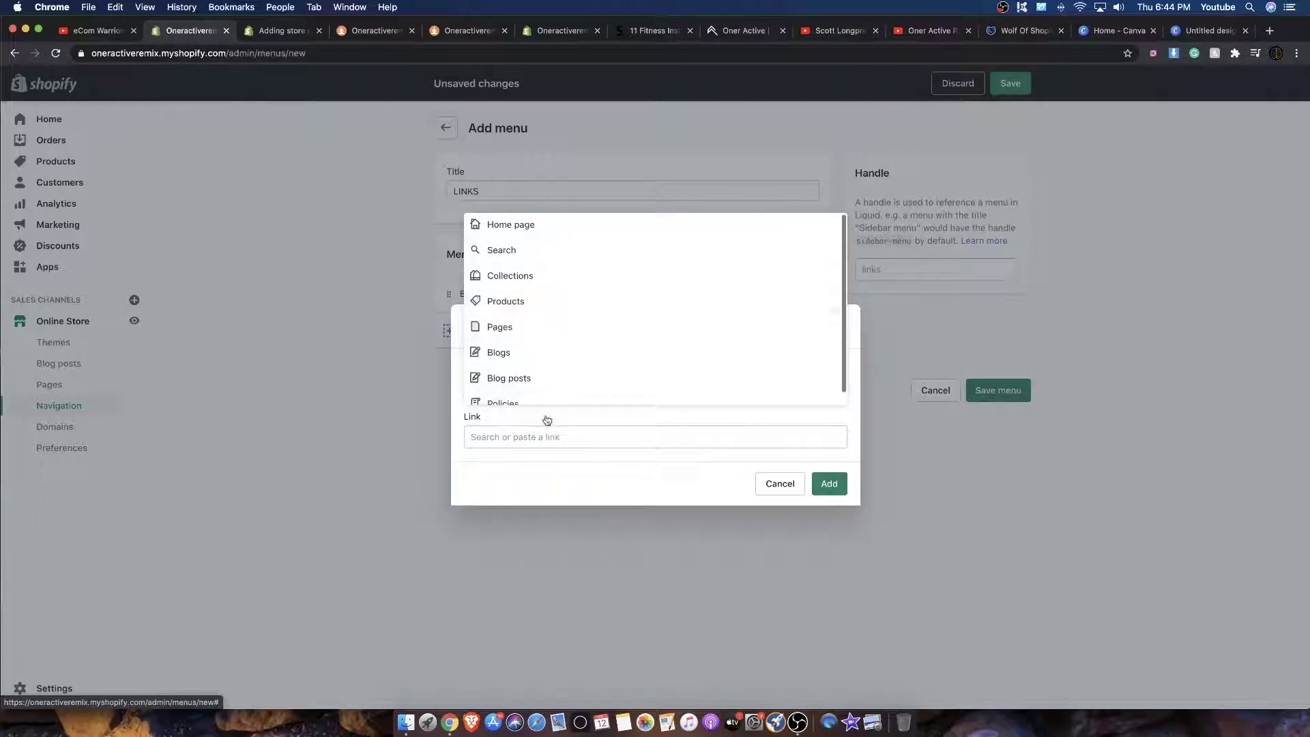
{"action": "left_click", "coordinate": [553, 438]}
{"action": "type", "text": "CONTAC"}
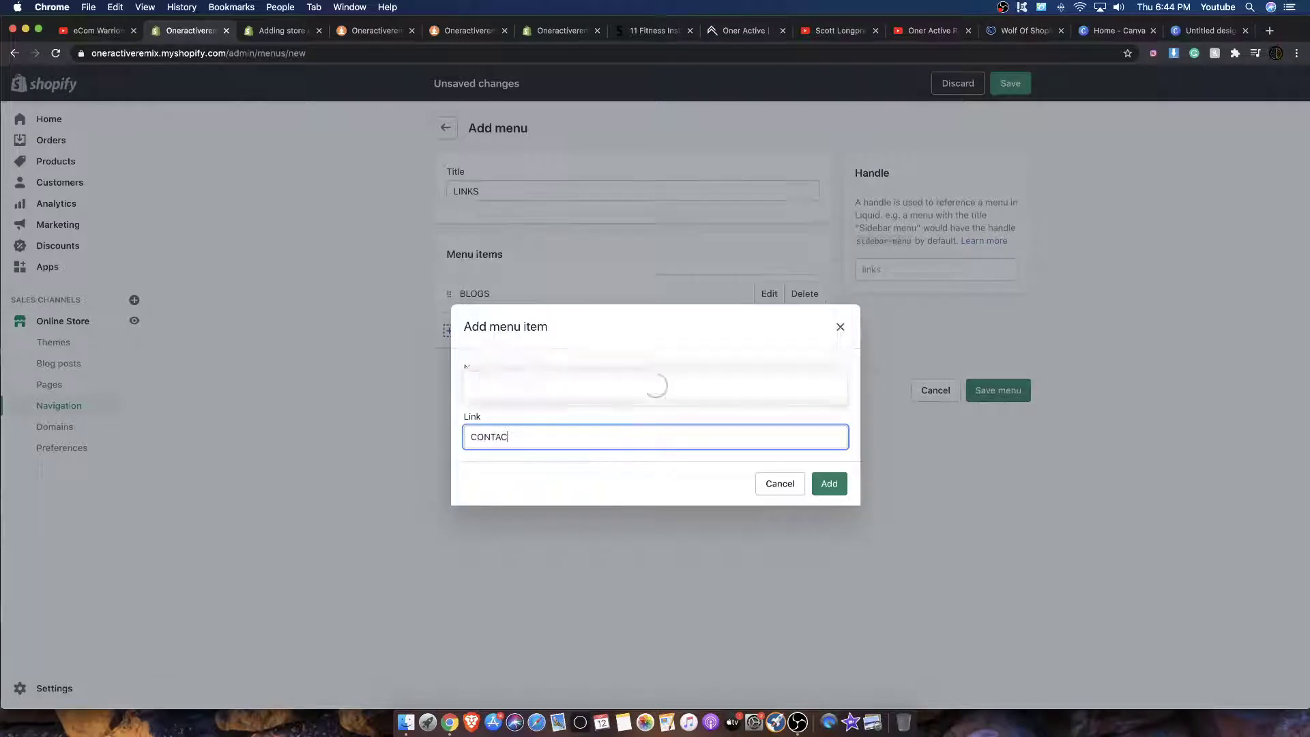
{"action": "left_click", "coordinate": [591, 366]}
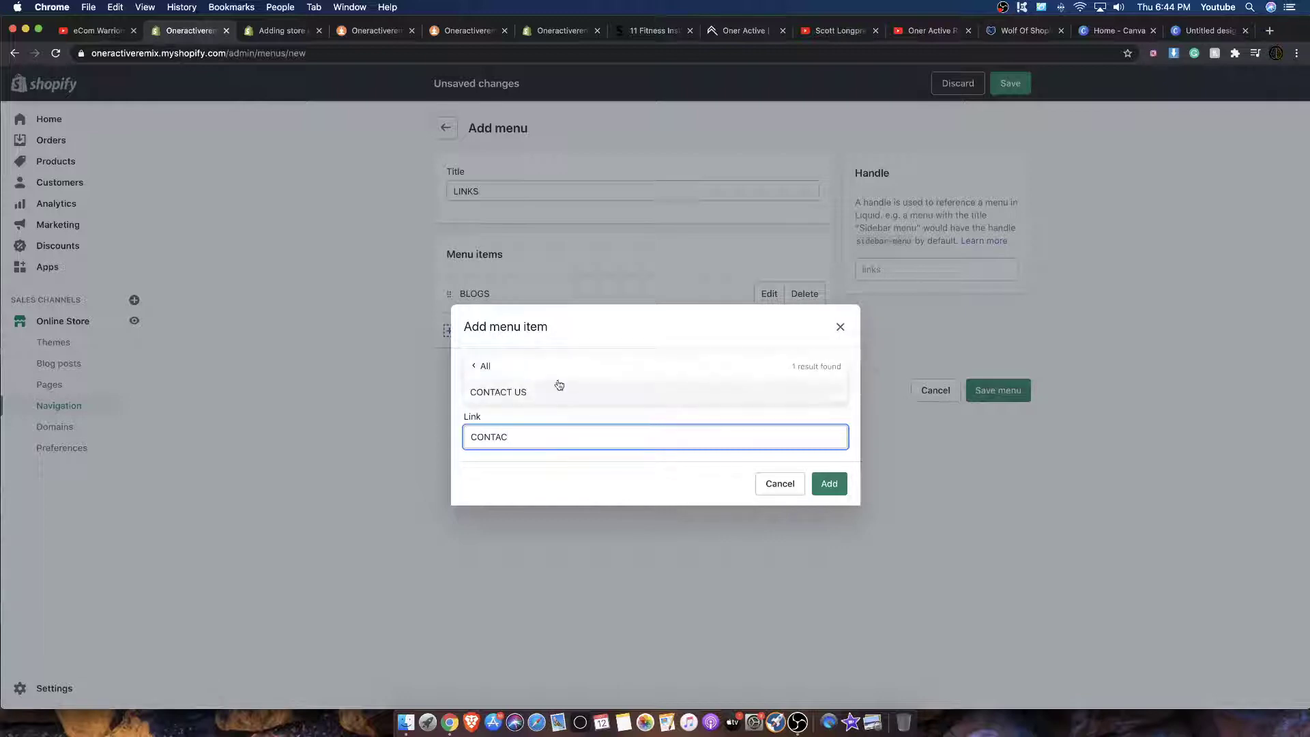
{"action": "left_click", "coordinate": [555, 384]}
{"action": "left_click", "coordinate": [828, 486]}
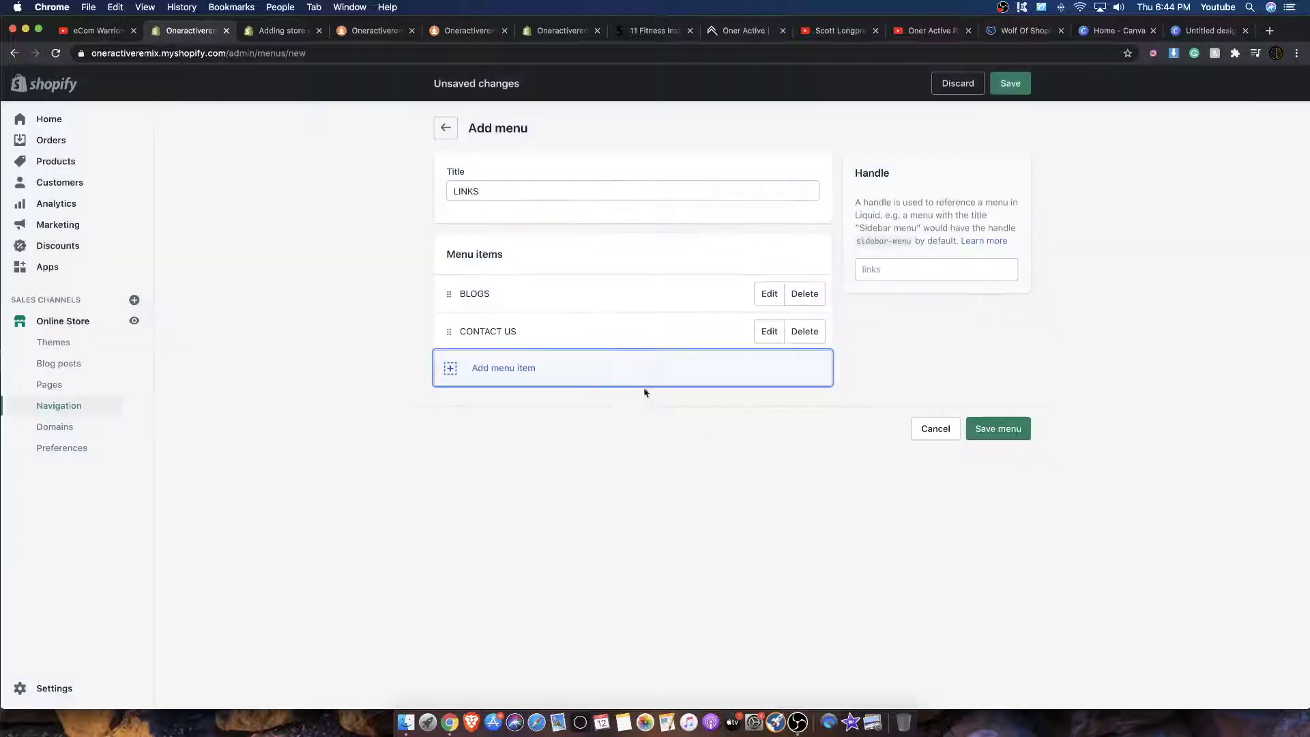
Add an FAQ'S item to the LINKS menu, linked to the FAQ'S page.
{"action": "left_click", "coordinate": [533, 368]}
{"action": "left_click", "coordinate": [529, 437]}
{"action": "type", "text": "FAW"}
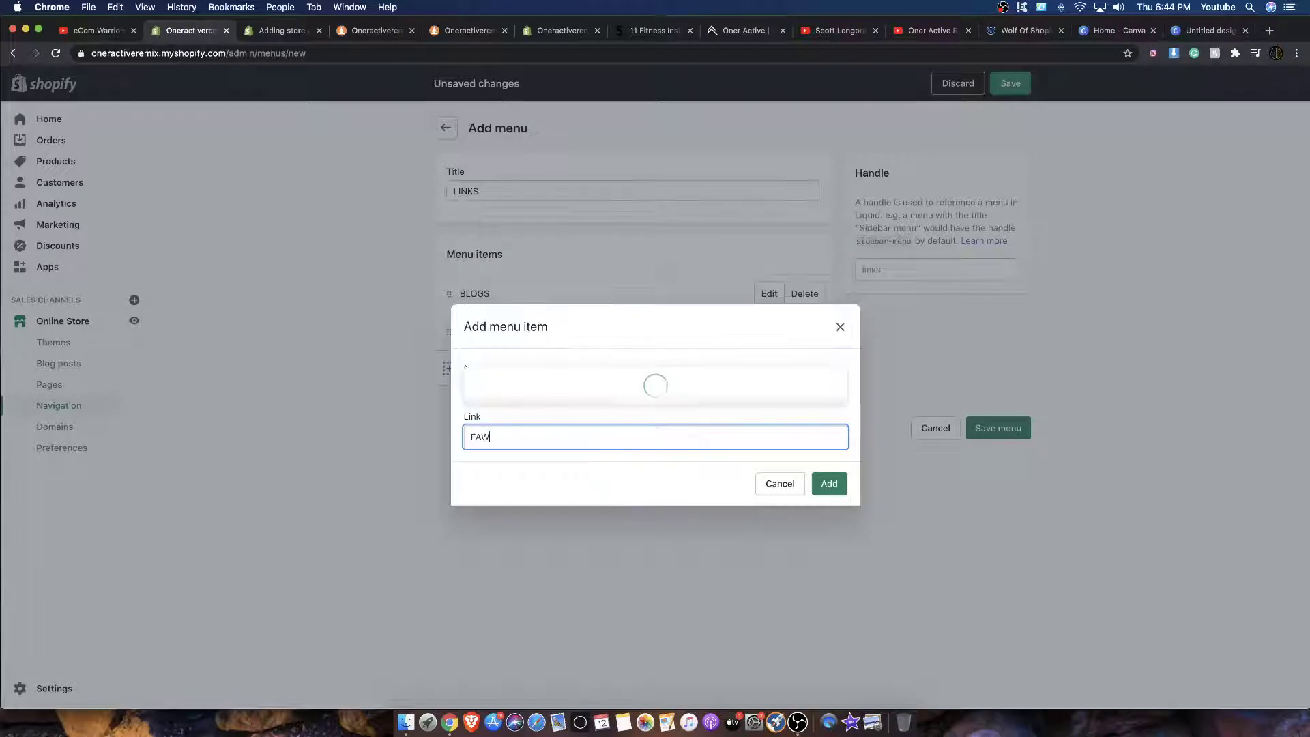
{"action": "key", "text": "BackSpace"}
{"action": "type", "text": "Q"}
{"action": "left_click", "coordinate": [545, 390]}
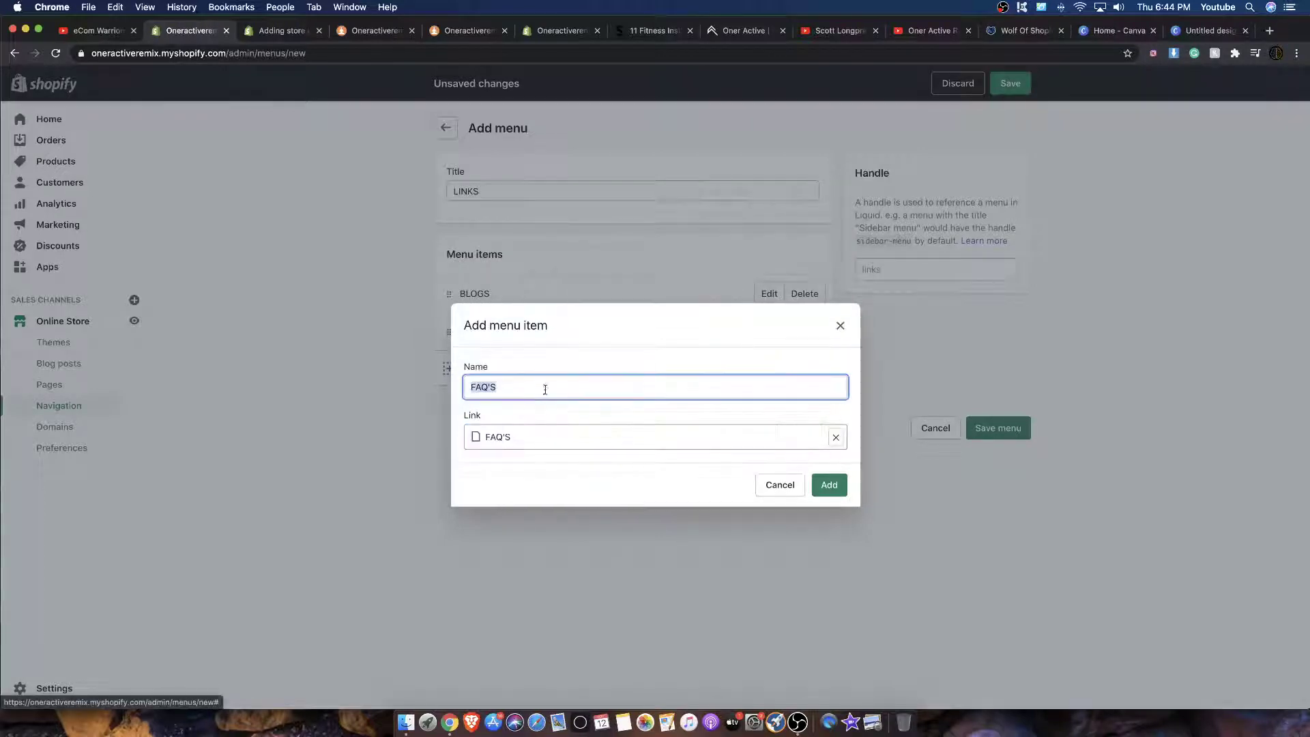
{"action": "left_click", "coordinate": [829, 484]}
Add an ABOUT US item to the LINKS menu, linked to the ABOUT US page.
{"action": "left_click", "coordinate": [477, 408]}
{"action": "left_click", "coordinate": [487, 443]}
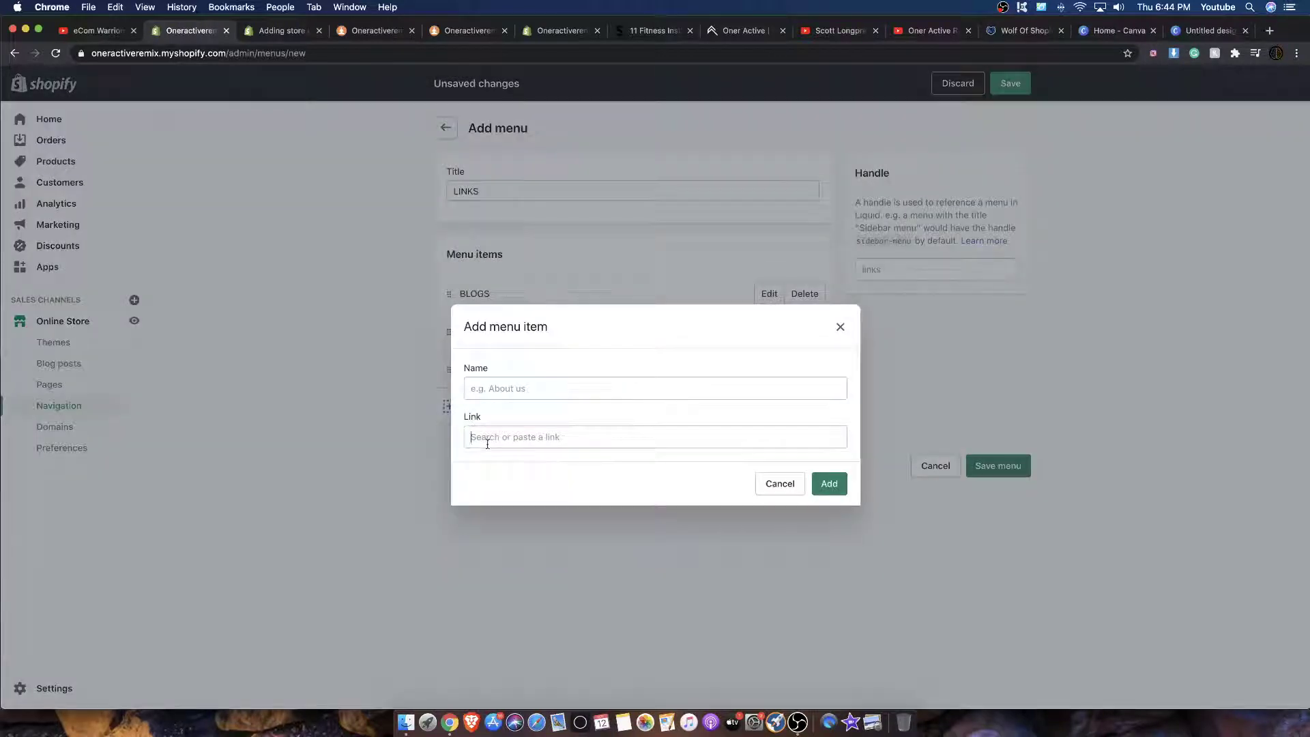
{"action": "type", "text": "ABOU"}
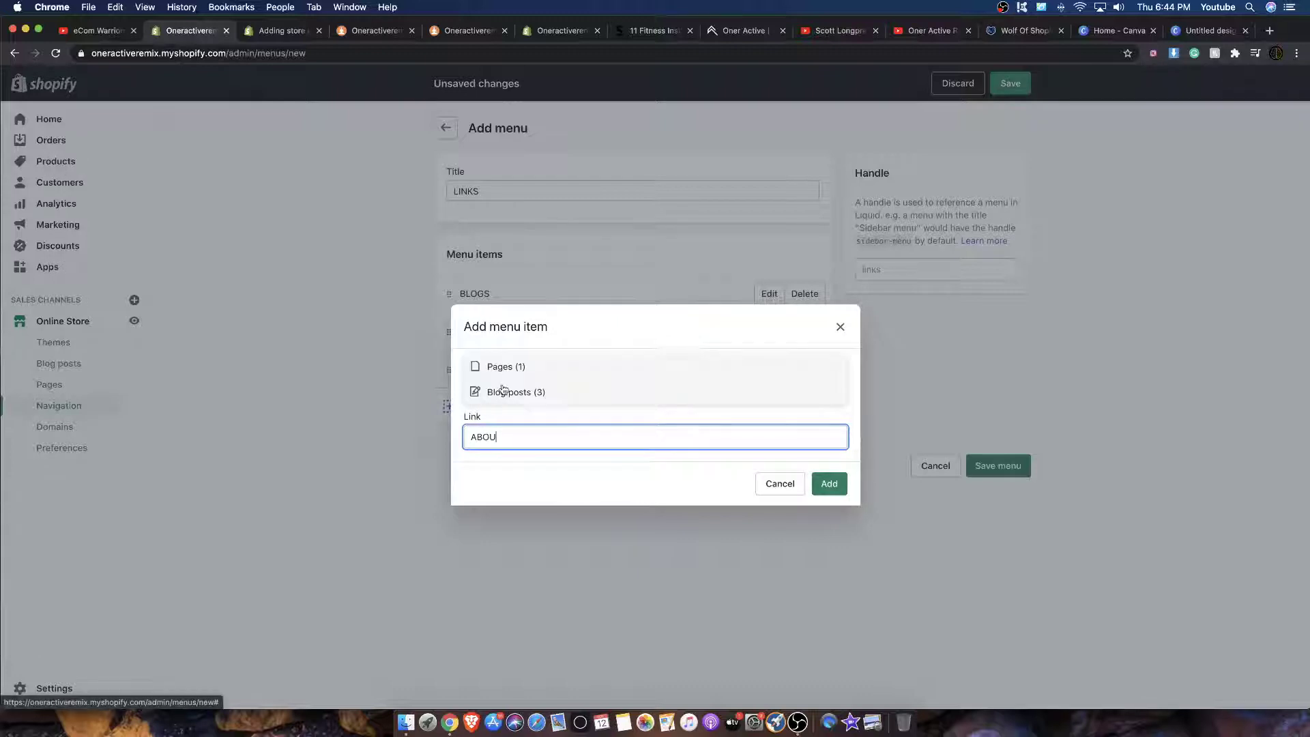
{"action": "left_click", "coordinate": [507, 382]}
{"action": "left_click", "coordinate": [504, 389]}
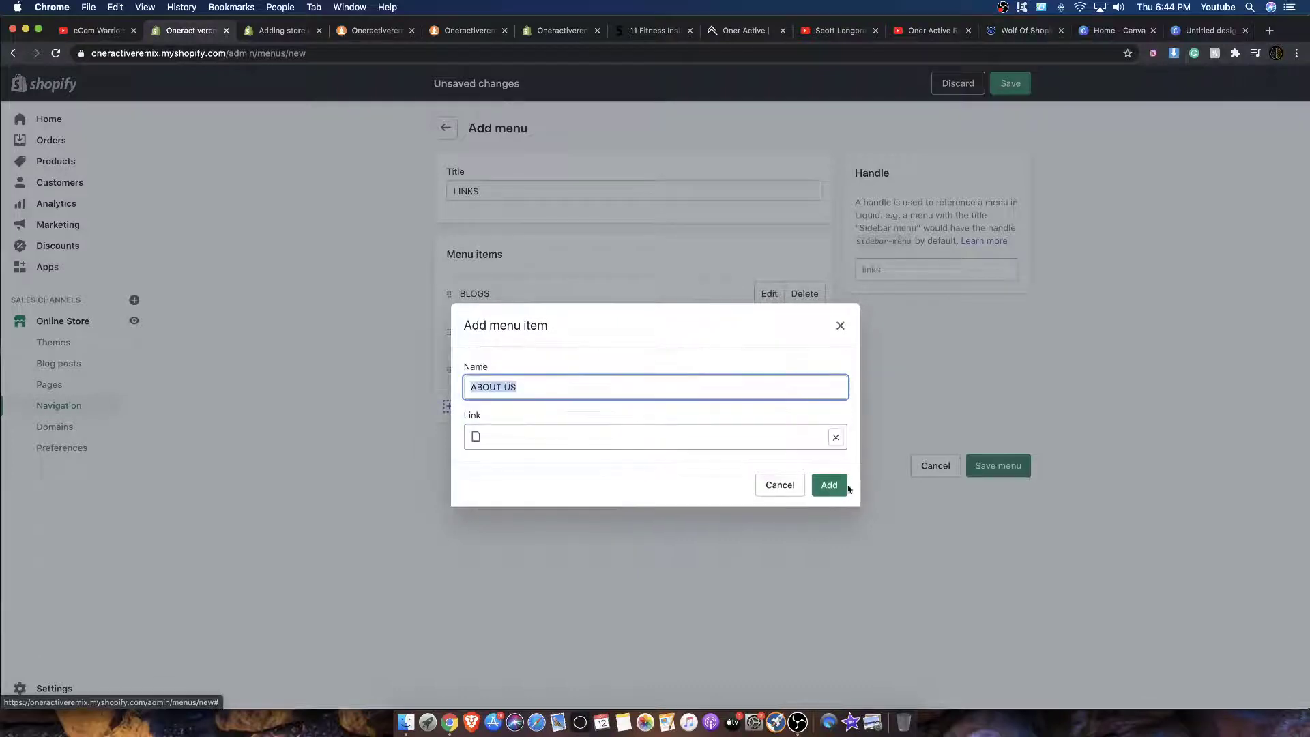
{"action": "key", "text": "Return"}
Add a WISHLIST item to the LINKS menu, linked to the WISHLIST page.
{"action": "left_click", "coordinate": [502, 451]}
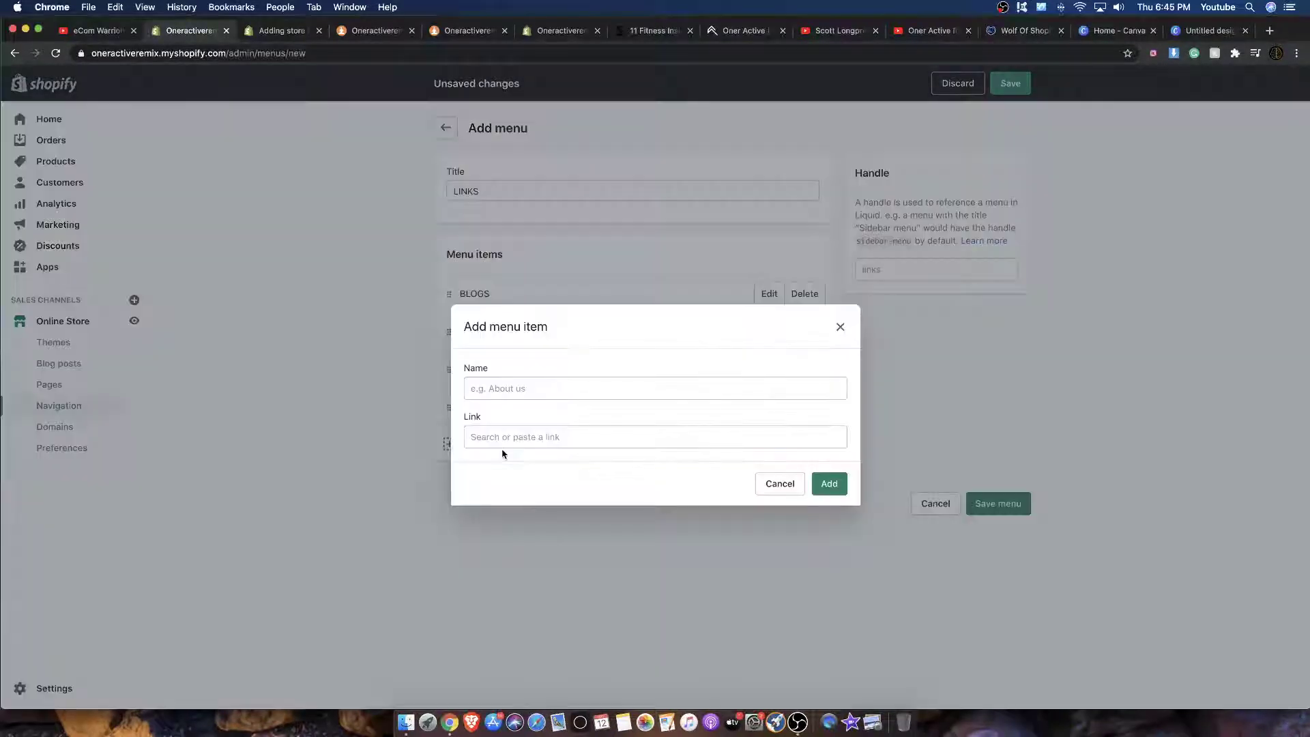
{"action": "left_click", "coordinate": [502, 439]}
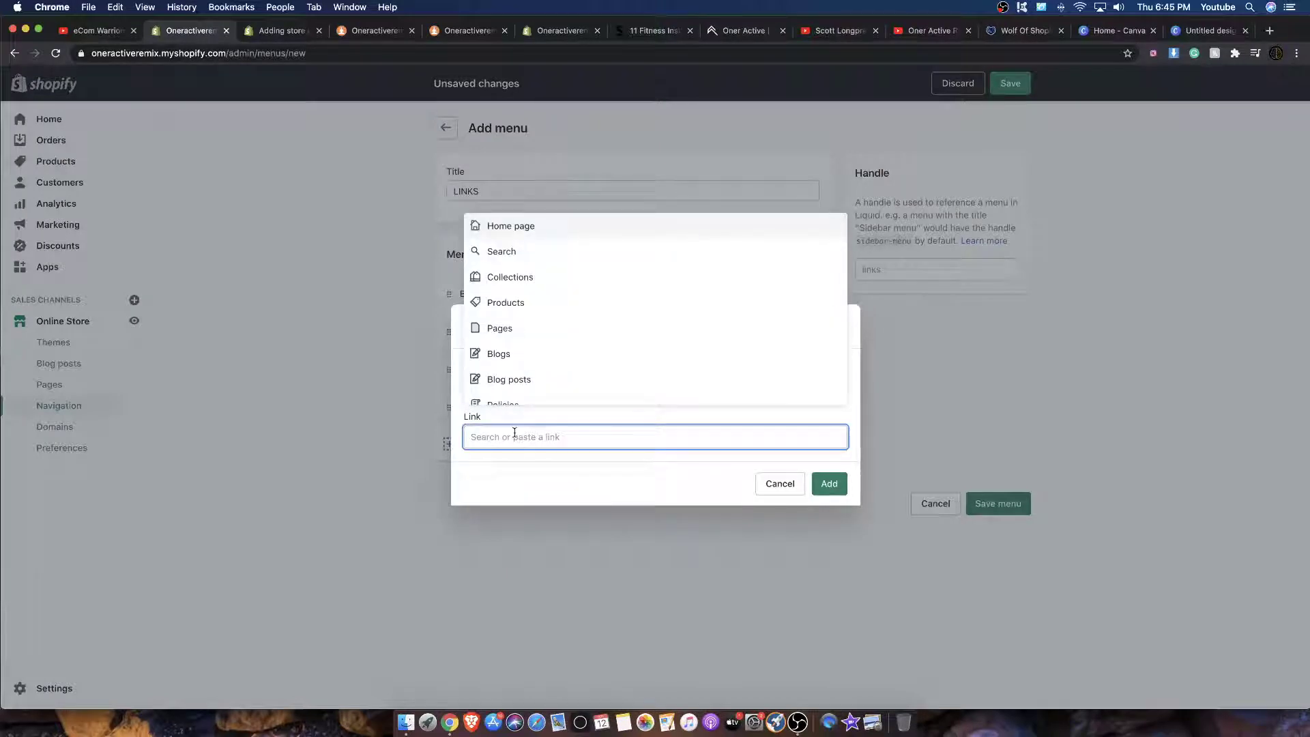
{"action": "type", "text": "W"}
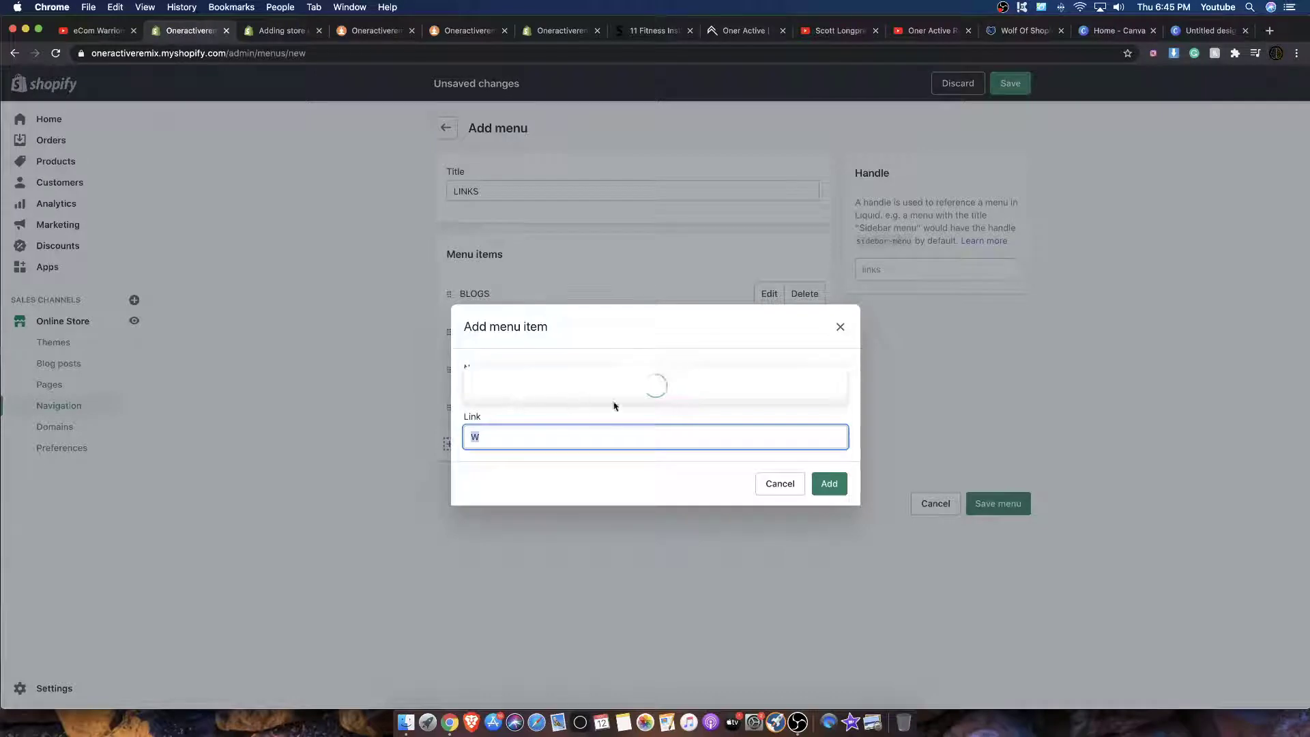
{"action": "left_click", "coordinate": [503, 367]}
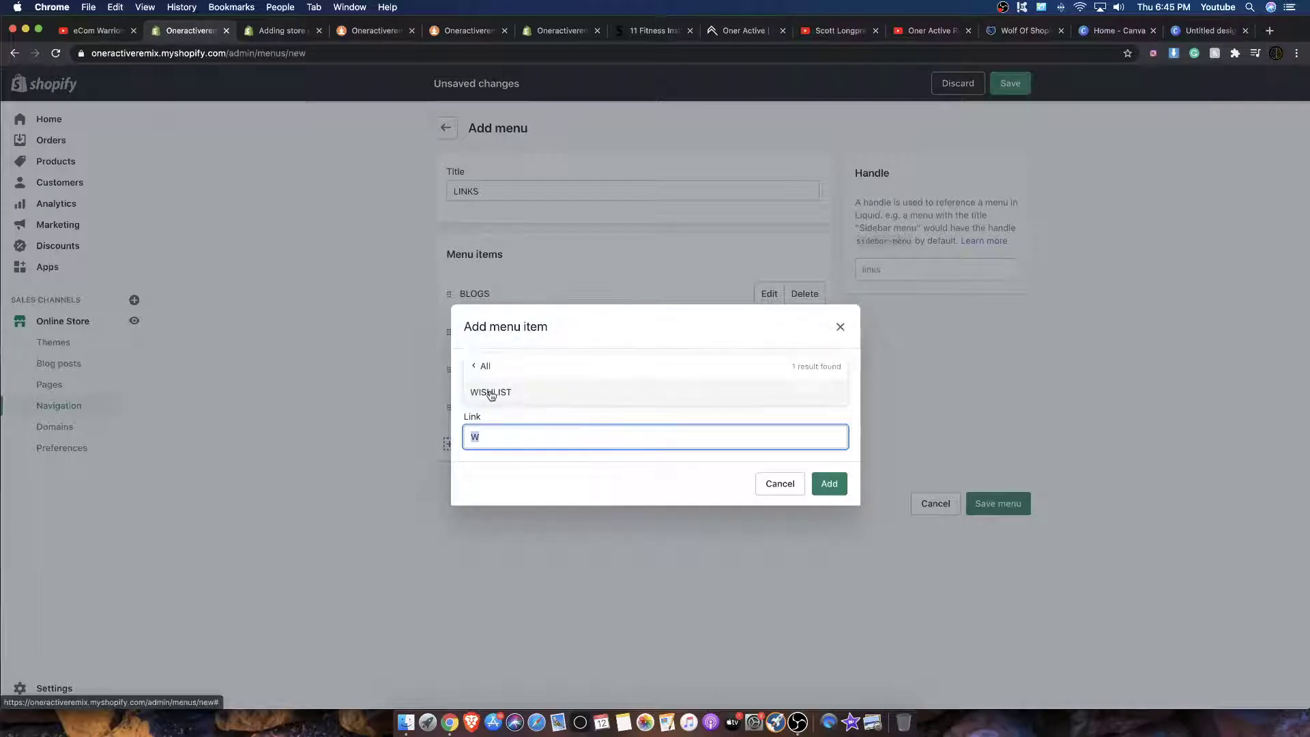
{"action": "left_click", "coordinate": [490, 389]}
{"action": "left_click", "coordinate": [829, 484]}
{"action": "left_click", "coordinate": [544, 475]}
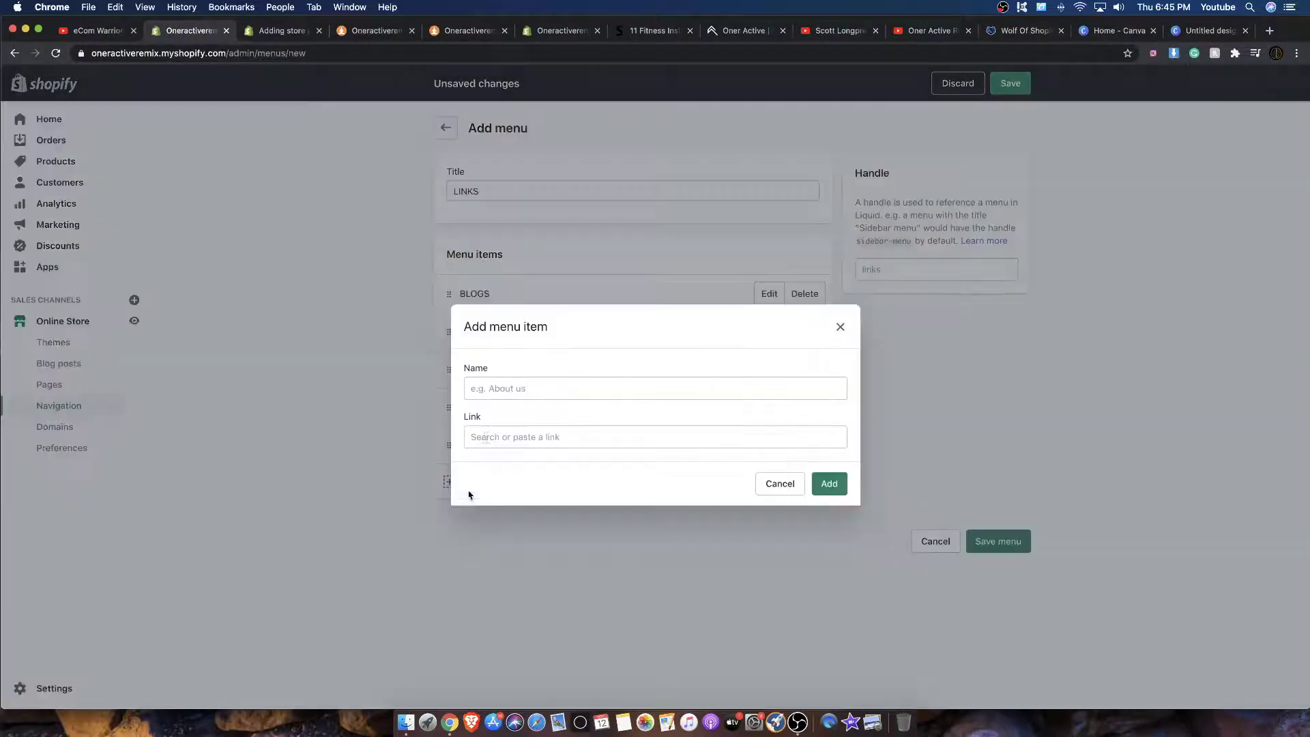
{"action": "left_click", "coordinate": [486, 437]}
{"action": "left_click", "coordinate": [493, 329]}
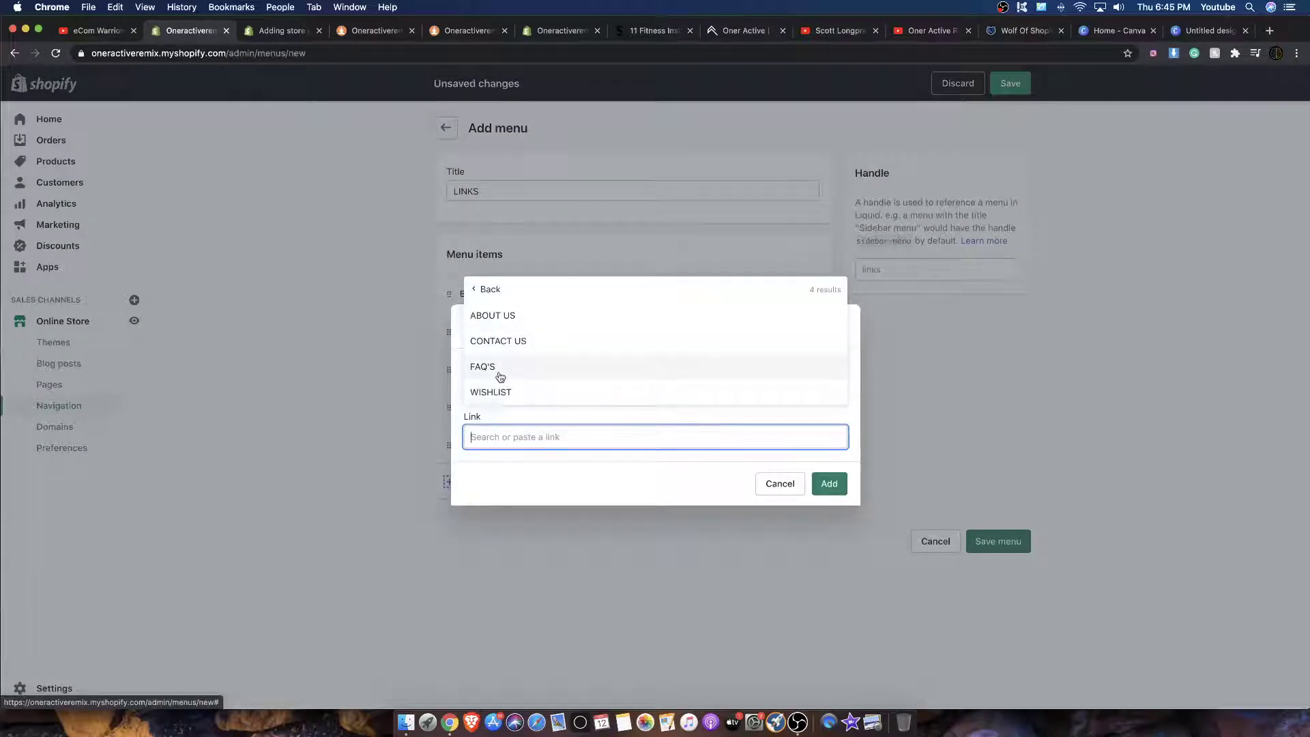
{"action": "left_click", "coordinate": [780, 483]}
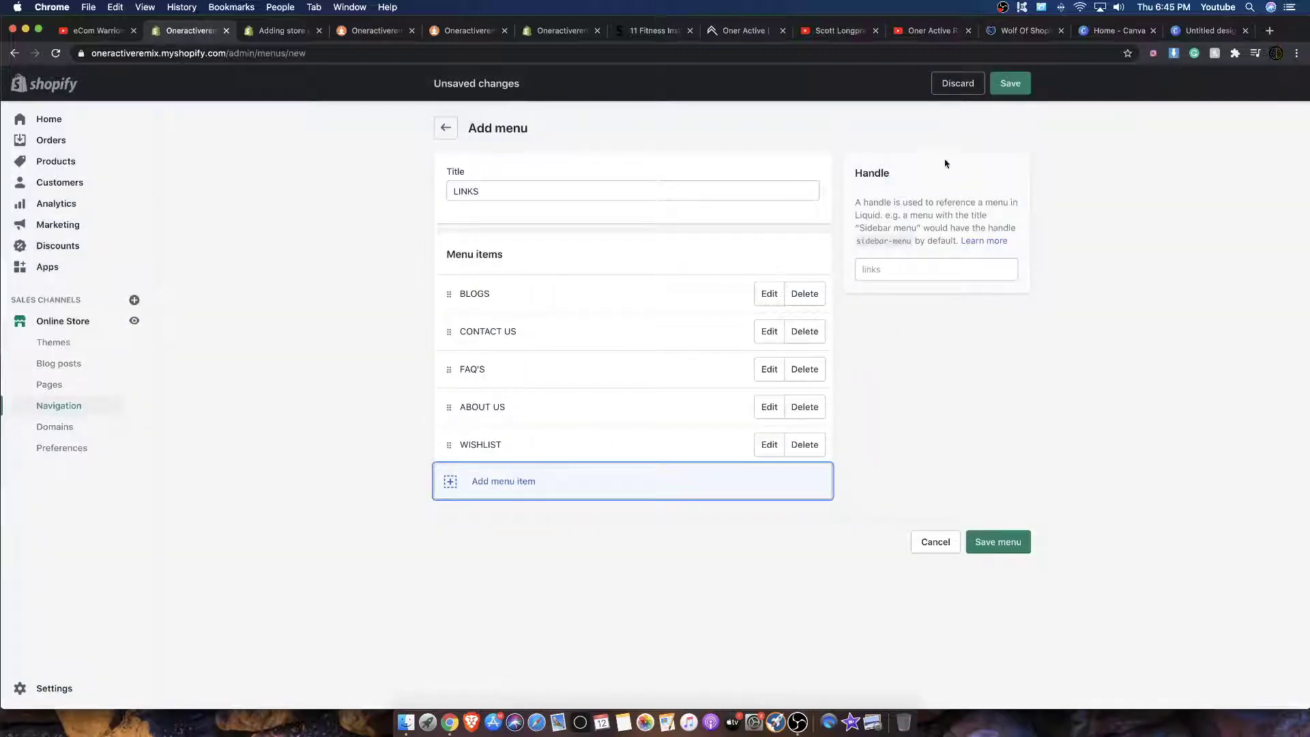
Add a menu item named SHOP to the LINKS menu, linked to All Products.
{"action": "left_click", "coordinate": [449, 482]}
{"action": "left_click", "coordinate": [501, 434]}
{"action": "type", "text": "SHOP"}
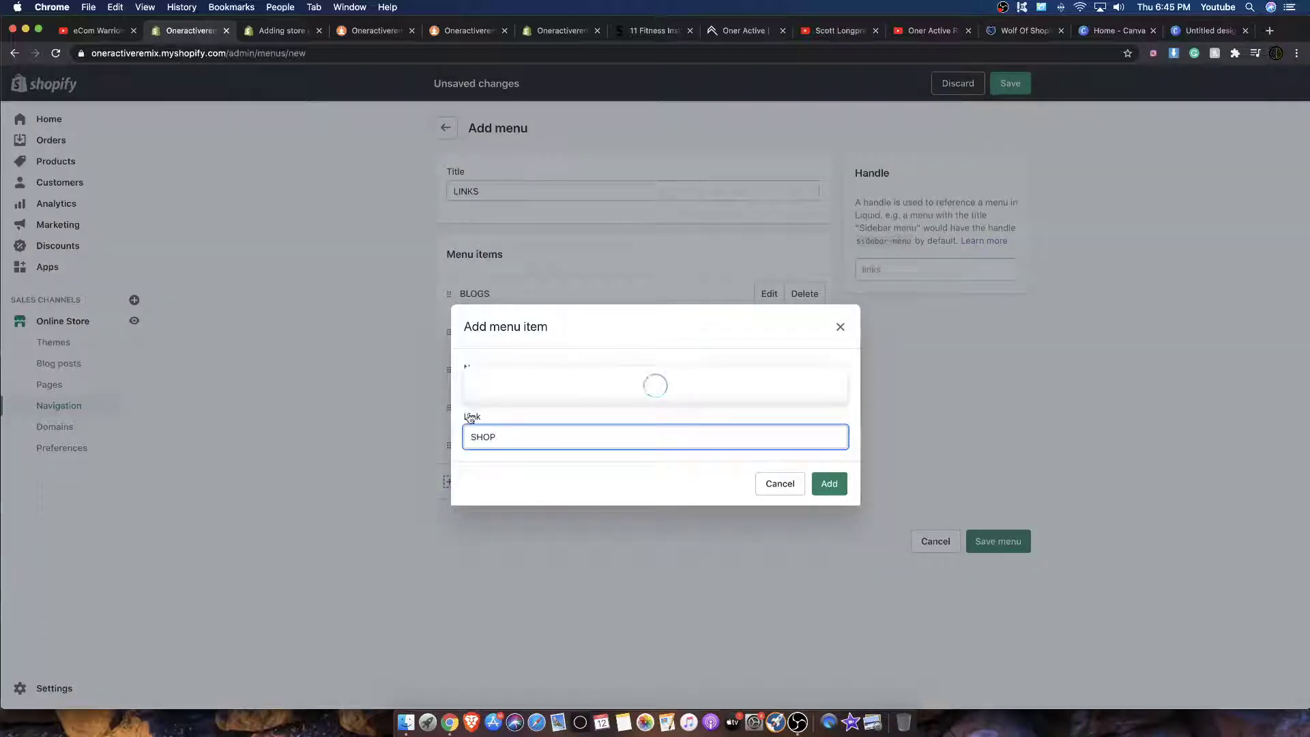
{"action": "left_click", "coordinate": [534, 257]}
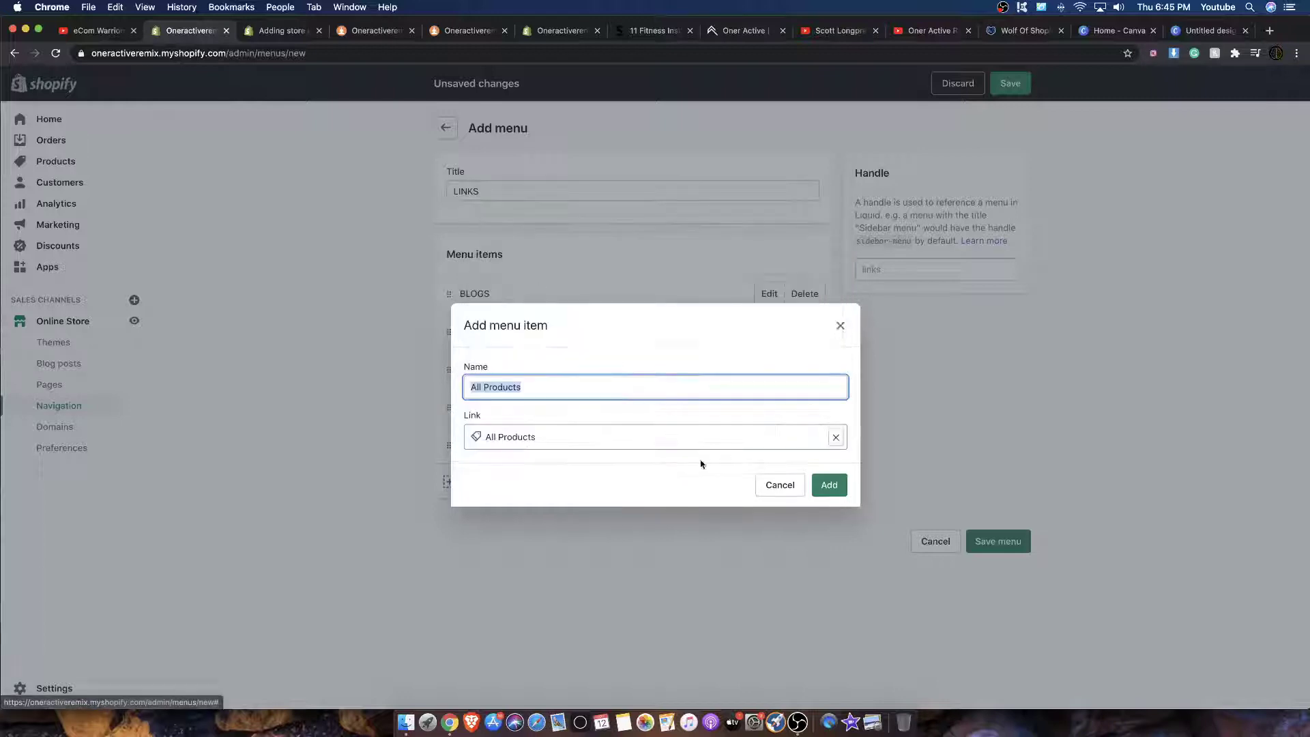
{"action": "type", "text": "SHOP"}
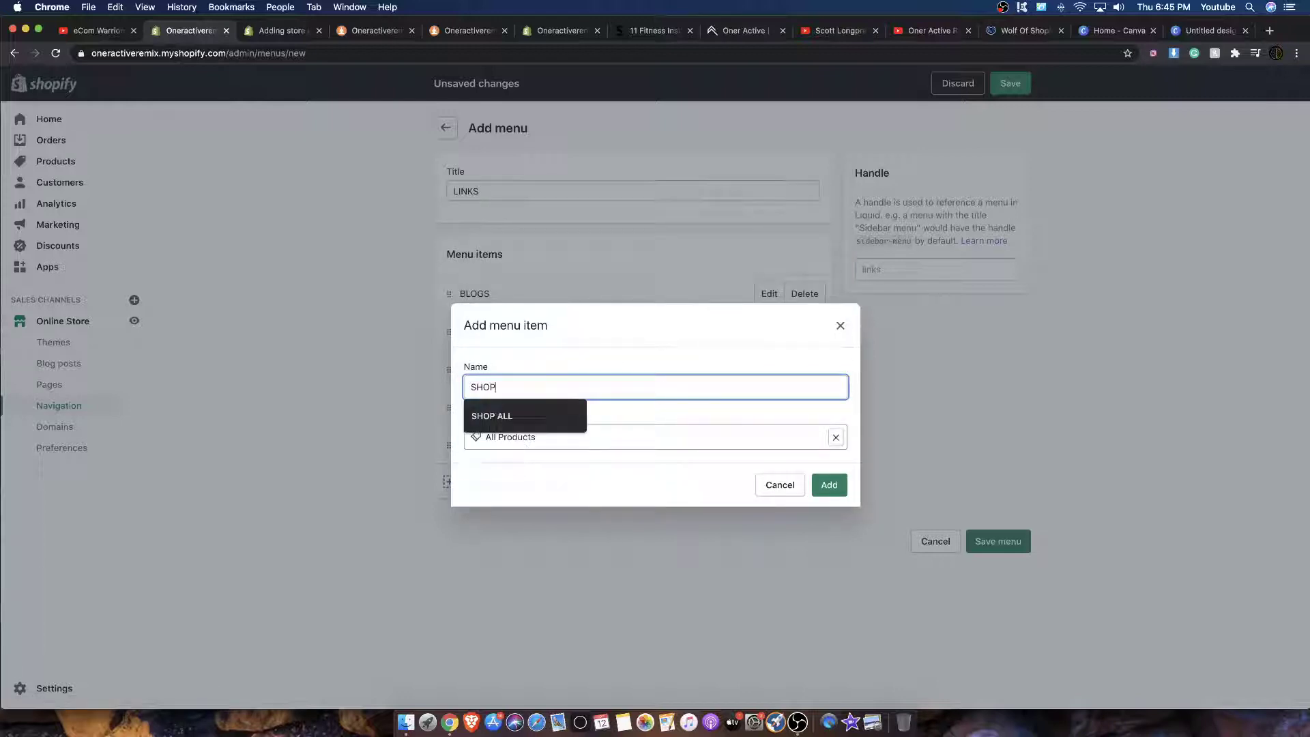
{"action": "left_click", "coordinate": [828, 486]}
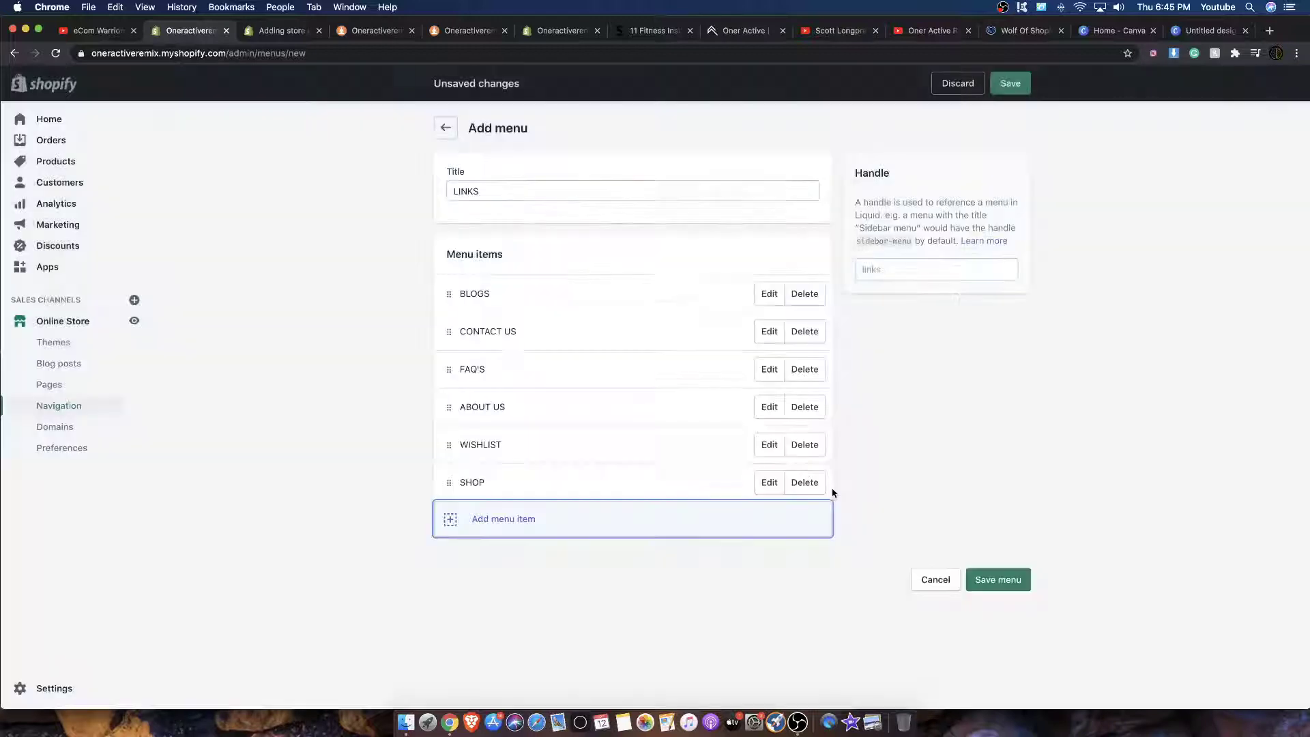
Reorder the LINKS items as SHOP, BLOGS, FAQ'S, WISHLIST, ABOUT US, CONTACT US, then save the menu and return to the Navigation page.
{"action": "left_click_drag", "start_coordinate": [440, 491], "coordinate": [446, 282]}
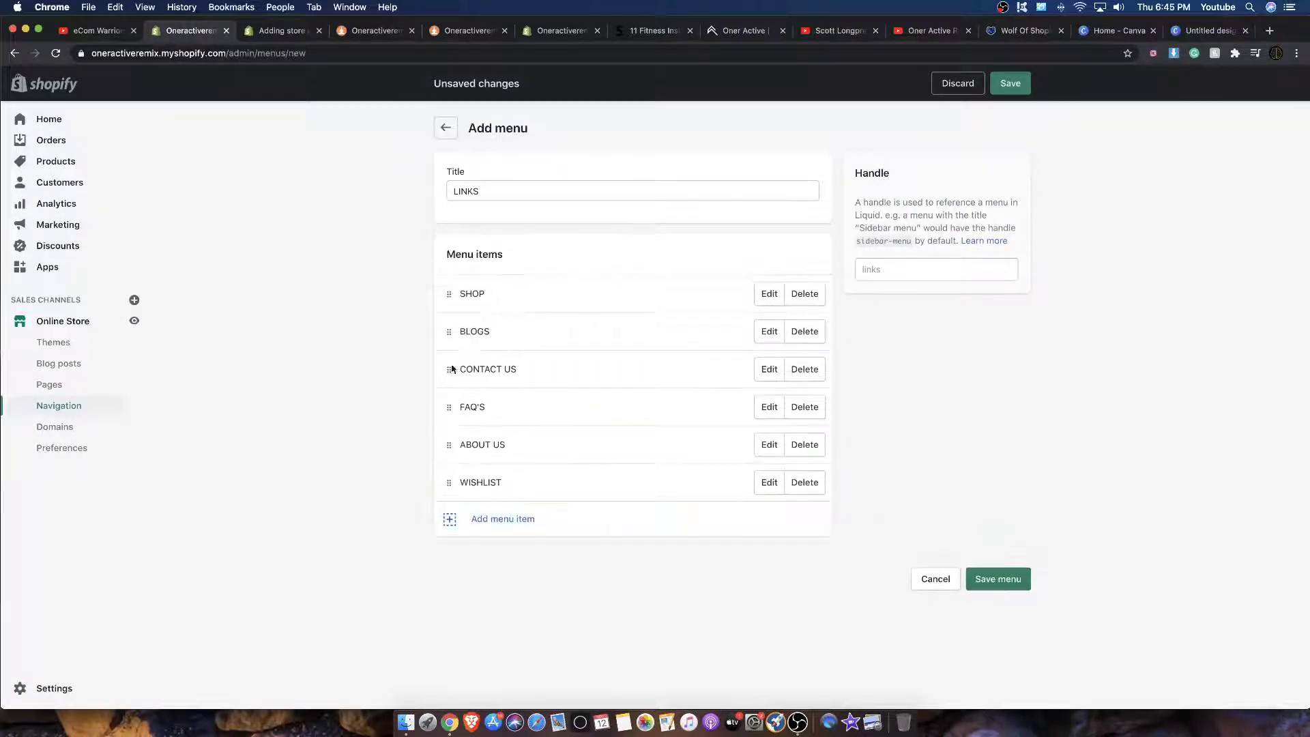
{"action": "left_click_drag", "start_coordinate": [452, 370], "coordinate": [454, 475]}
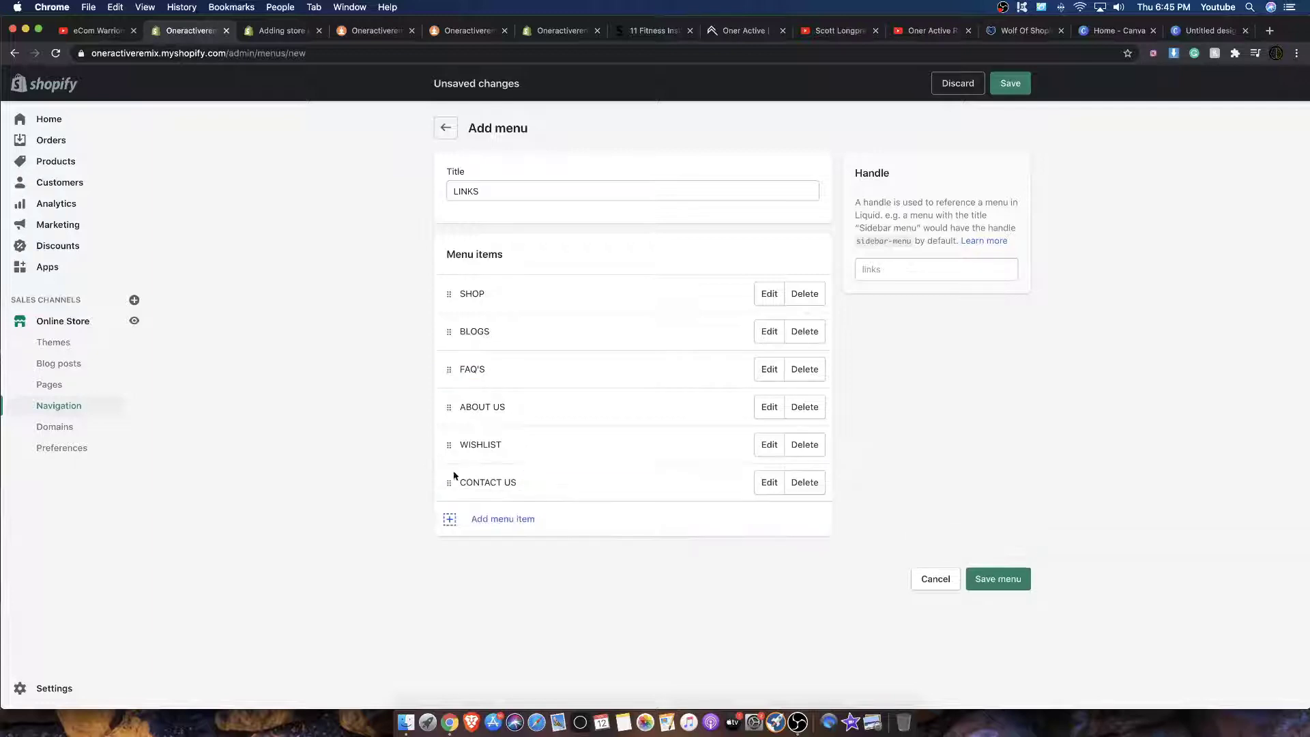
{"action": "mouse_move", "coordinate": [447, 420]}
{"action": "left_mouse_down"}
{"action": "mouse_move", "coordinate": [440, 456]}
{"action": "mouse_move", "coordinate": [447, 426]}
{"action": "left_mouse_up"}
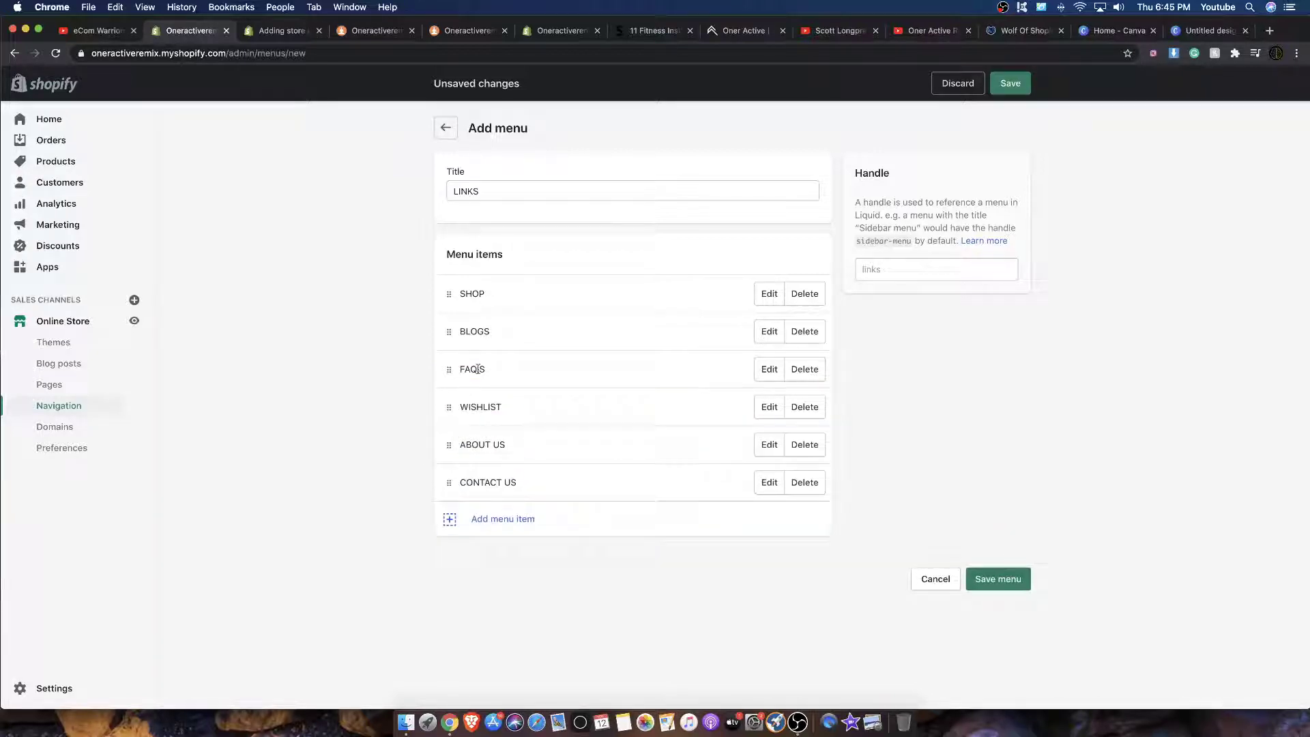
{"action": "left_click", "coordinate": [1008, 579]}
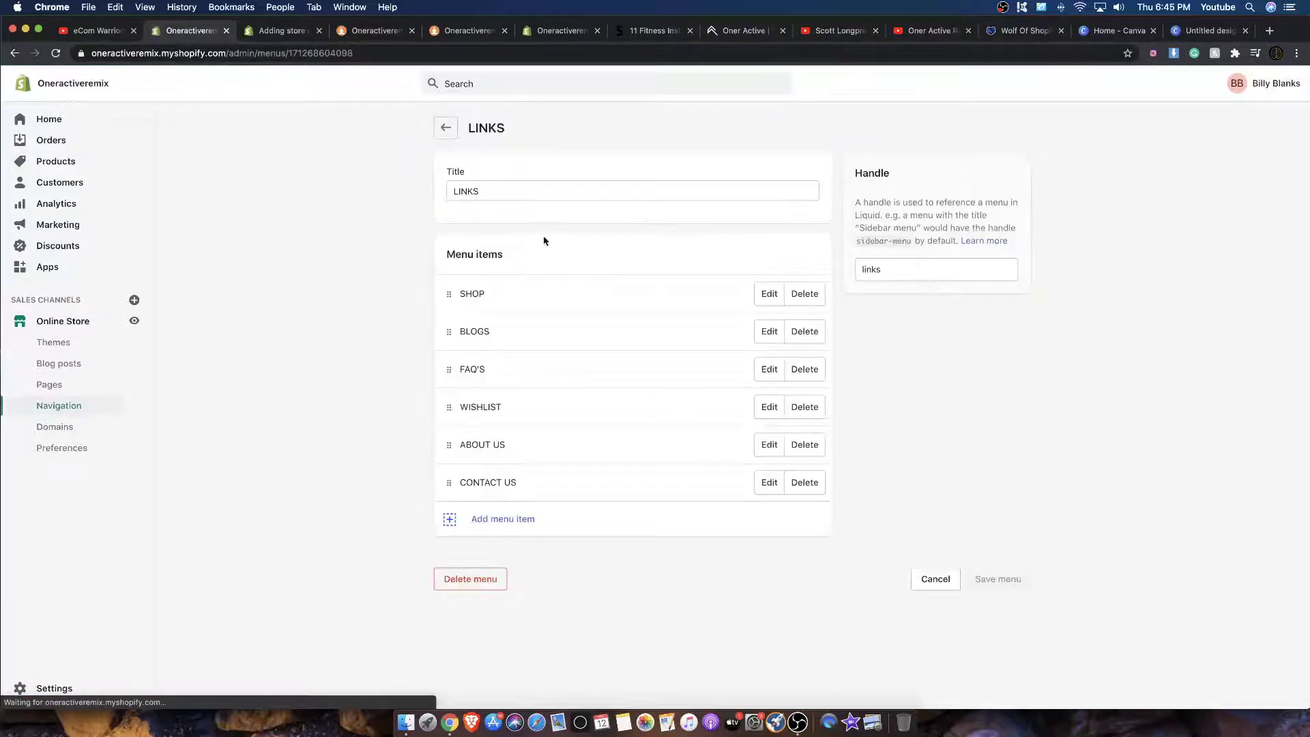
{"action": "left_click", "coordinate": [445, 125]}
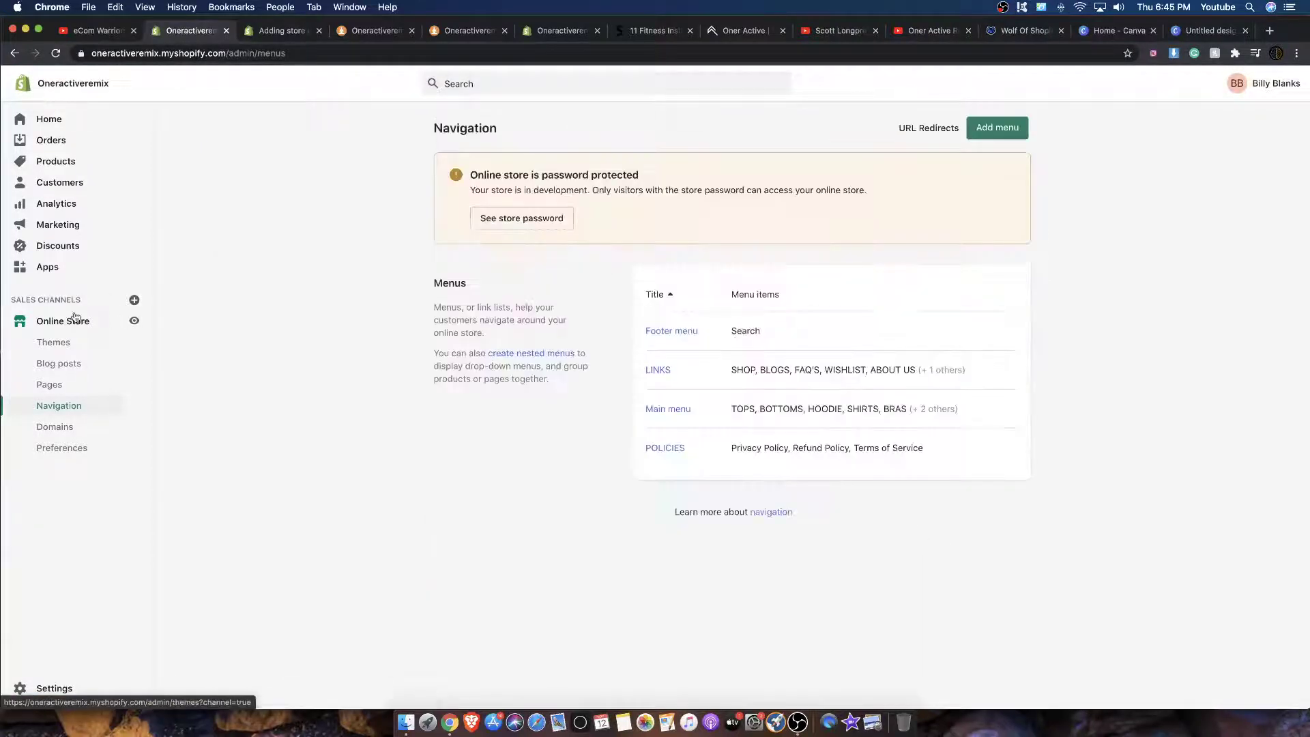
Close the store policies help page and open the online store for viewing in a separate tab.
{"action": "left_click", "coordinate": [286, 30]}
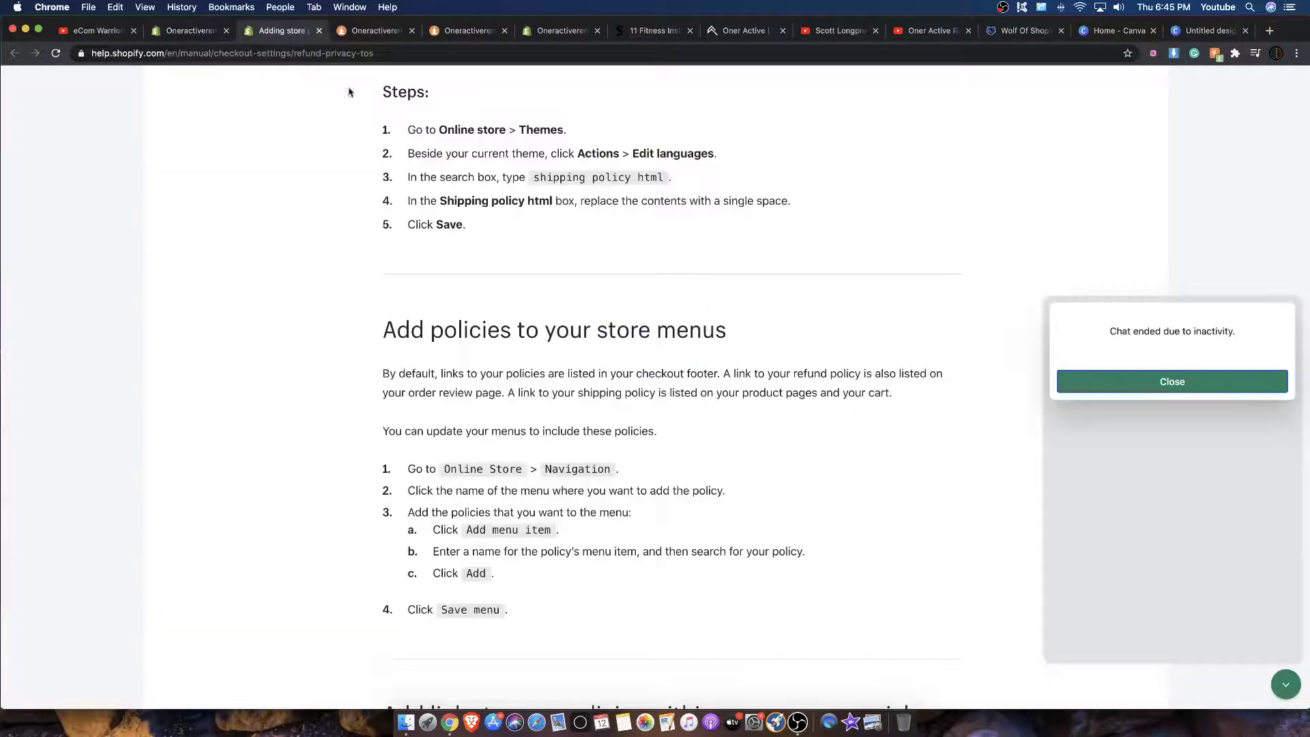
{"action": "left_click", "coordinate": [320, 30]}
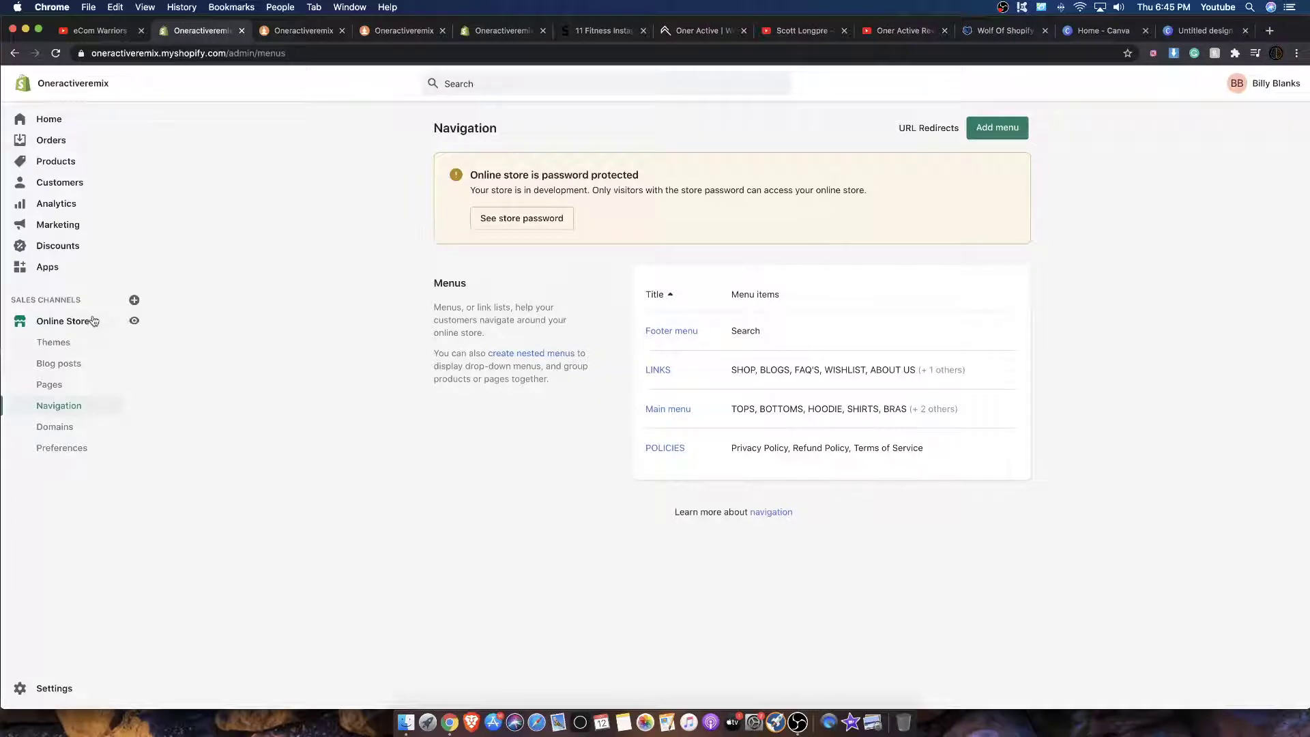
{"action": "left_click", "coordinate": [134, 320]}
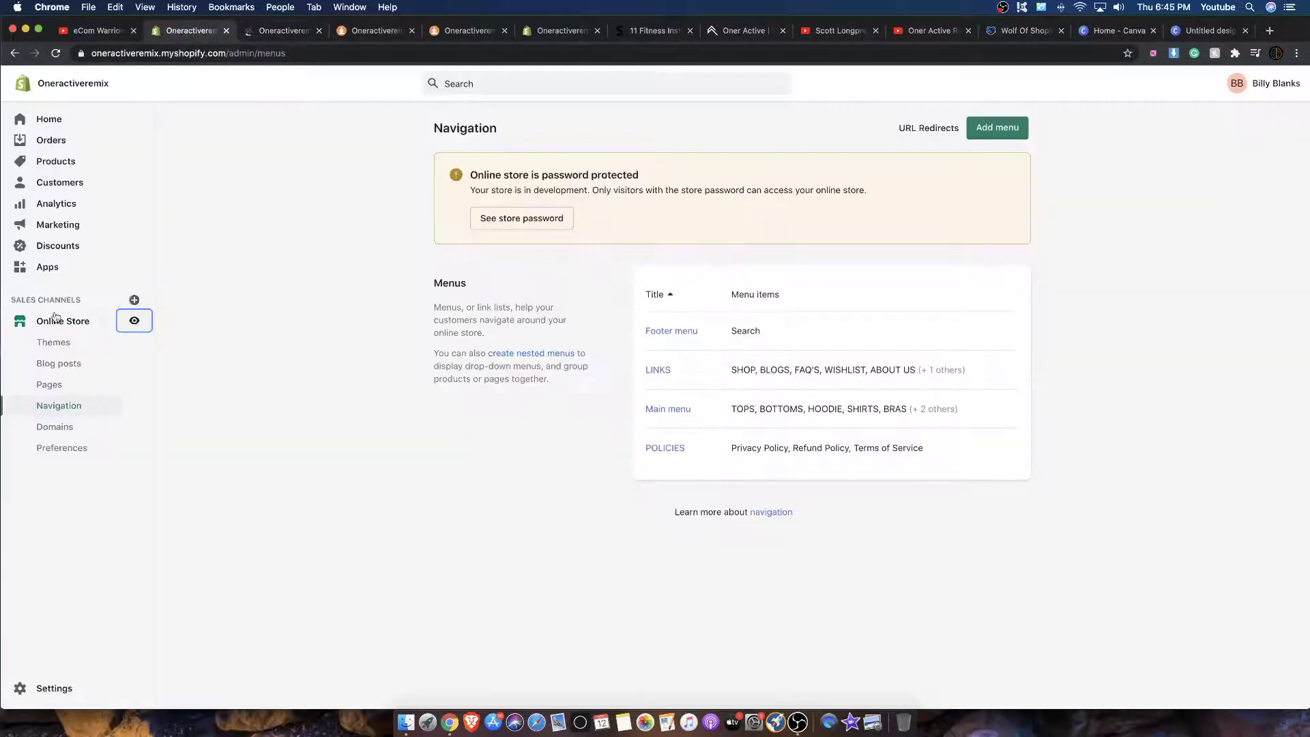
Customize the Home3 theme, dismissing the mailing list popup, and open the home page's Footer section settings.
{"action": "left_click", "coordinate": [55, 315]}
{"action": "left_click", "coordinate": [983, 265]}
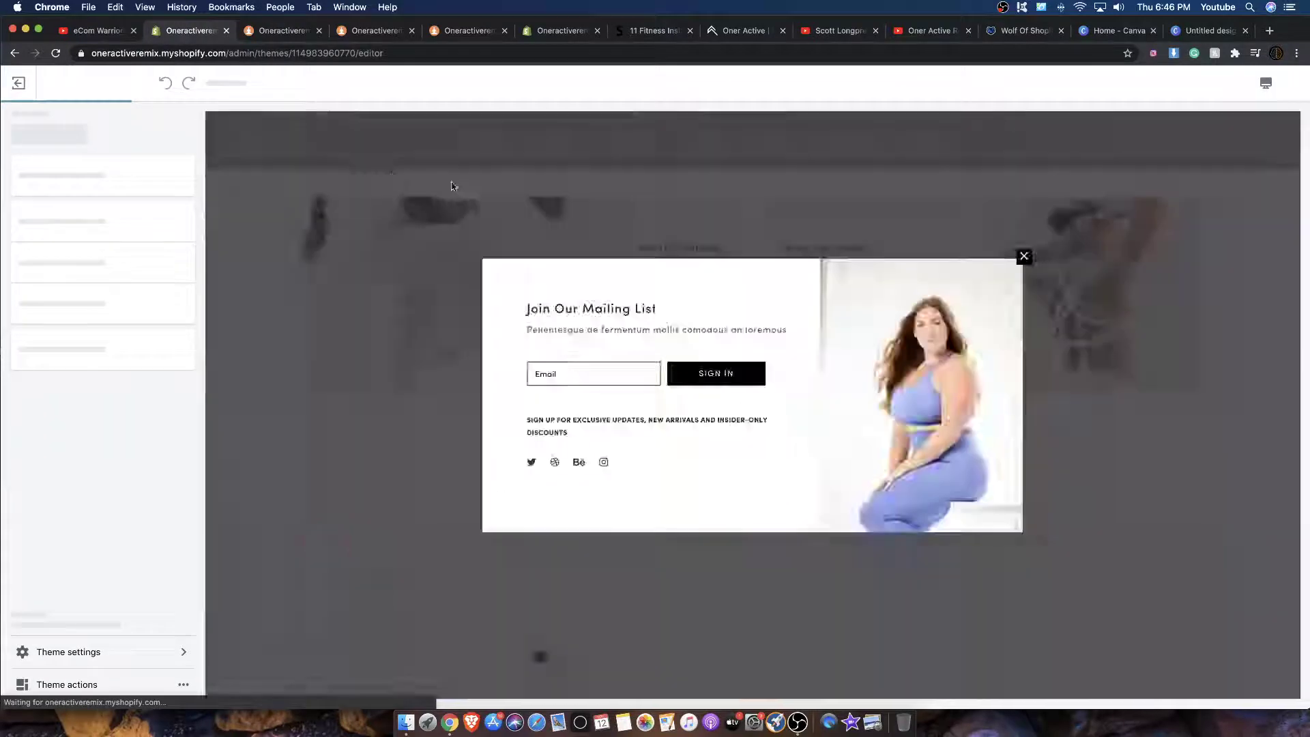
{"action": "left_click", "coordinate": [697, 210]}
{"action": "scroll", "coordinate": [601, 245], "scroll_direction": "down", "scroll_amount": 15}
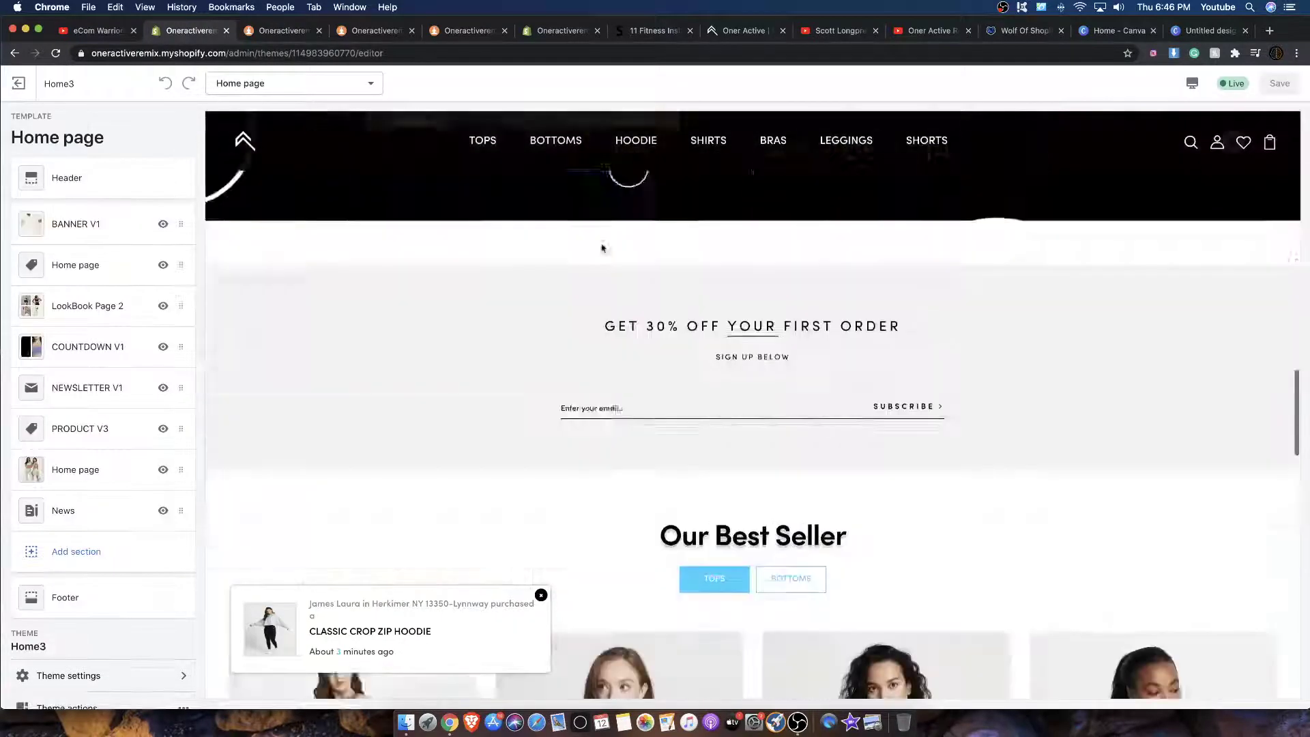
{"action": "scroll", "coordinate": [601, 245], "scroll_direction": "down", "scroll_amount": 15}
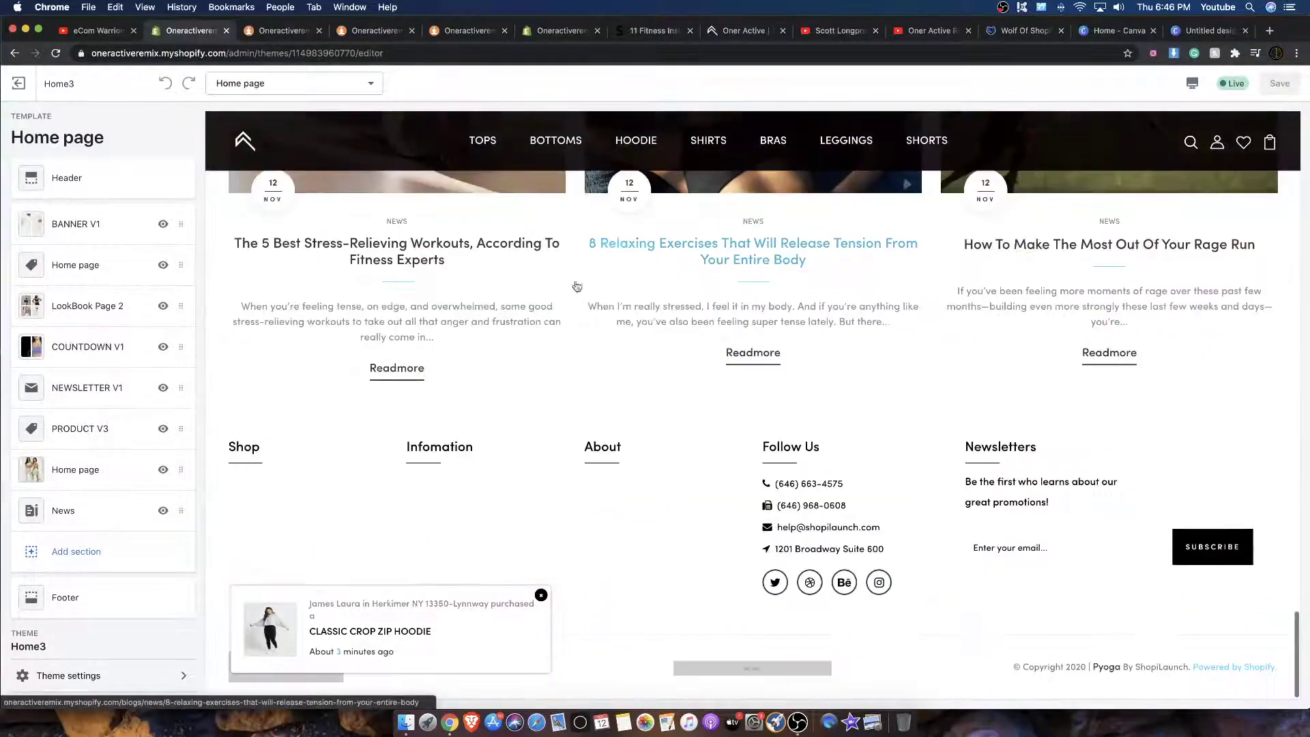
{"action": "left_click", "coordinate": [86, 588]}
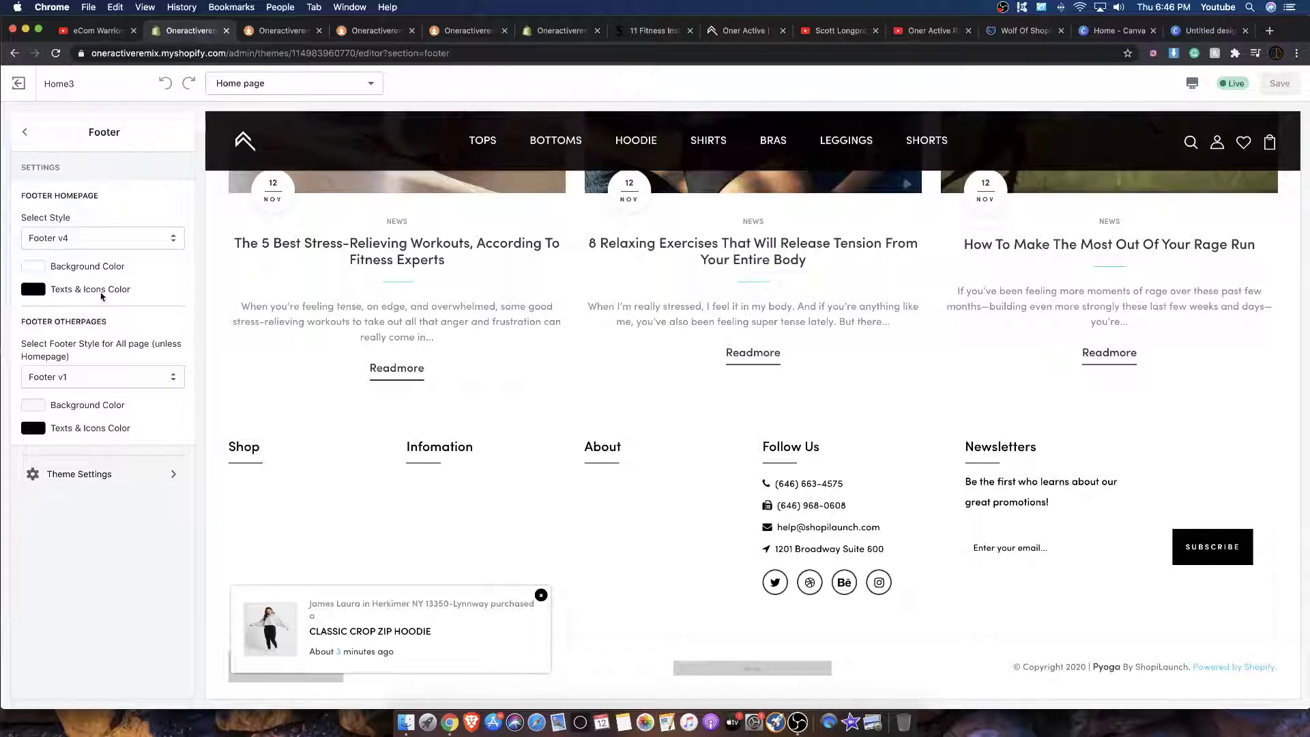
{"action": "left_click", "coordinate": [112, 473]}
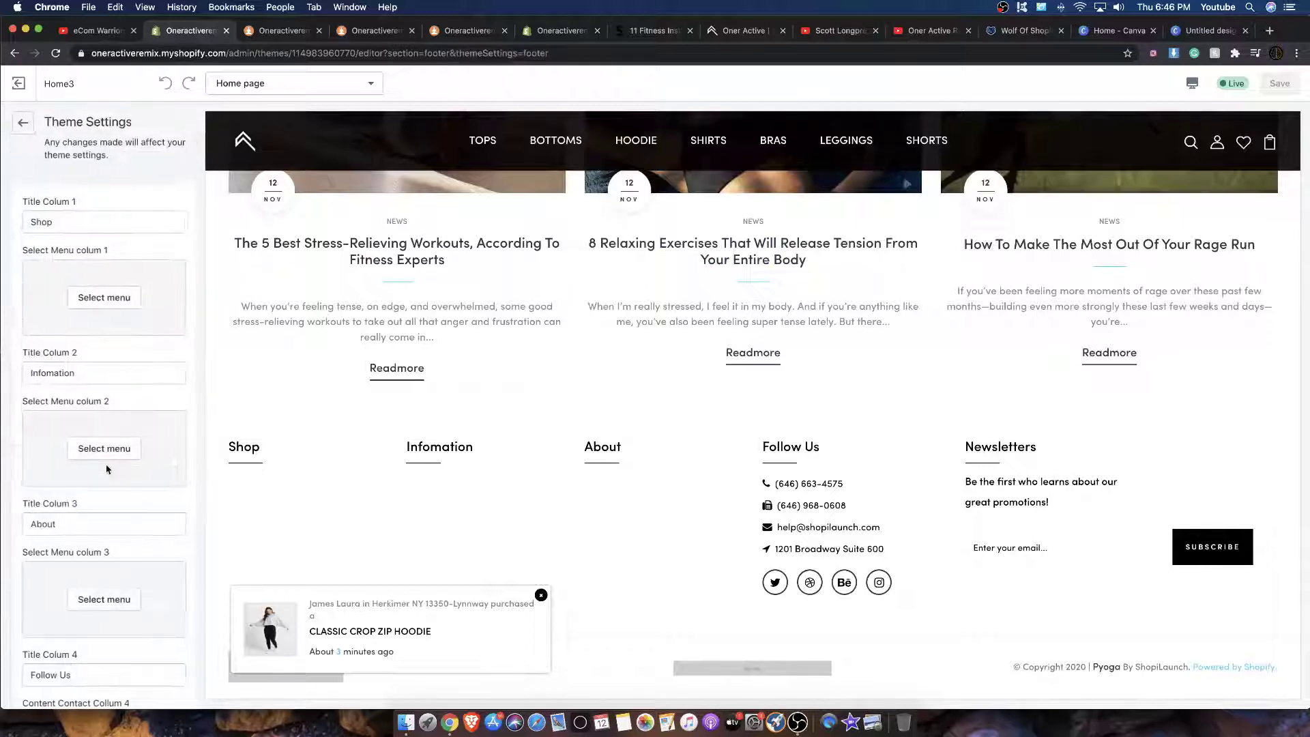
{"action": "left_click", "coordinate": [25, 123]}
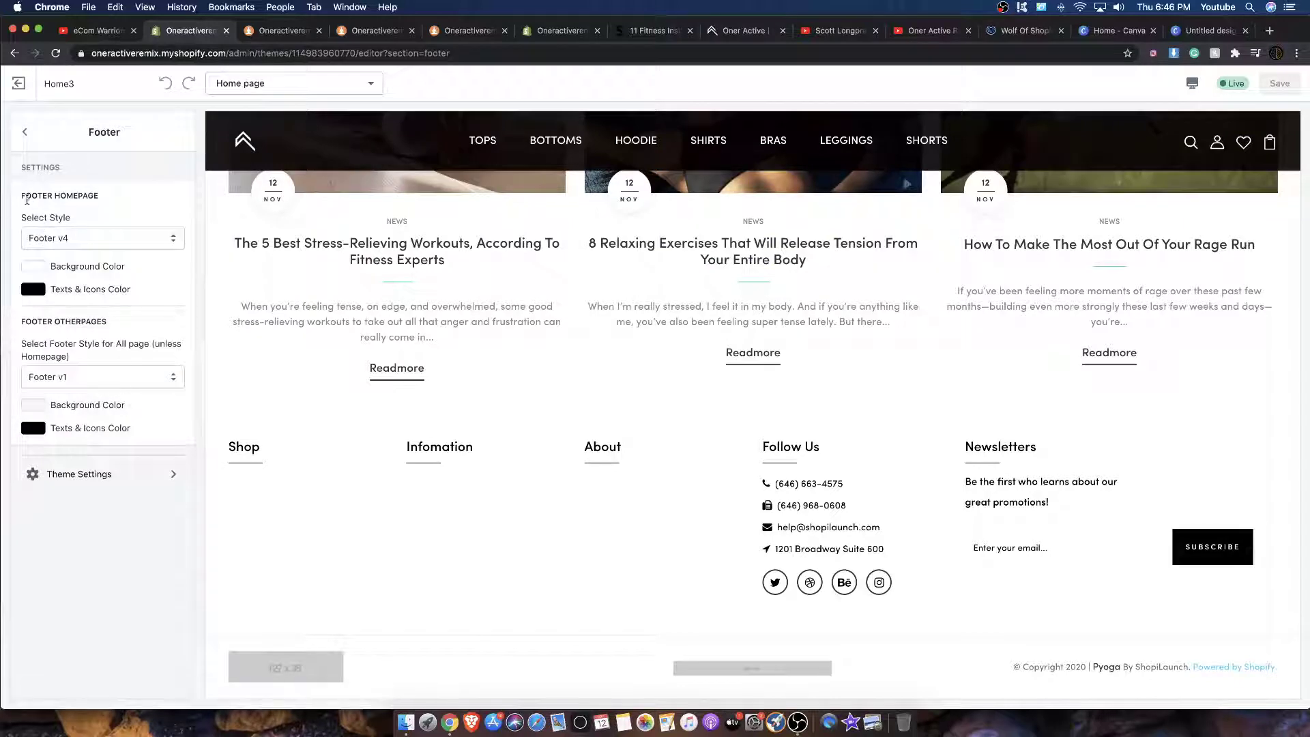
{"action": "left_click_drag", "start_coordinate": [37, 196], "coordinate": [125, 202]}
{"action": "left_click_drag", "start_coordinate": [25, 319], "coordinate": [110, 322]}
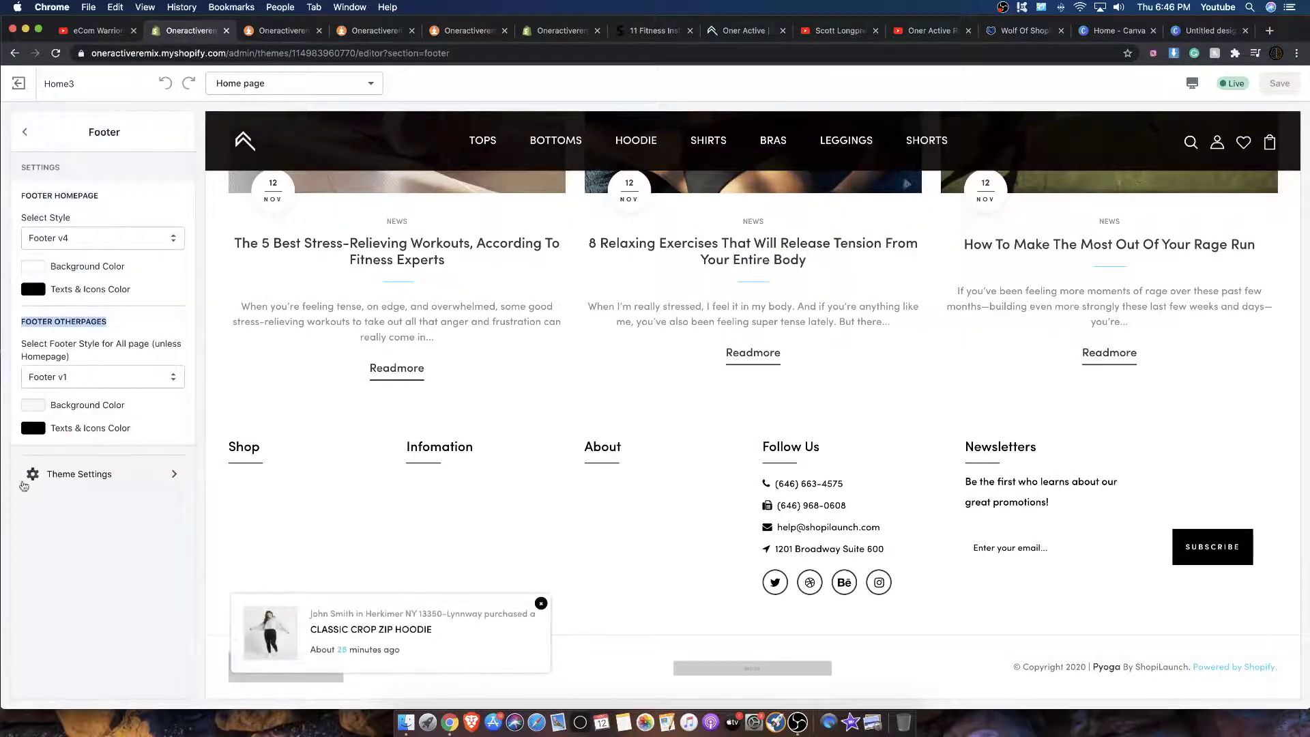
Open the footer's theme settings and assign Main menu as the menu for footer column 1.
{"action": "left_click", "coordinate": [88, 481]}
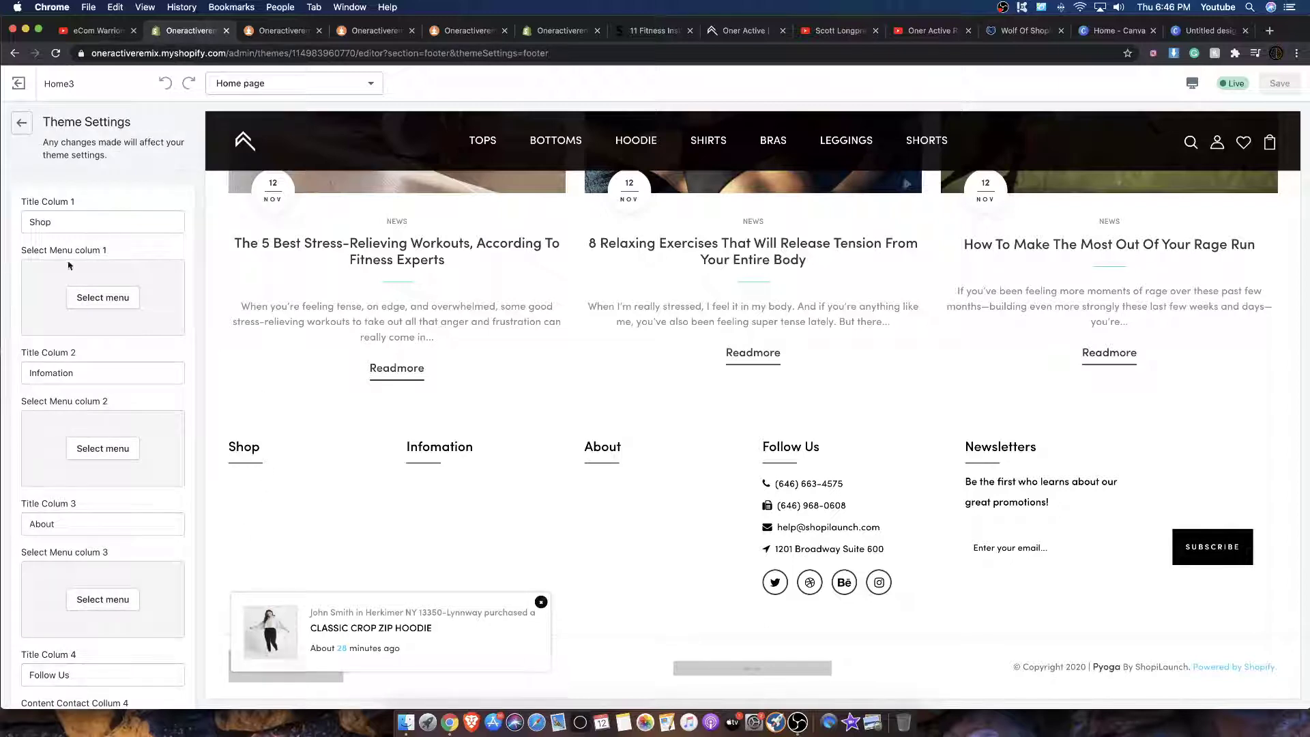
{"action": "left_click", "coordinate": [94, 302]}
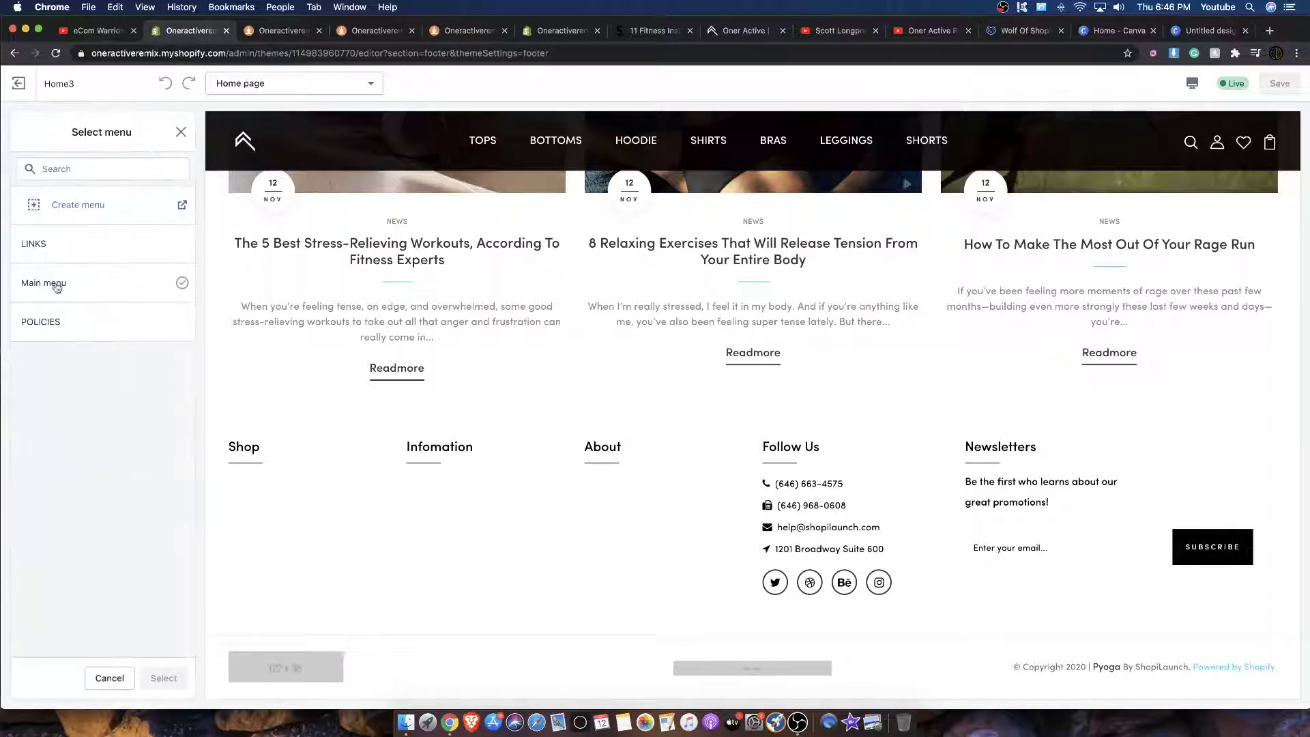
{"action": "left_click", "coordinate": [75, 290]}
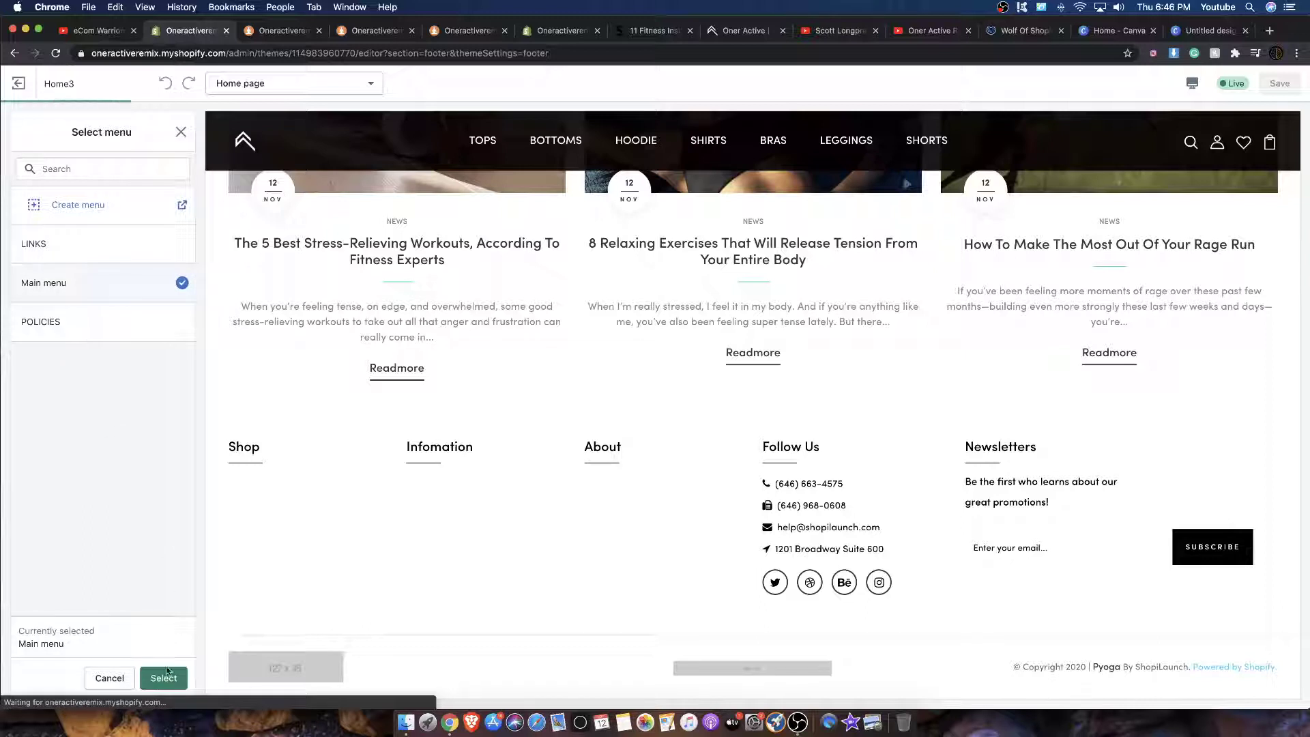
{"action": "left_click", "coordinate": [164, 677]}
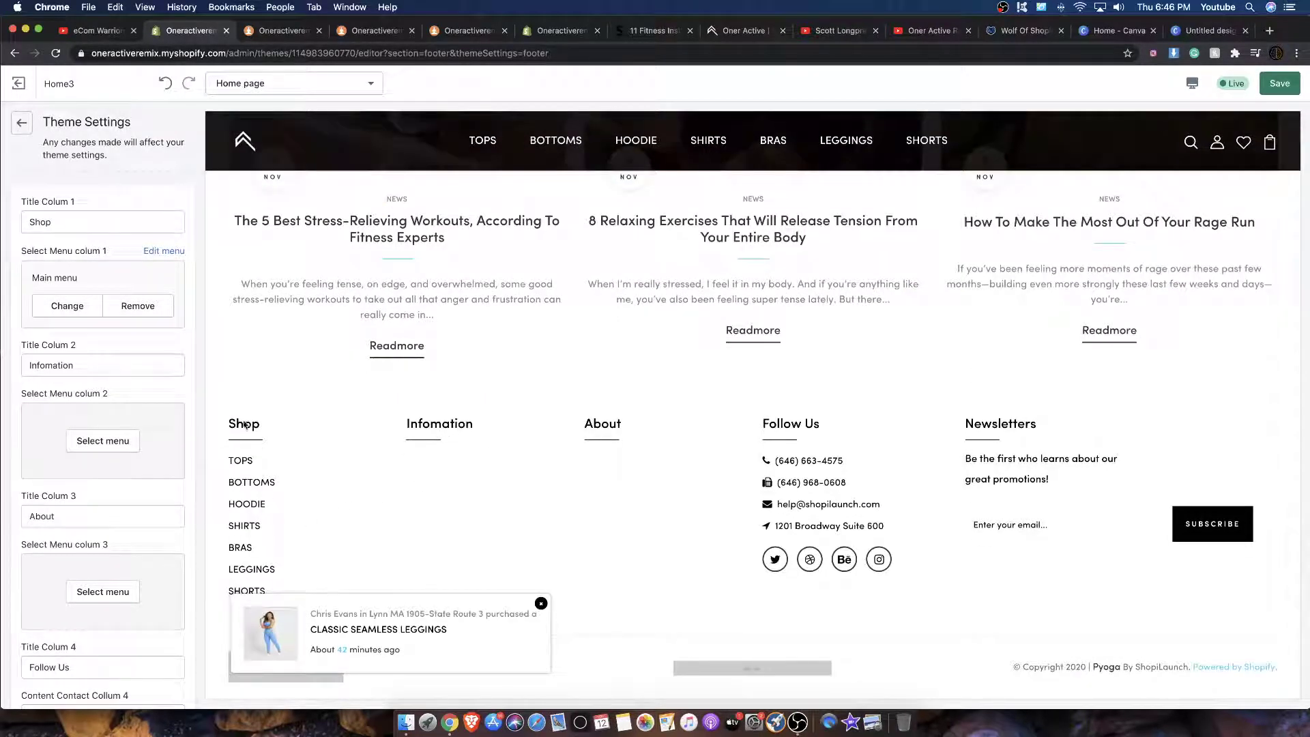
Assign the LINKS menu to footer column 2.
{"action": "left_click", "coordinate": [102, 440]}
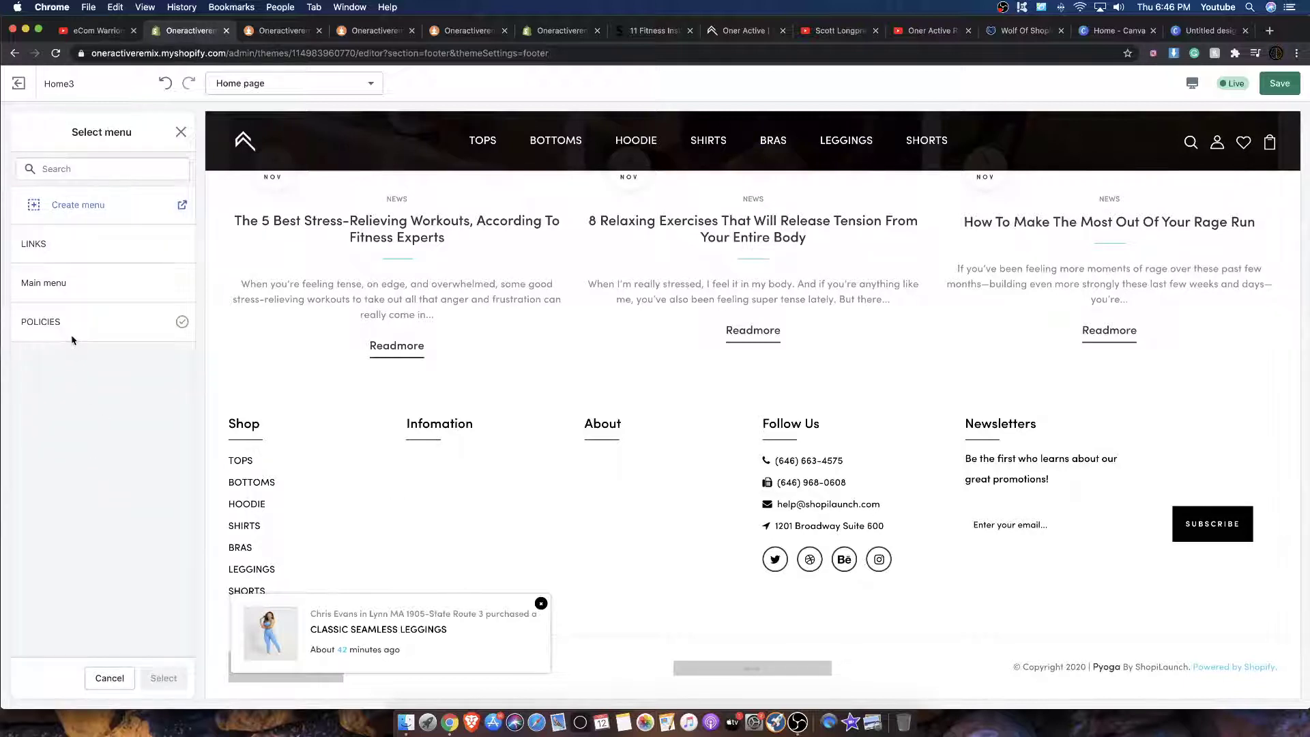
{"action": "left_click", "coordinate": [67, 244]}
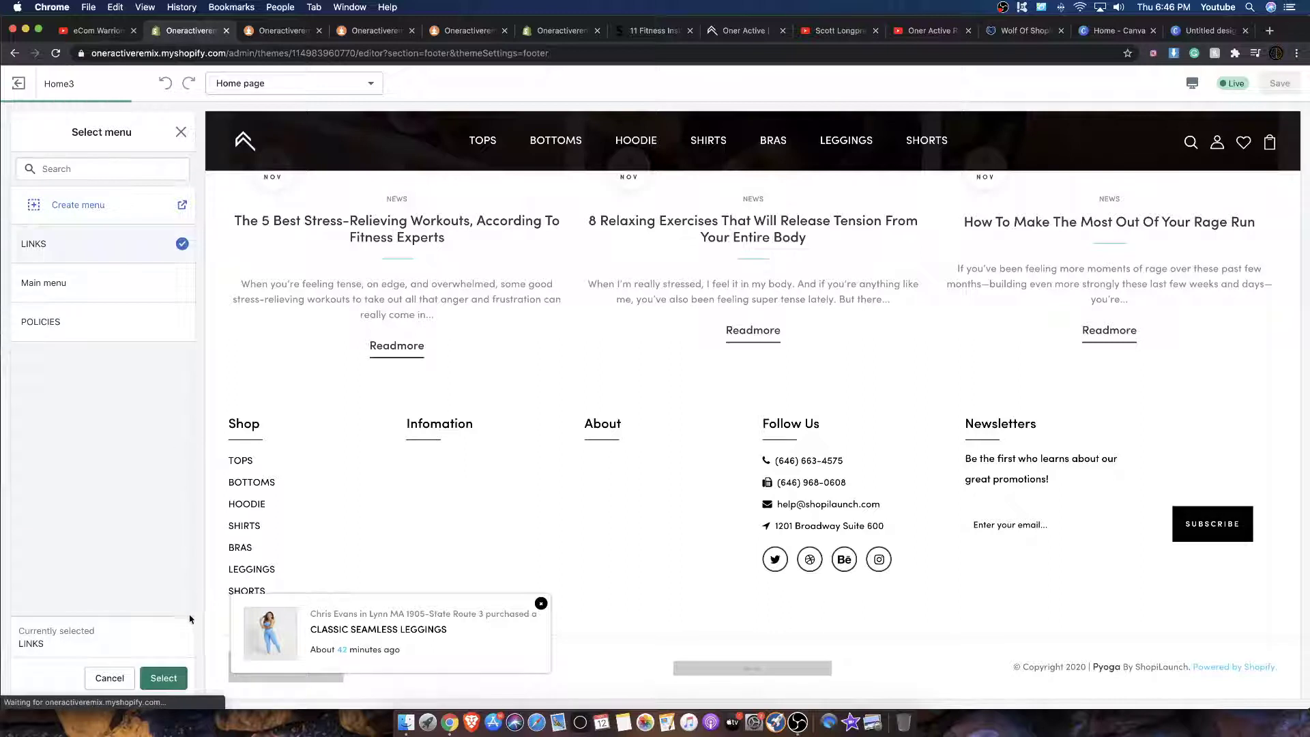
{"action": "left_click", "coordinate": [164, 679]}
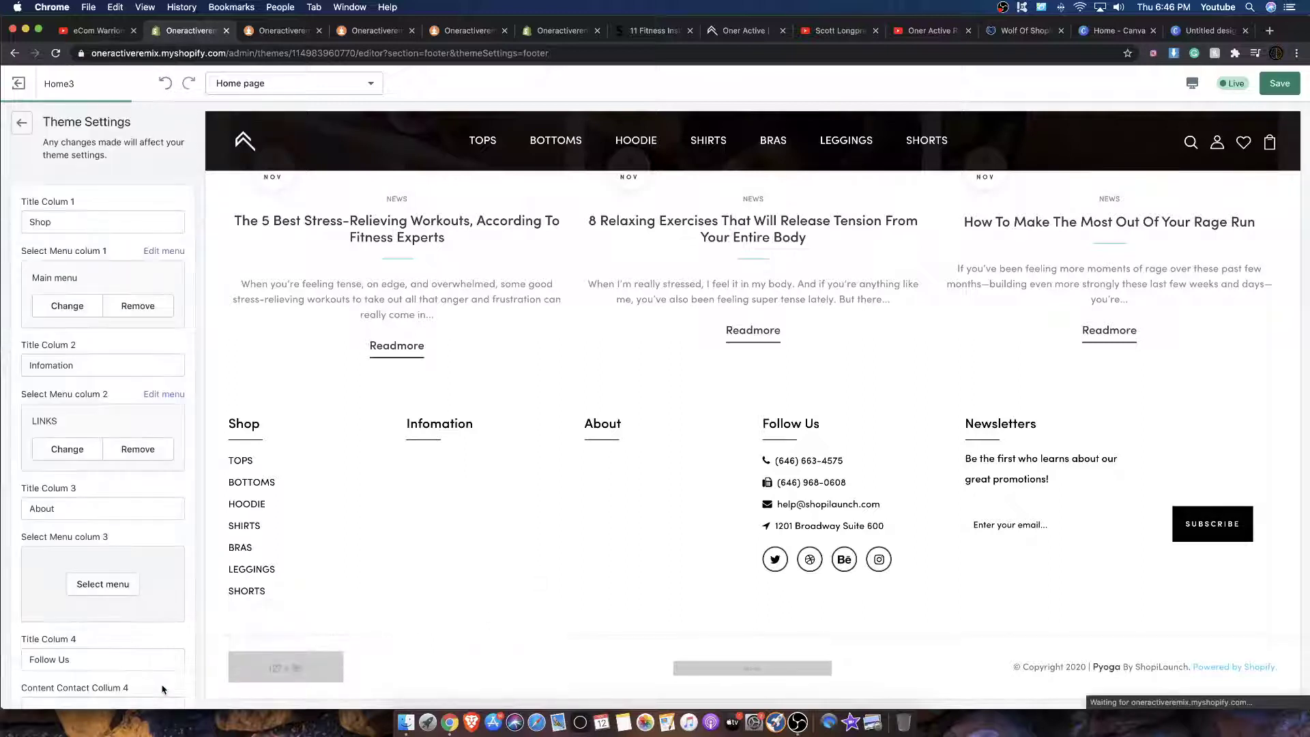
Set the footer column 2 title to LINKS and the column 1 title to SHOP.
{"action": "double_click", "coordinate": [92, 362]}
{"action": "key", "text": "BackSpace"}
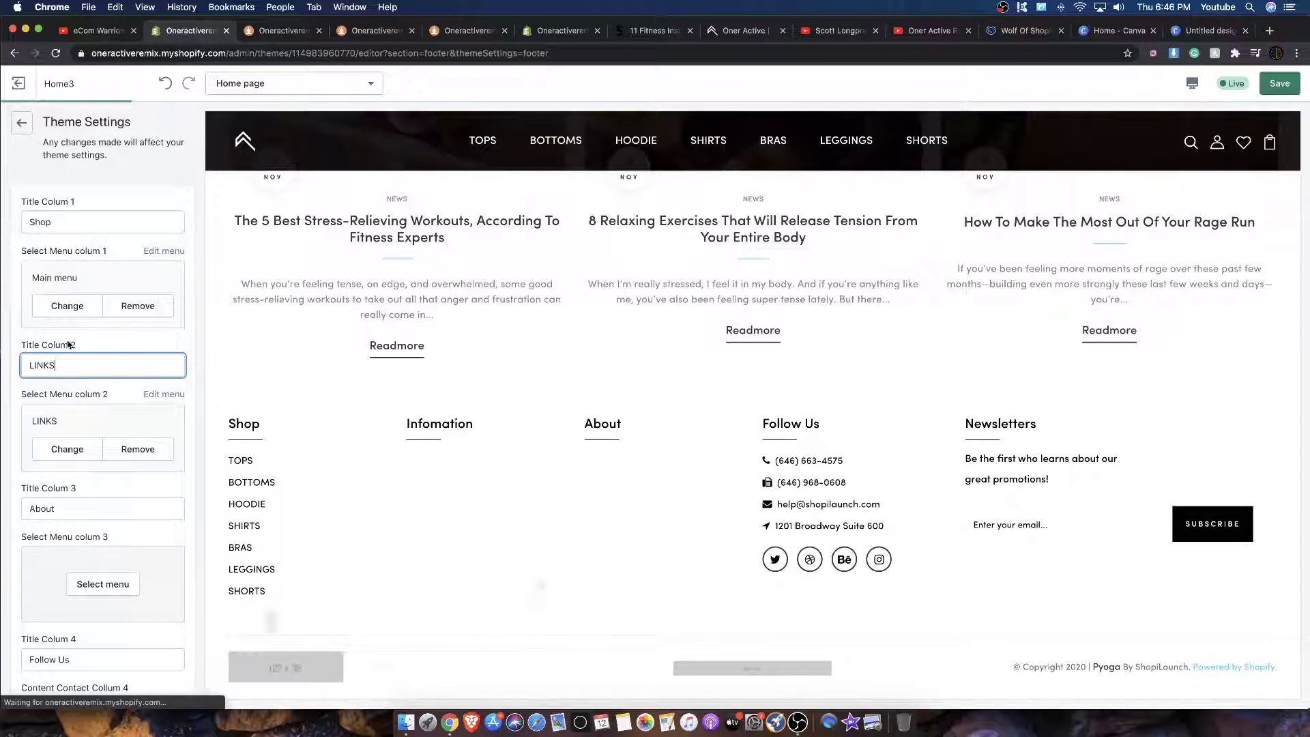
{"action": "double_click", "coordinate": [71, 220]}
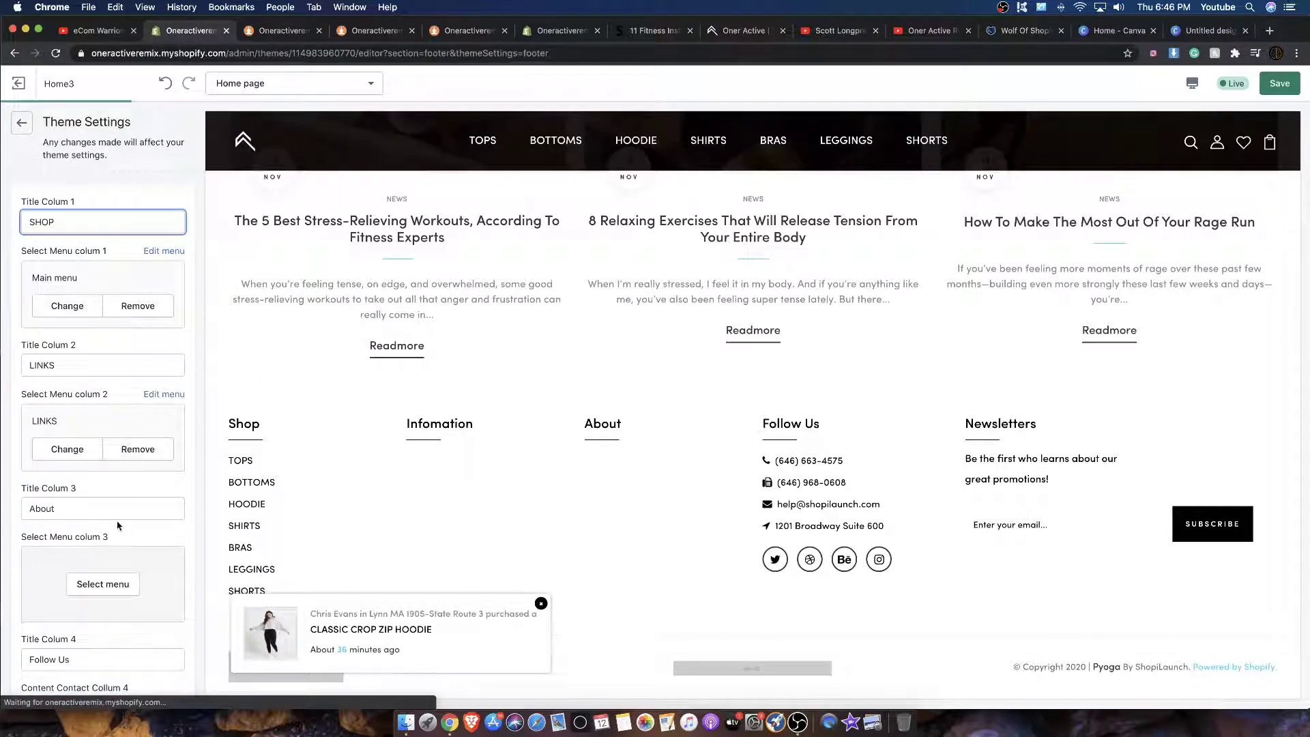
Clear the titles of footer columns 3 and 4.
{"action": "scroll", "coordinate": [118, 525], "scroll_direction": "down", "scroll_amount": 2}
{"action": "double_click", "coordinate": [34, 451]}
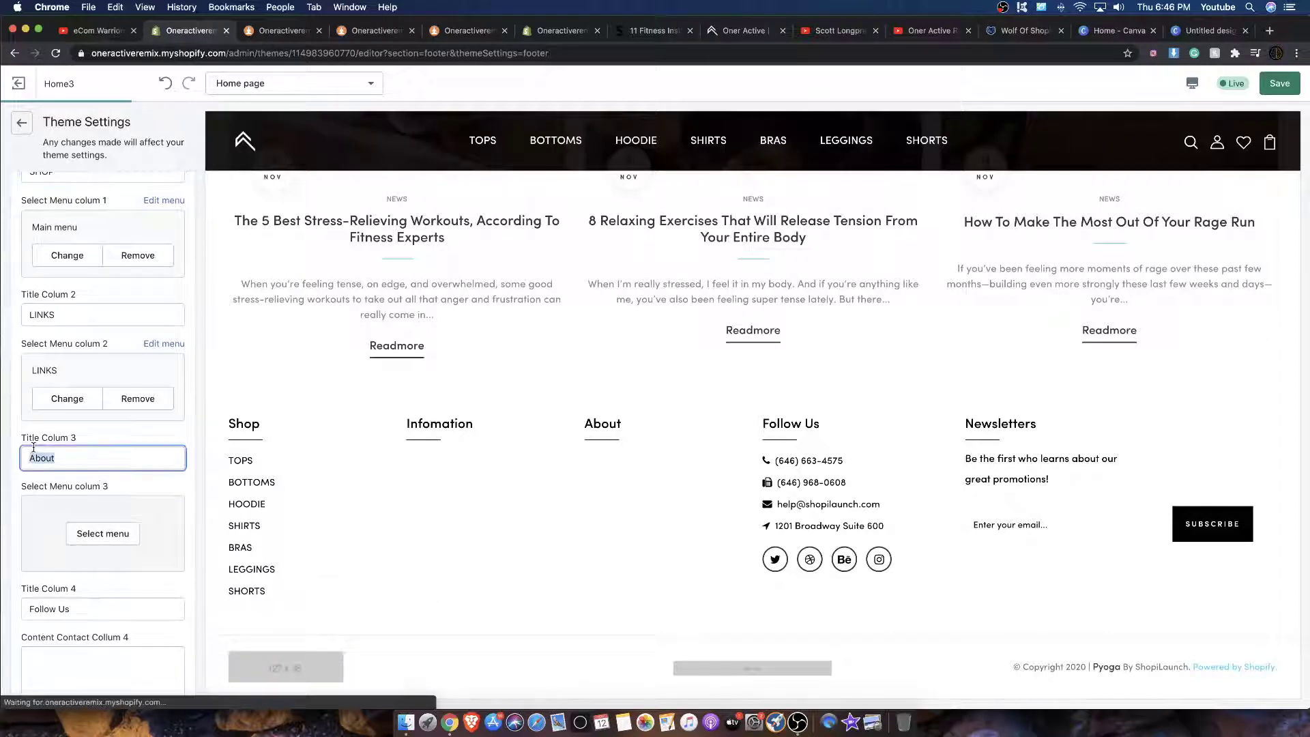
{"action": "scroll", "coordinate": [110, 485], "scroll_direction": "down", "scroll_amount": 3}
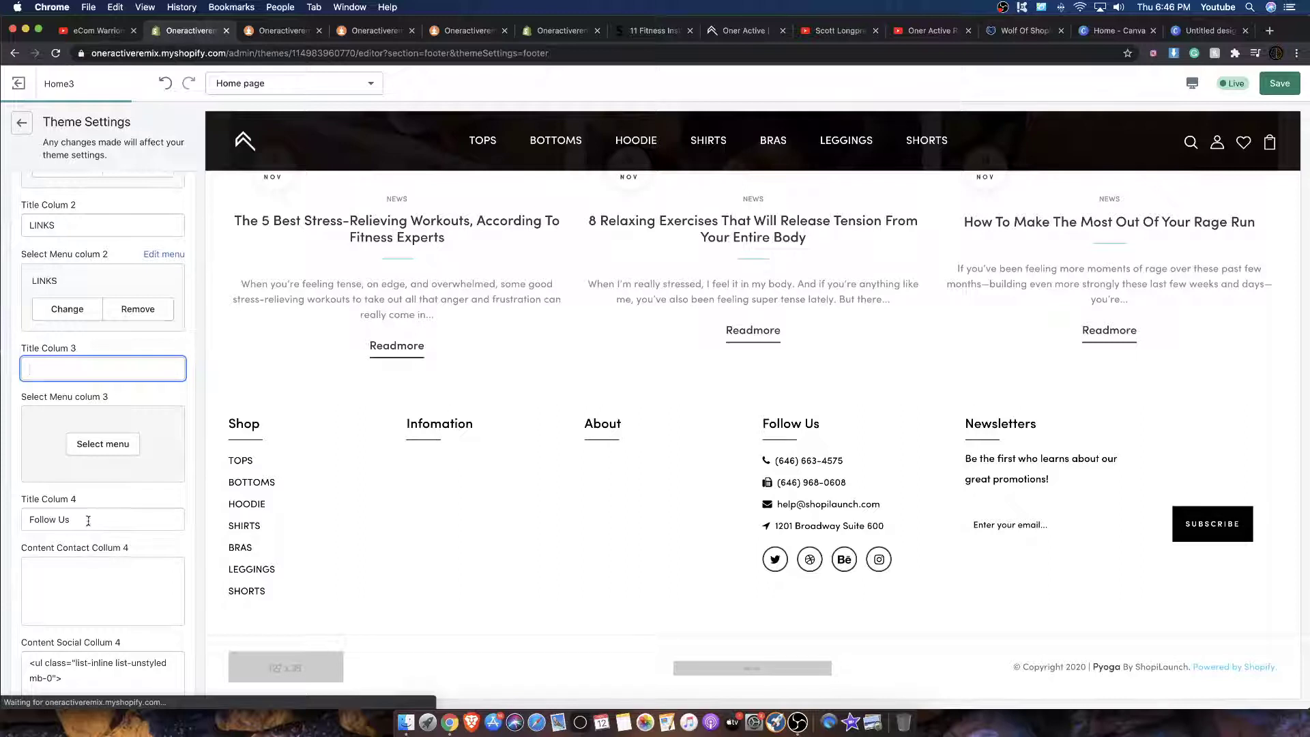
{"action": "scroll", "coordinate": [88, 521], "scroll_direction": "down", "scroll_amount": 3}
{"action": "scroll", "coordinate": [97, 559], "scroll_direction": "down", "scroll_amount": 5}
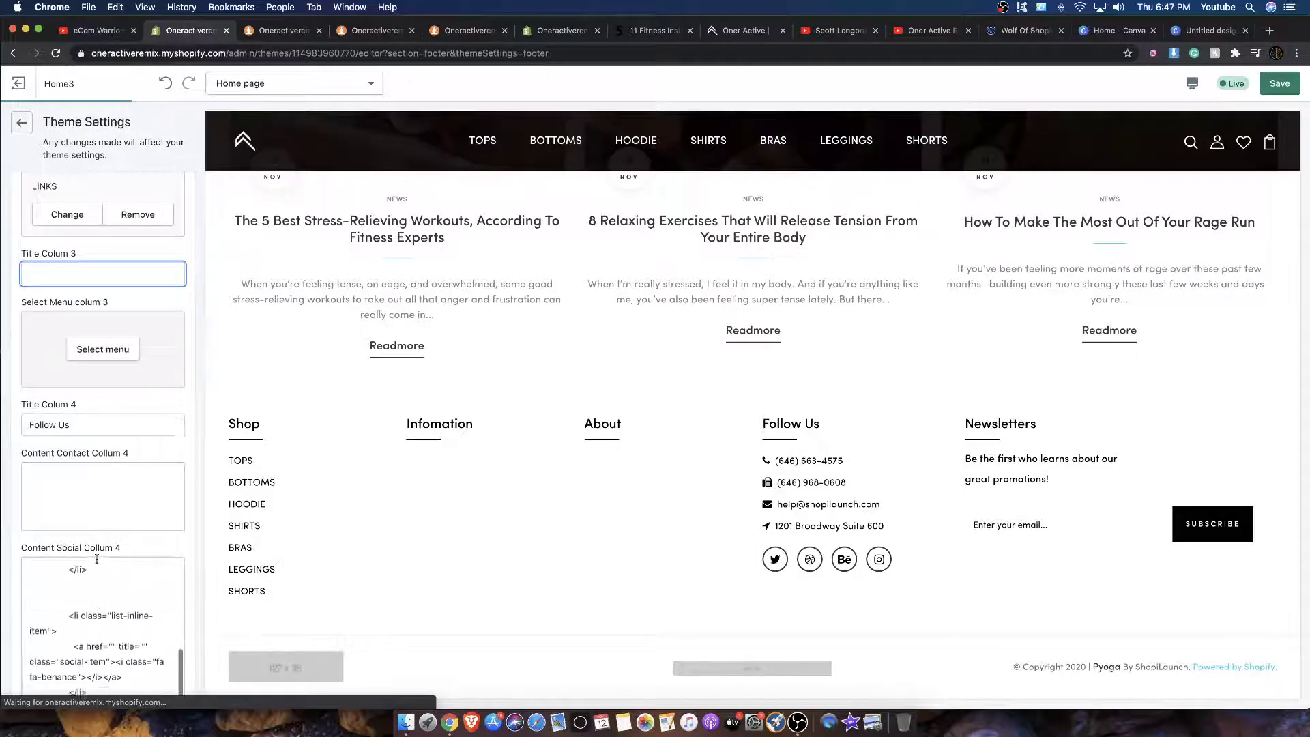
{"action": "scroll", "coordinate": [96, 559], "scroll_direction": "down", "scroll_amount": 2}
{"action": "scroll", "coordinate": [97, 409], "scroll_direction": "down", "scroll_amount": 3}
{"action": "triple_click", "coordinate": [75, 346]}
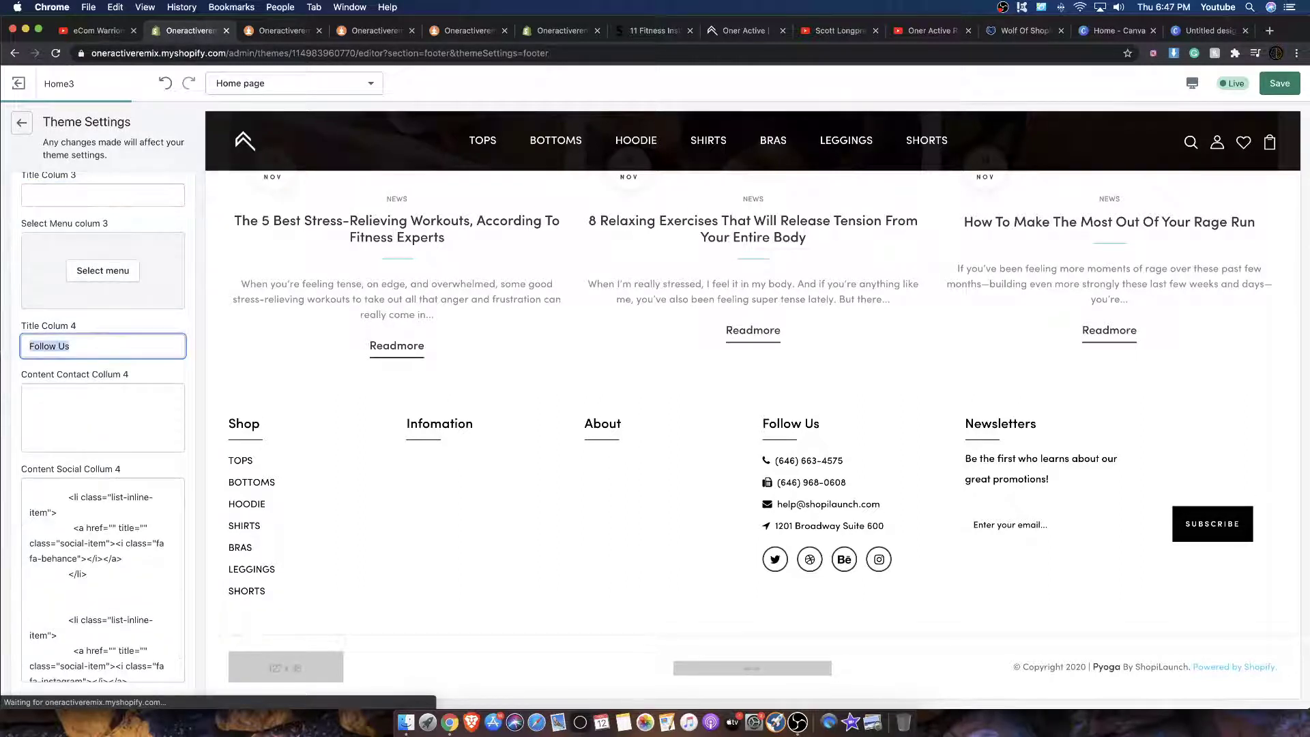
{"action": "key", "text": "BackSpace"}
Clear the footer column 5 title and save the theme changes.
{"action": "scroll", "coordinate": [130, 631], "scroll_direction": "down", "scroll_amount": 6}
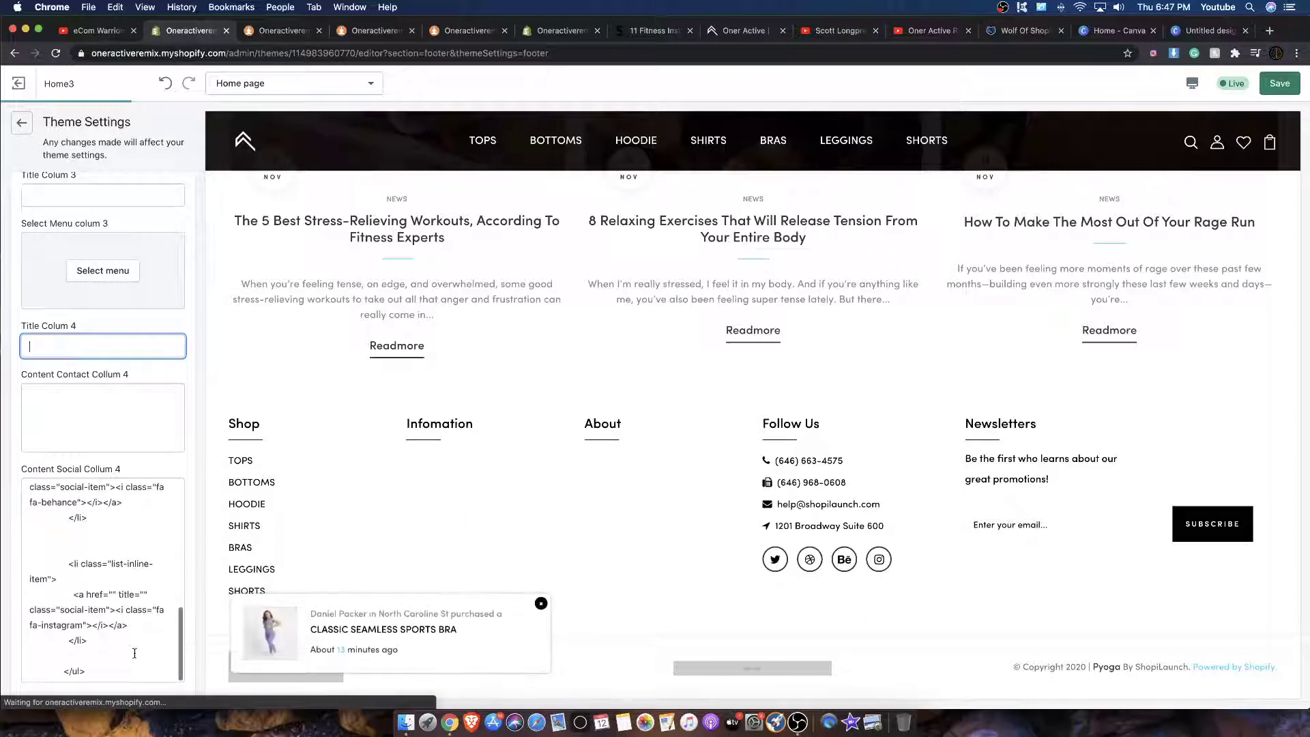
{"action": "left_click", "coordinate": [192, 530]}
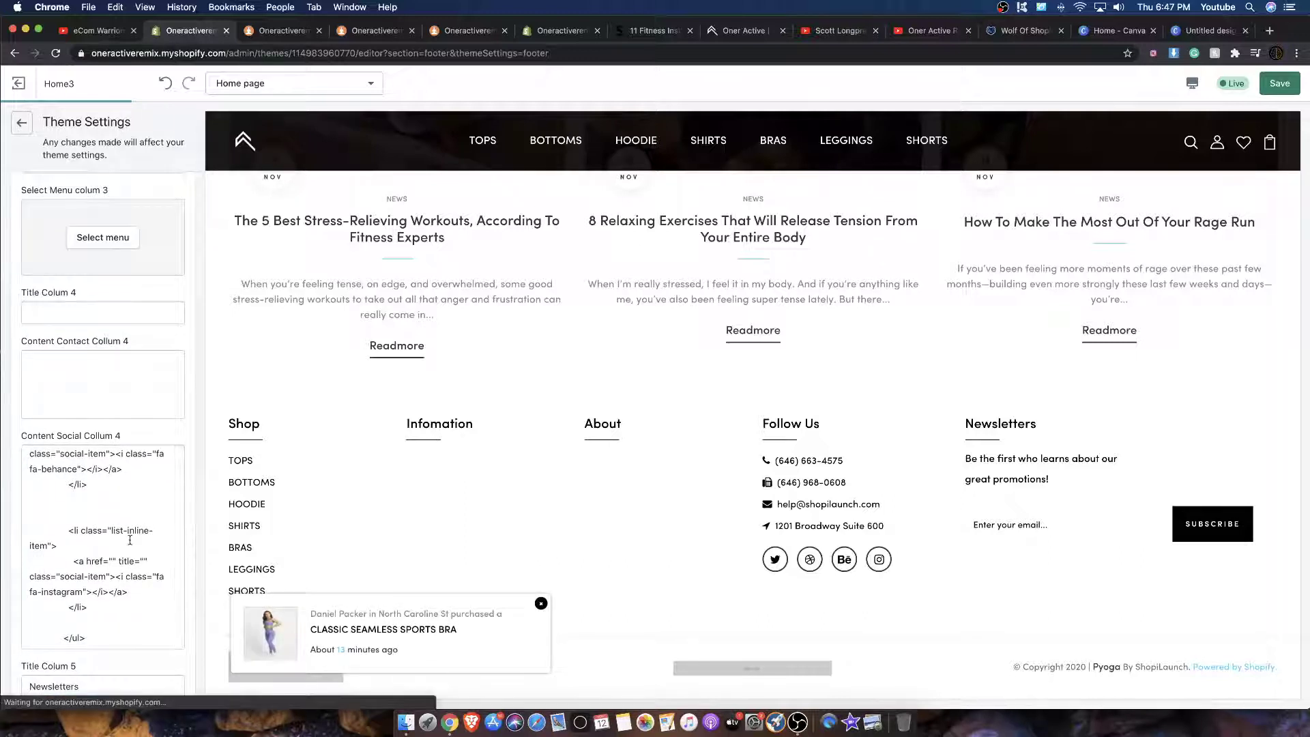
{"action": "scroll", "coordinate": [123, 551], "scroll_direction": "down", "scroll_amount": 4}
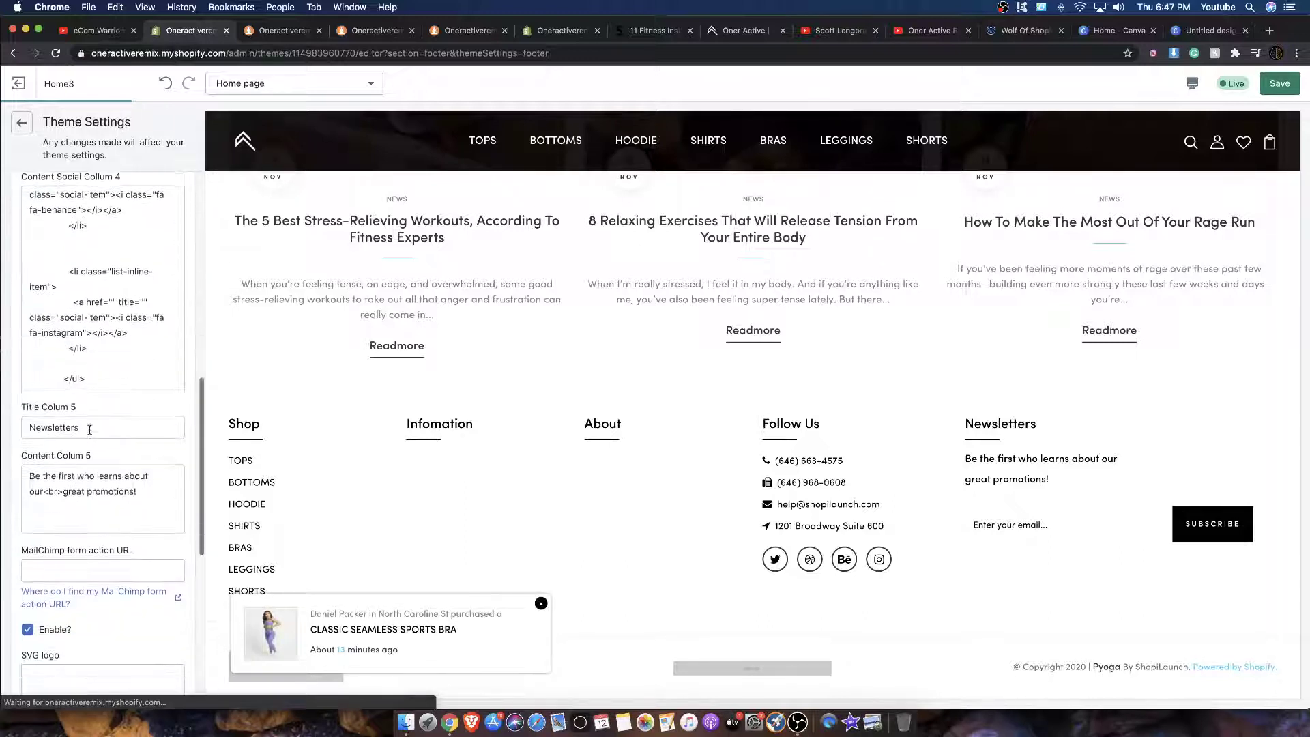
{"action": "triple_click", "coordinate": [89, 430]}
{"action": "key", "text": "BackSpace"}
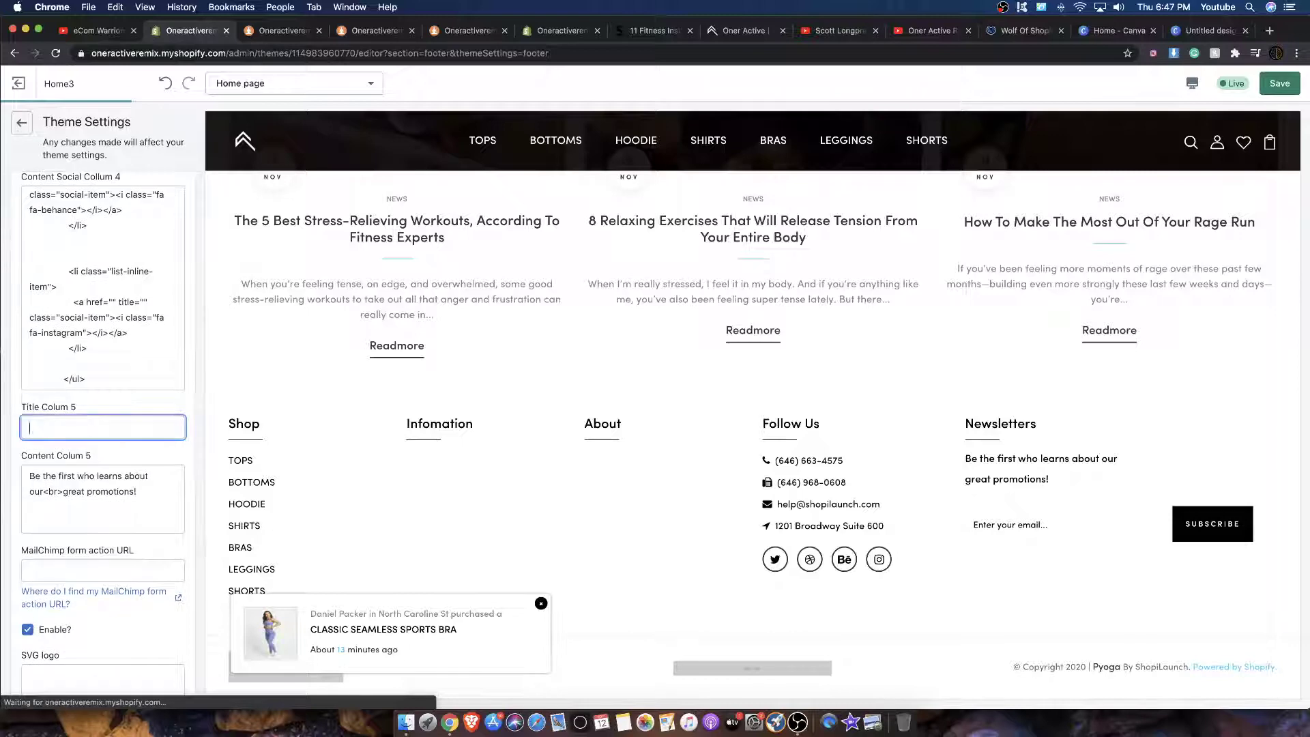
{"action": "left_click", "coordinate": [124, 402]}
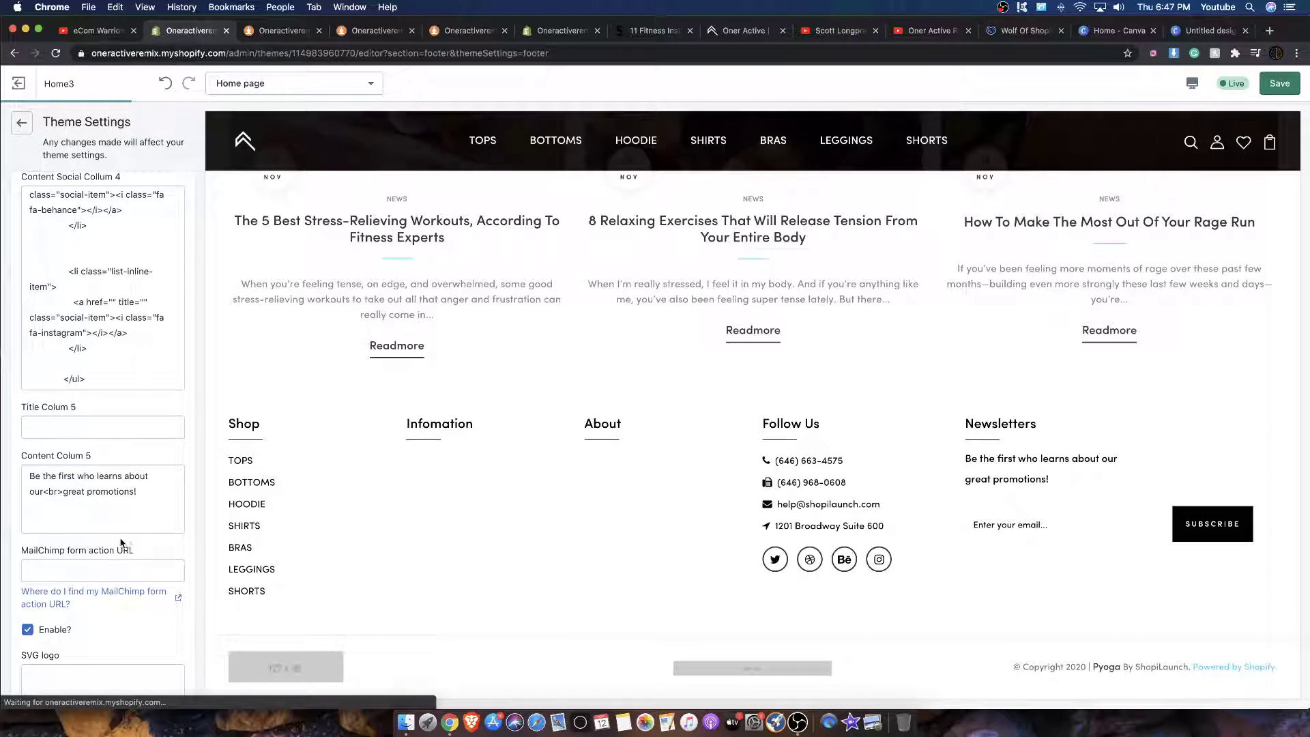
{"action": "scroll", "coordinate": [40, 286], "scroll_direction": "up", "scroll_amount": 5}
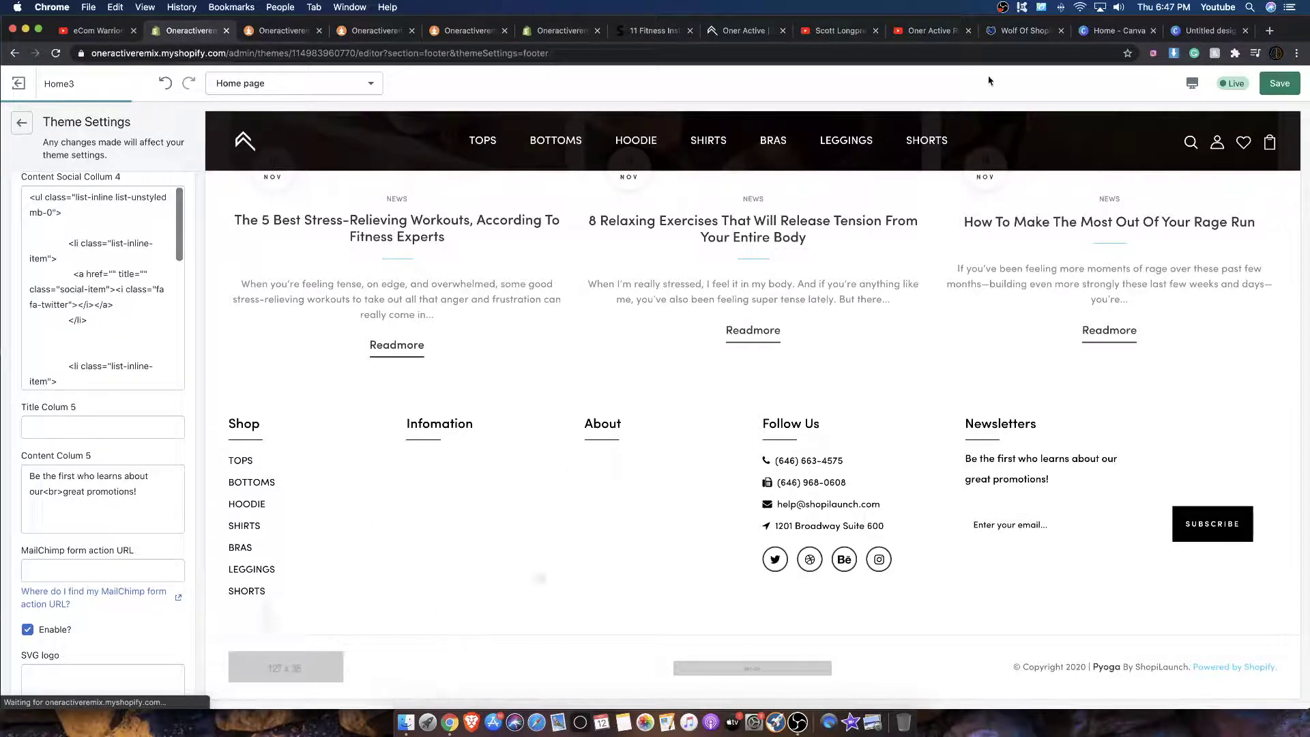
{"action": "left_click", "coordinate": [1282, 86]}
{"action": "scroll", "coordinate": [565, 337], "scroll_direction": "up", "scroll_amount": 10}
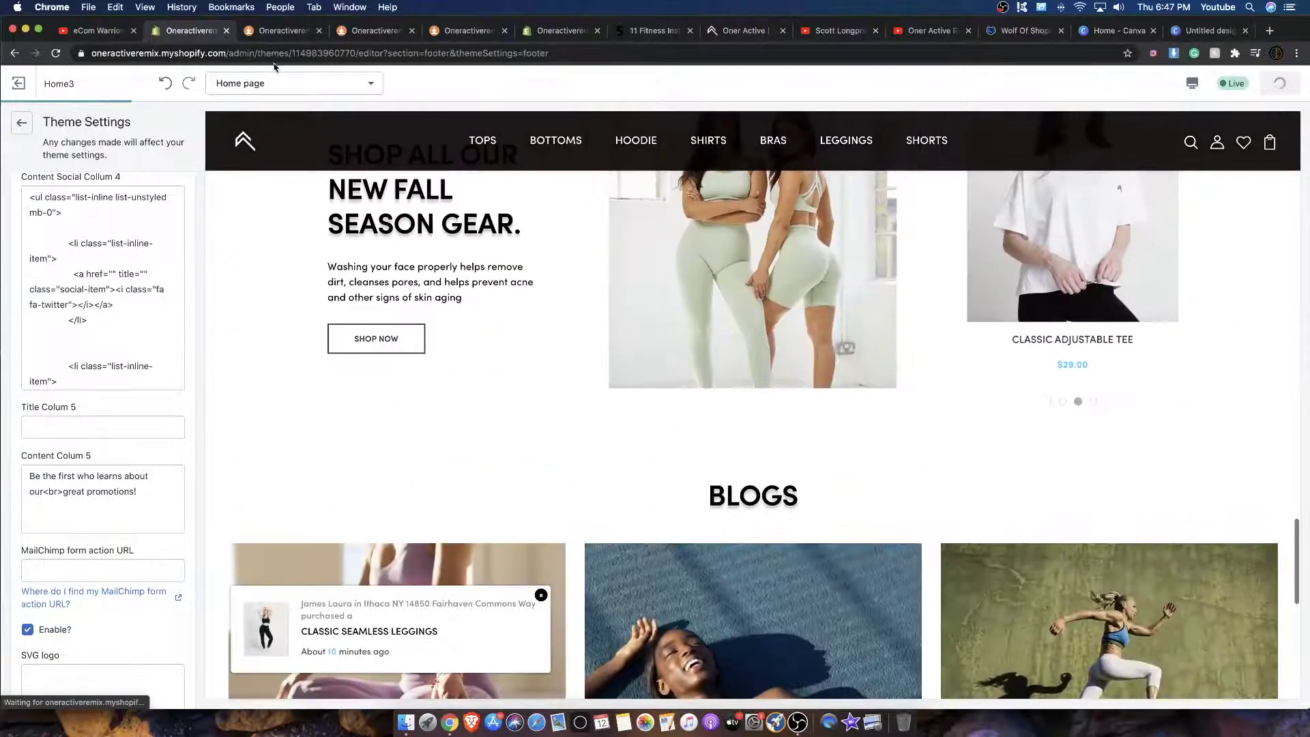
{"action": "left_click", "coordinate": [279, 30]}
{"action": "left_click", "coordinate": [189, 30]}
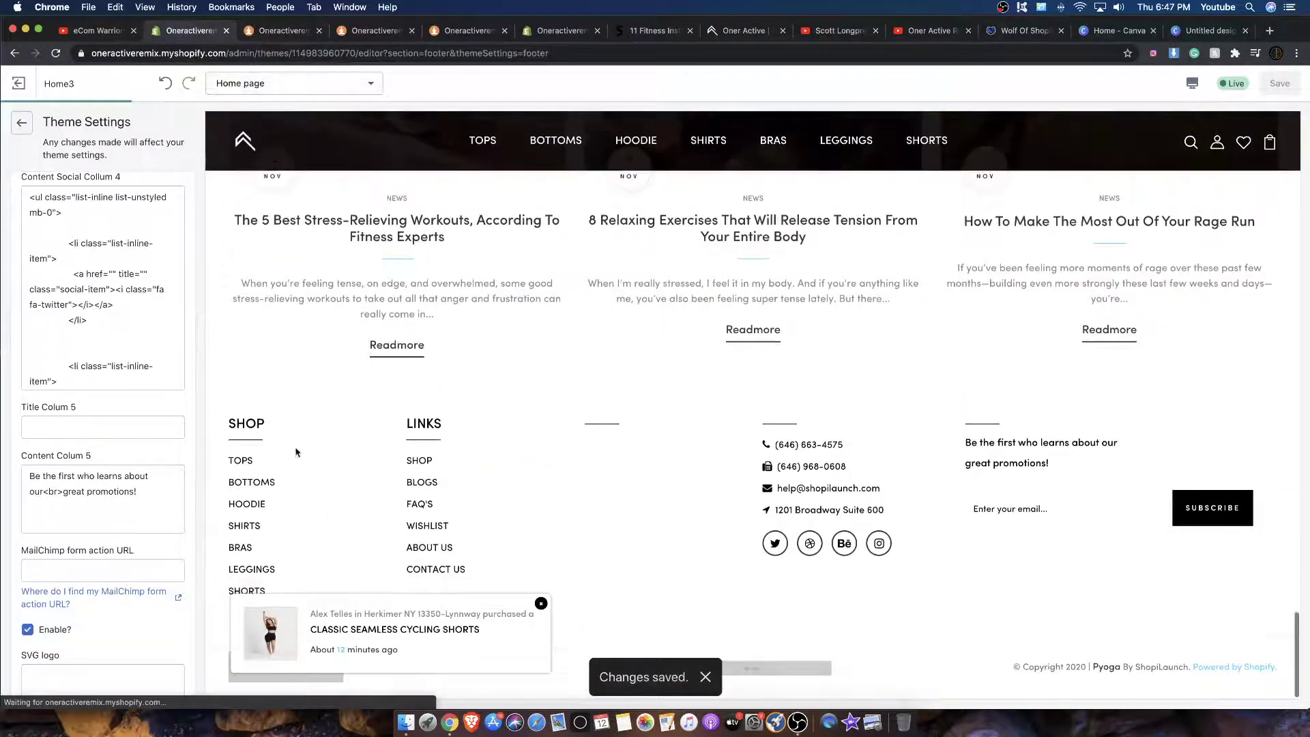
Delete all the social icon code from the column 4 social content.
{"action": "key", "text": "ctrl+a"}
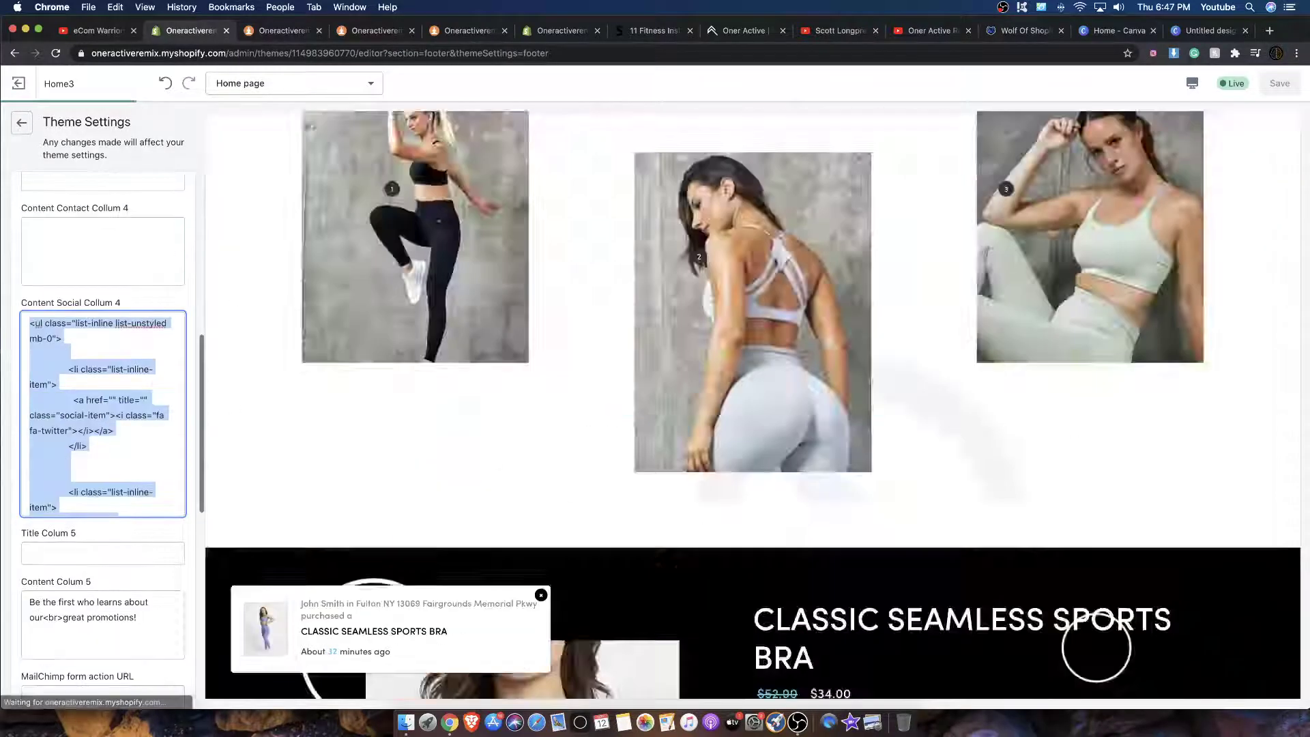
{"action": "key", "text": "ctrl+v"}
{"action": "left_click_drag", "start_coordinate": [120, 489], "coordinate": [82, 319]}
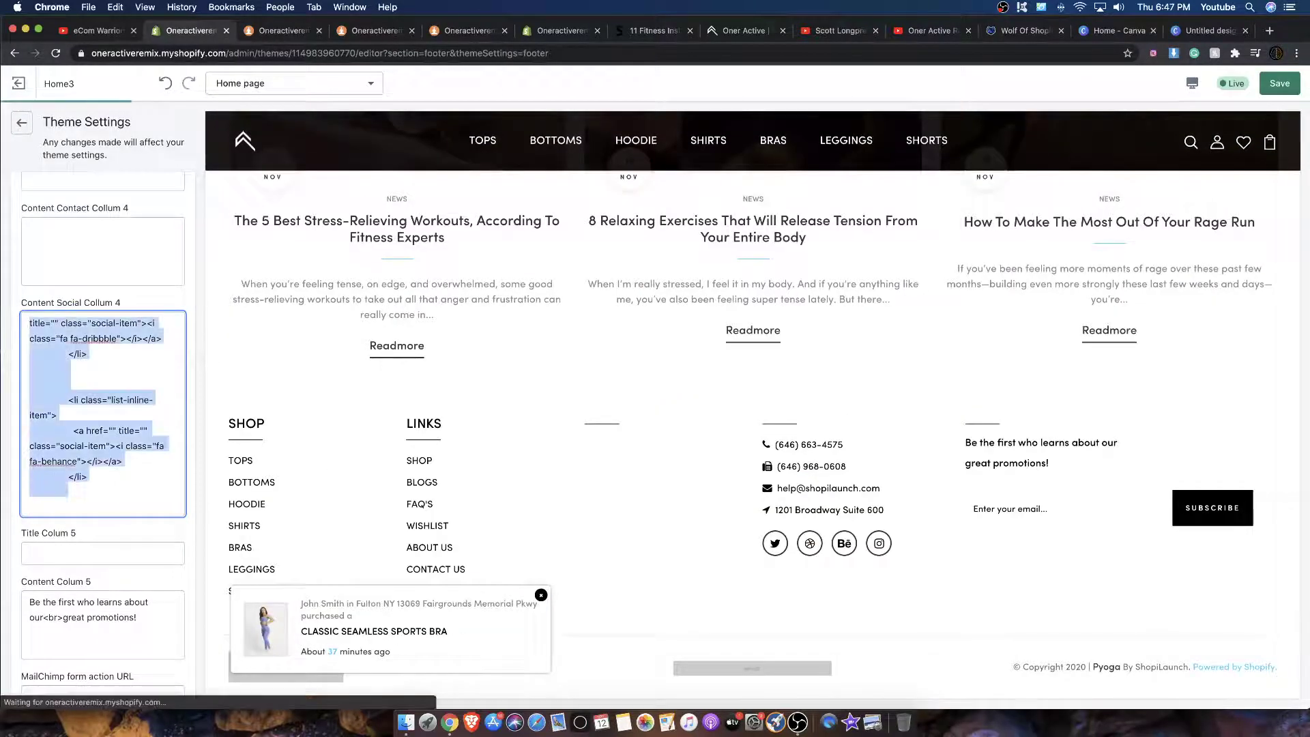
{"action": "key", "text": "BackSpace"}
{"action": "left_click_drag", "start_coordinate": [116, 457], "coordinate": [27, 322]}
{"action": "key", "text": "BackSpace"}
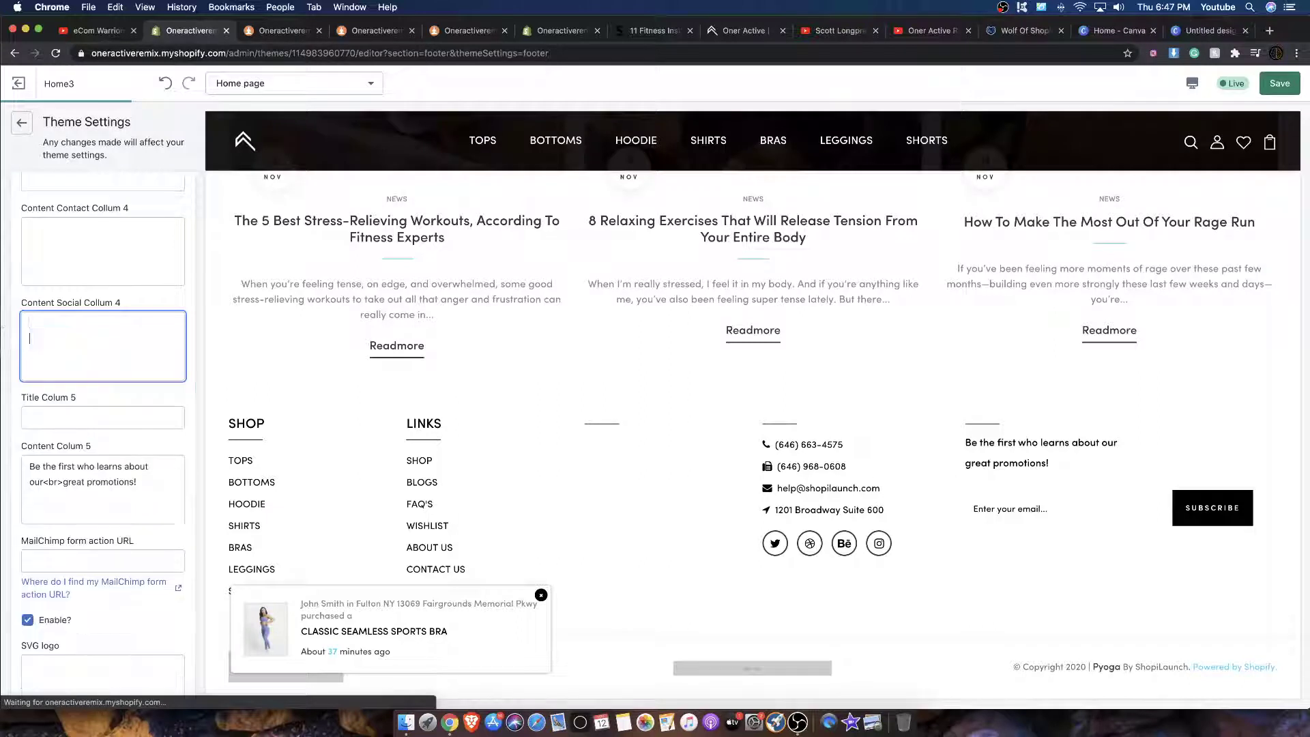
Delete the newsletter promotion text from the column 5 content.
{"action": "scroll", "coordinate": [107, 281], "scroll_direction": "down", "scroll_amount": 3}
{"action": "left_click_drag", "start_coordinate": [139, 380], "coordinate": [72, 363]}
{"action": "key", "text": "BackSpace"}
{"action": "key", "text": "BackSpace"}
{"action": "key", "text": "BackSpace"}
{"action": "key", "text": "BackSpace"}
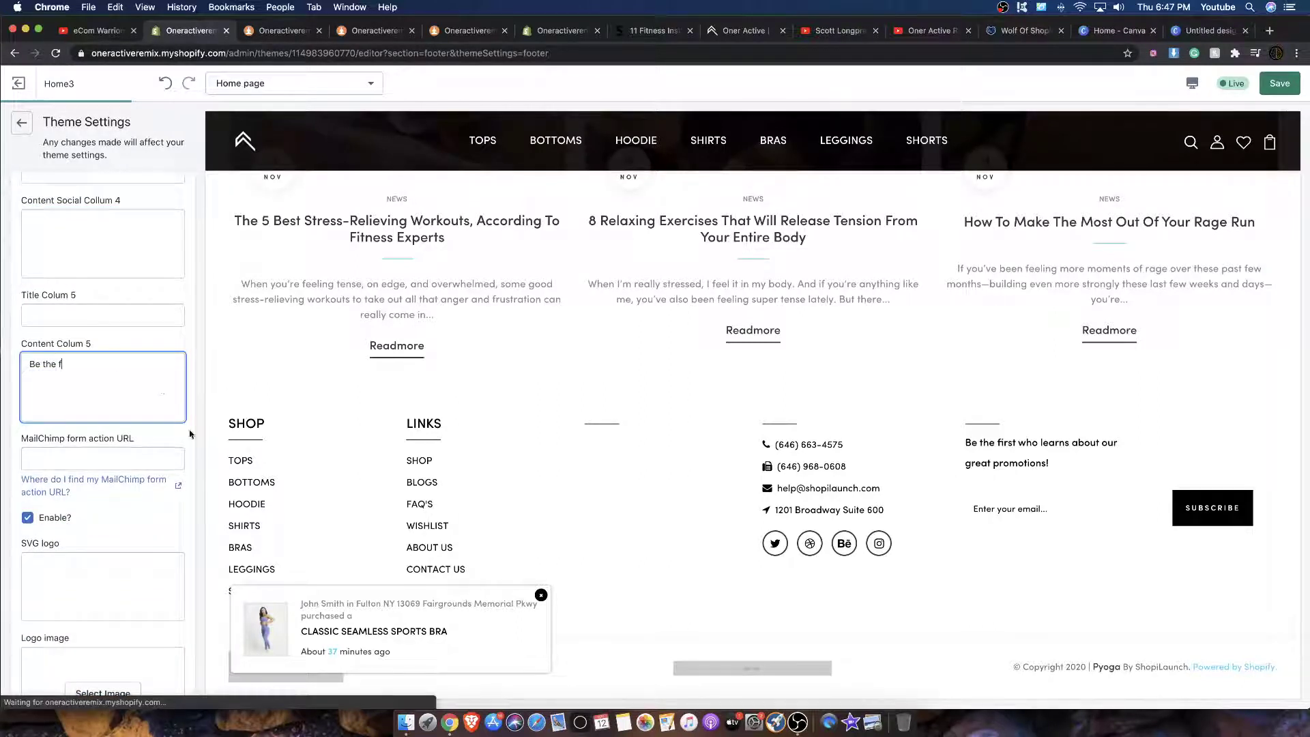
{"action": "key", "text": "BackSpace"}
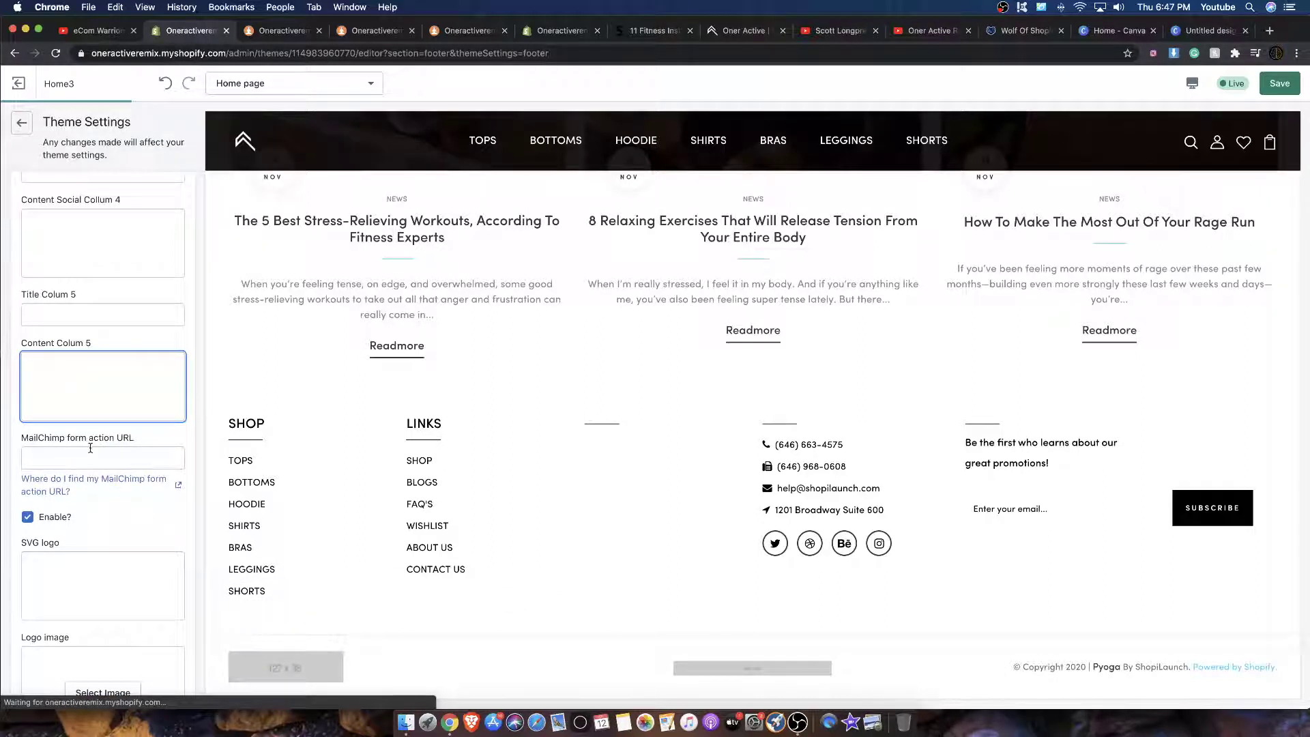
Review the footer settings from the column menus through the logo, payment image and copyright content against the footer preview.
{"action": "scroll", "coordinate": [90, 447], "scroll_direction": "down", "scroll_amount": 5}
{"action": "scroll", "coordinate": [92, 440], "scroll_direction": "up", "scroll_amount": 1}
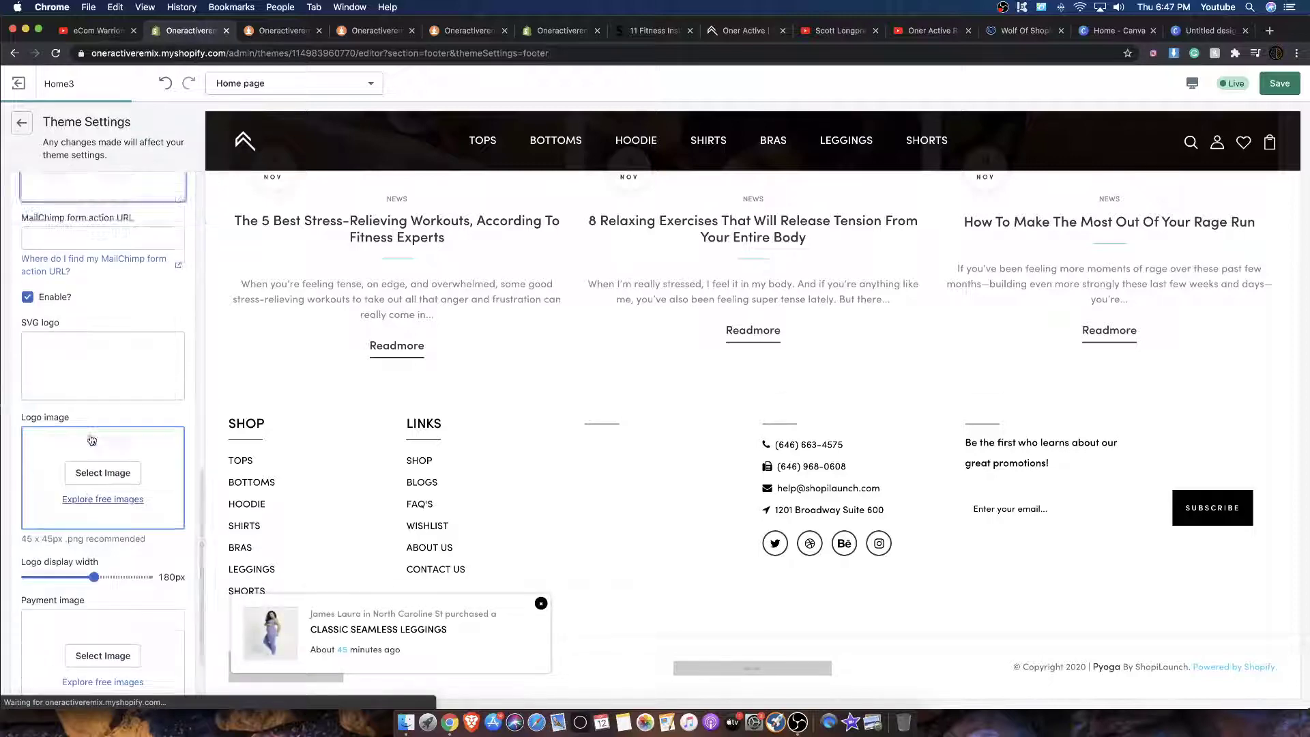
{"action": "scroll", "coordinate": [92, 441], "scroll_direction": "up", "scroll_amount": 8}
{"action": "scroll", "coordinate": [91, 439], "scroll_direction": "down", "scroll_amount": 8}
{"action": "scroll", "coordinate": [90, 439], "scroll_direction": "up", "scroll_amount": 2}
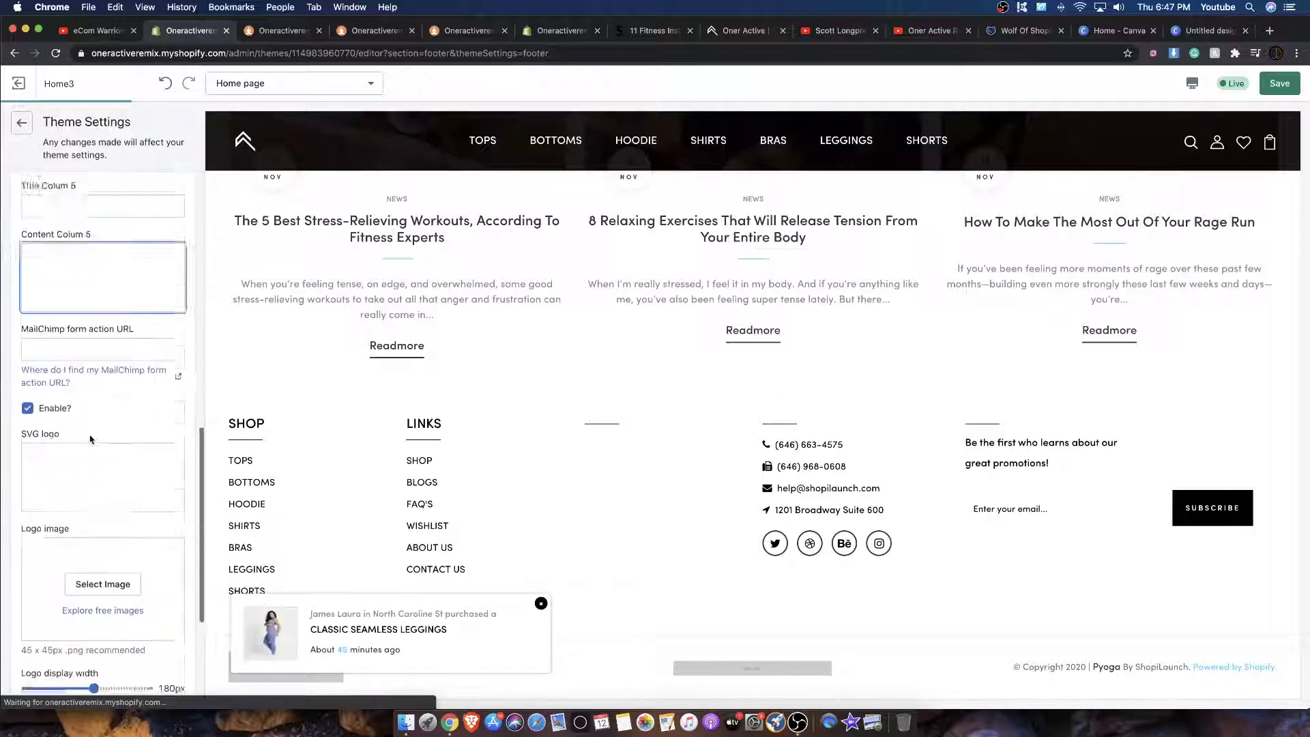
{"action": "scroll", "coordinate": [90, 438], "scroll_direction": "up", "scroll_amount": 3}
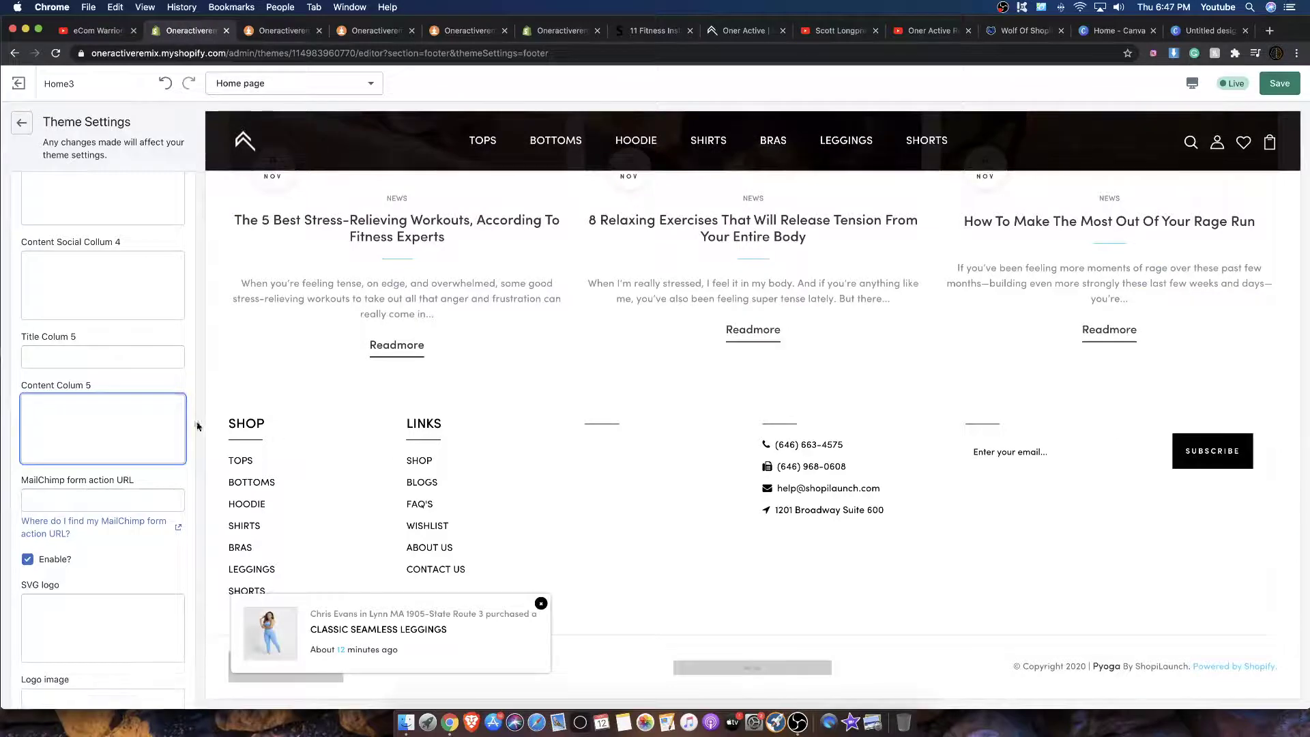
{"action": "scroll", "coordinate": [136, 426], "scroll_direction": "up", "scroll_amount": 10}
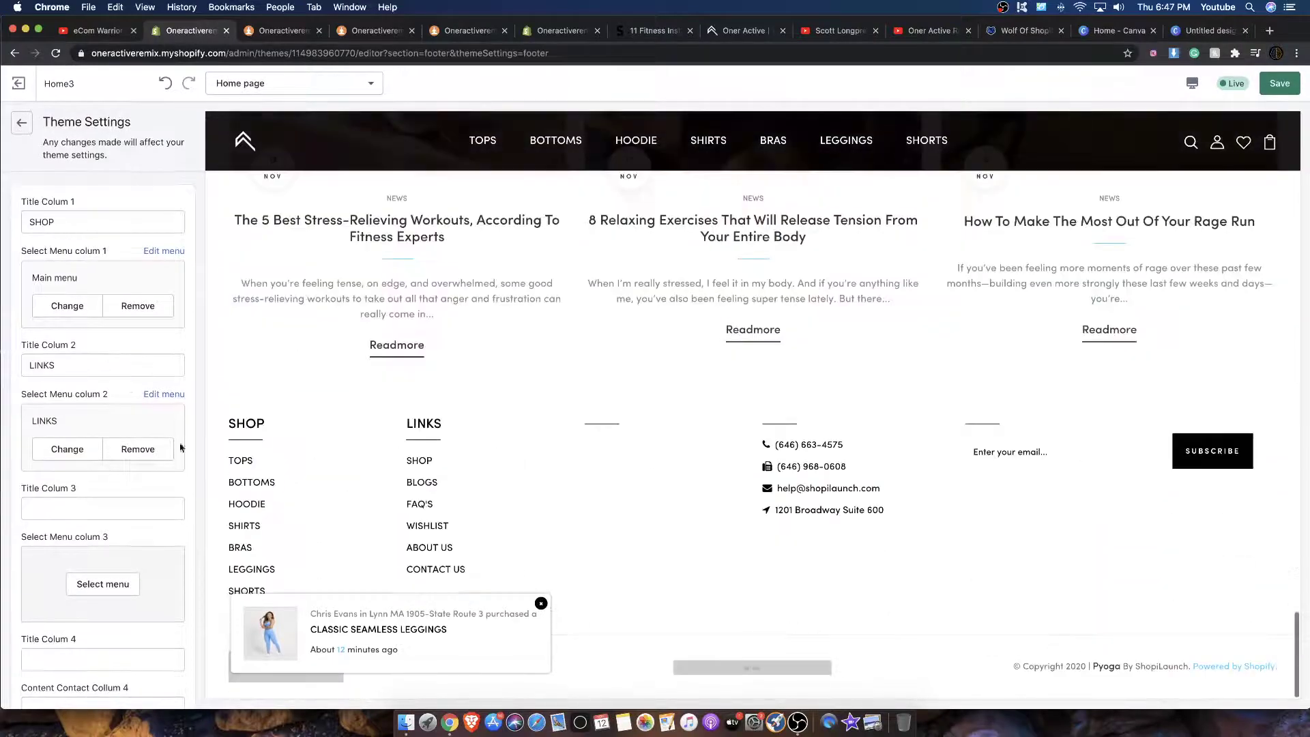
{"action": "scroll", "coordinate": [108, 459], "scroll_direction": "down", "scroll_amount": 5}
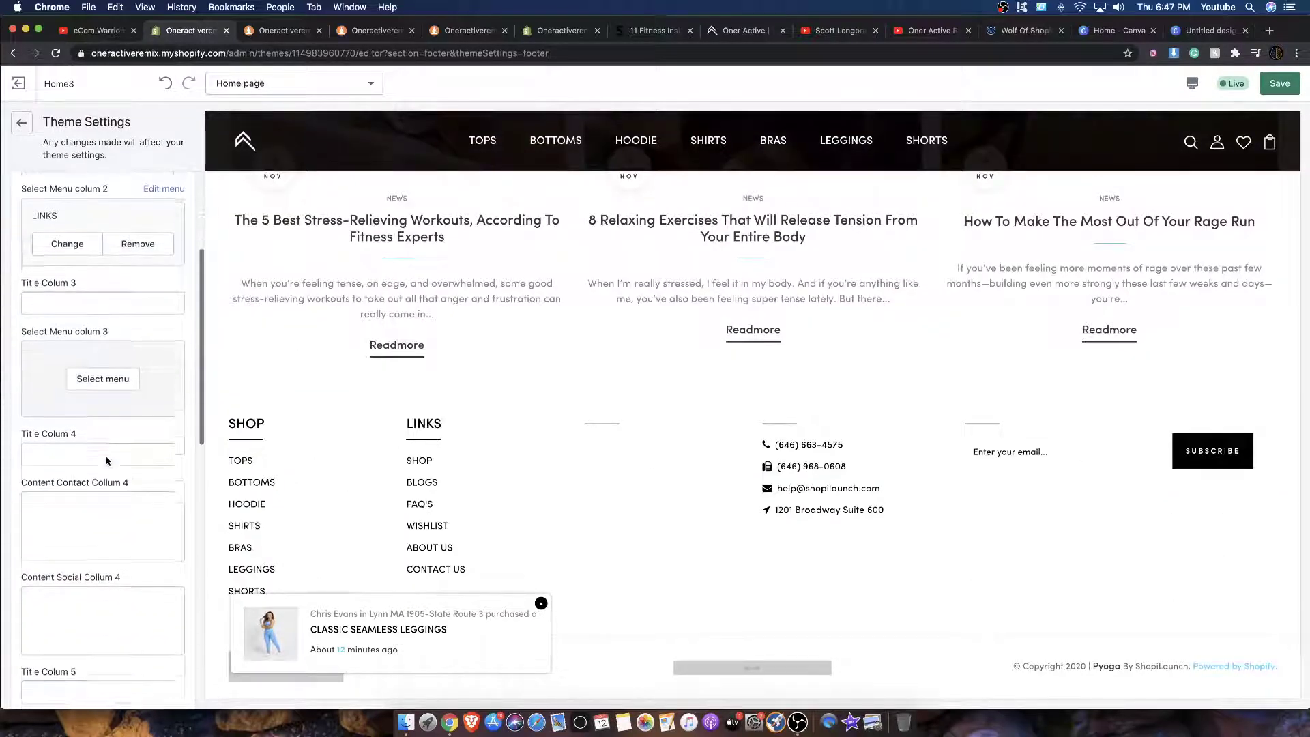
{"action": "scroll", "coordinate": [106, 461], "scroll_direction": "down", "scroll_amount": 10}
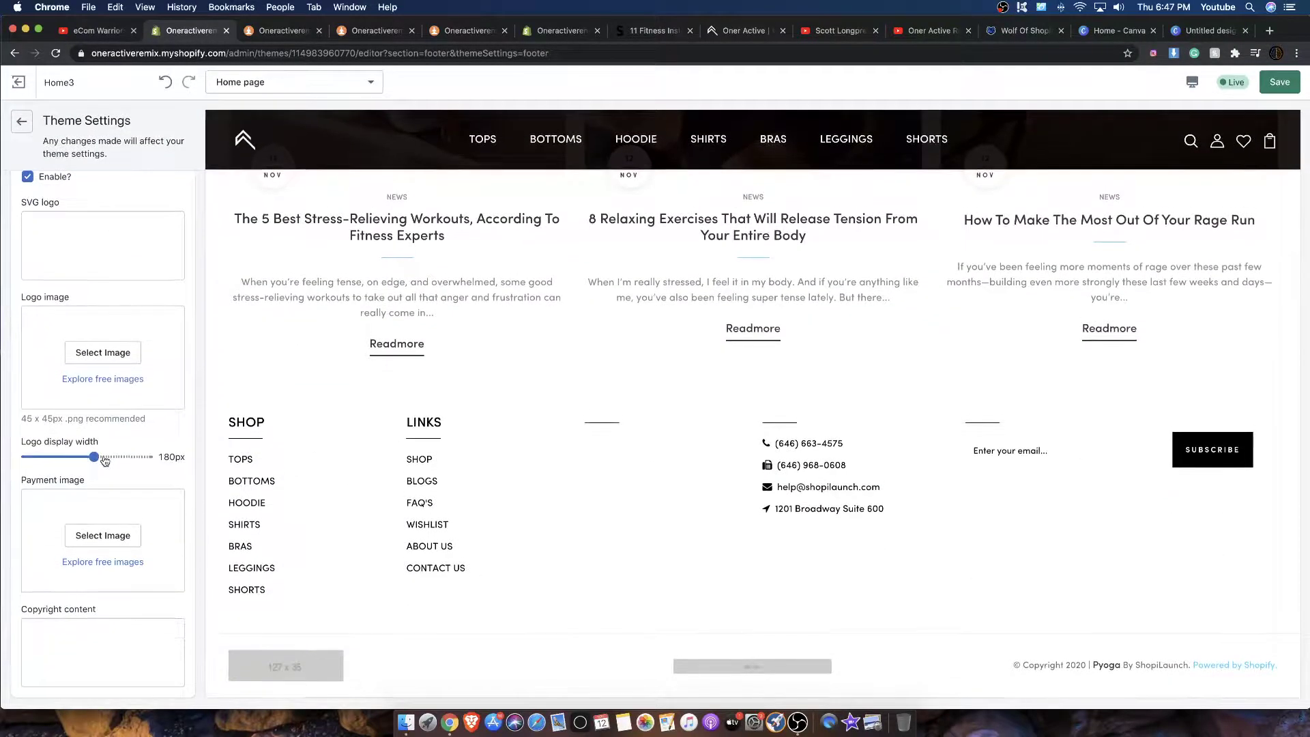
Disable the footer's bottom bar with the logo, payment image and copyright content, and save the theme changes.
{"action": "scroll", "coordinate": [104, 461], "scroll_direction": "up", "scroll_amount": 3}
{"action": "left_click", "coordinate": [27, 295]}
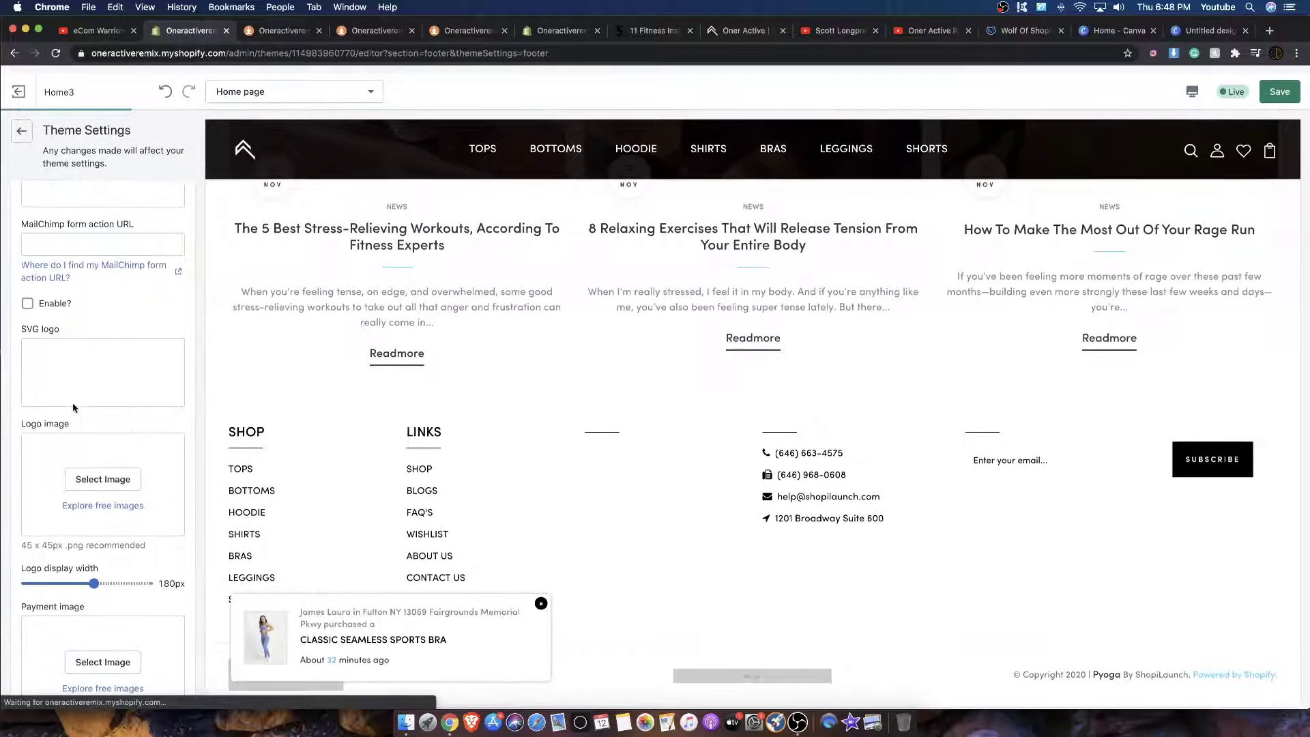
{"action": "scroll", "coordinate": [82, 410], "scroll_direction": "up", "scroll_amount": 10}
{"action": "scroll", "coordinate": [107, 396], "scroll_direction": "up", "scroll_amount": 2}
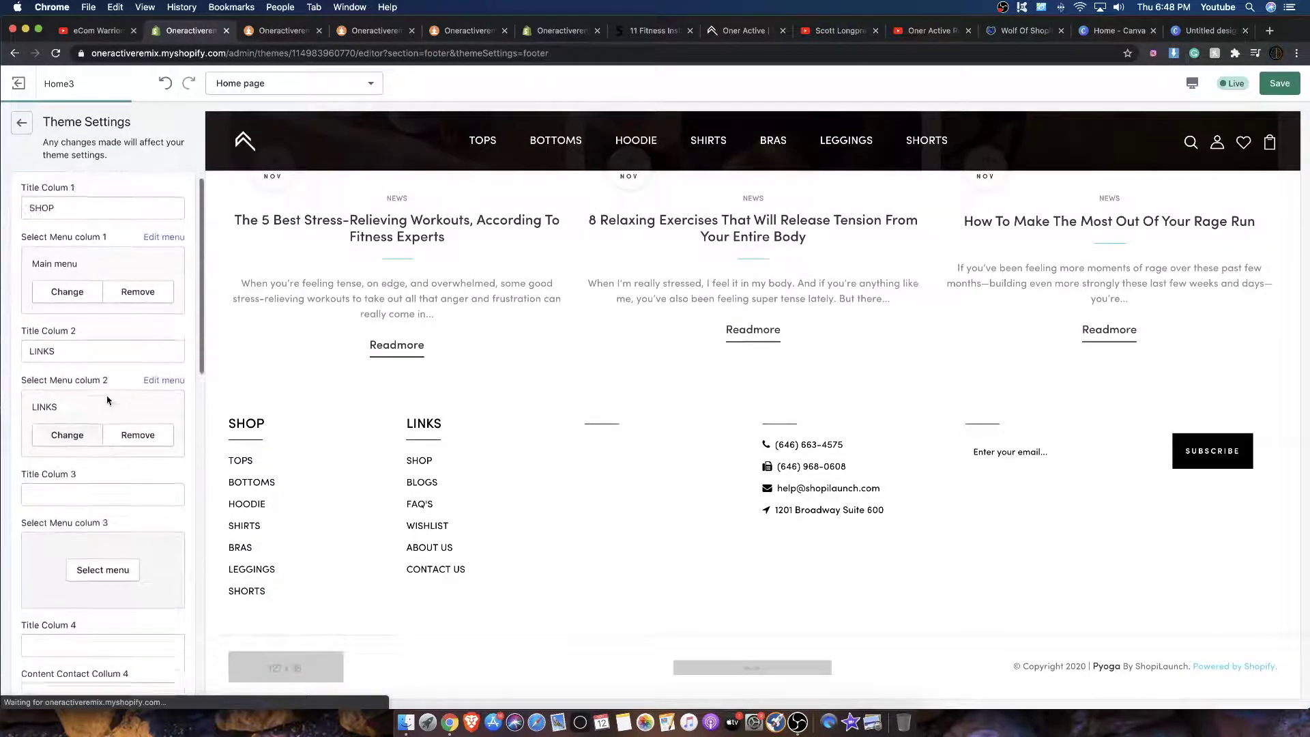
{"action": "scroll", "coordinate": [91, 340], "scroll_direction": "down", "scroll_amount": 2}
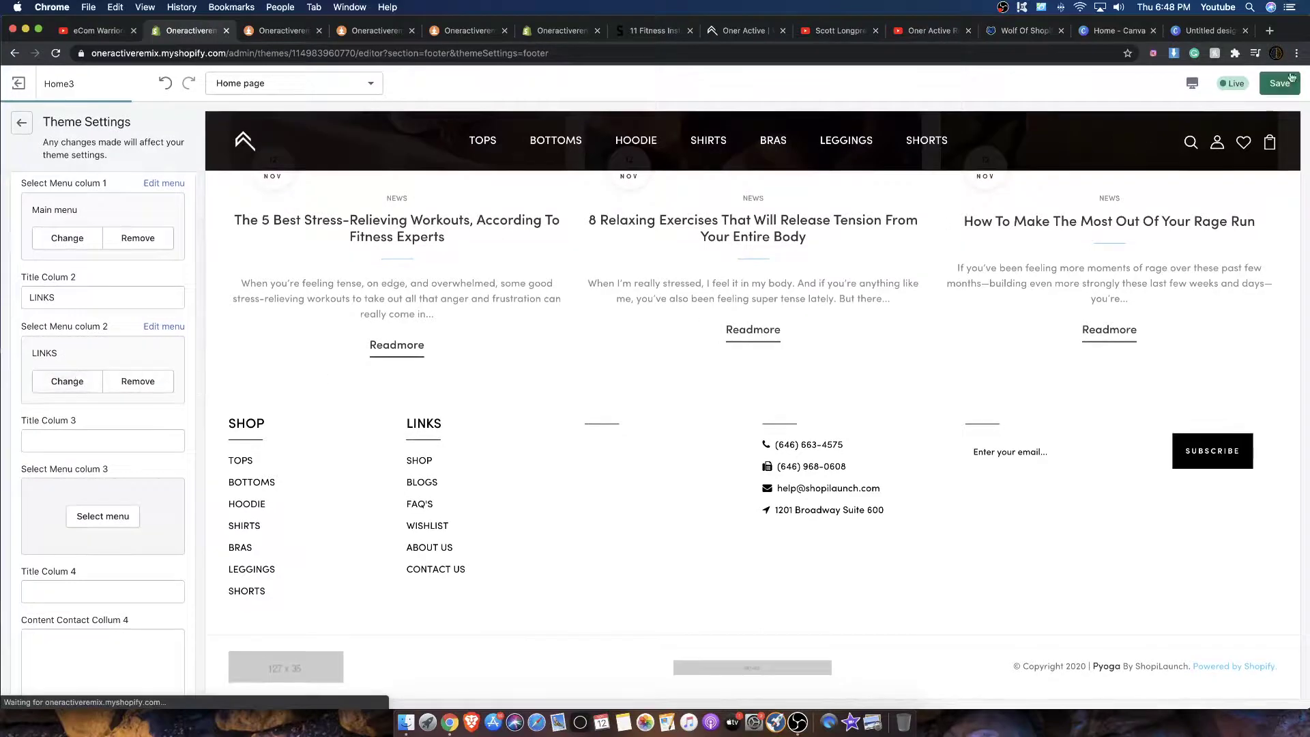
{"action": "left_click", "coordinate": [1289, 79]}
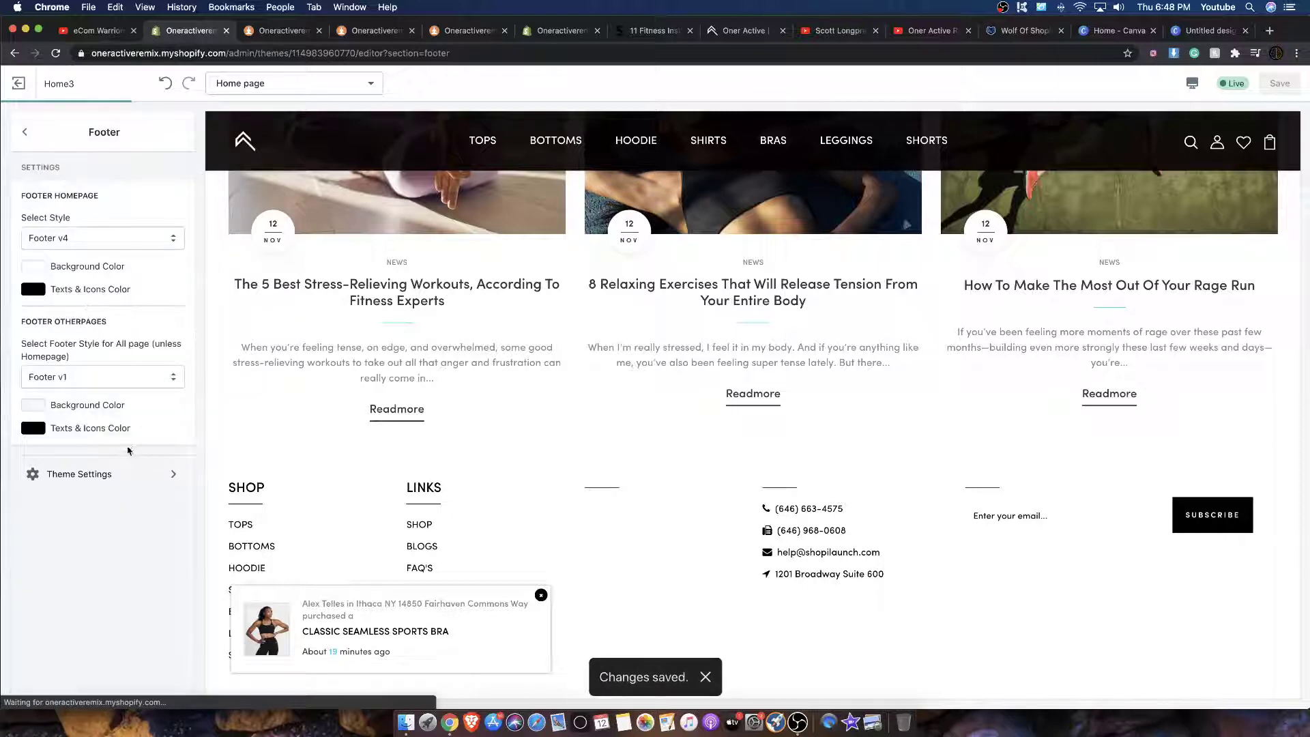
{"action": "scroll", "coordinate": [524, 410], "scroll_direction": "down", "scroll_amount": 2}
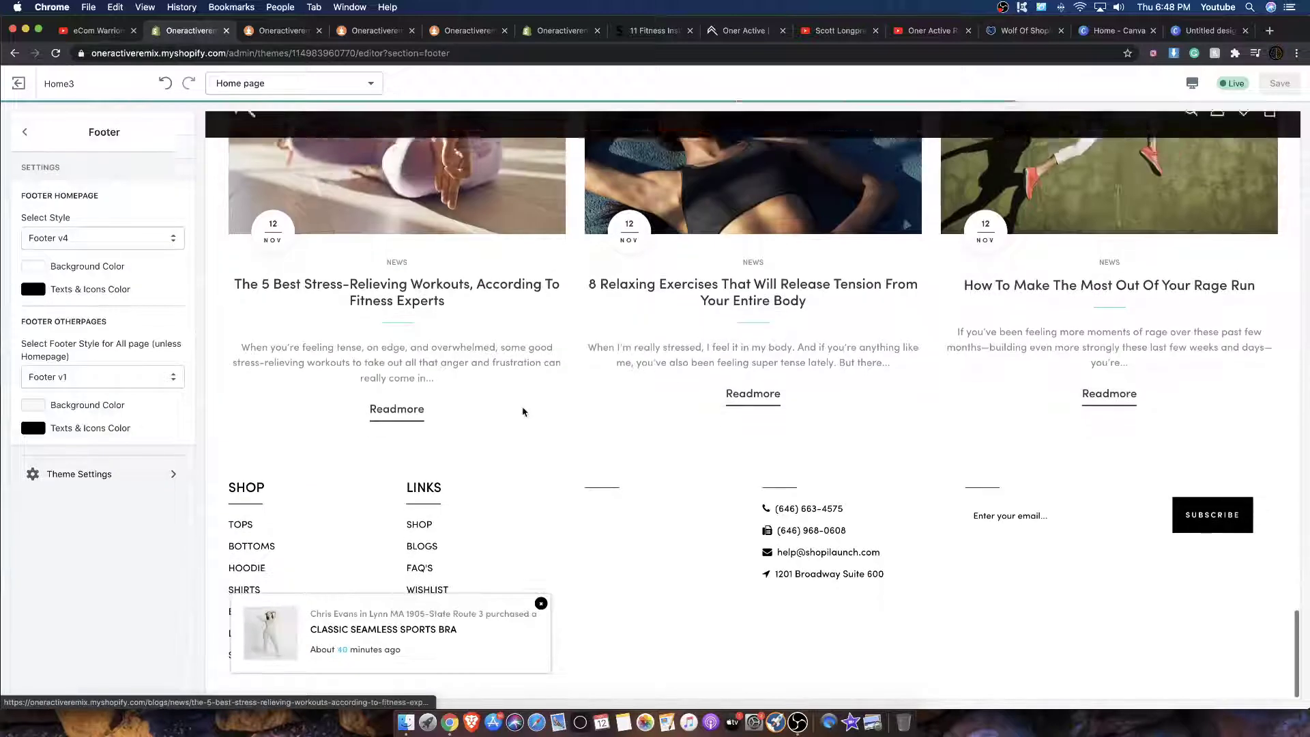
Assign the POLICIES menu to footer column 3 in the footer's theme settings.
{"action": "left_click", "coordinate": [110, 475]}
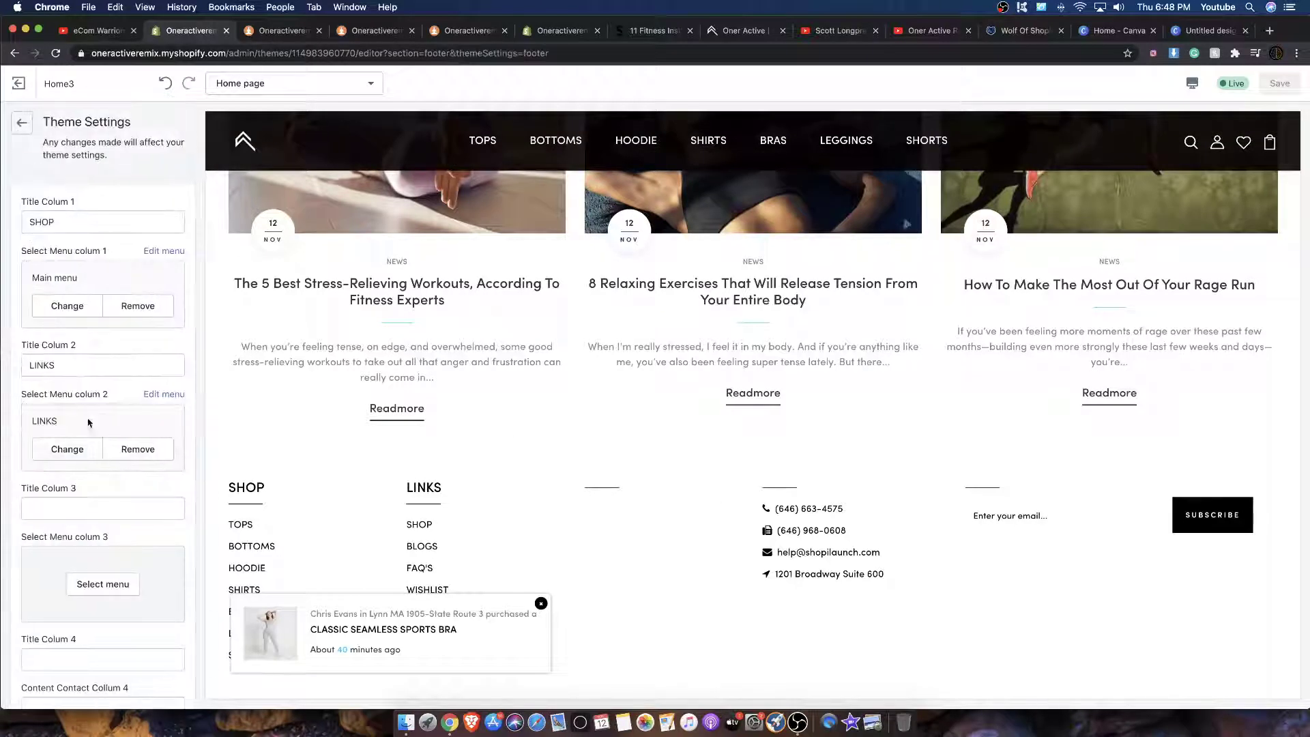
{"action": "scroll", "coordinate": [88, 423], "scroll_direction": "down", "scroll_amount": 2}
{"action": "left_click", "coordinate": [117, 530]}
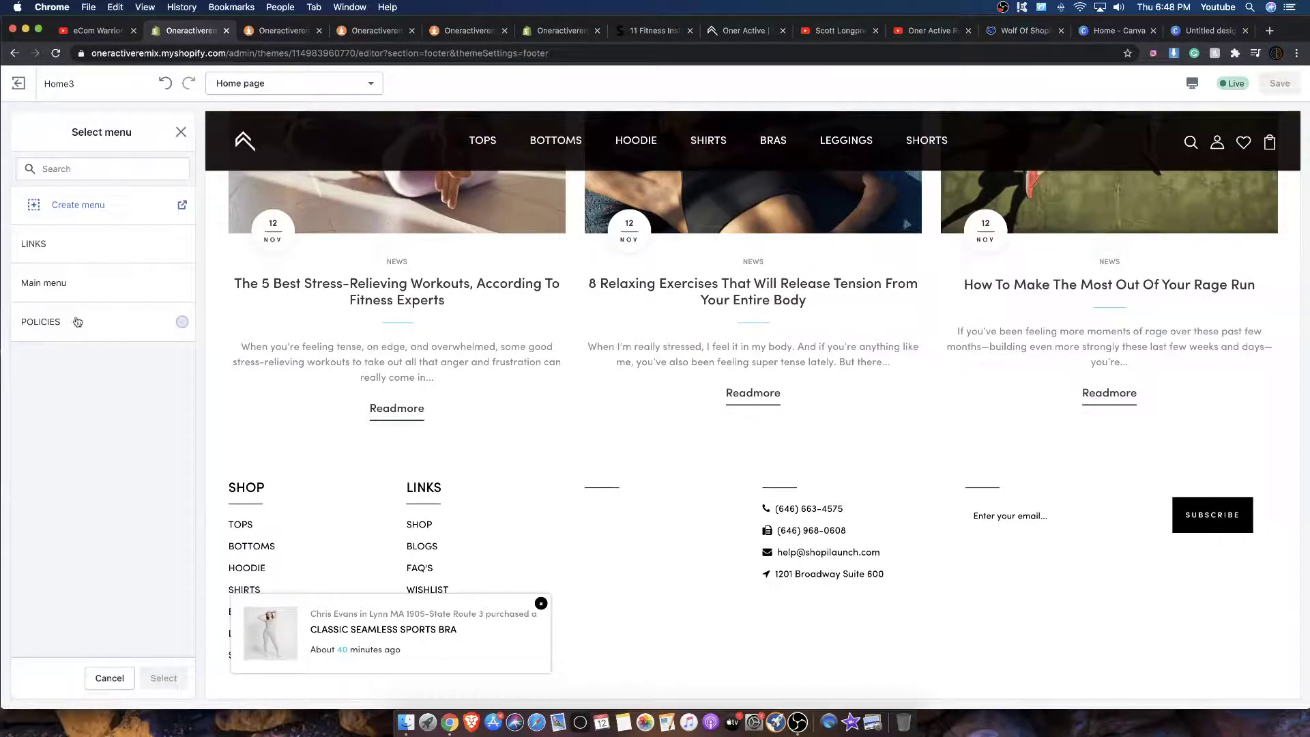
{"action": "left_click", "coordinate": [77, 321]}
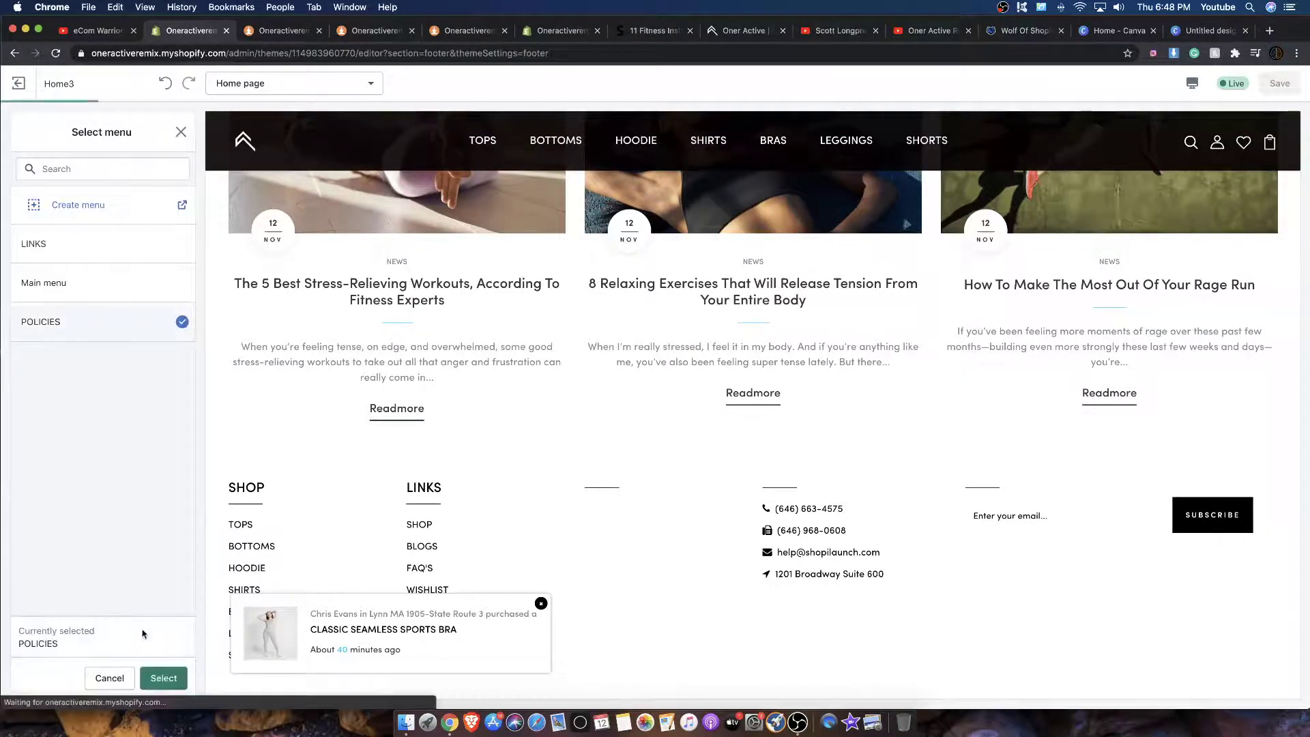
{"action": "left_click", "coordinate": [164, 678]}
Title footer column 3 POLICIES and save the theme changes.
{"action": "left_click", "coordinate": [86, 453]}
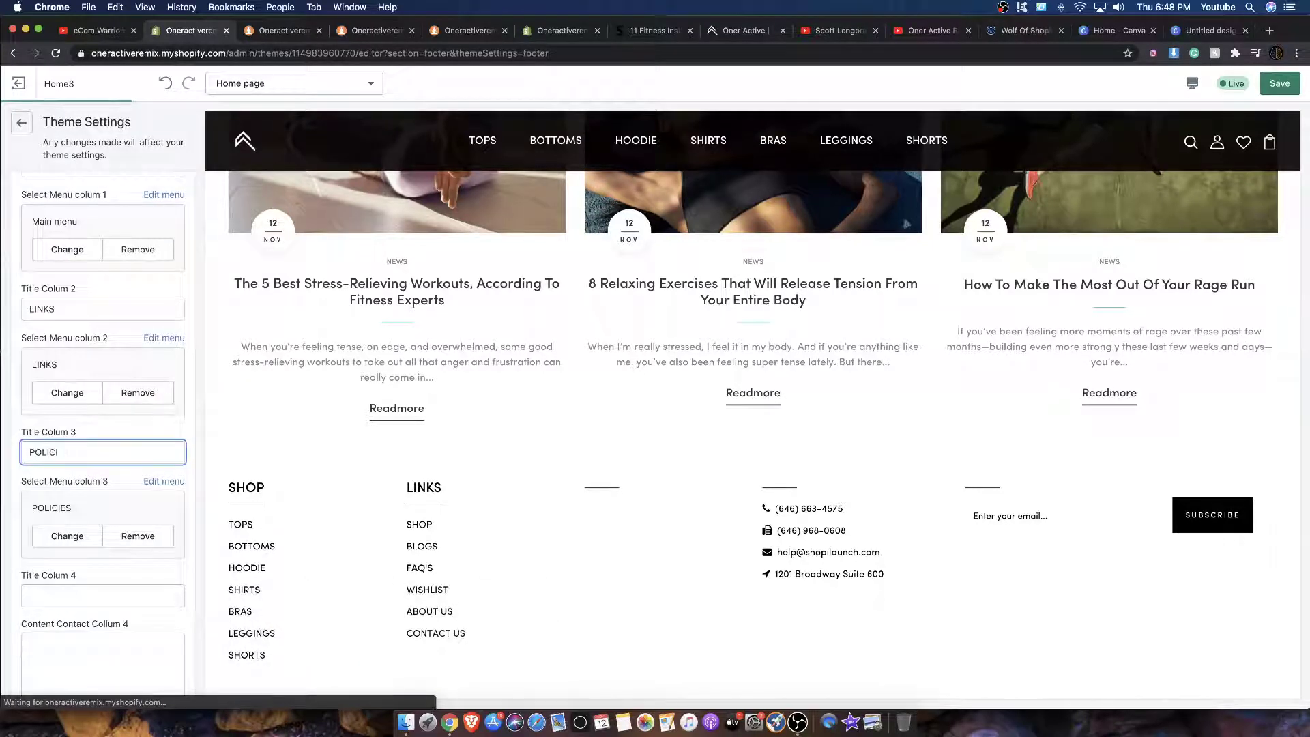
{"action": "left_click", "coordinate": [158, 430]}
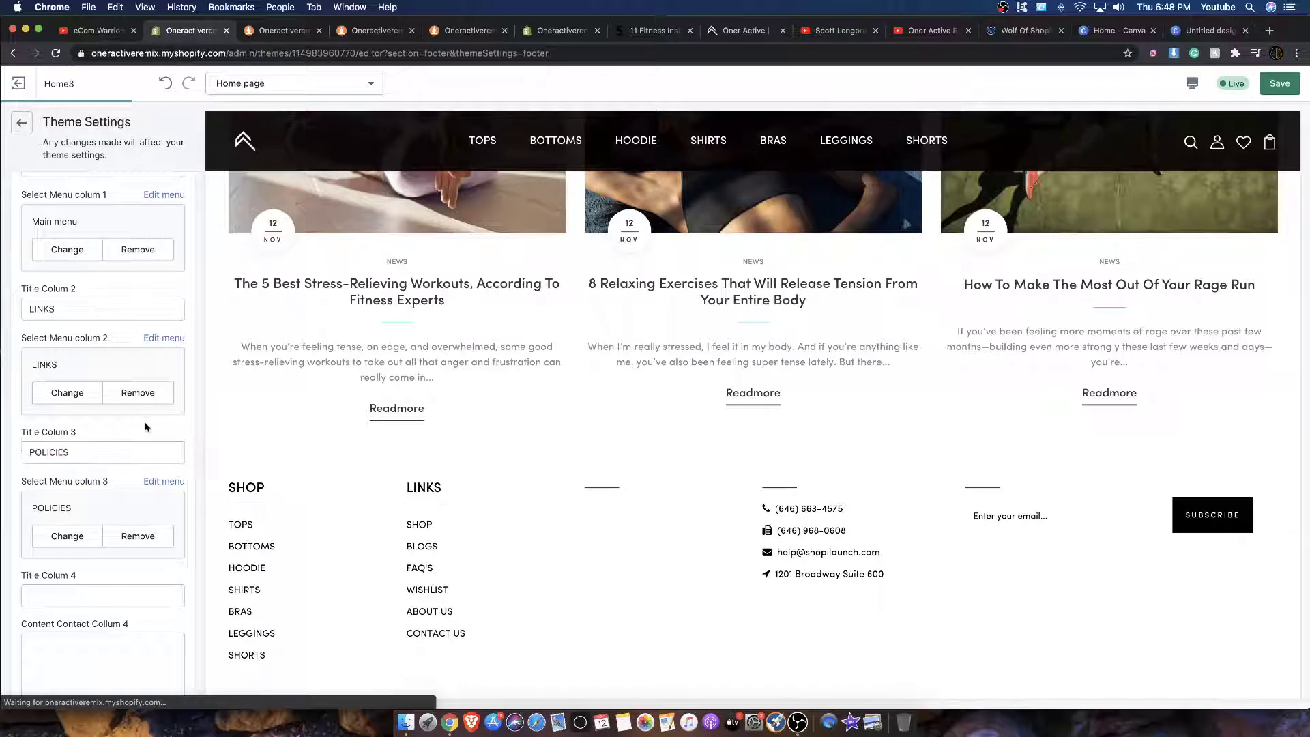
{"action": "scroll", "coordinate": [103, 409], "scroll_direction": "down", "scroll_amount": 5}
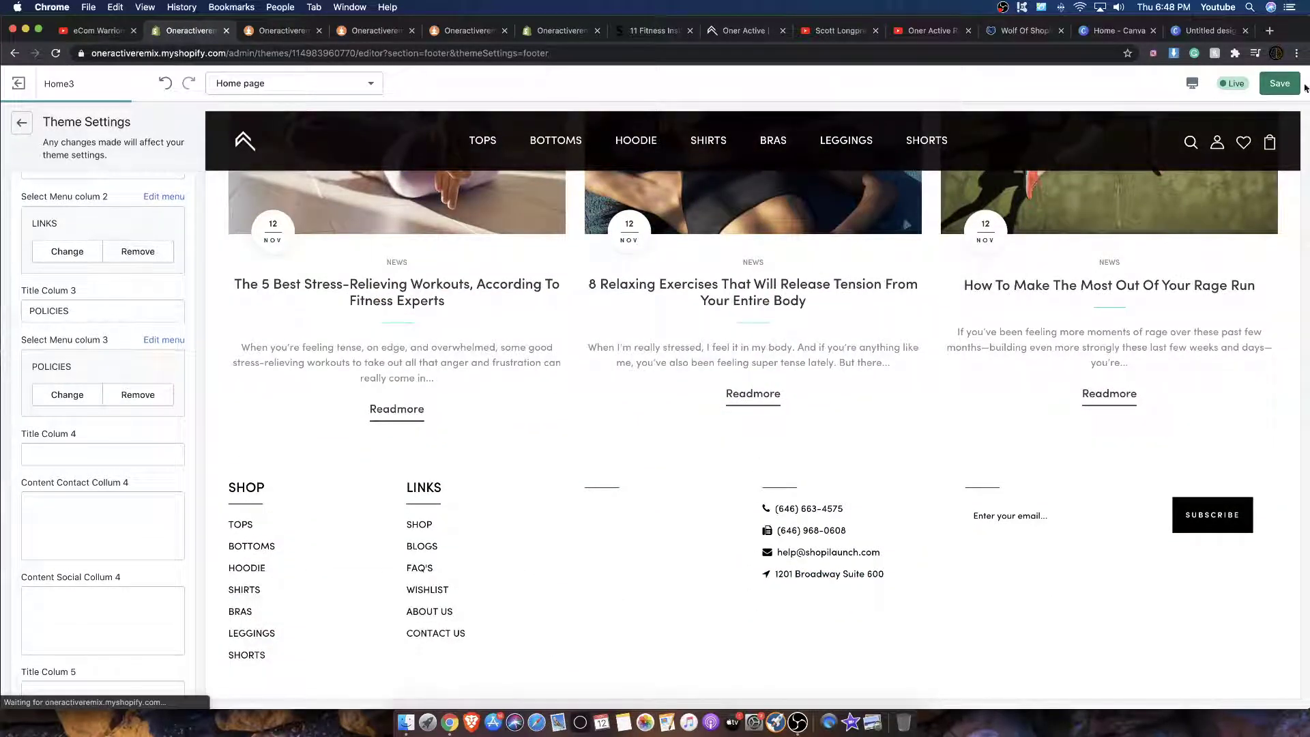
{"action": "left_click", "coordinate": [1280, 83]}
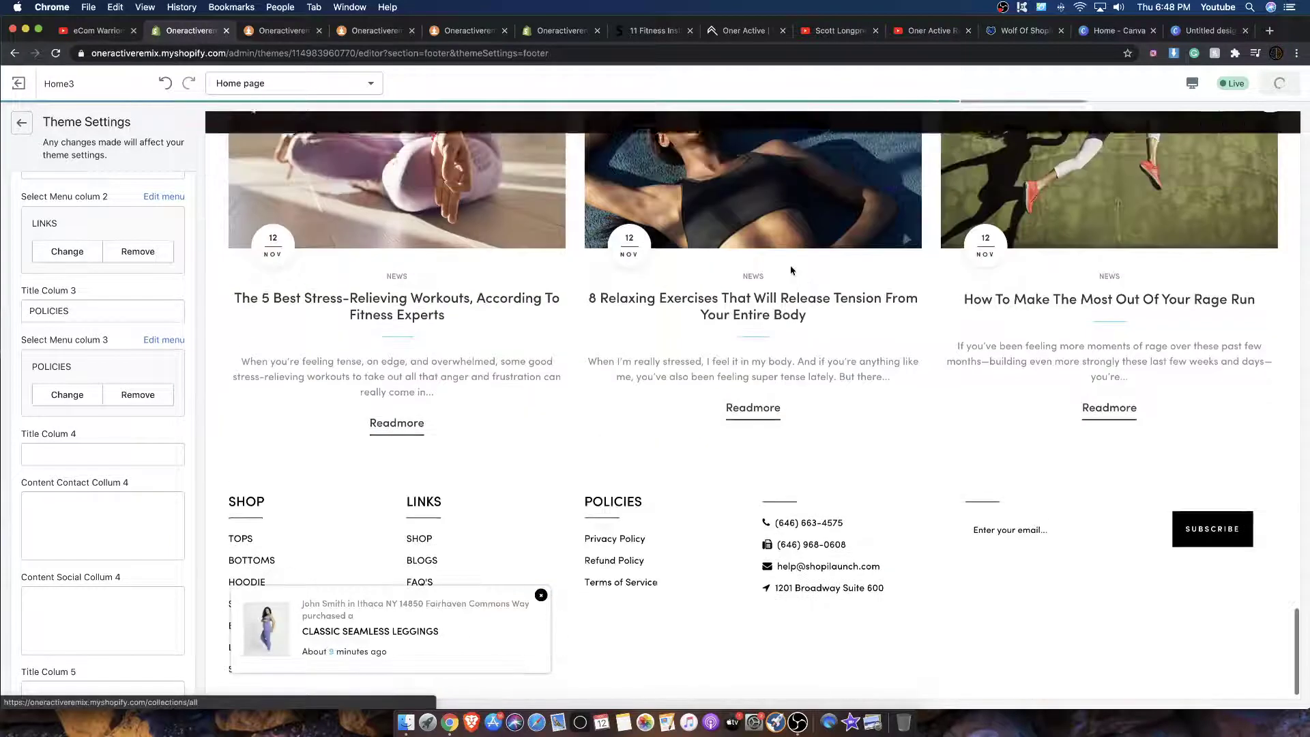
Set the title of footer column 4 to CONTACT.
{"action": "left_click", "coordinate": [106, 455]}
{"action": "type", "text": "CO"}
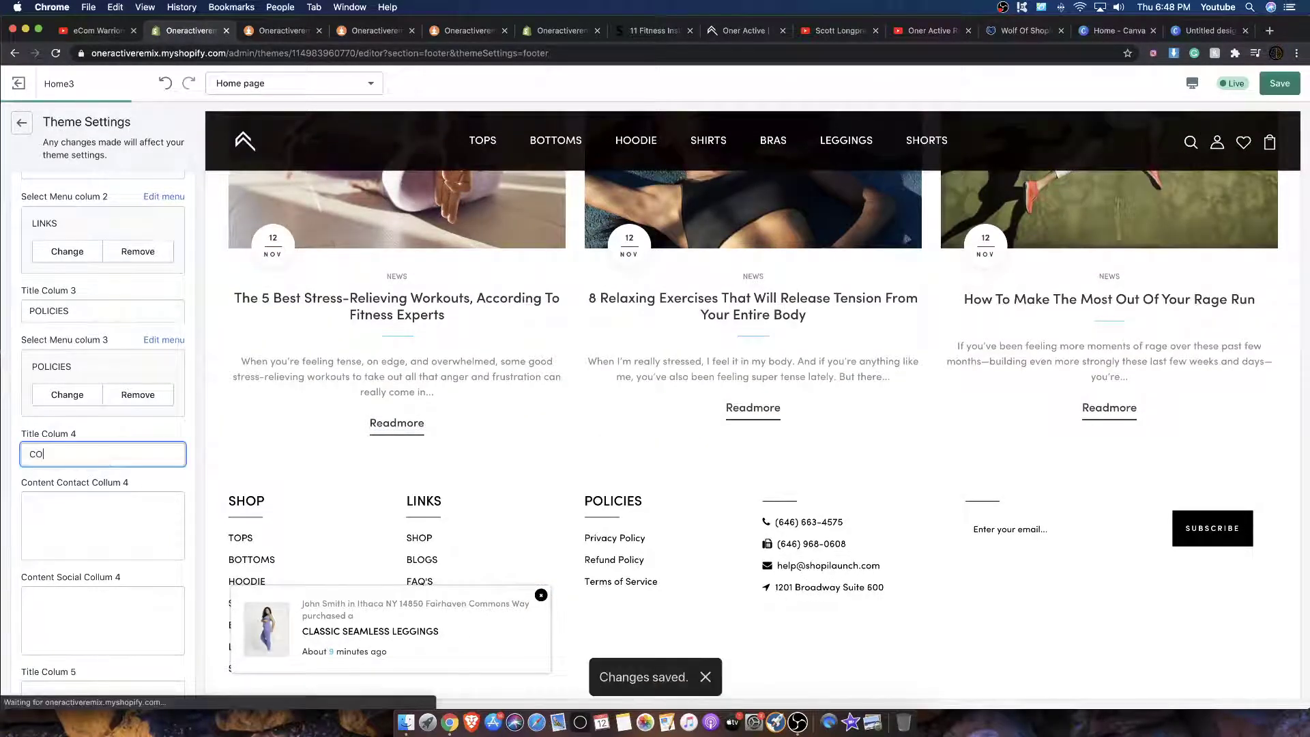
{"action": "type", "text": "NTACT"}
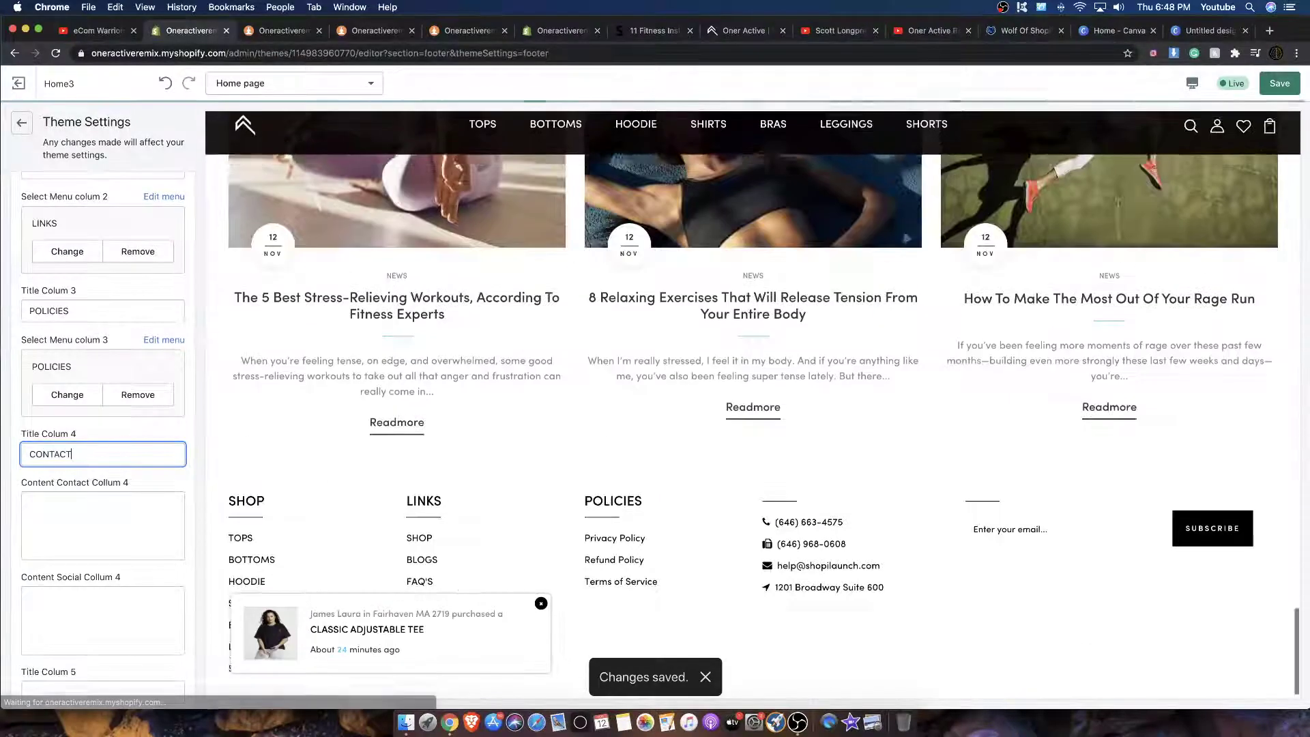
{"action": "left_click", "coordinate": [483, 491]}
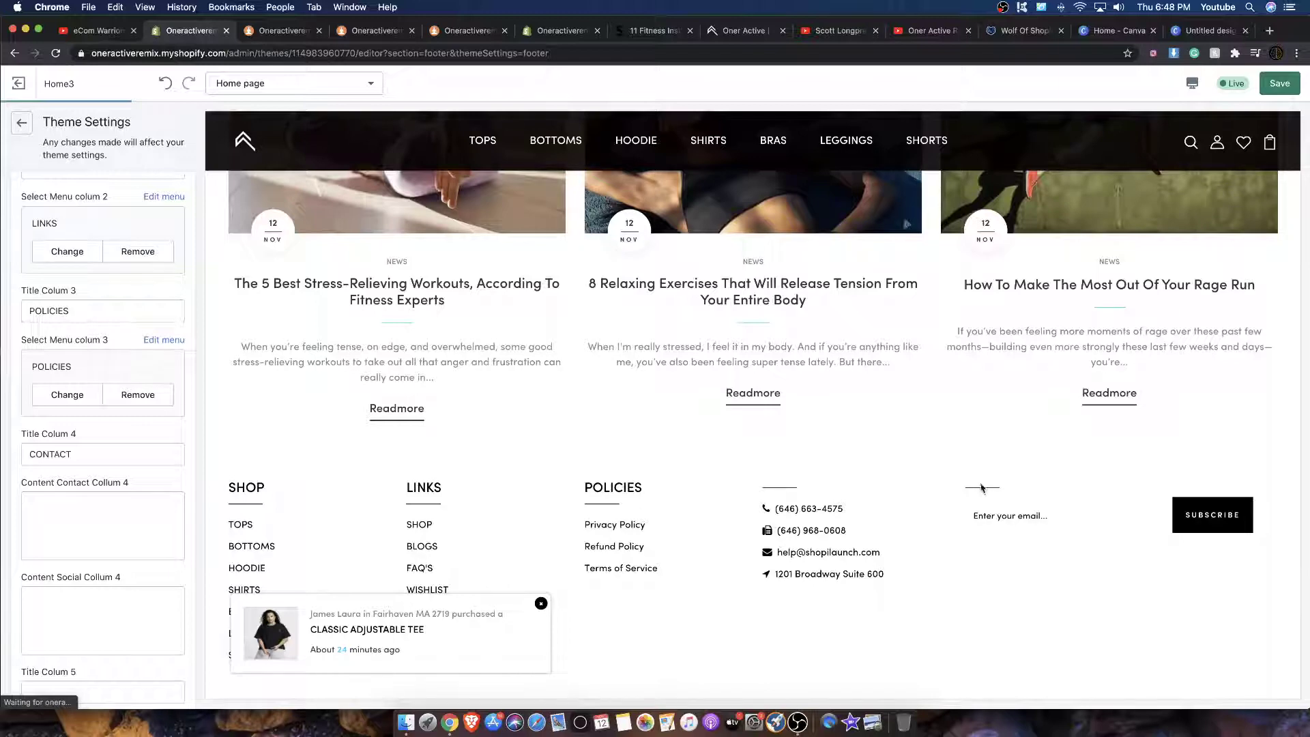
Set the title of footer column 5 to NEWSLETTER and save the theme changes.
{"action": "scroll", "coordinate": [71, 581], "scroll_direction": "down", "scroll_amount": 3}
{"action": "left_click", "coordinate": [70, 578]}
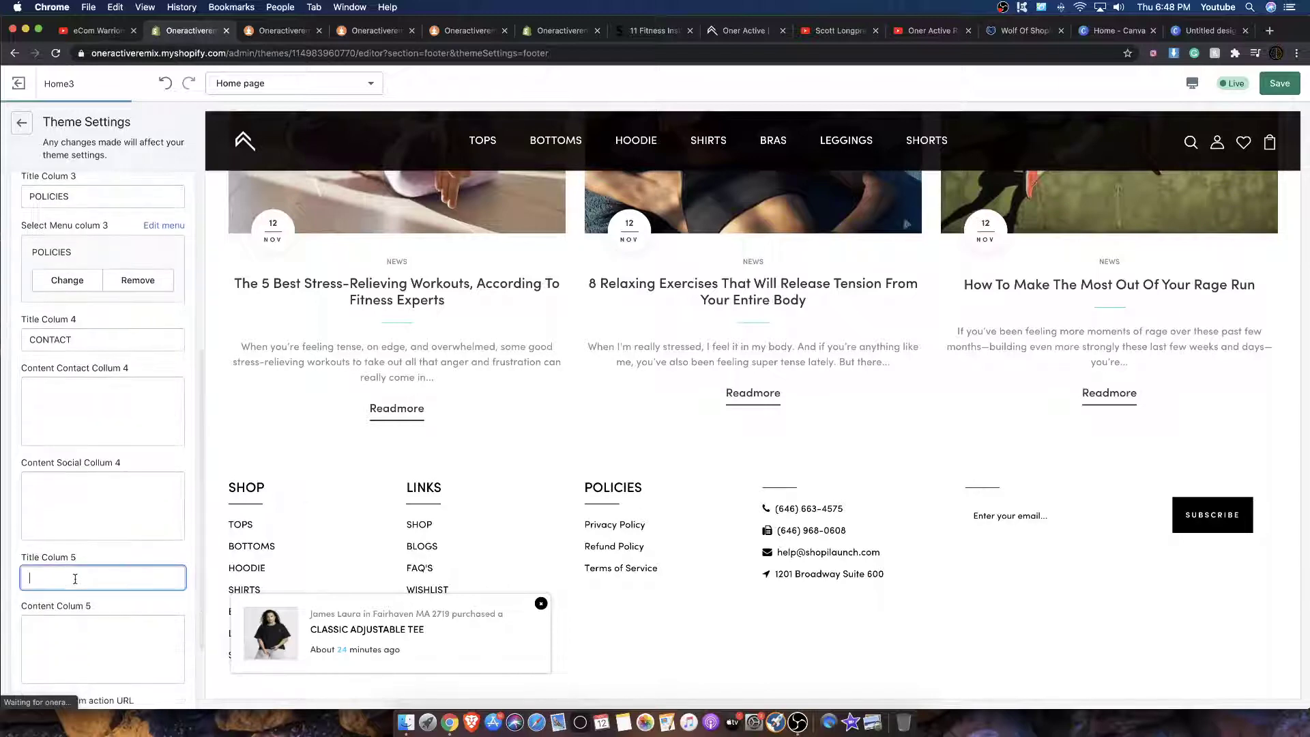
{"action": "type", "text": "NEWS"}
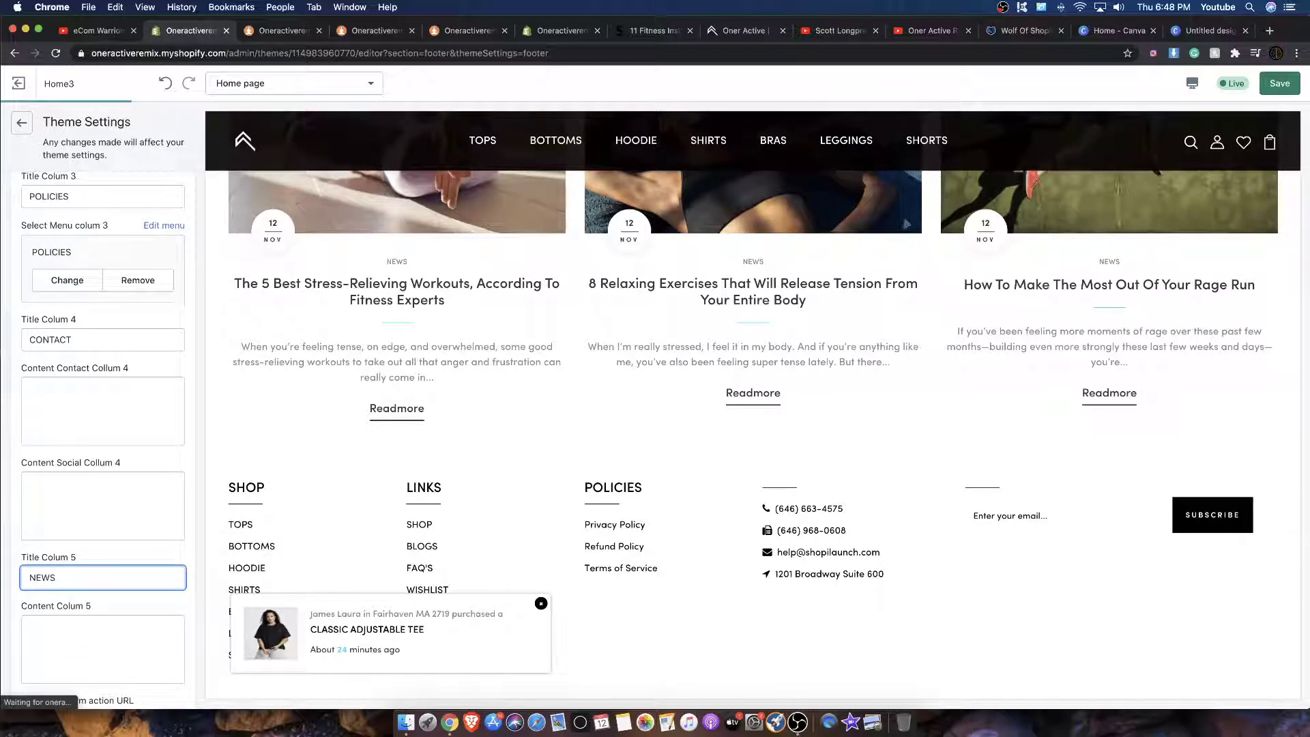
{"action": "type", "text": "LETTER"}
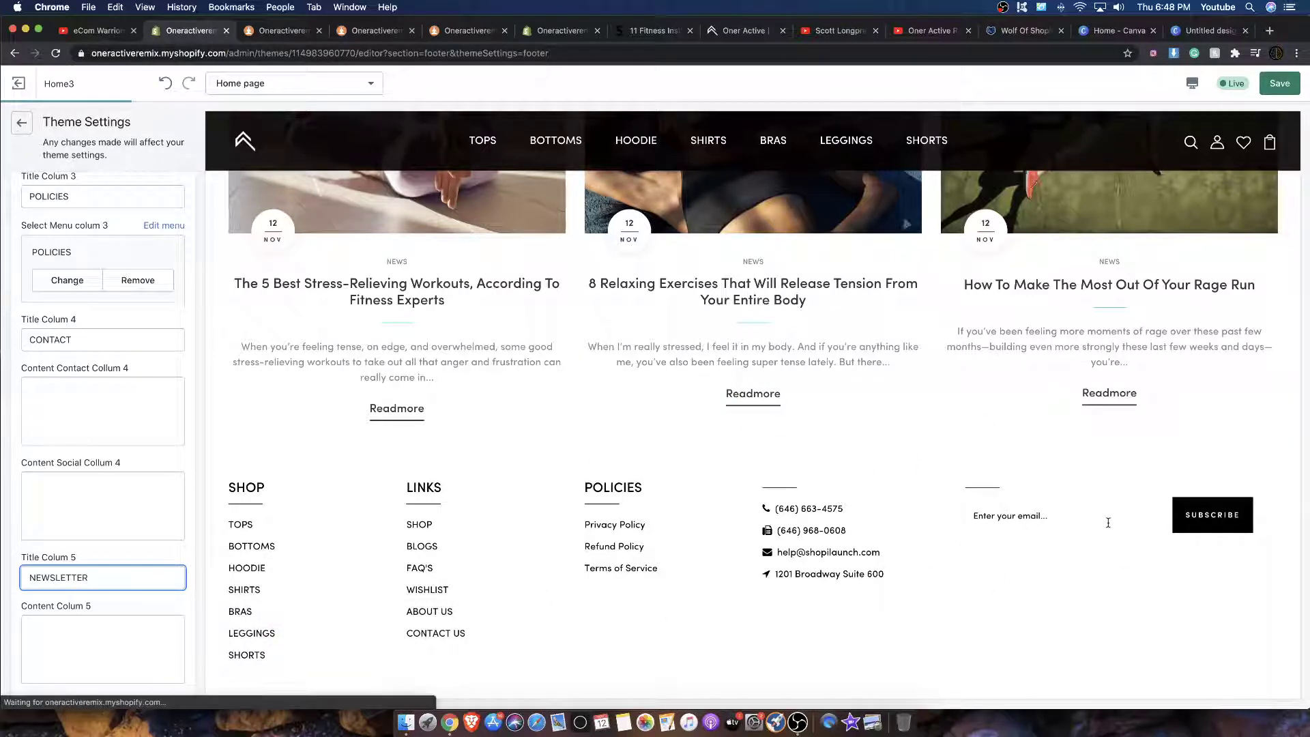
{"action": "left_click_drag", "start_coordinate": [758, 509], "coordinate": [882, 586]}
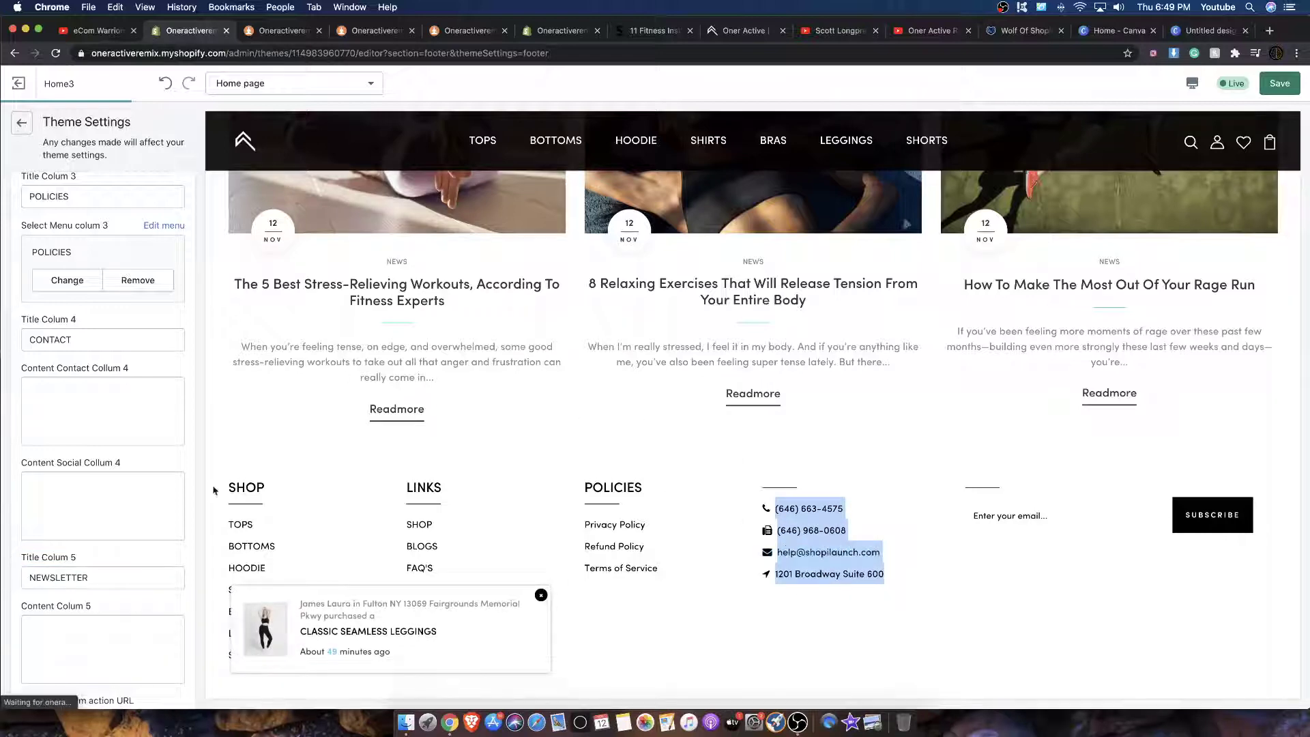
{"action": "left_click", "coordinate": [22, 124]}
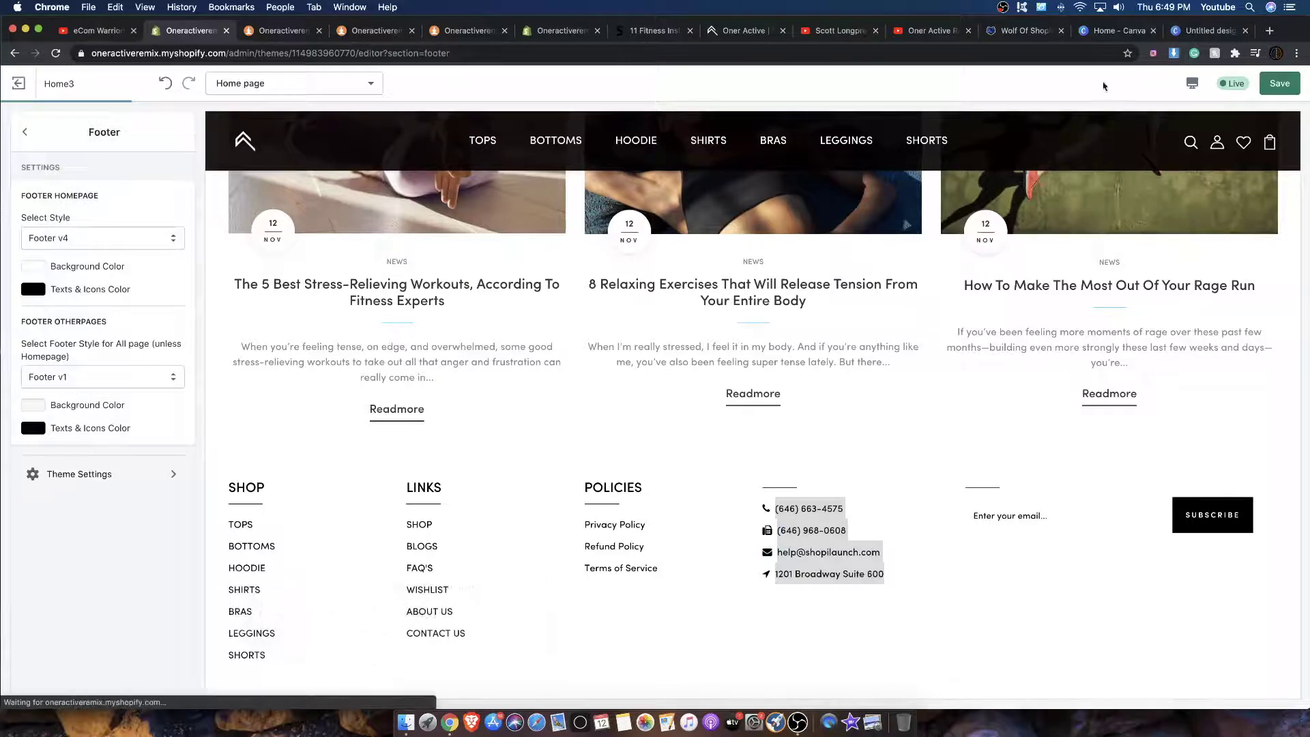
{"action": "left_click", "coordinate": [1291, 85]}
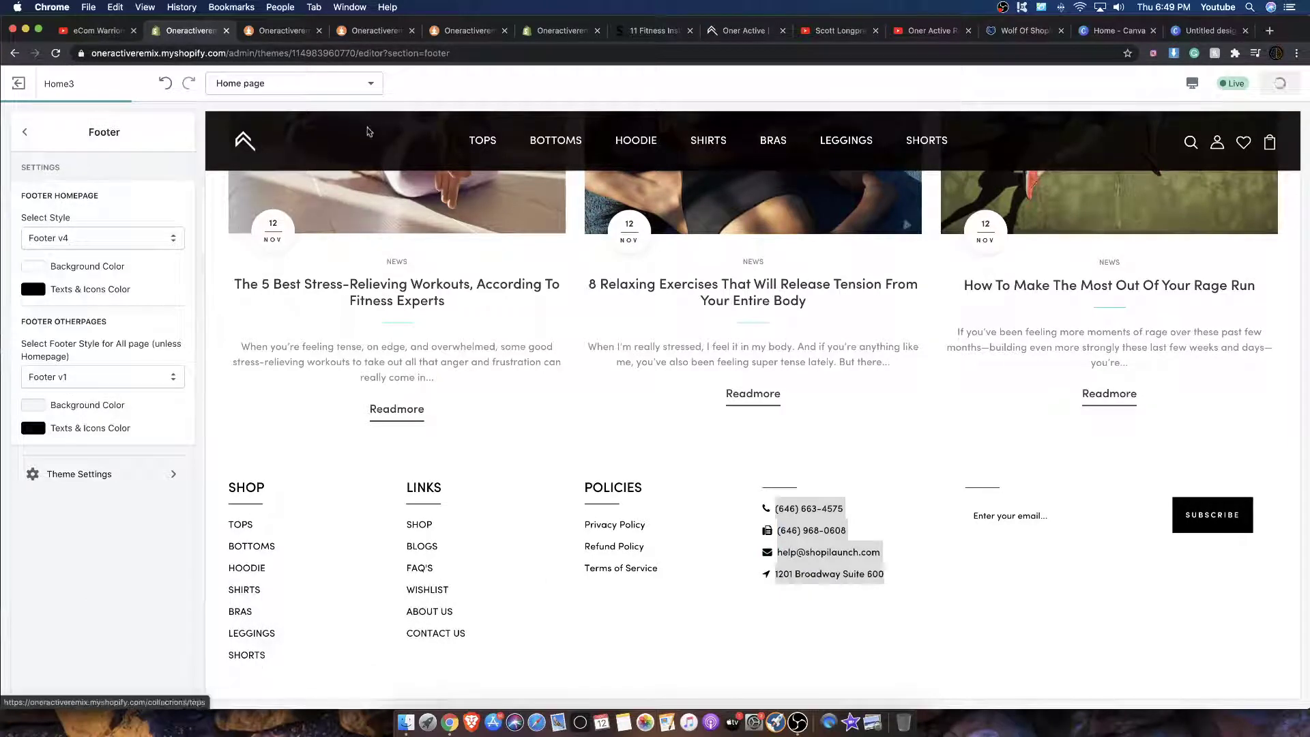
Look through the Footer v4 theme settings for the source of the default contact details in the CONTACT column.
{"action": "left_click", "coordinate": [26, 135]}
{"action": "left_click", "coordinate": [94, 665]}
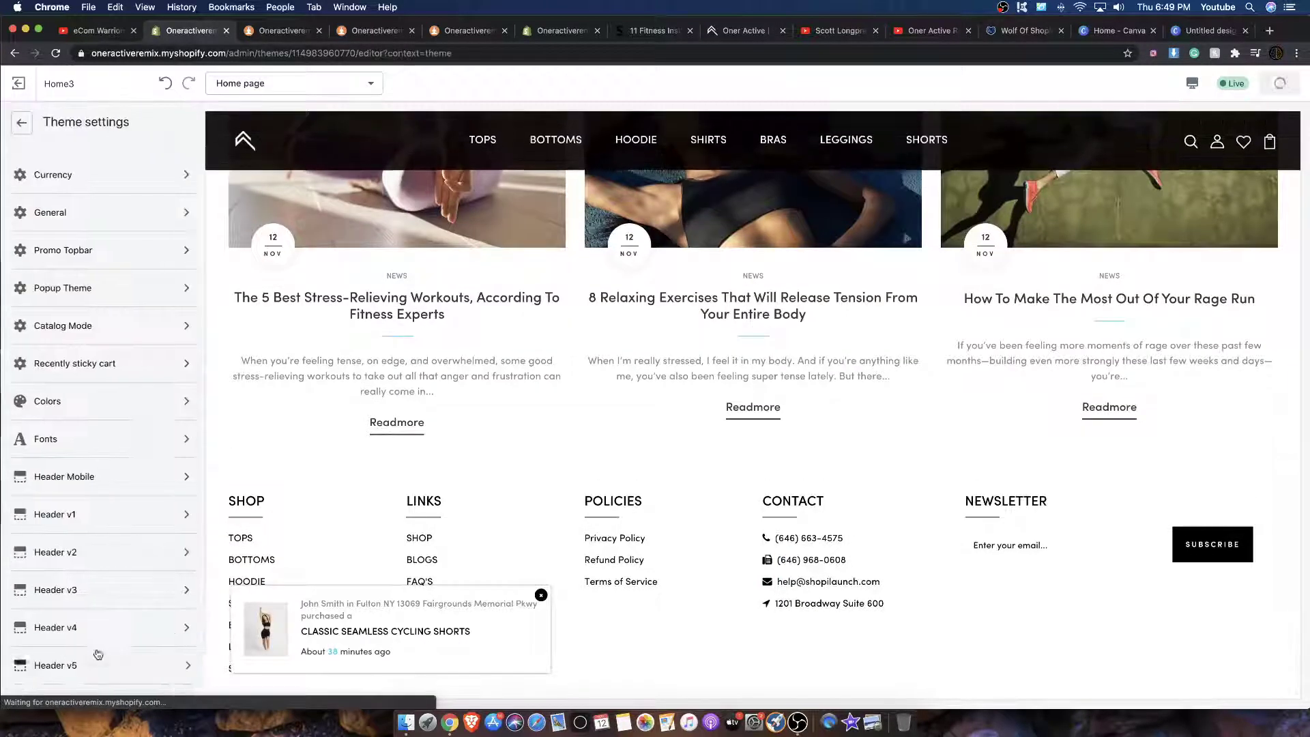
{"action": "scroll", "coordinate": [103, 478], "scroll_direction": "down", "scroll_amount": 10}
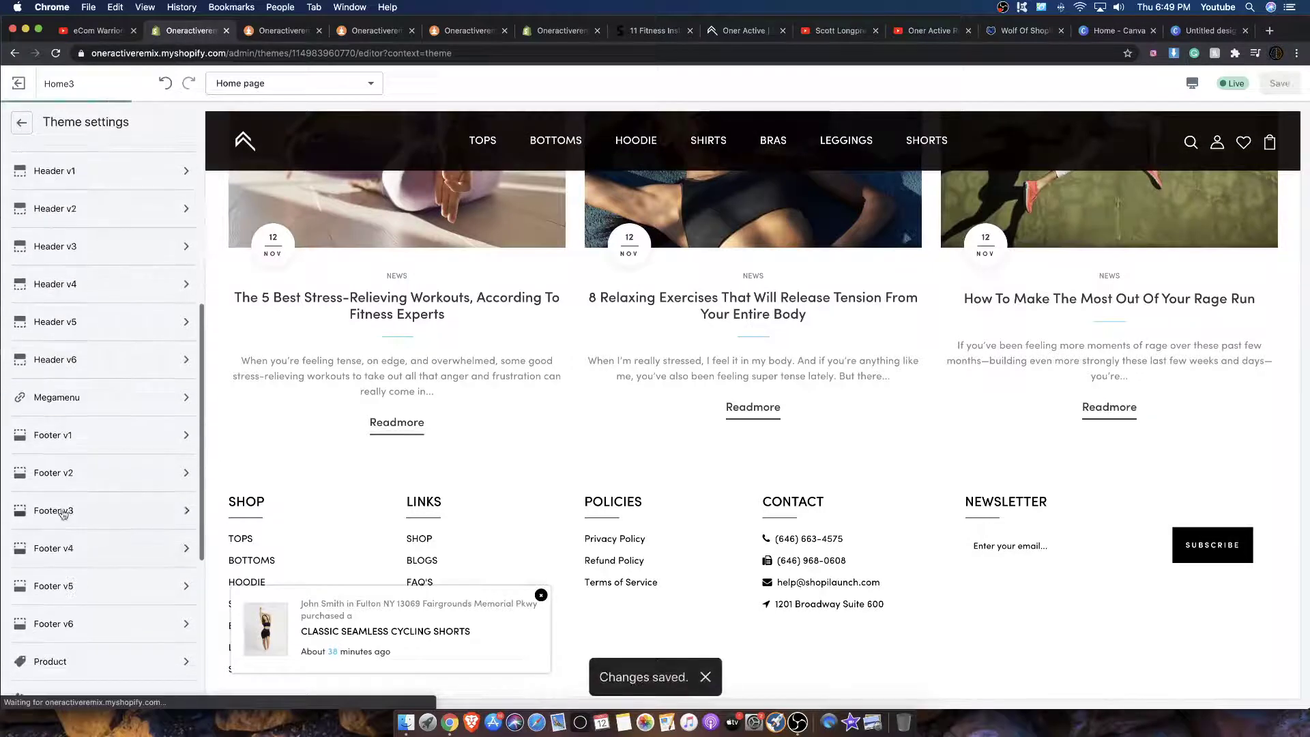
{"action": "left_click", "coordinate": [55, 548]}
{"action": "scroll", "coordinate": [54, 437], "scroll_direction": "down", "scroll_amount": 6}
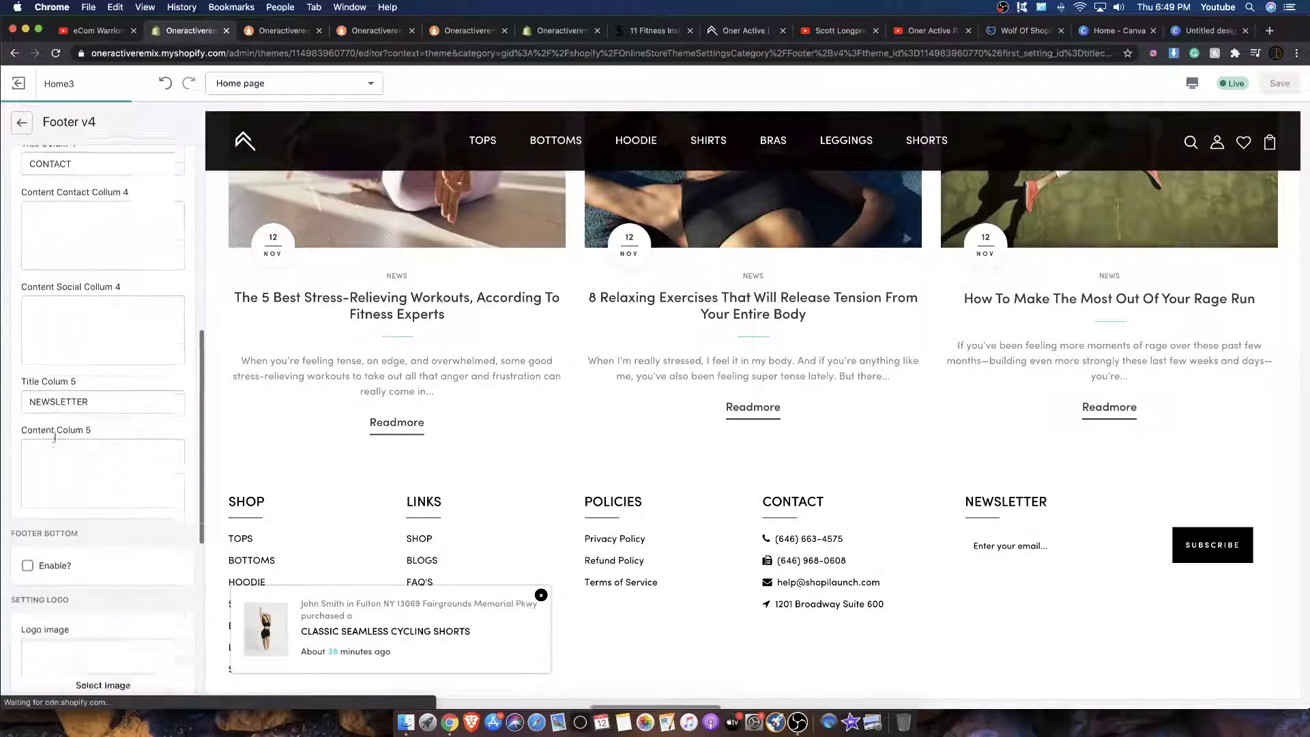
{"action": "scroll", "coordinate": [55, 437], "scroll_direction": "down", "scroll_amount": 5}
{"action": "scroll", "coordinate": [62, 409], "scroll_direction": "up", "scroll_amount": 10}
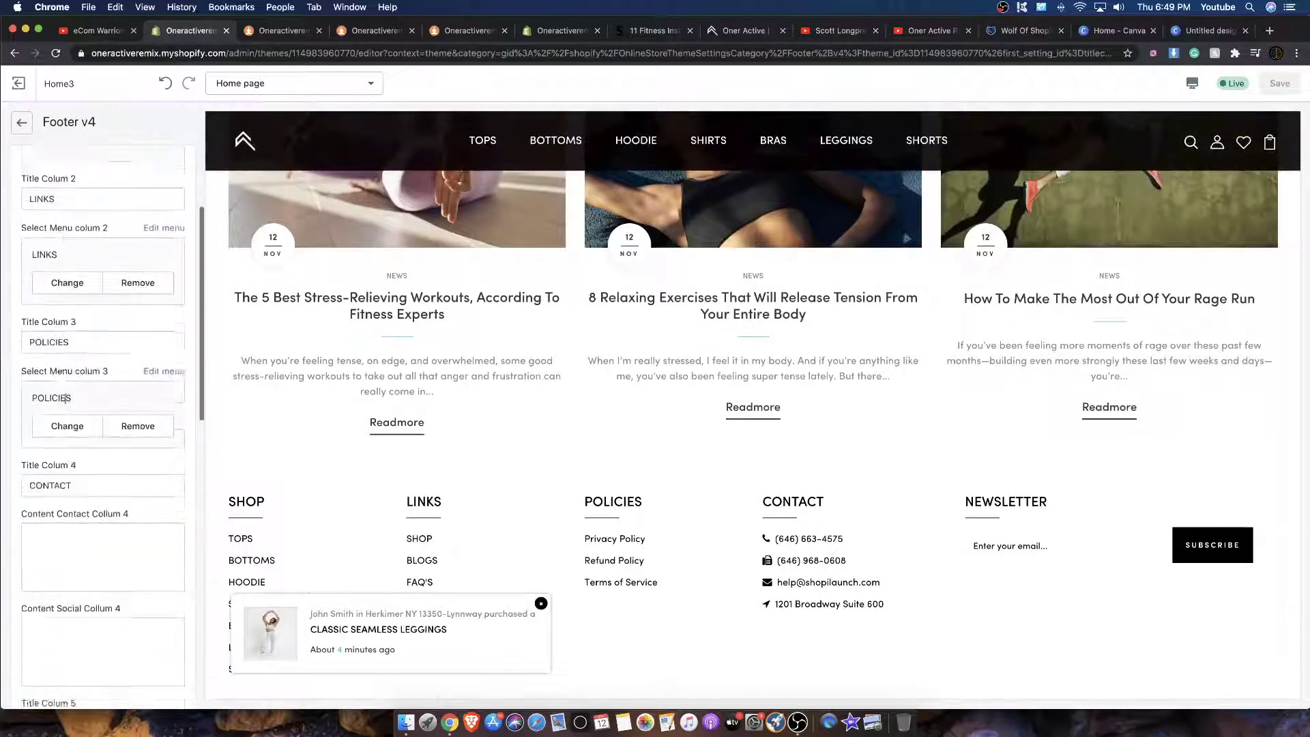
{"action": "scroll", "coordinate": [65, 398], "scroll_direction": "up", "scroll_amount": 4}
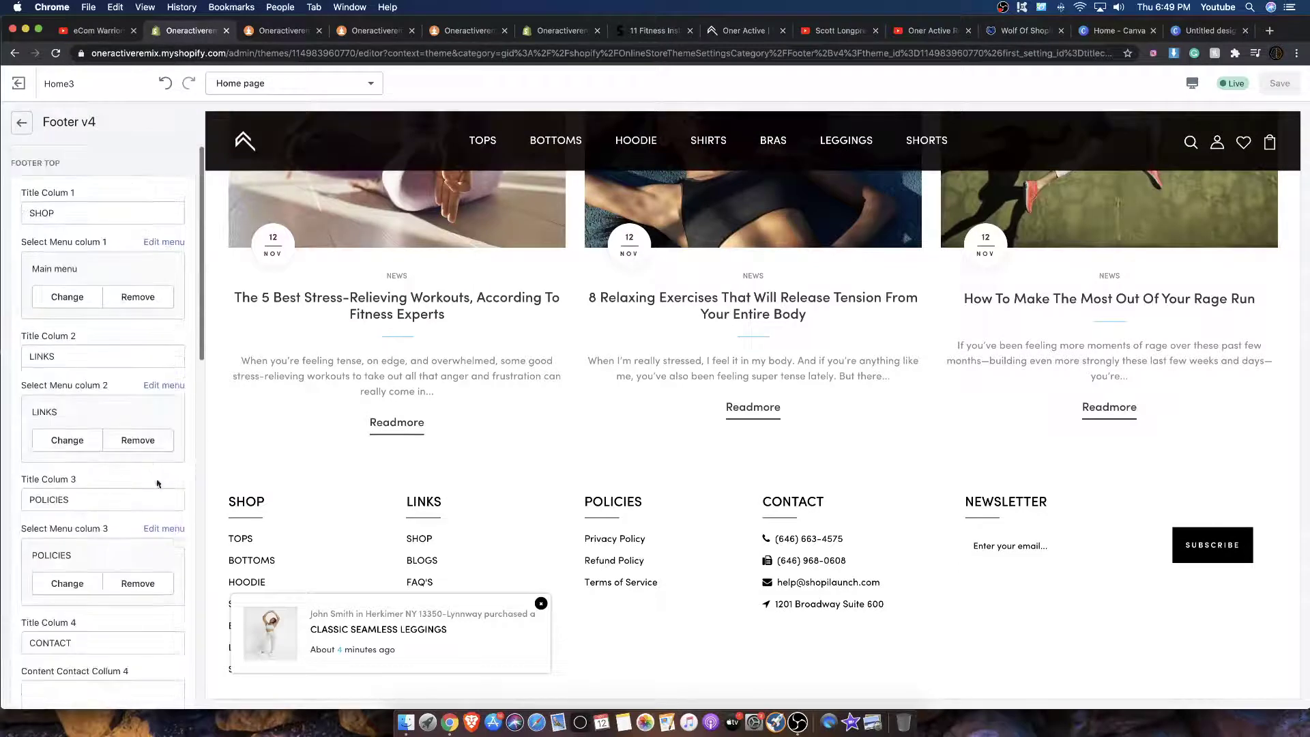
Leave the theme customizer and open the code of the current Home3 theme for editing.
{"action": "left_click", "coordinate": [25, 99]}
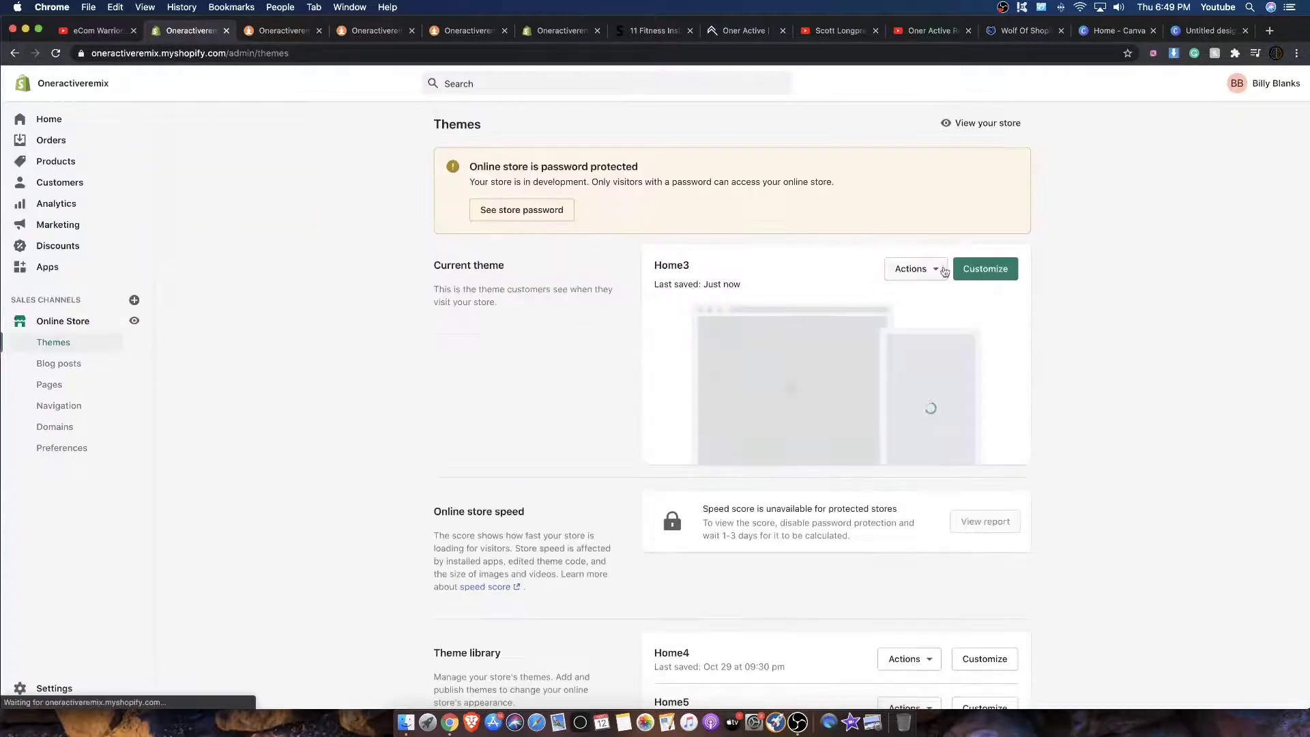
{"action": "left_click", "coordinate": [914, 268]}
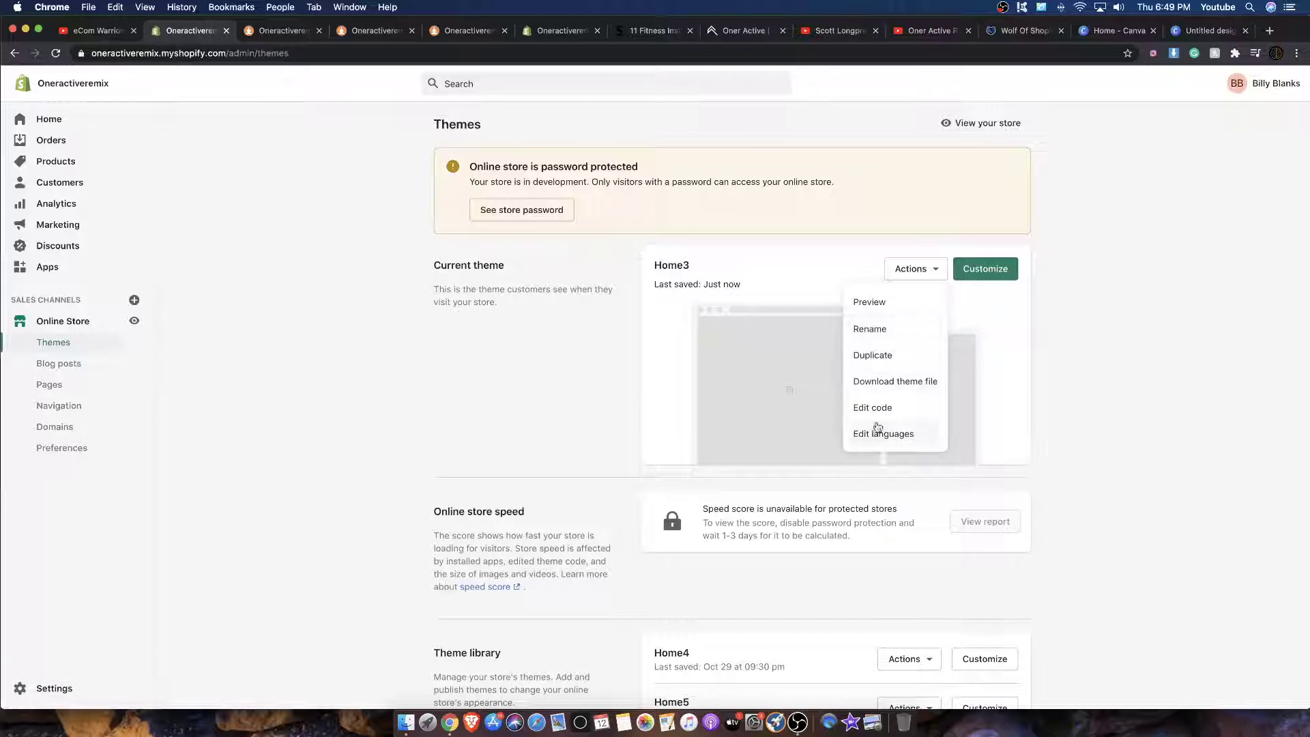
{"action": "left_click", "coordinate": [863, 408]}
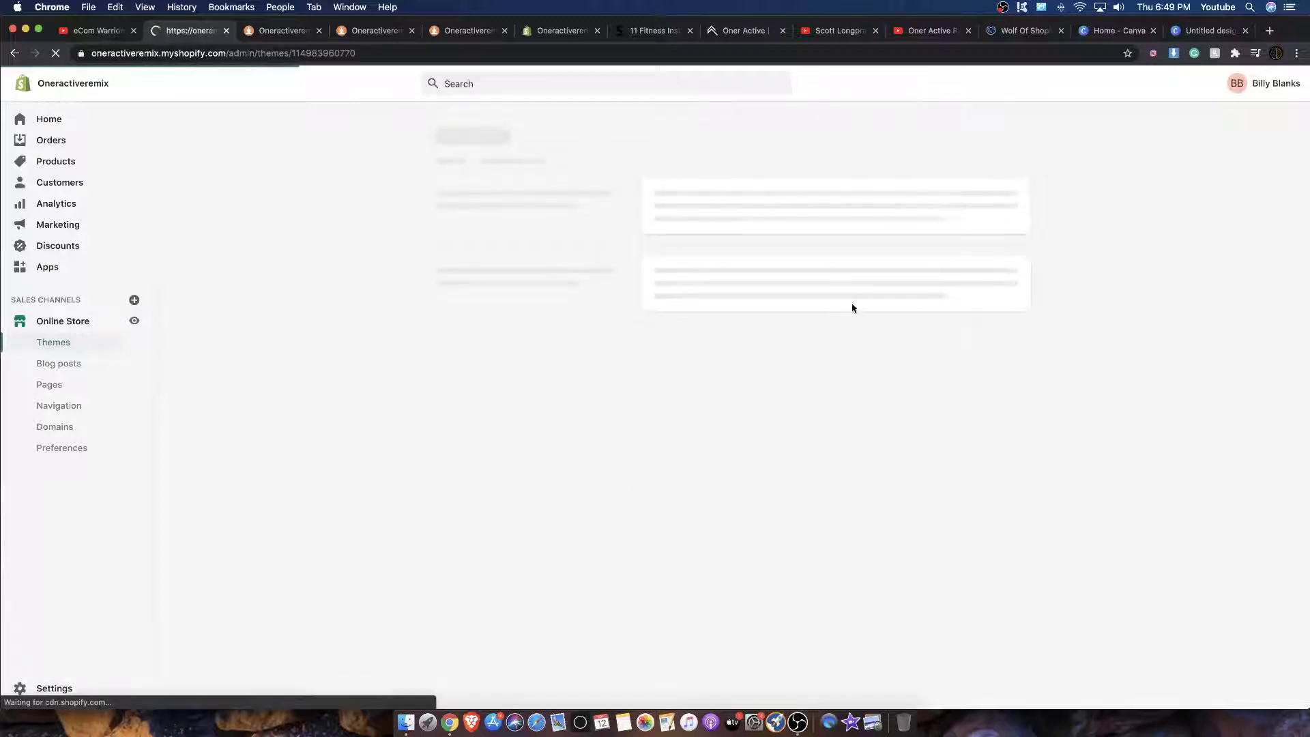
Browse the theme's template files, viewing collection.list.liquid and collection.sub-collection3.liquid.
{"action": "scroll", "coordinate": [309, 330], "scroll_direction": "down", "scroll_amount": 1}
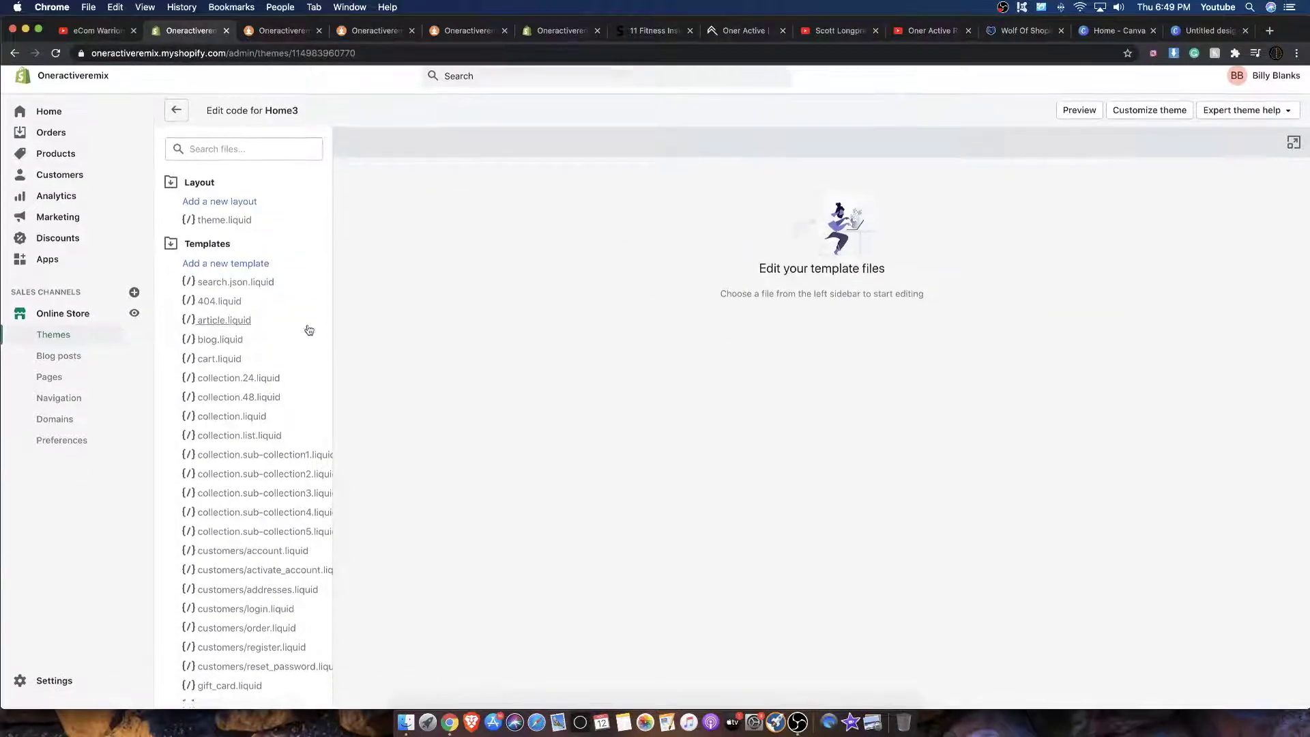
{"action": "scroll", "coordinate": [310, 330], "scroll_direction": "down", "scroll_amount": 3}
{"action": "left_click", "coordinate": [228, 343]}
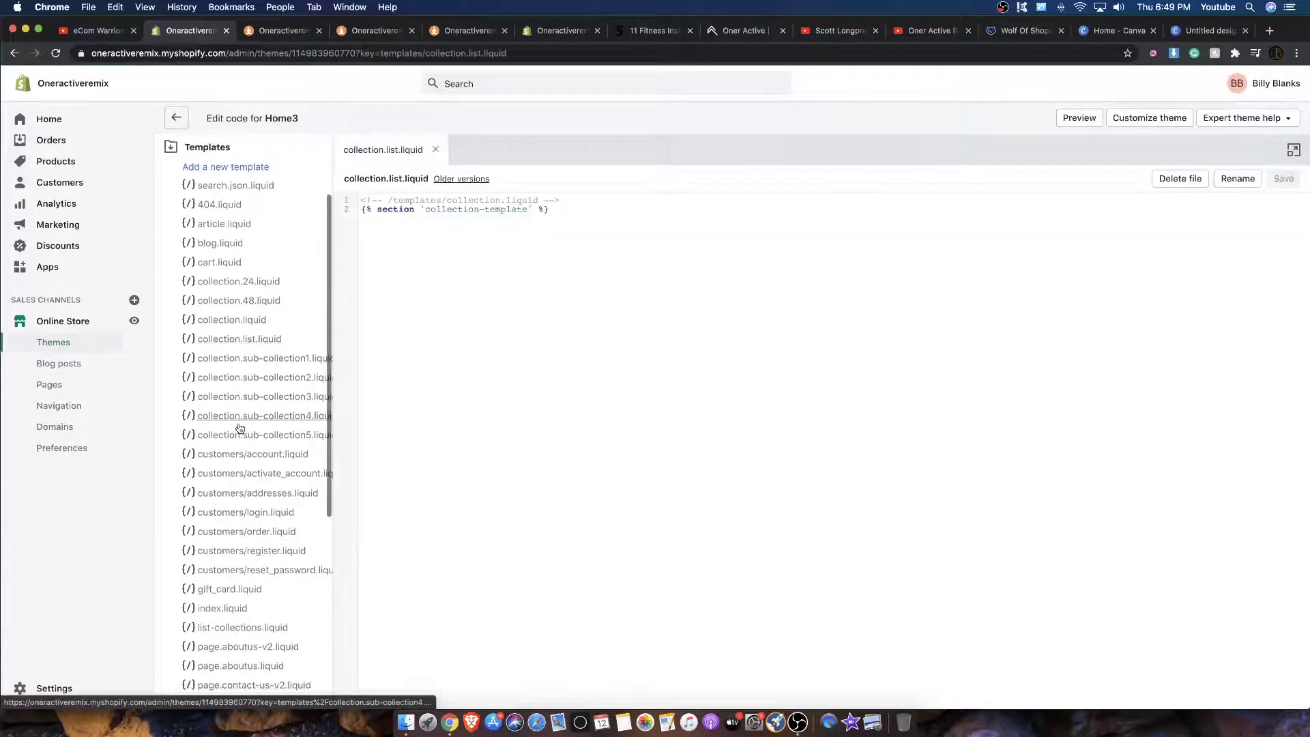
{"action": "scroll", "coordinate": [240, 429], "scroll_direction": "down", "scroll_amount": 1}
{"action": "left_click", "coordinate": [254, 395]}
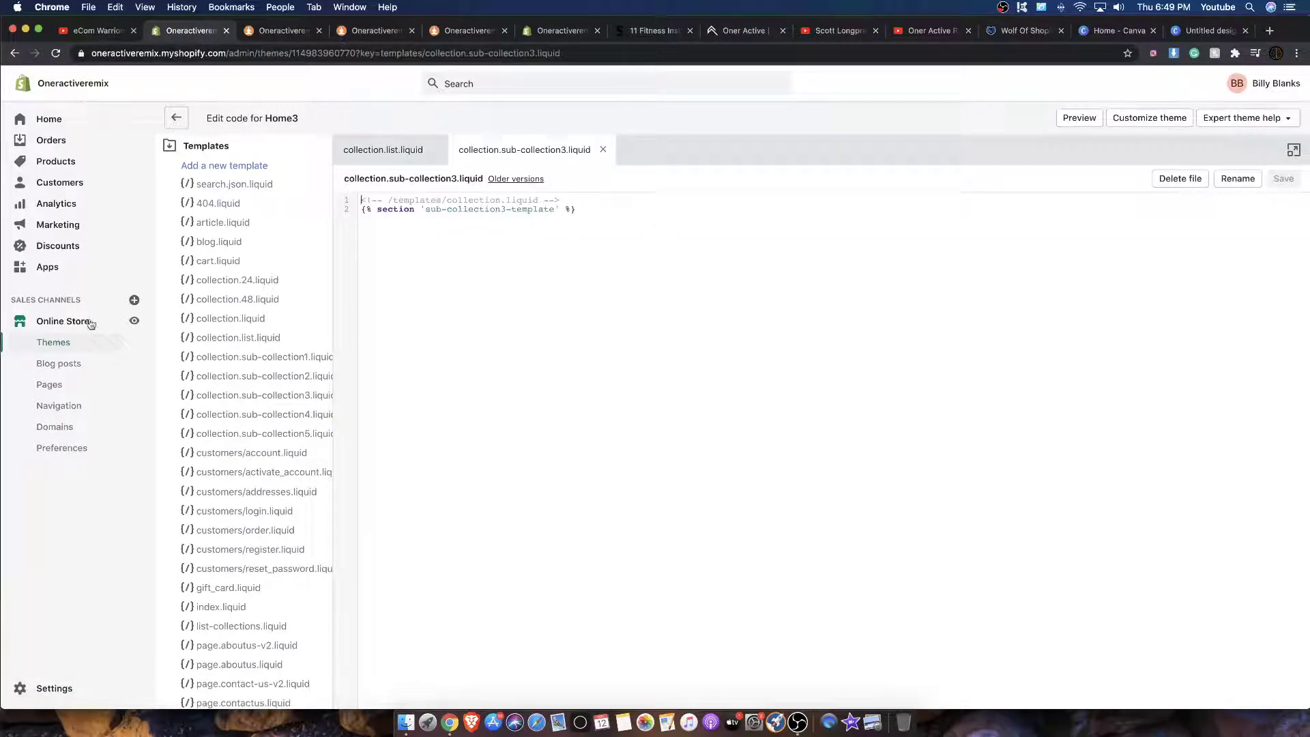
Open the online store in a new tab and examine the contact details in the home page footer.
{"action": "left_click", "coordinate": [140, 318]}
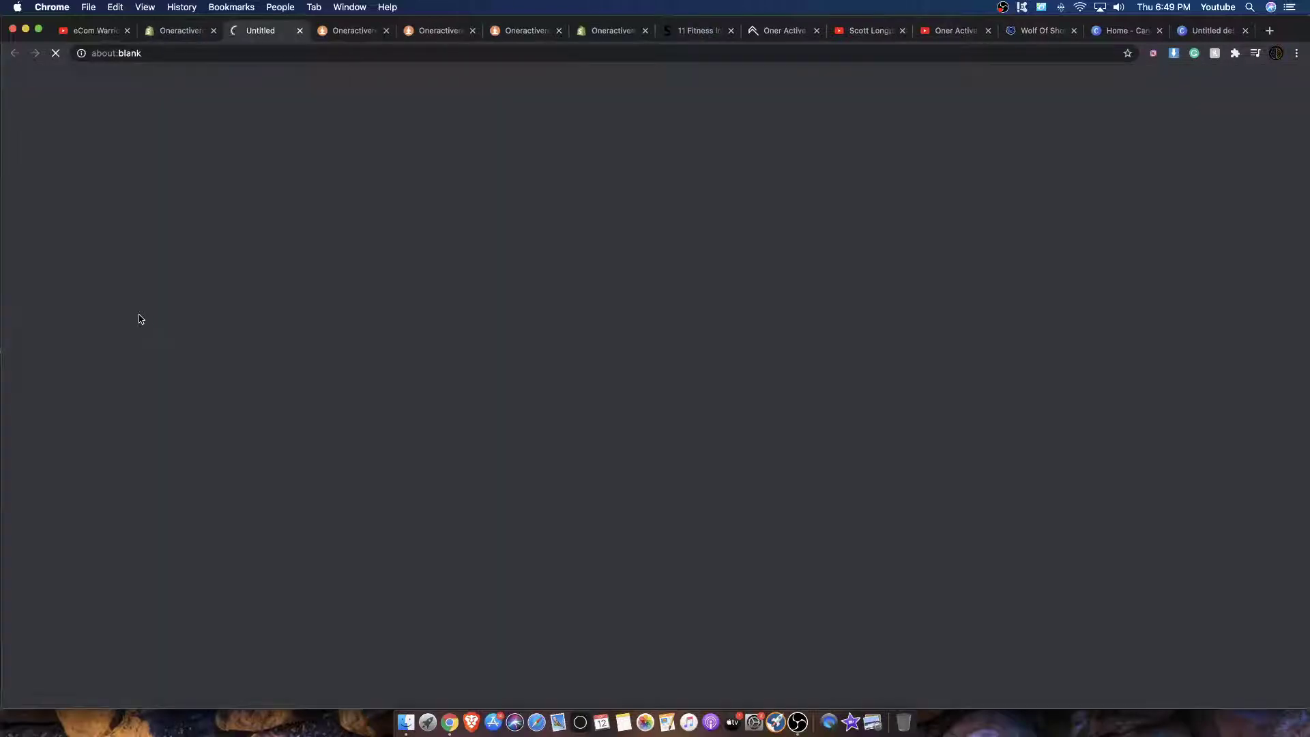
{"action": "scroll", "coordinate": [512, 351], "scroll_direction": "down", "scroll_amount": 20}
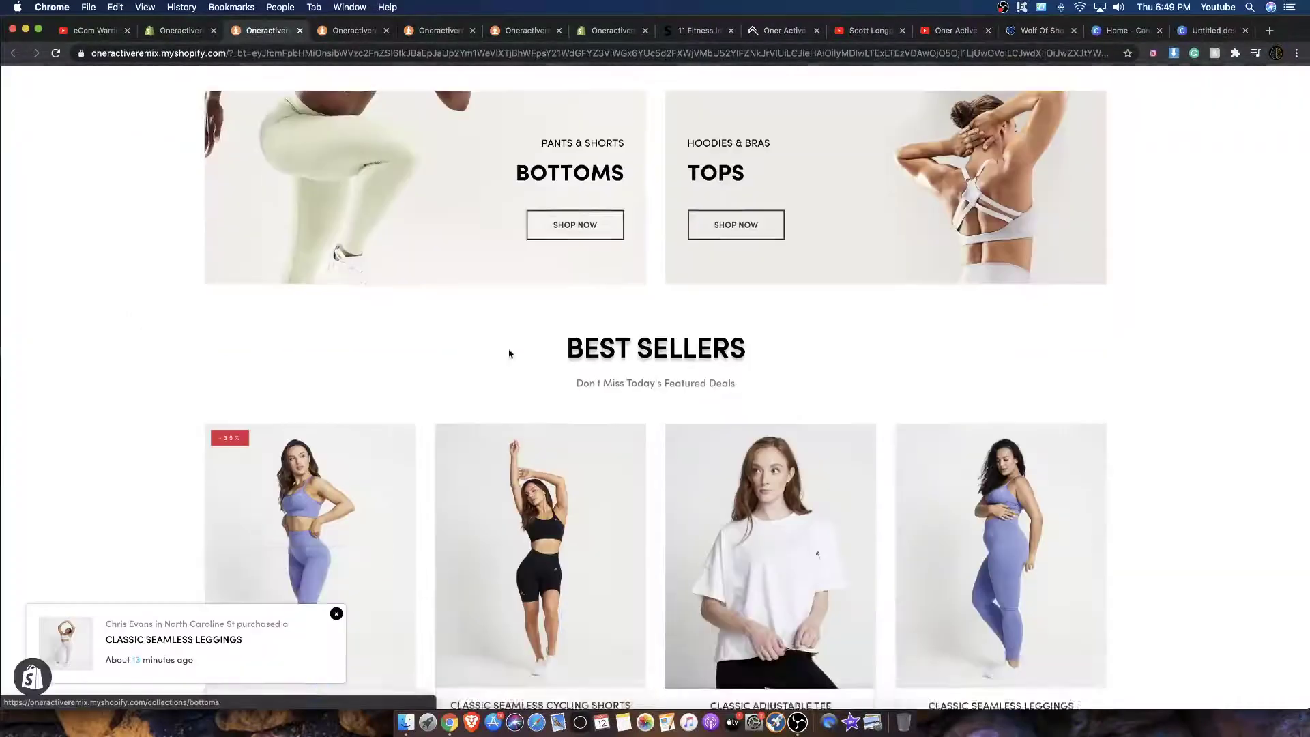
{"action": "scroll", "coordinate": [591, 351], "scroll_direction": "down", "scroll_amount": 15}
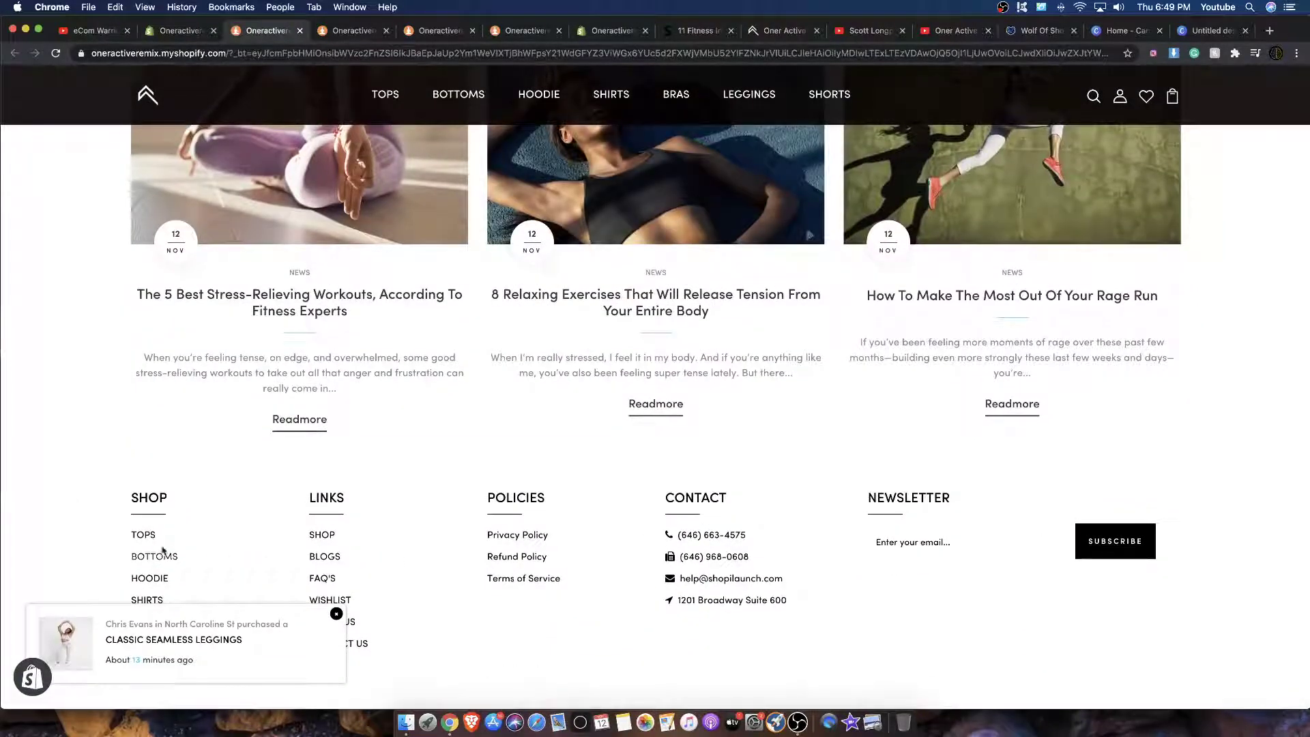
Dismiss the sales notification, look over the home page sections, and open the Classic Seamless Cycling Shorts from Best Sellers.
{"action": "left_click", "coordinate": [337, 613]}
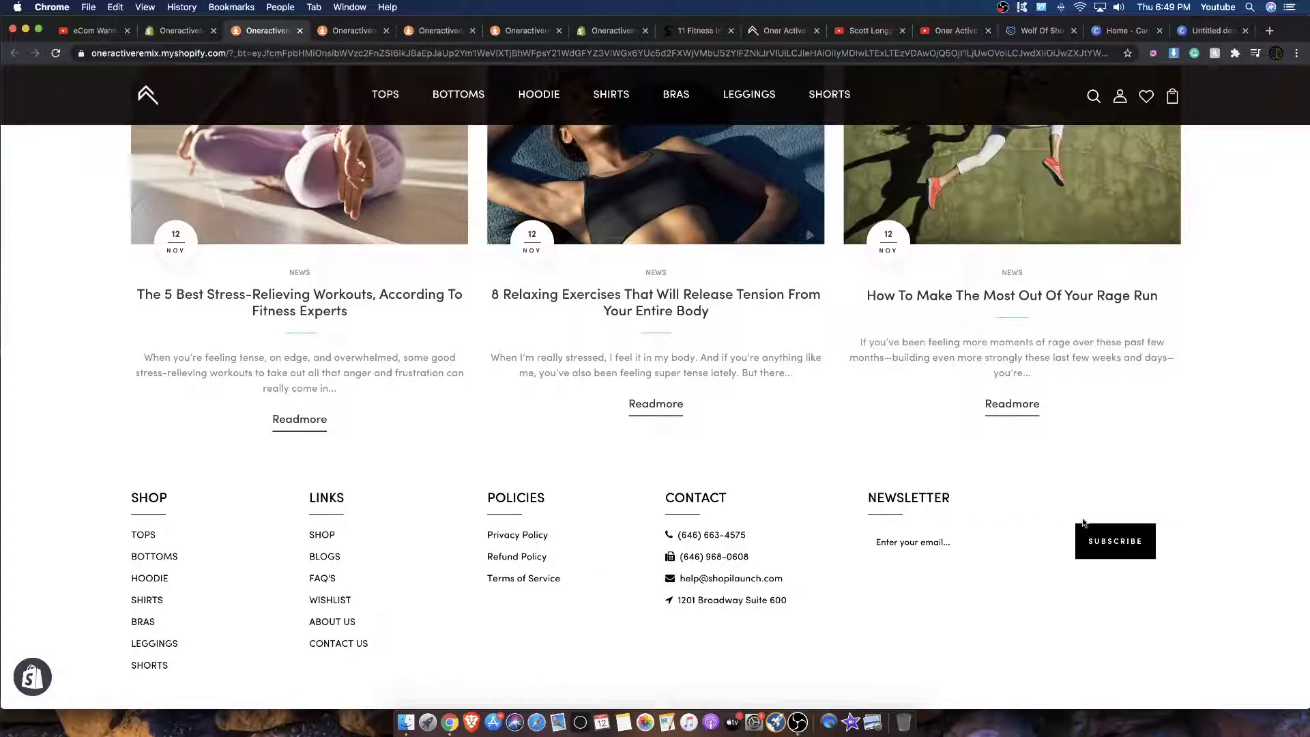
{"action": "scroll", "coordinate": [1201, 473], "scroll_direction": "up", "scroll_amount": 20}
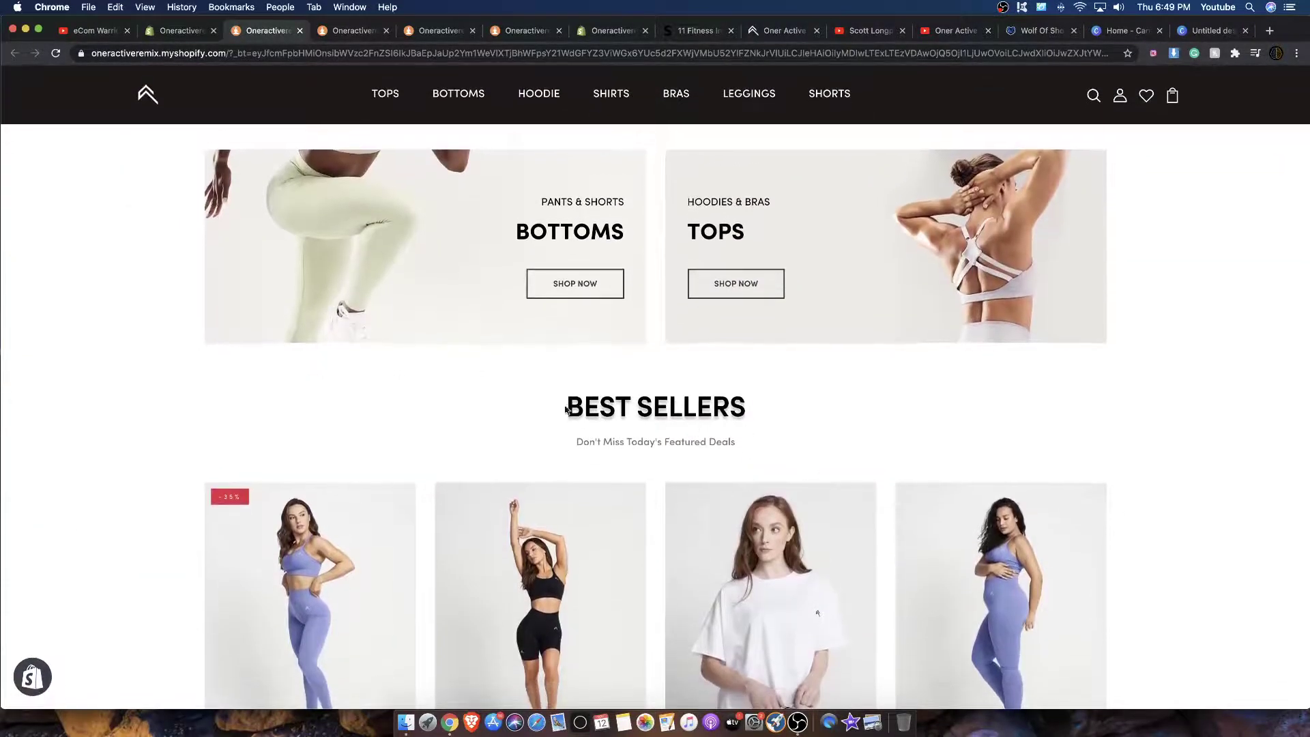
{"action": "scroll", "coordinate": [565, 410], "scroll_direction": "down", "scroll_amount": 8}
{"action": "scroll", "coordinate": [562, 411], "scroll_direction": "up", "scroll_amount": 10}
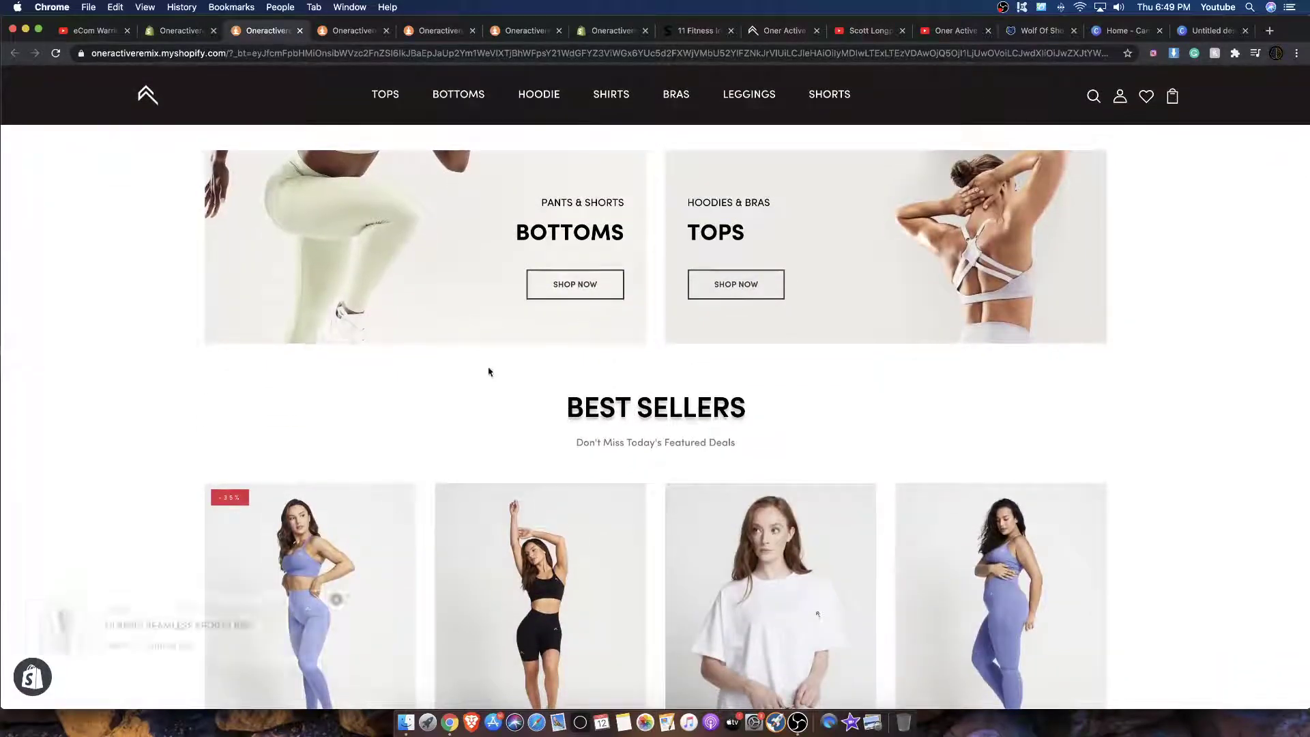
{"action": "left_click", "coordinate": [556, 498]}
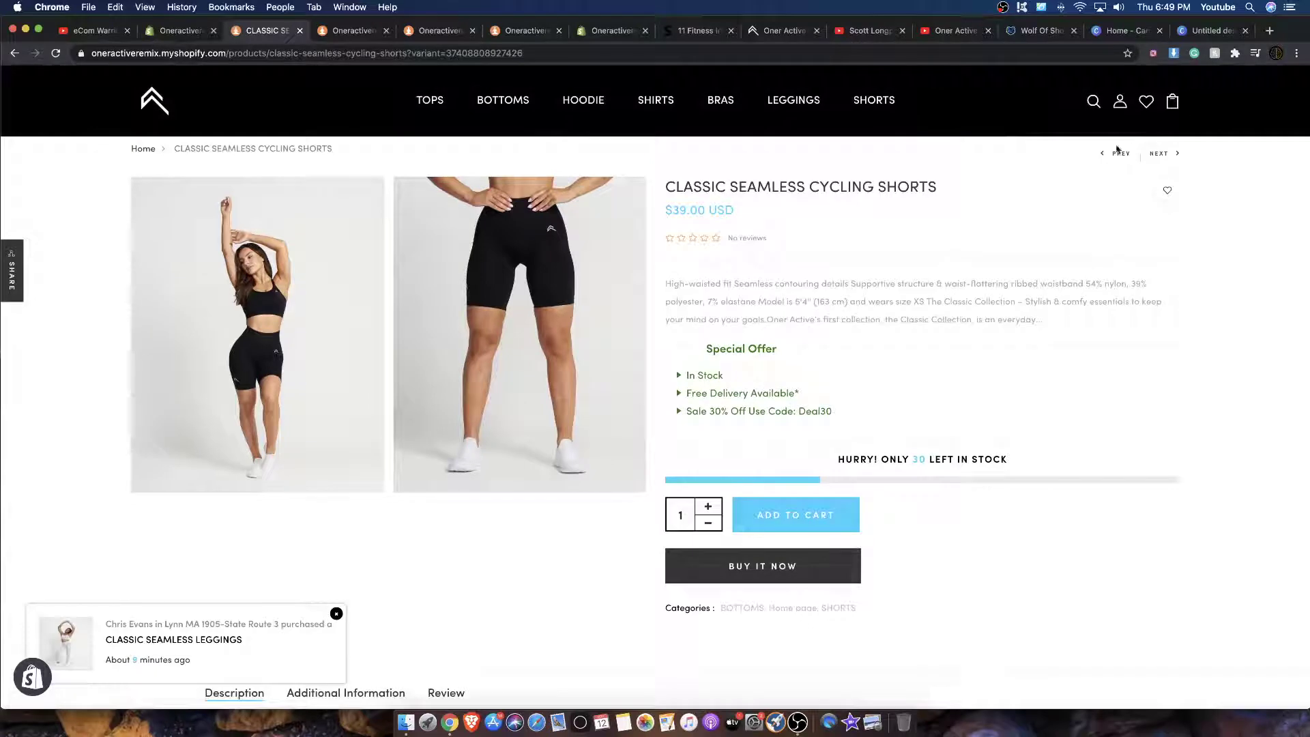
Add the Classic Seamless Cycling Shorts to the cart, agree to the terms and proceed to checkout.
{"action": "left_click", "coordinate": [767, 520]}
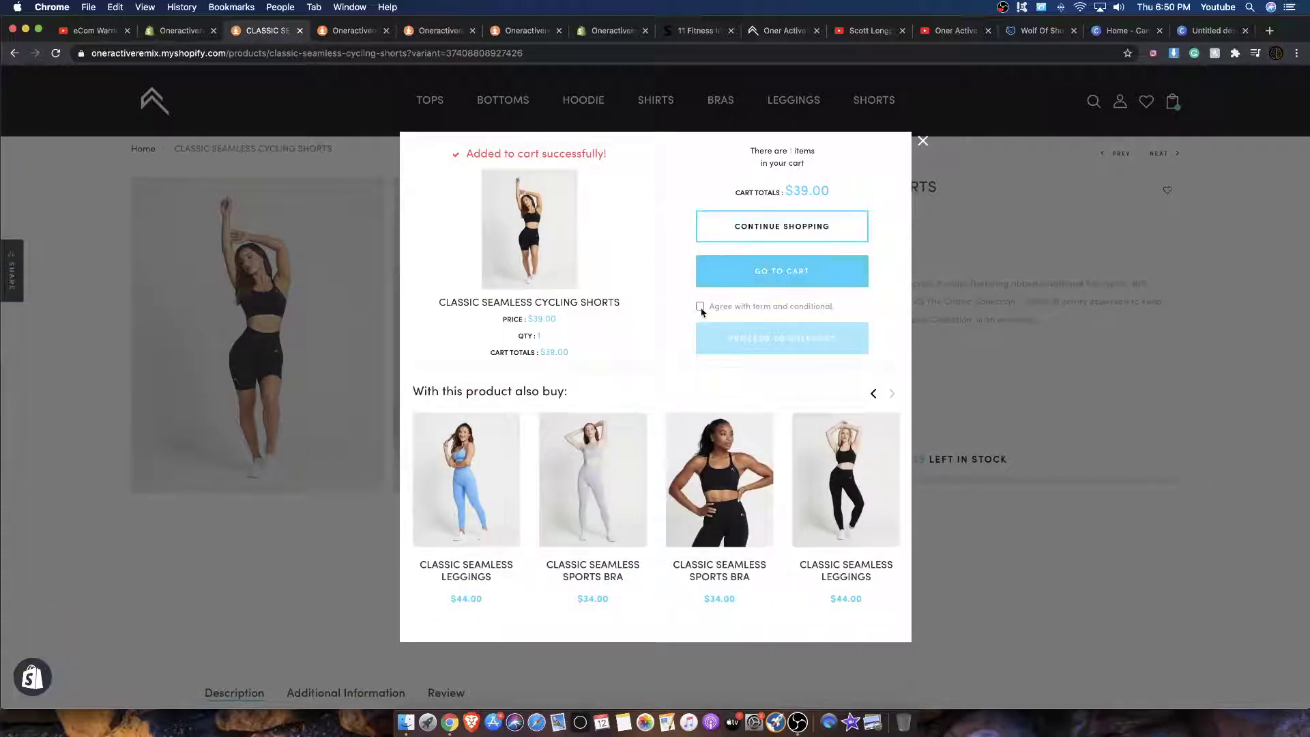
{"action": "left_click", "coordinate": [700, 307]}
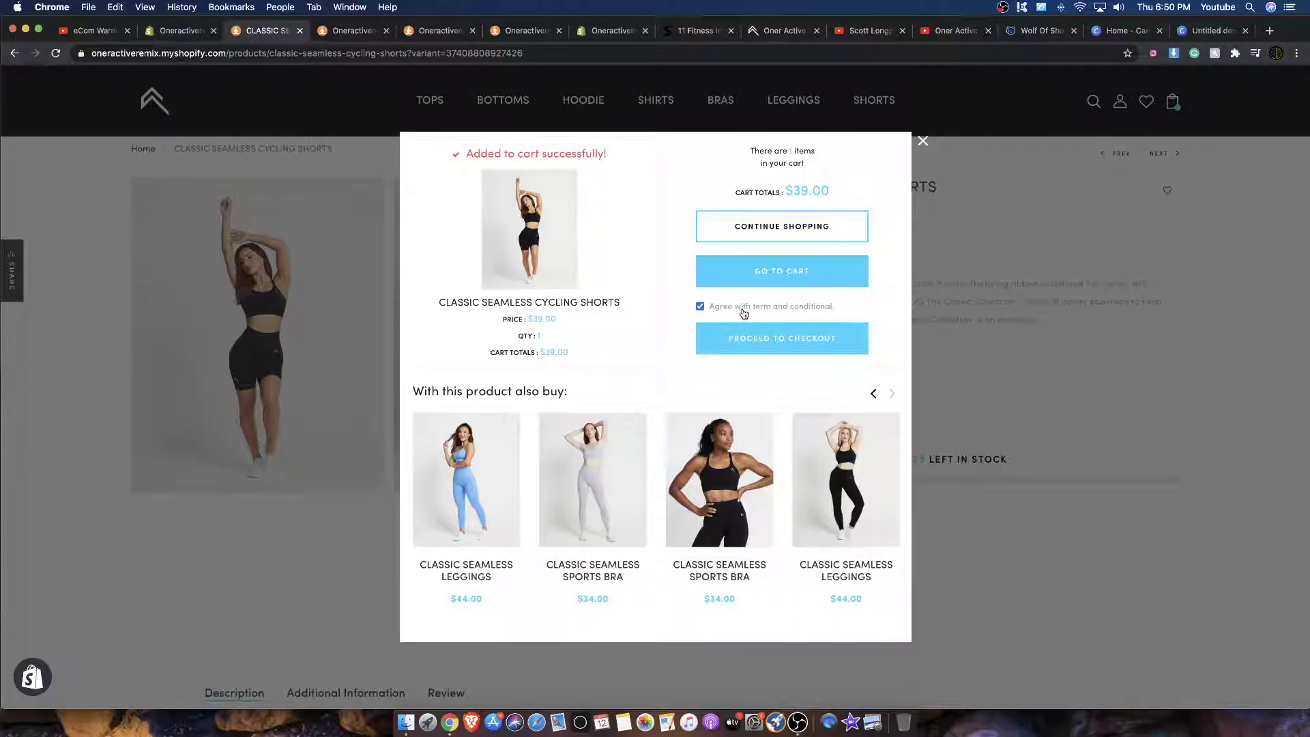
{"action": "left_click_drag", "start_coordinate": [839, 313], "coordinate": [726, 309]}
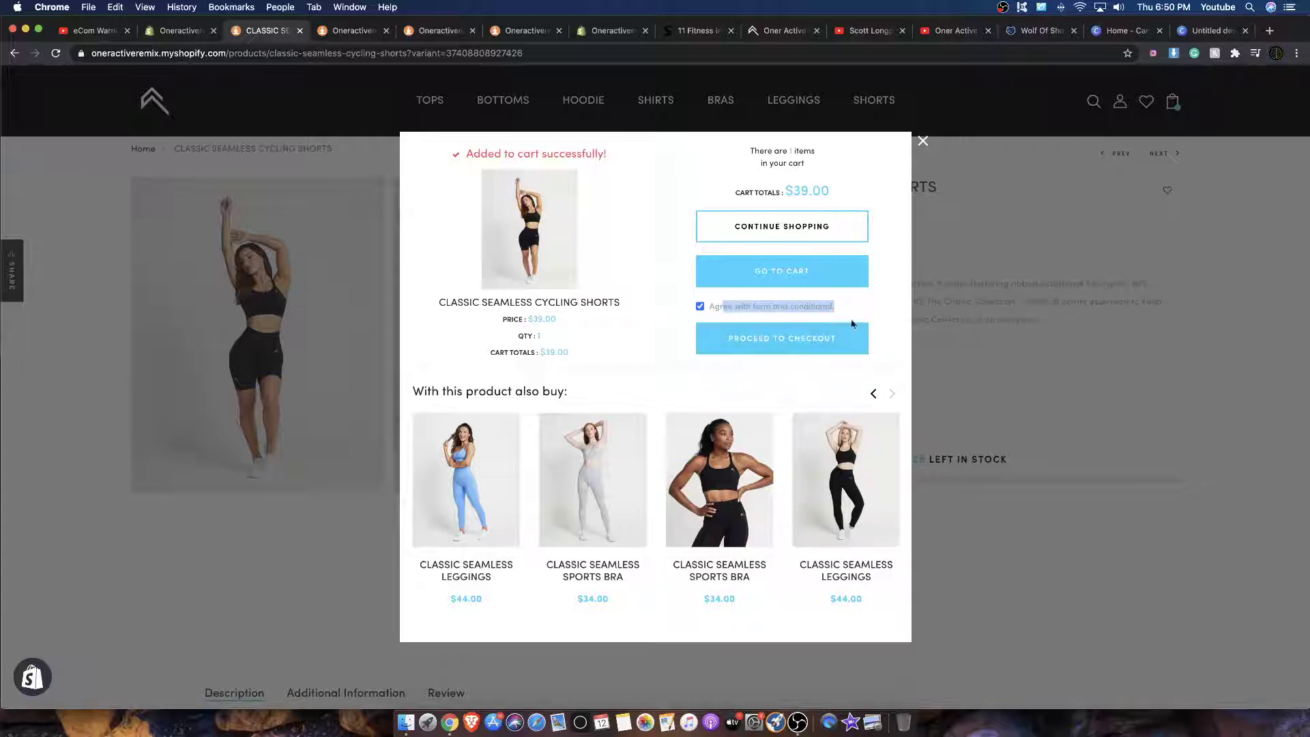
{"action": "left_click", "coordinate": [791, 348]}
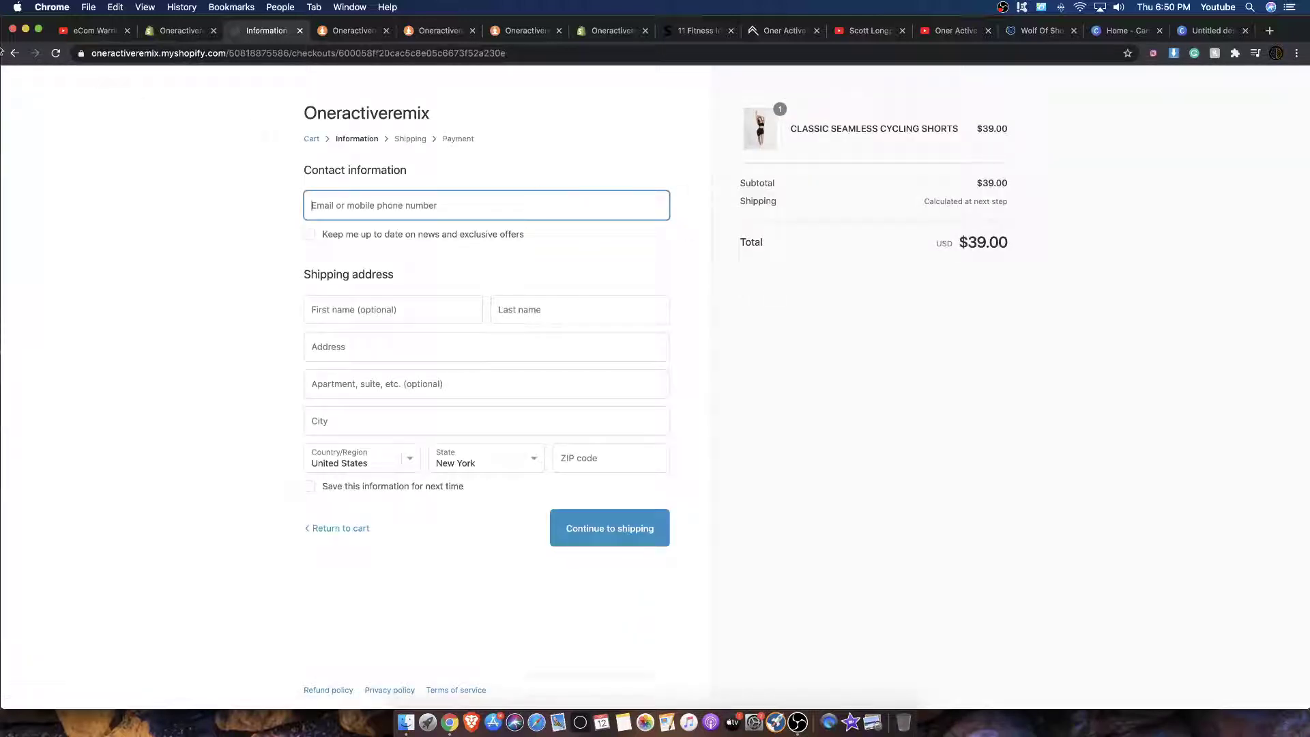
Return from checkout to the cycling shorts product page and examine its layout, description and sticky cart bar.
{"action": "left_click", "coordinate": [14, 52]}
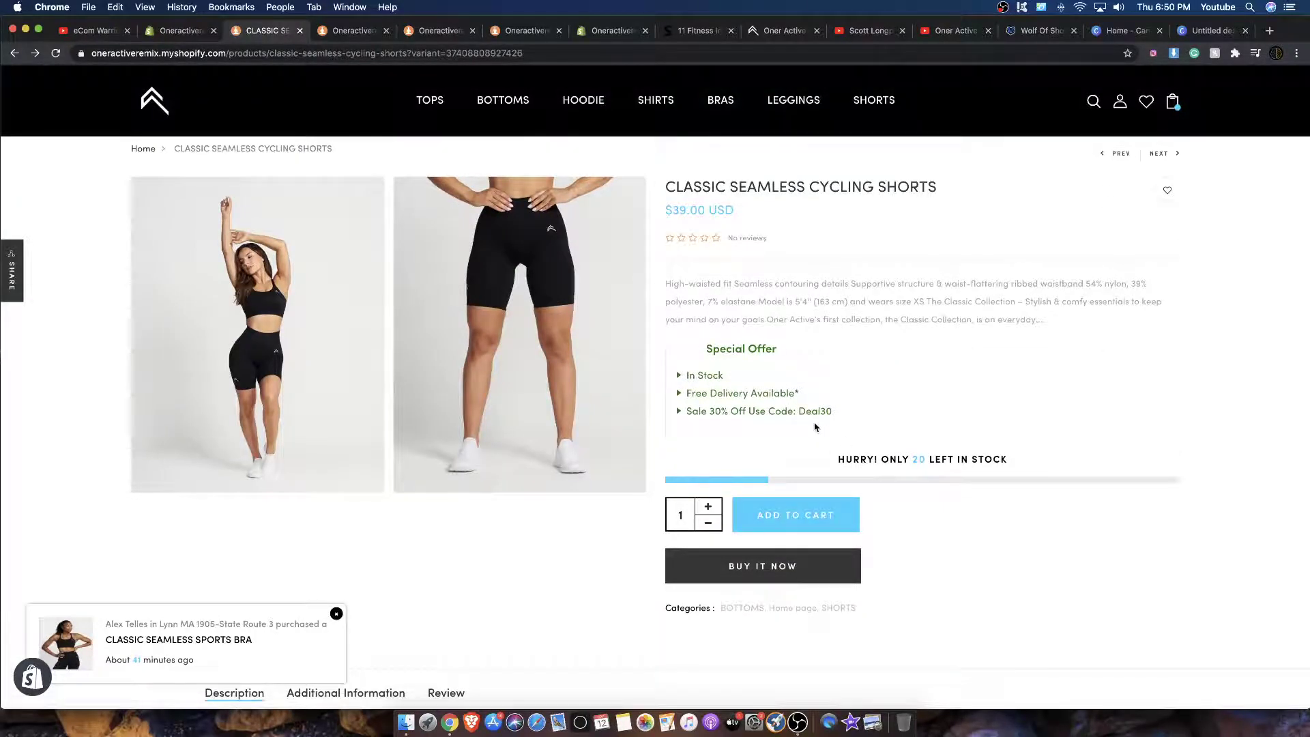
{"action": "scroll", "coordinate": [832, 424], "scroll_direction": "down", "scroll_amount": 10}
{"action": "scroll", "coordinate": [829, 426], "scroll_direction": "up", "scroll_amount": 8}
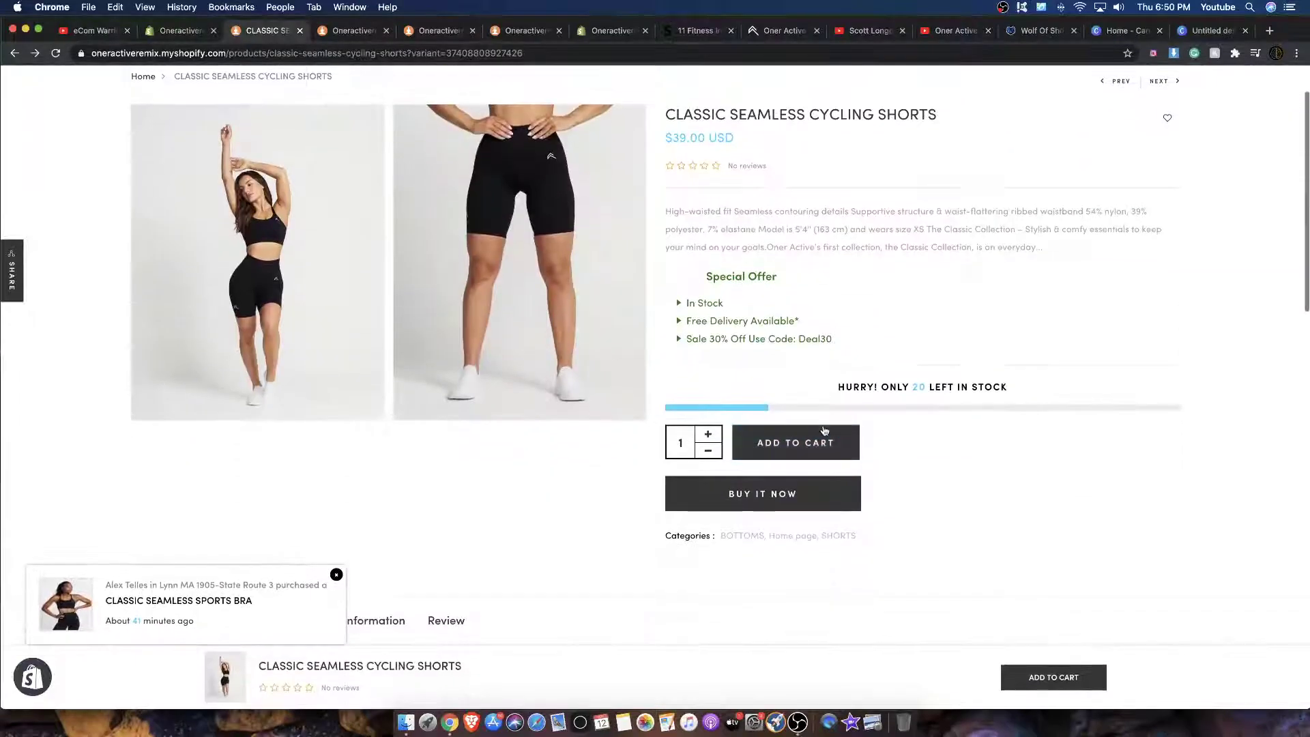
{"action": "left_click", "coordinate": [824, 430]}
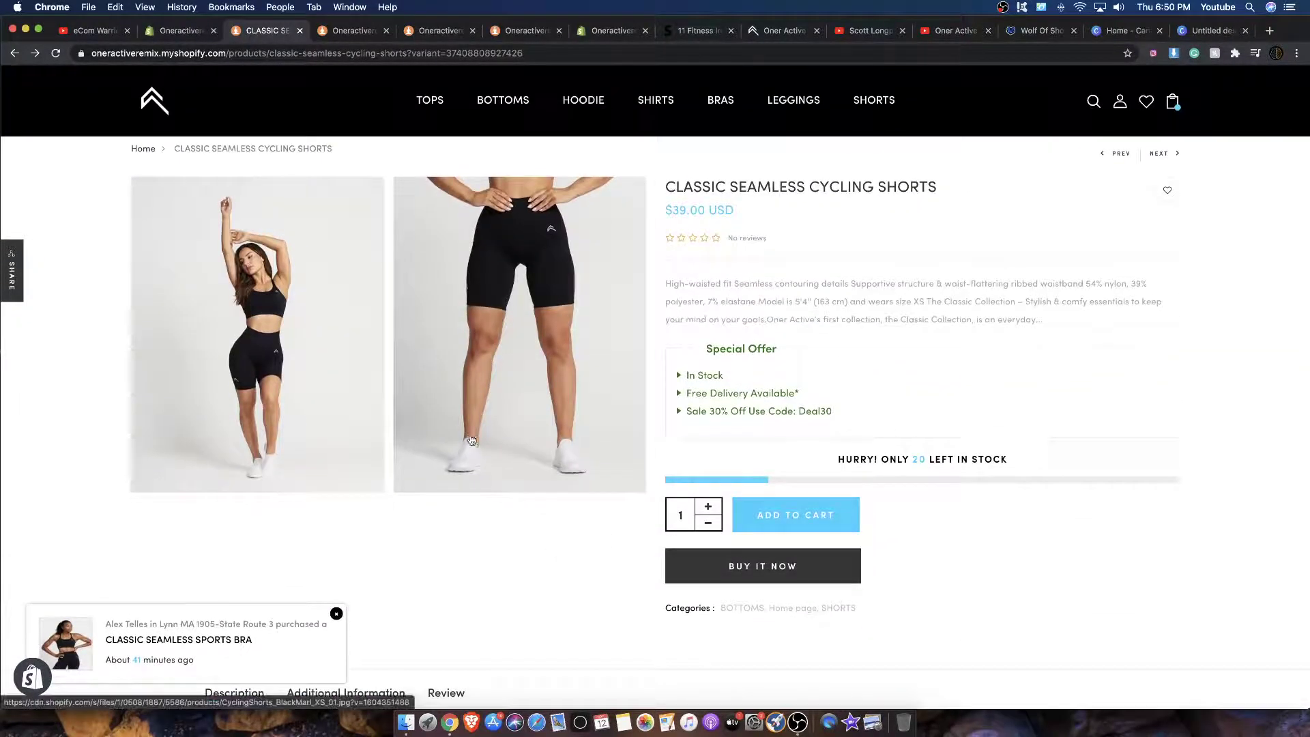
{"action": "scroll", "coordinate": [729, 626], "scroll_direction": "down", "scroll_amount": 5}
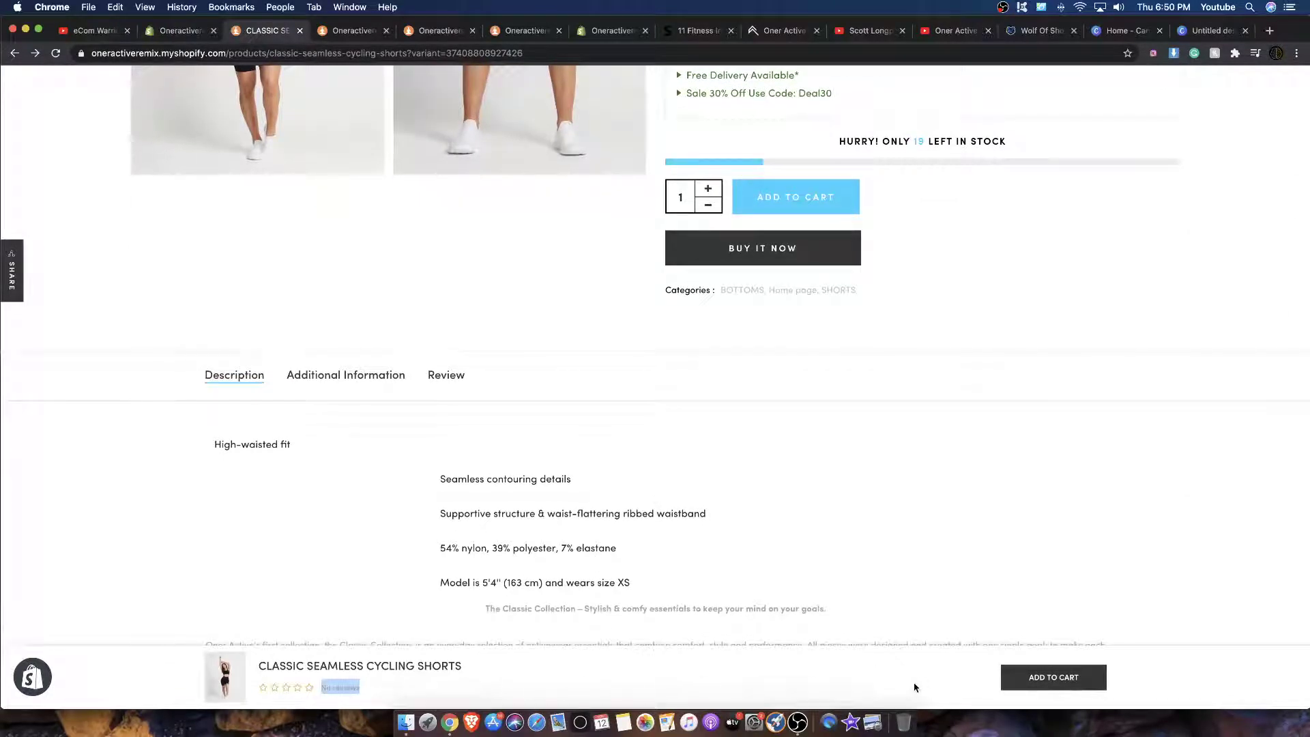
{"action": "scroll", "coordinate": [901, 681], "scroll_direction": "down", "scroll_amount": 2}
{"action": "scroll", "coordinate": [874, 669], "scroll_direction": "up", "scroll_amount": 7}
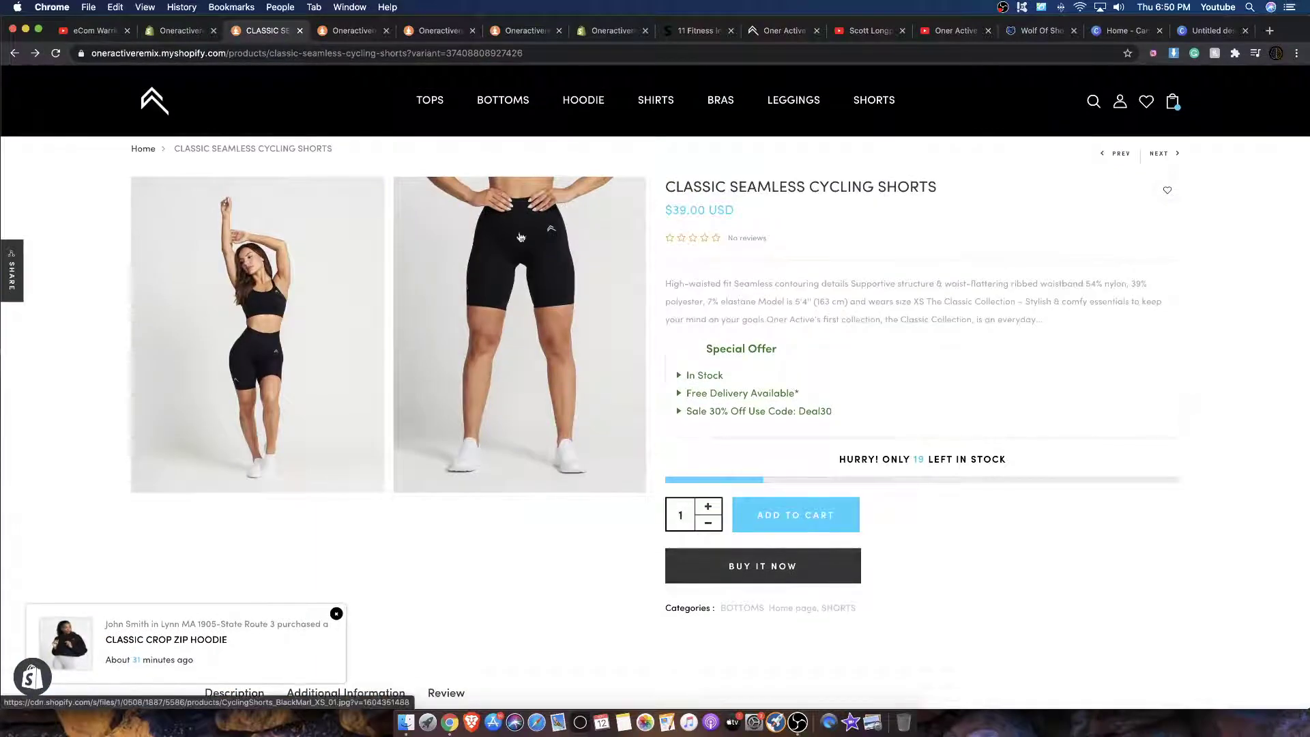
{"action": "scroll", "coordinate": [520, 236], "scroll_direction": "down", "scroll_amount": 10}
{"action": "scroll", "coordinate": [690, 225], "scroll_direction": "up", "scroll_amount": 10}
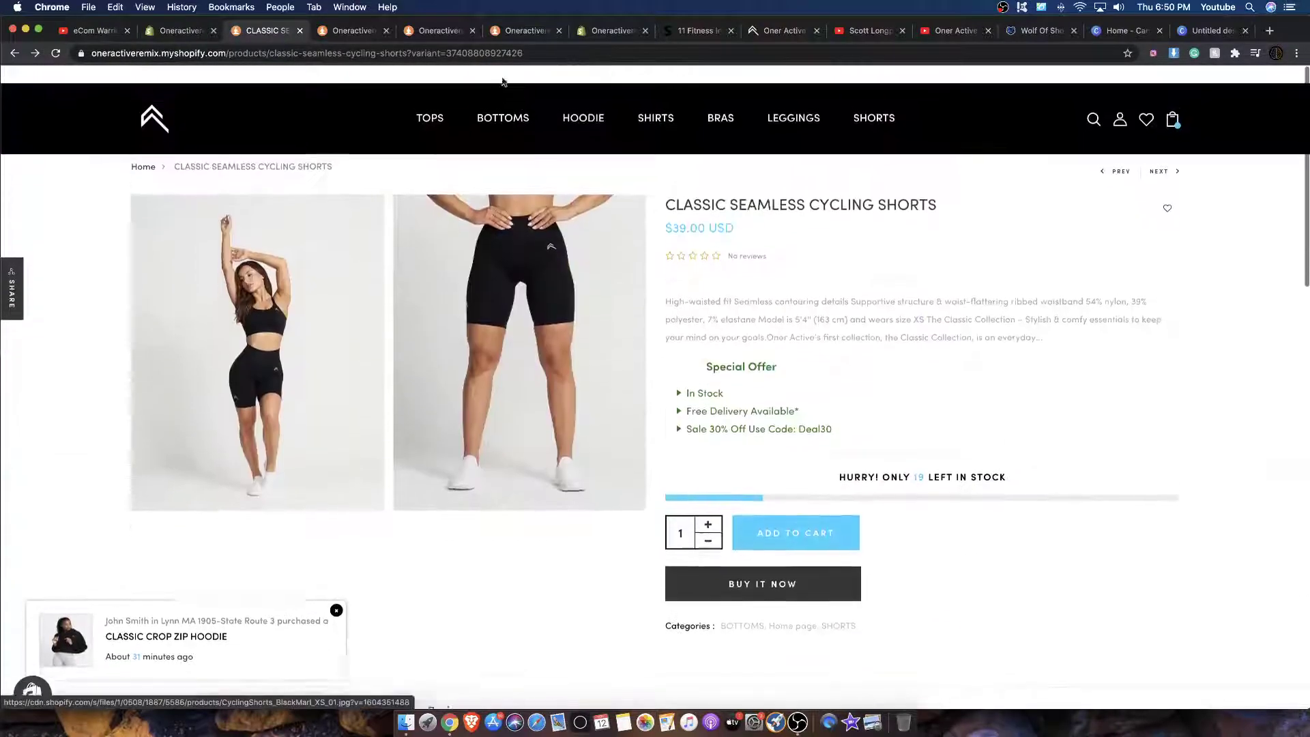
{"action": "mouse_move", "coordinate": [431, 103]}
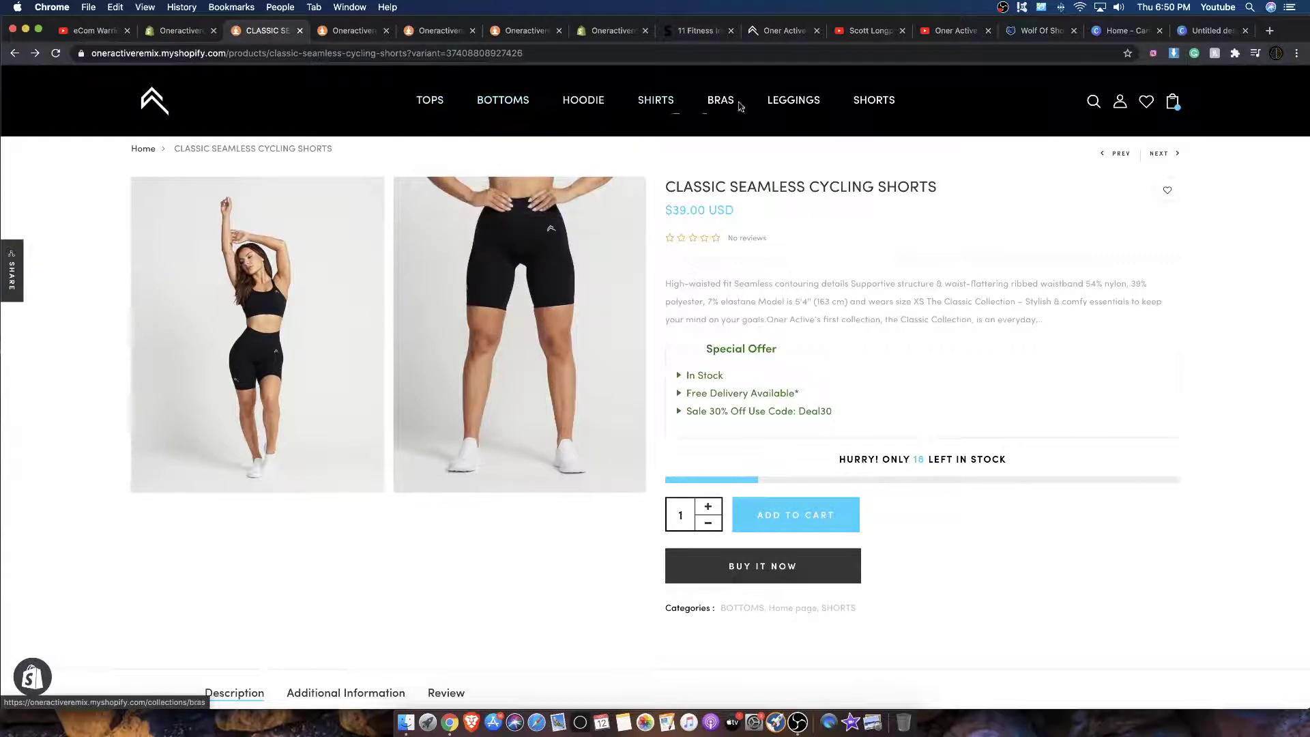
Go back to the store's home page and look through its banner, Best Sellers and look book sections.
{"action": "left_click", "coordinate": [139, 102]}
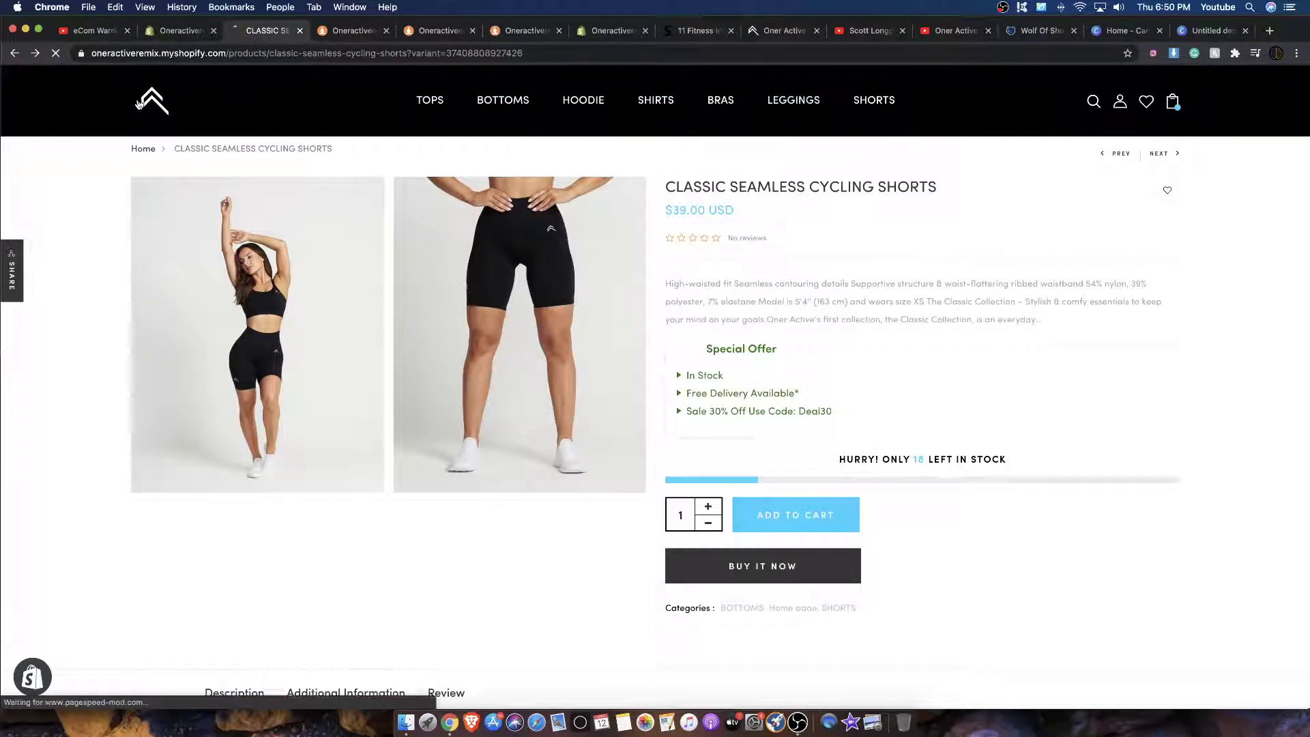
{"action": "scroll", "coordinate": [471, 204], "scroll_direction": "down", "scroll_amount": 5}
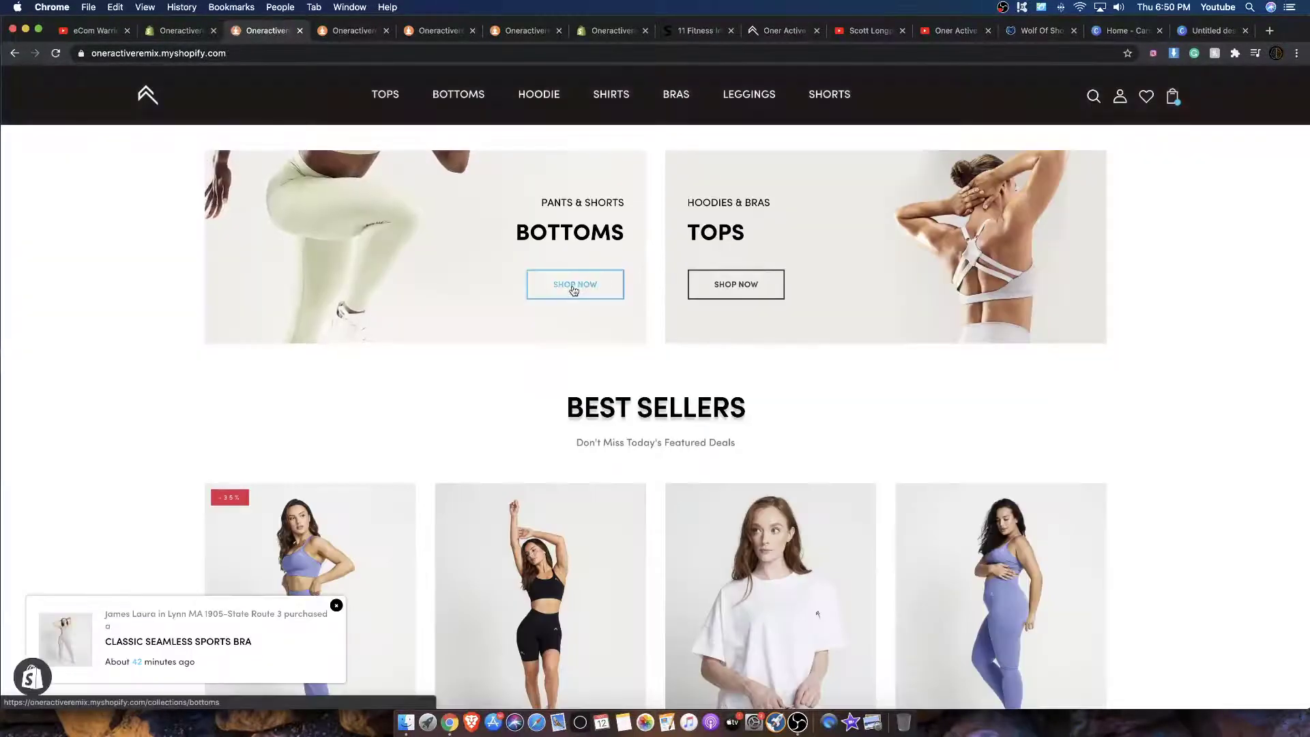
{"action": "scroll", "coordinate": [585, 401], "scroll_direction": "down", "scroll_amount": 10}
{"action": "scroll", "coordinate": [571, 389], "scroll_direction": "up", "scroll_amount": 10}
{"action": "scroll", "coordinate": [530, 351], "scroll_direction": "down", "scroll_amount": 7}
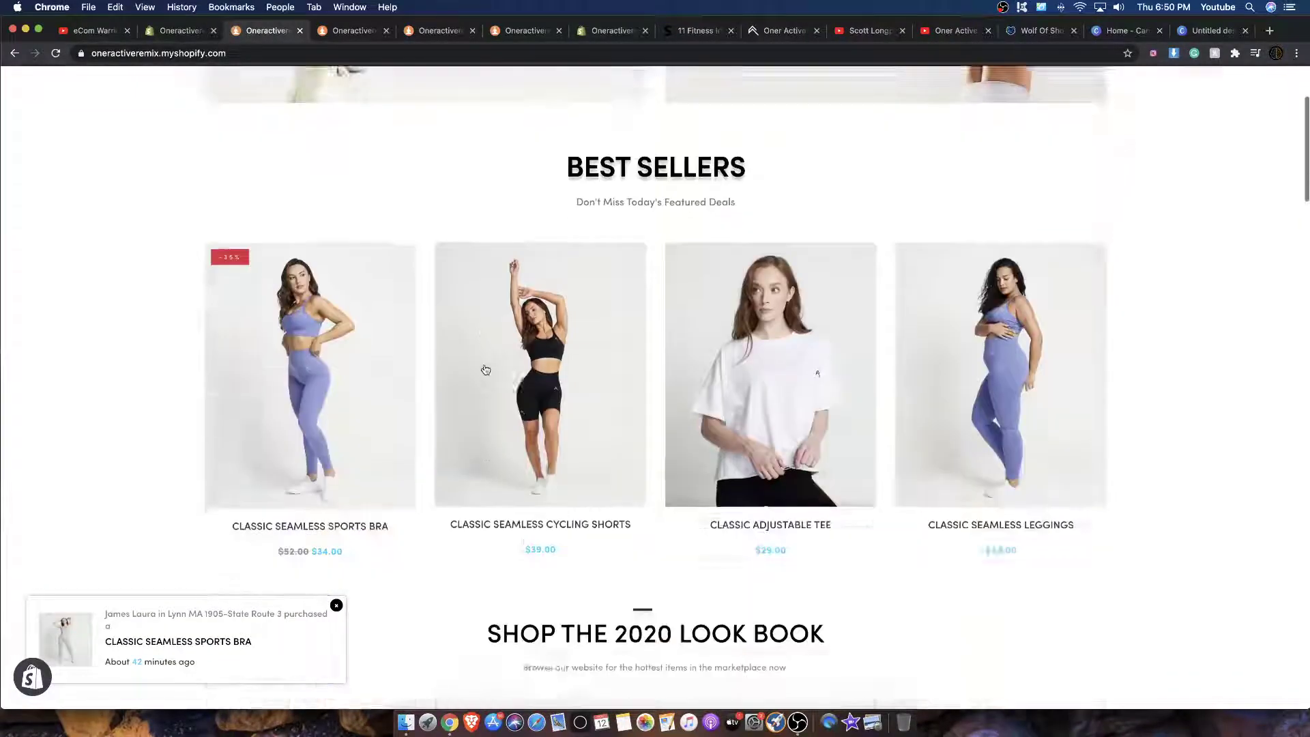
Open the purple Classic Seamless Sports Bra, switch to the related grey sports bra and examine its product page.
{"action": "left_click", "coordinate": [346, 288]}
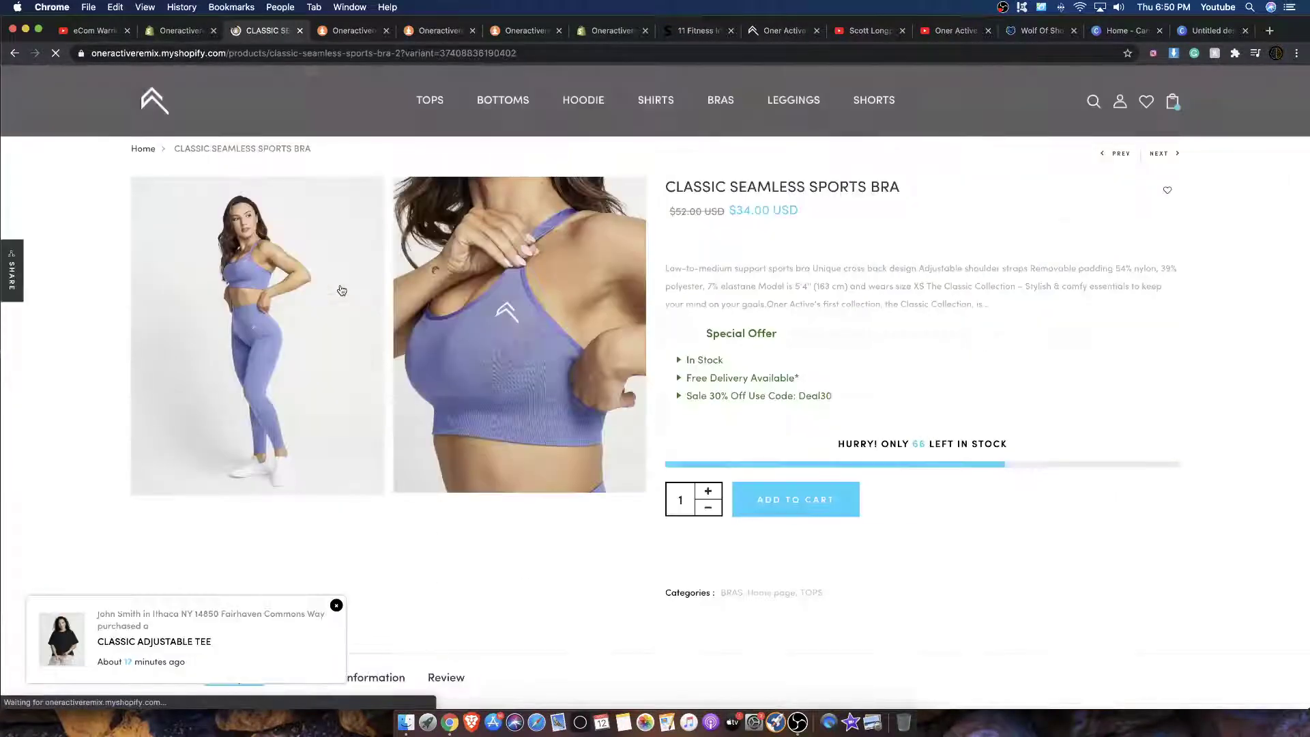
{"action": "scroll", "coordinate": [347, 295], "scroll_direction": "down", "scroll_amount": 10}
{"action": "left_click", "coordinate": [577, 431]}
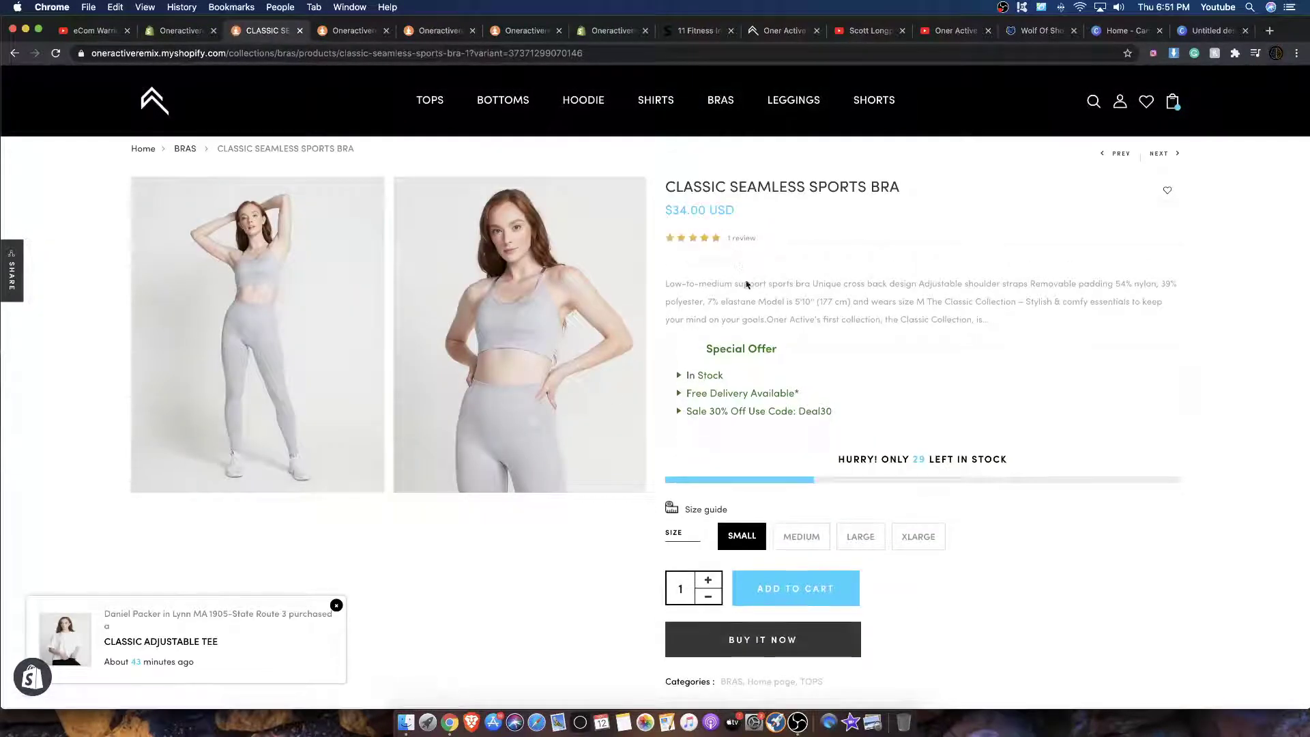
{"action": "scroll", "coordinate": [747, 284], "scroll_direction": "down", "scroll_amount": 10}
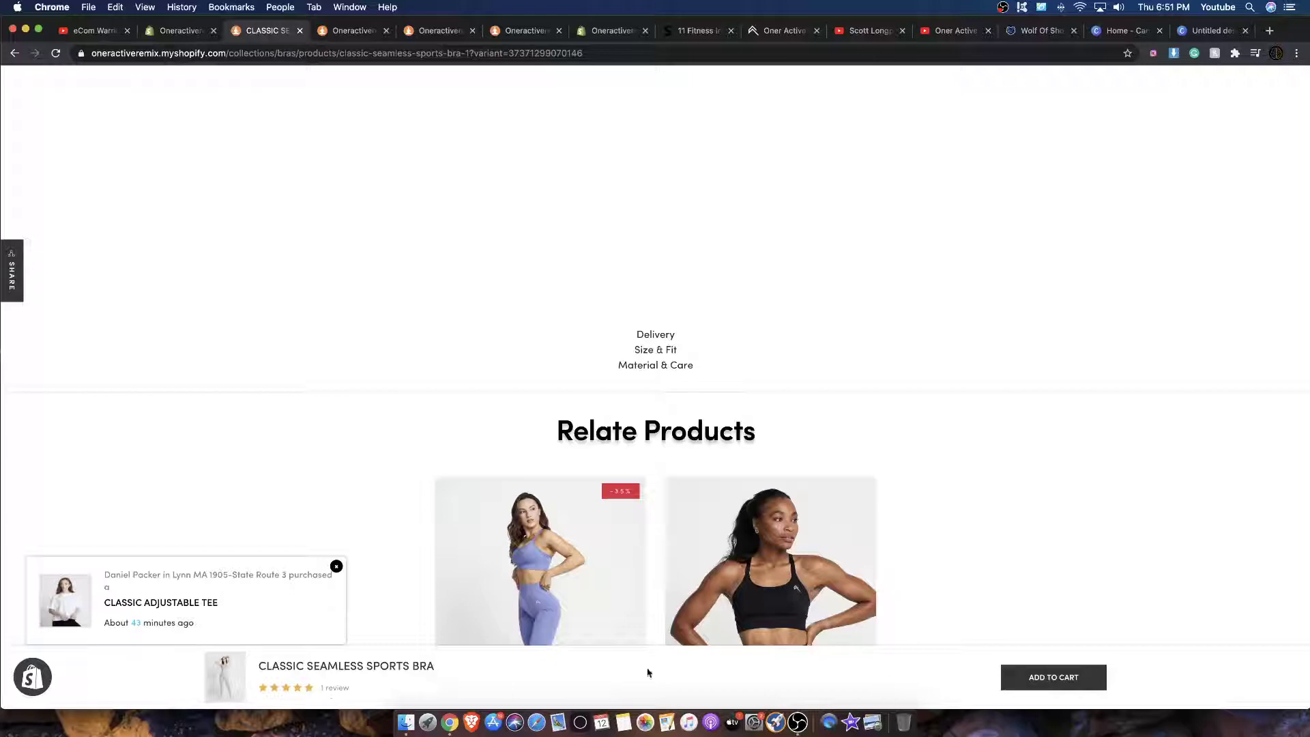
Add the grey Classic Seamless Sports Bra in Small to the cart, browse the suggested products and go to the cart.
{"action": "left_click", "coordinate": [1100, 674]}
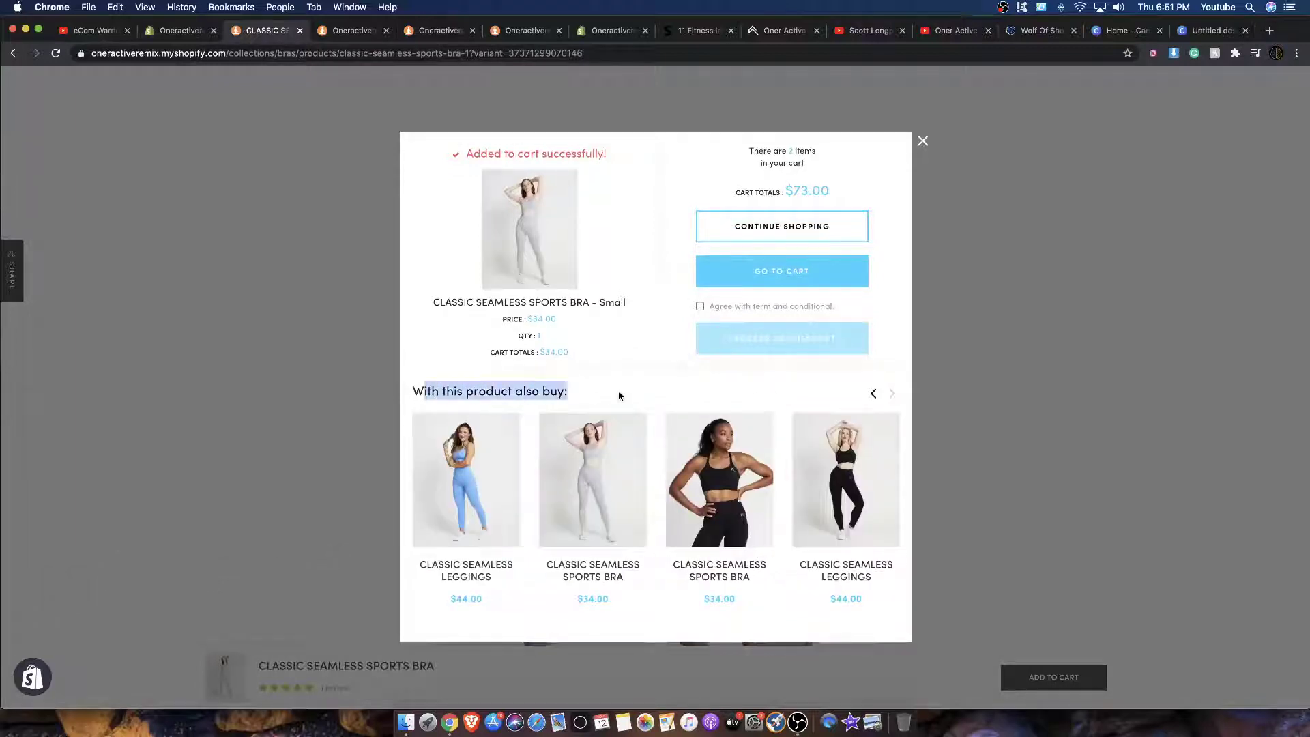
{"action": "left_click", "coordinate": [874, 395]}
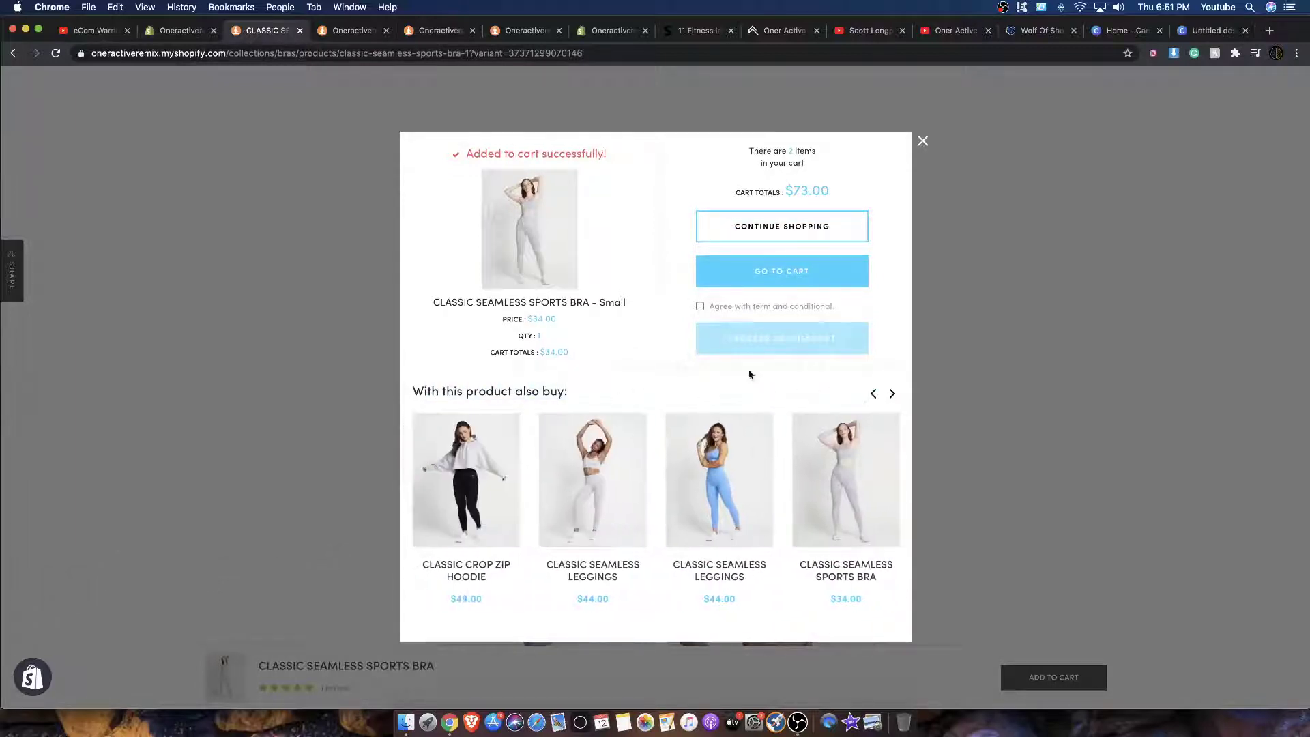
{"action": "left_click", "coordinate": [731, 273]}
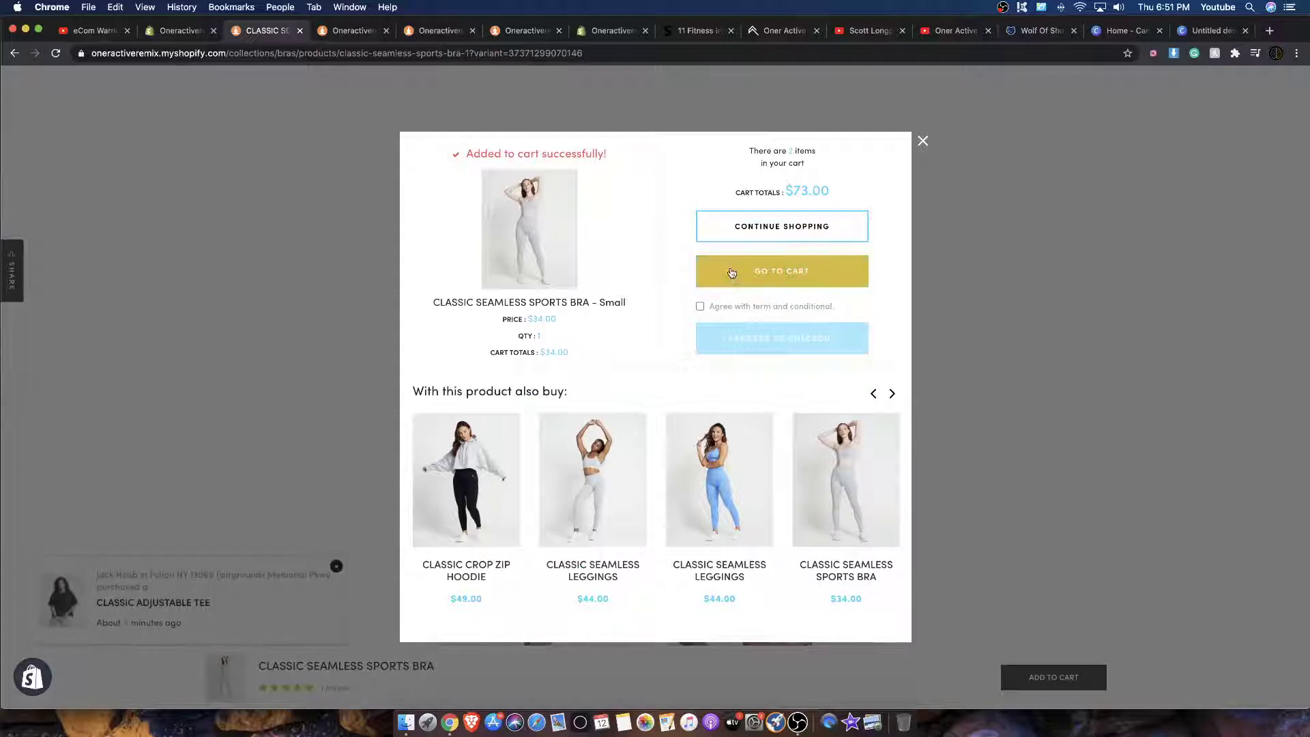
Examine the cart page's banner, product table, totals and footer for remaining placeholder content.
{"action": "scroll", "coordinate": [605, 248], "scroll_direction": "down", "scroll_amount": 7}
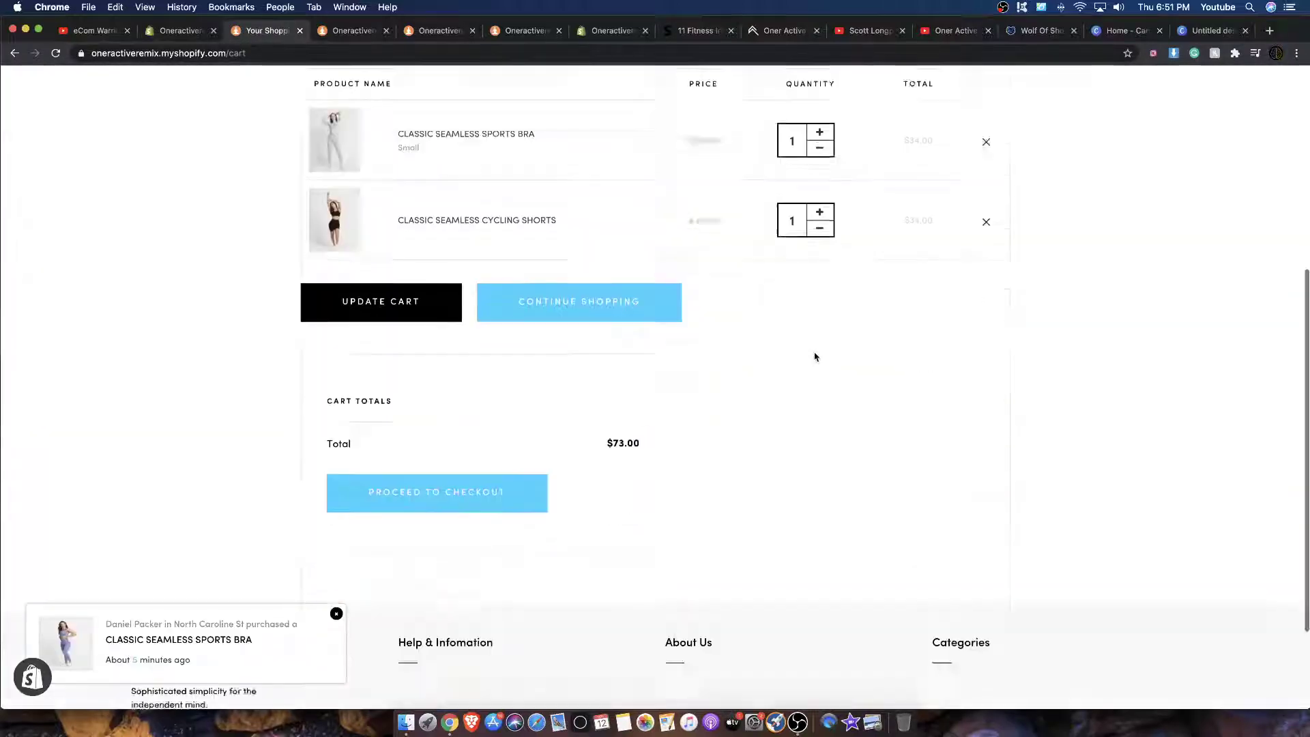
{"action": "scroll", "coordinate": [611, 321], "scroll_direction": "up", "scroll_amount": 3}
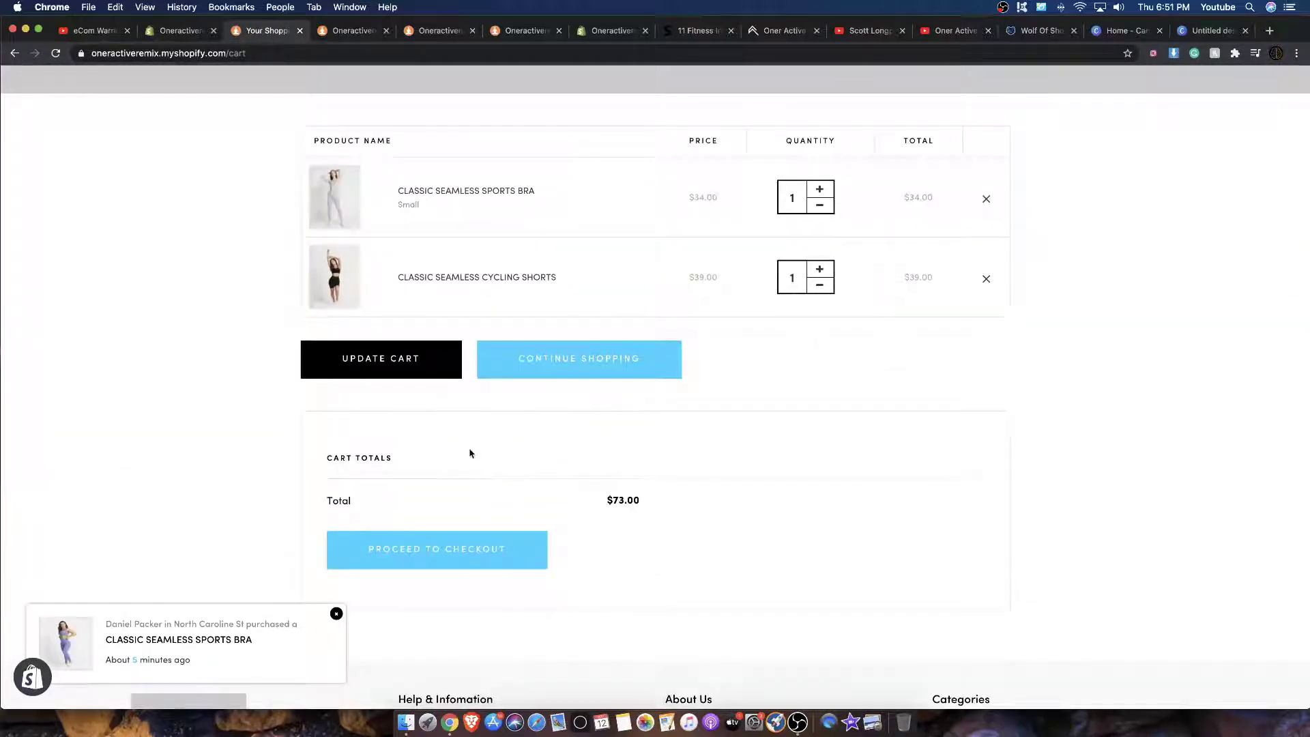
{"action": "scroll", "coordinate": [575, 371], "scroll_direction": "up", "scroll_amount": 5}
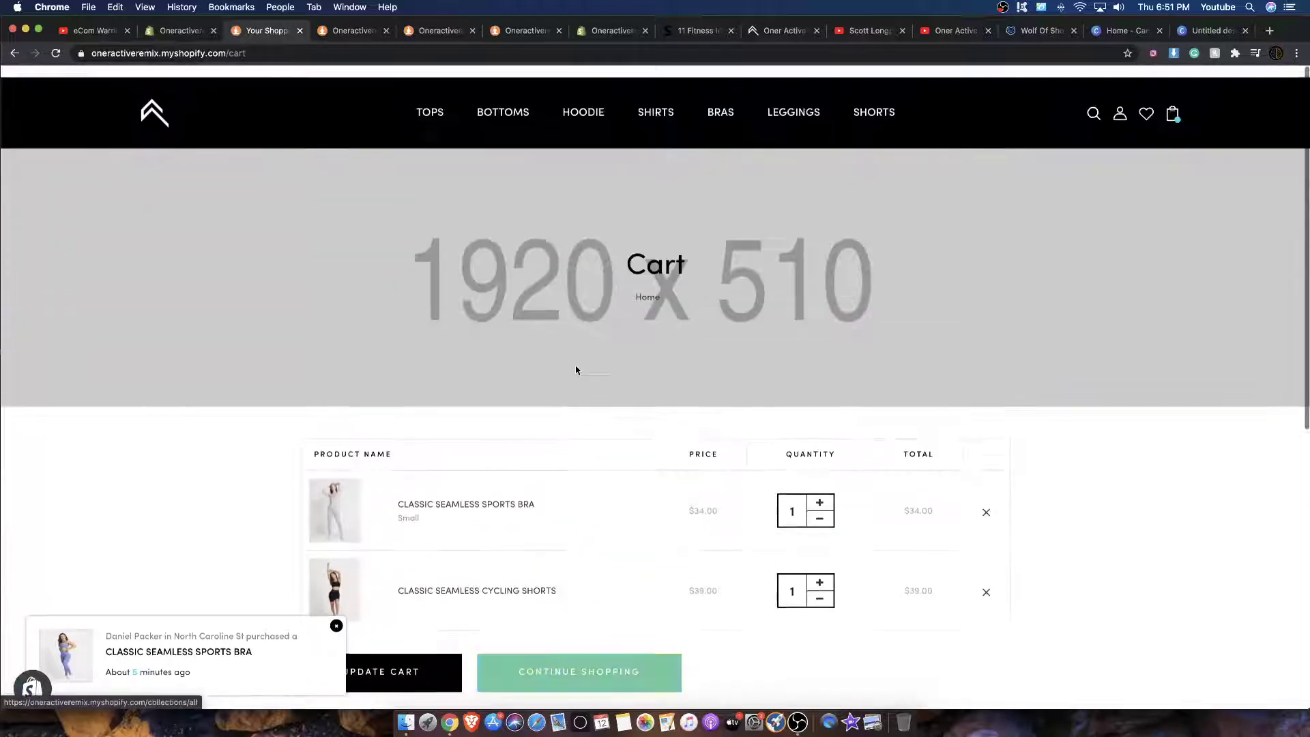
{"action": "scroll", "coordinate": [1064, 254], "scroll_direction": "down", "scroll_amount": 7}
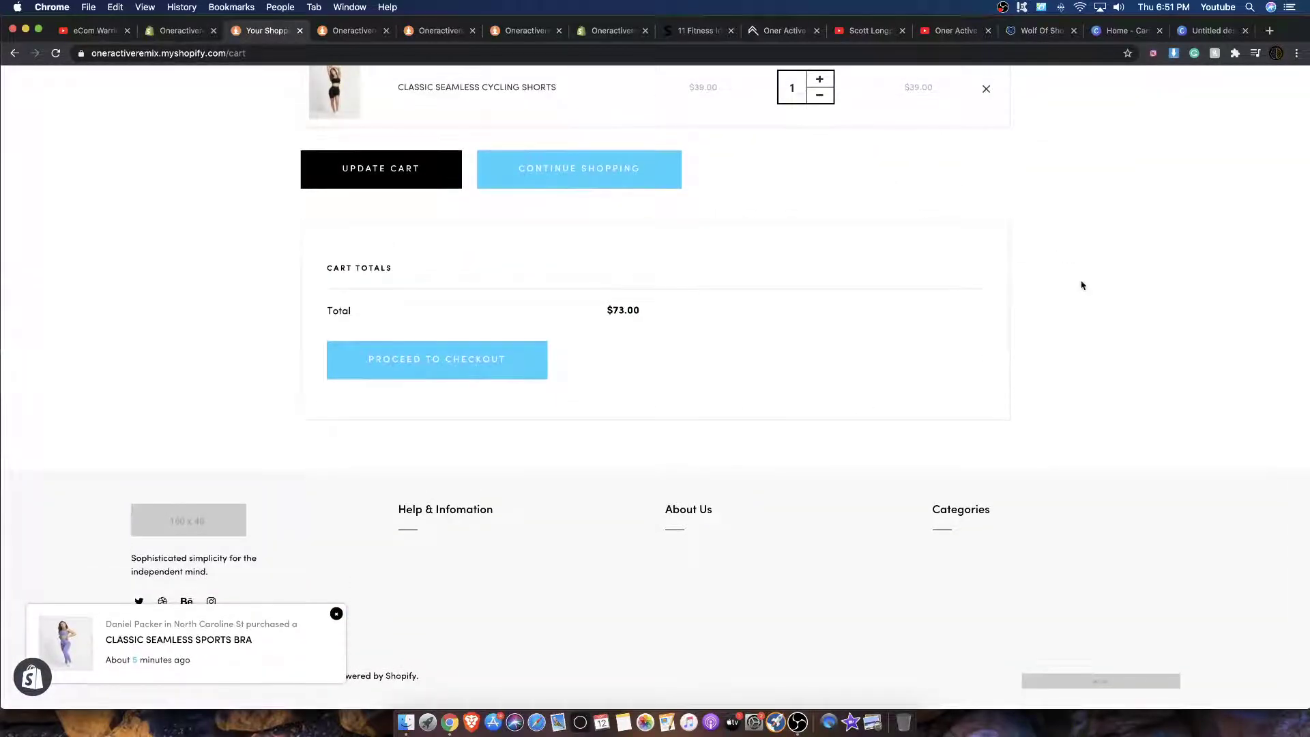
{"action": "scroll", "coordinate": [1081, 286], "scroll_direction": "up", "scroll_amount": 7}
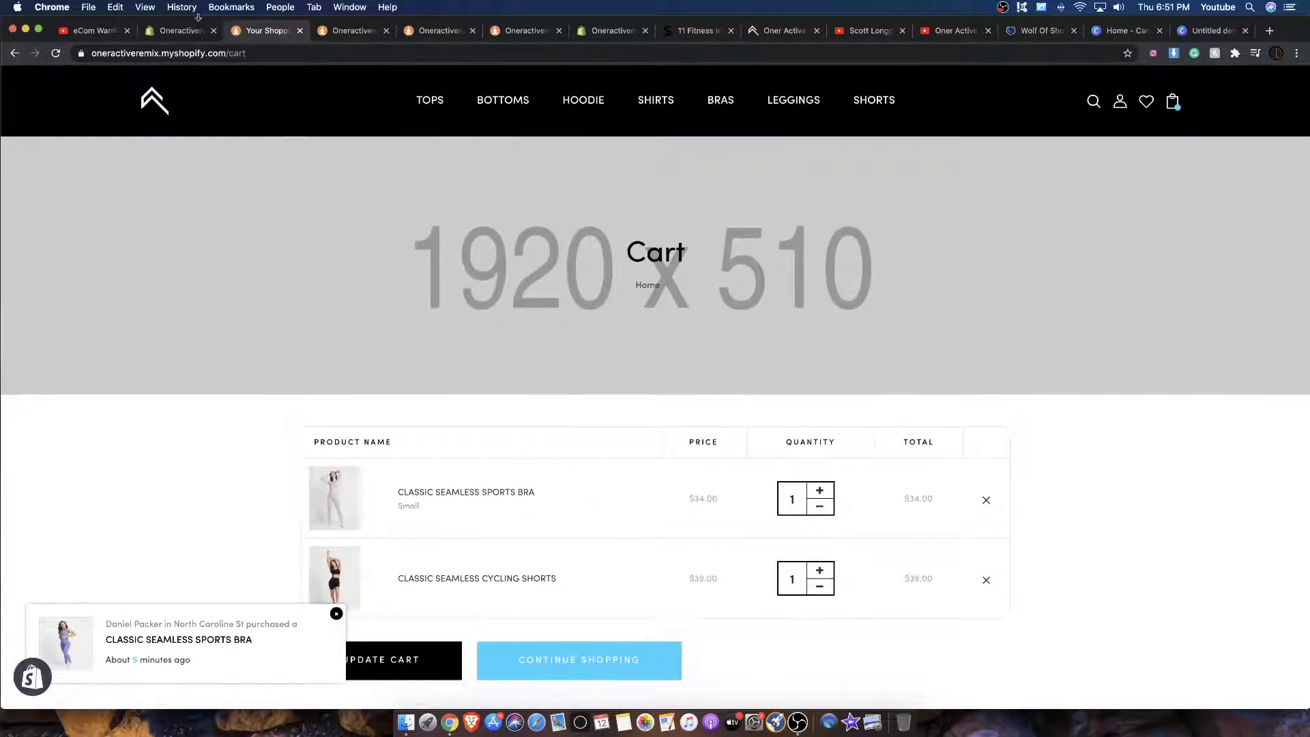
Return to the Shopify admin, customize the current Home3 theme and open its Cart page for editing.
{"action": "left_click", "coordinate": [167, 31]}
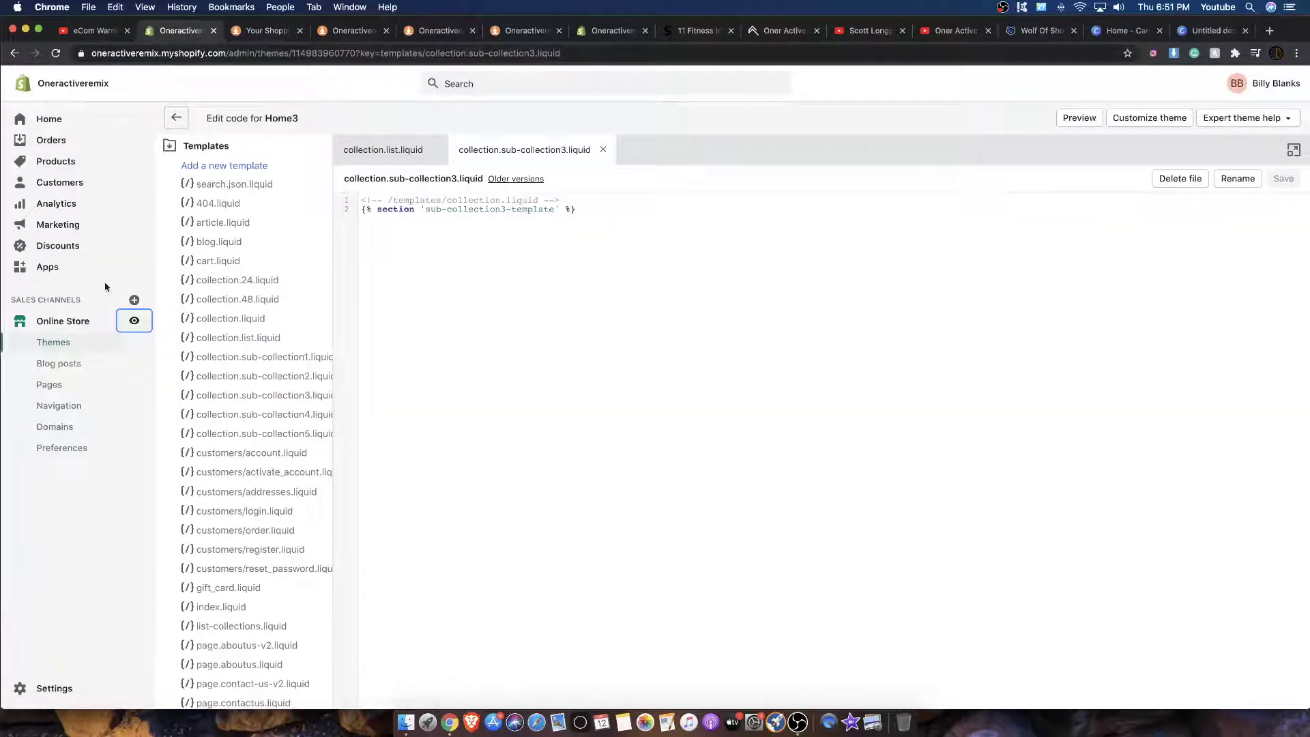
{"action": "left_click", "coordinate": [45, 333]}
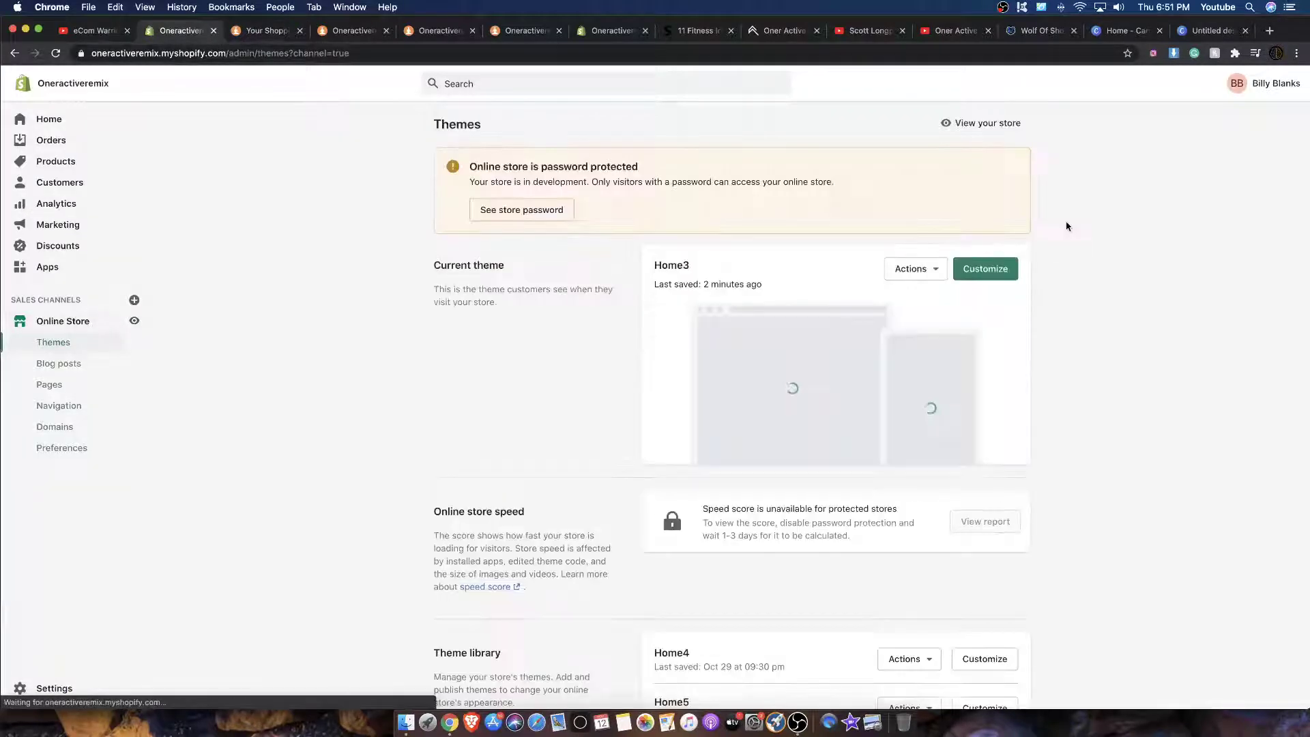
{"action": "left_click", "coordinate": [984, 266]}
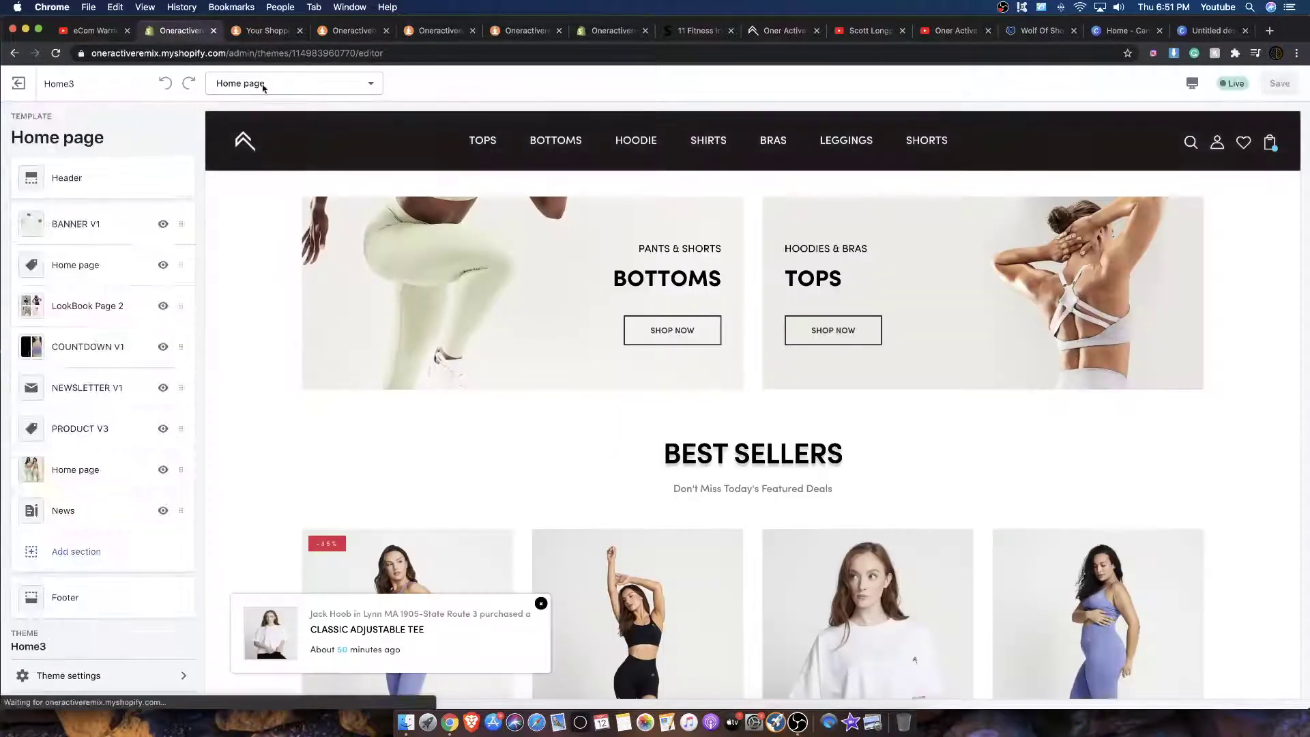
{"action": "left_click", "coordinate": [263, 86]}
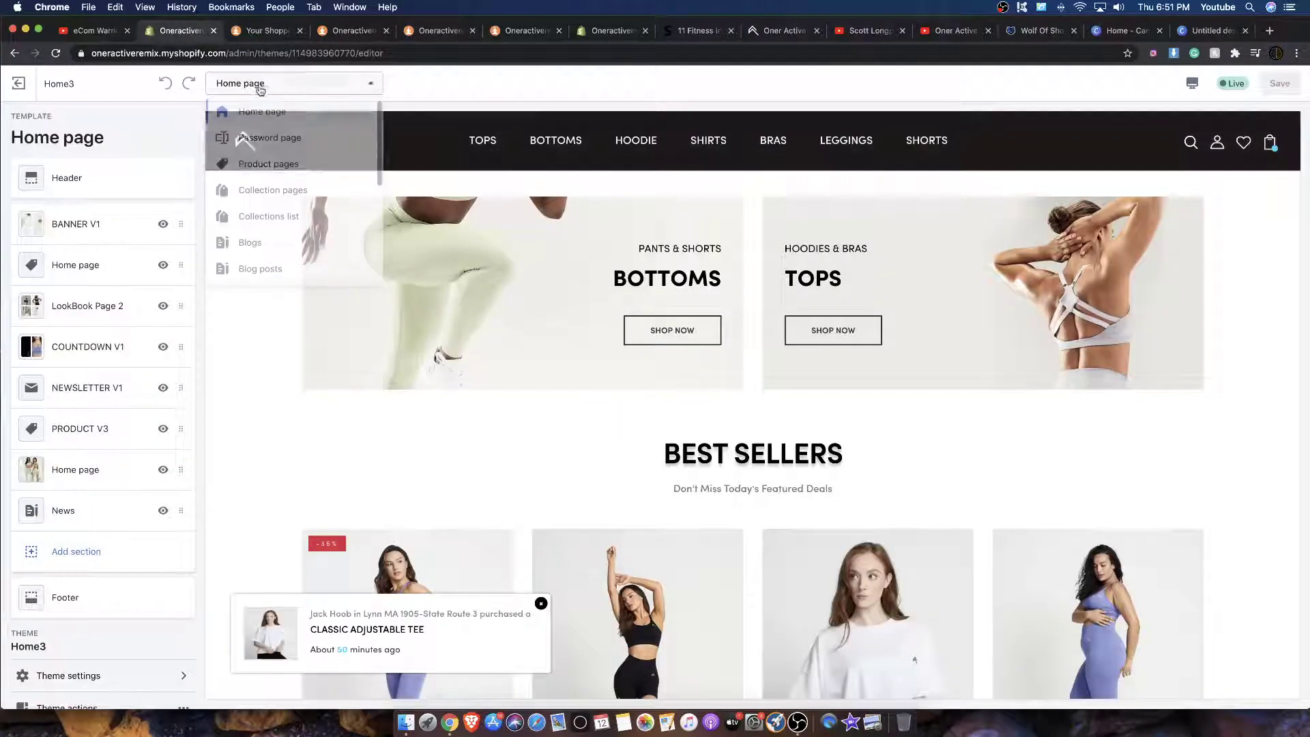
{"action": "scroll", "coordinate": [297, 187], "scroll_direction": "down", "scroll_amount": 5}
{"action": "scroll", "coordinate": [248, 111], "scroll_direction": "down", "scroll_amount": 2}
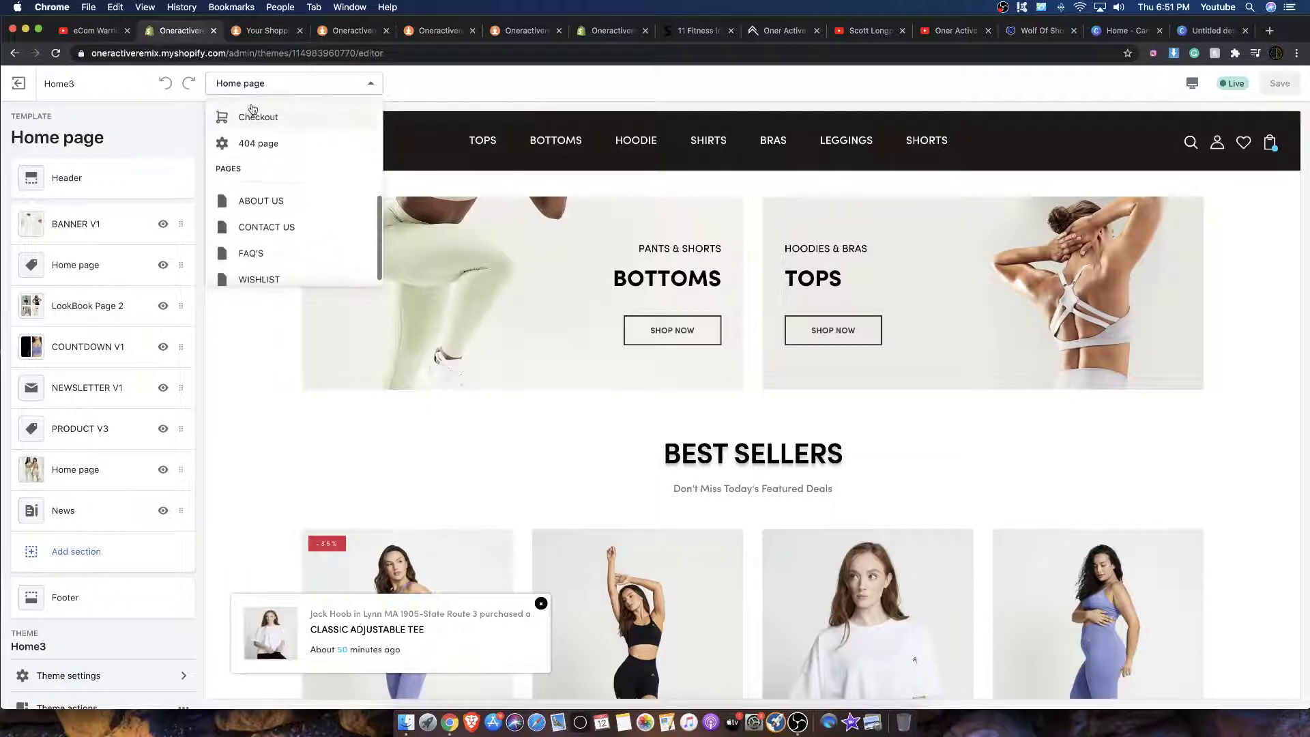
{"action": "scroll", "coordinate": [254, 111], "scroll_direction": "up", "scroll_amount": 2}
{"action": "left_click", "coordinate": [247, 134]}
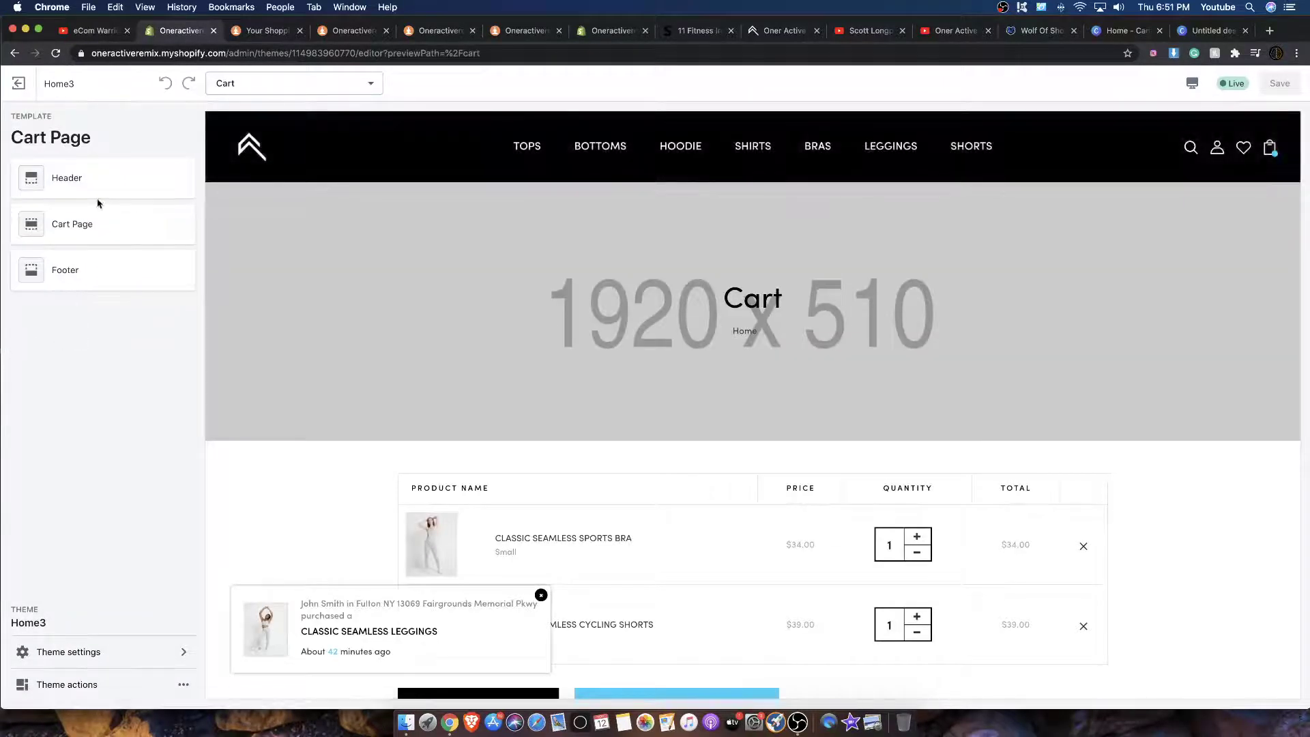
Set the Cart Page section's breadcrumb background to the white image with grey circles and save the theme.
{"action": "left_click", "coordinate": [93, 219]}
{"action": "left_click", "coordinate": [103, 253]}
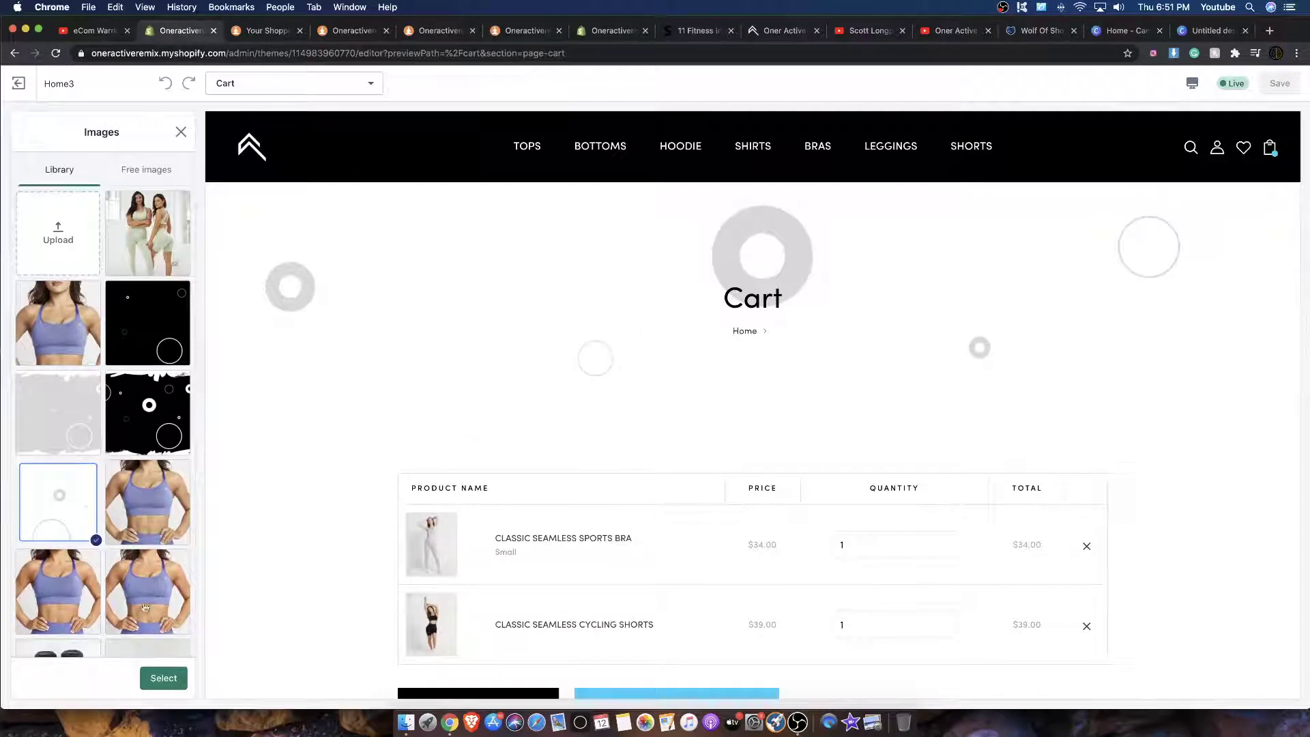
{"action": "left_click", "coordinate": [158, 678]}
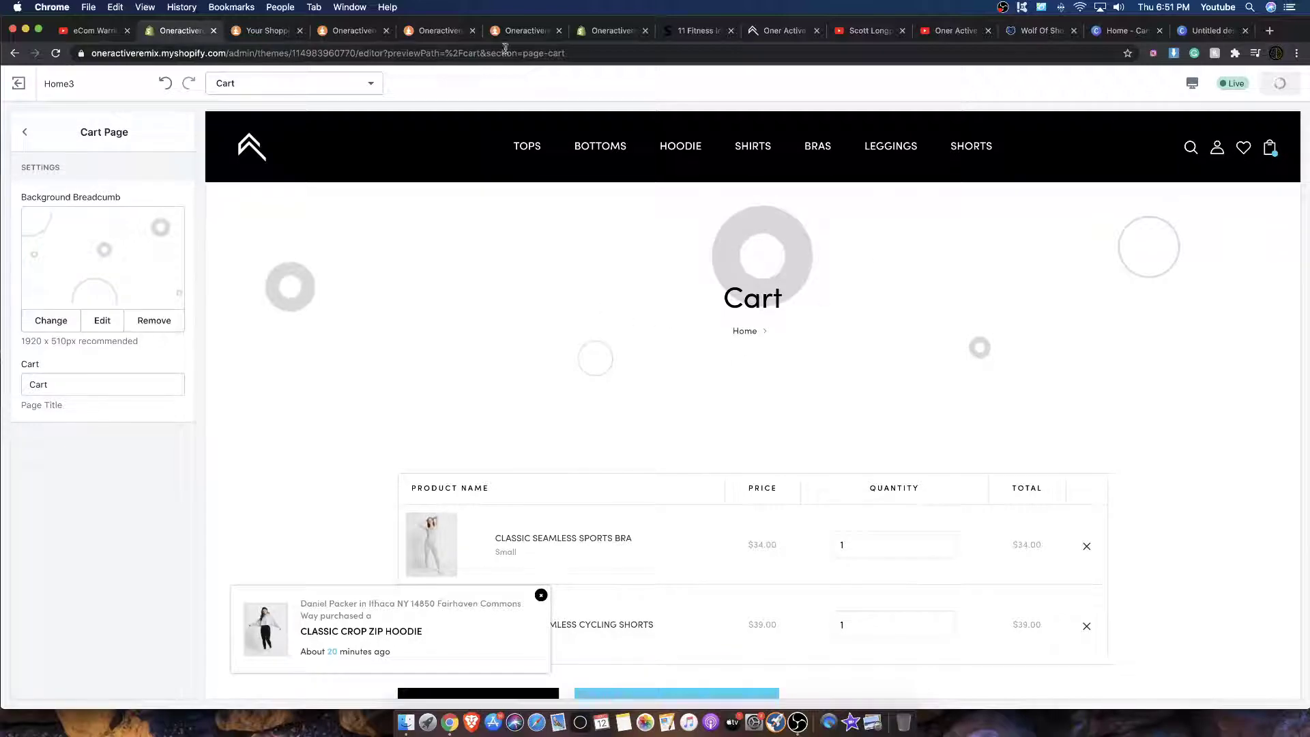
Switch to the original Oner Active site and examine its homepage categories, recommendations, Instagram feed and footer.
{"action": "left_click", "coordinate": [780, 30]}
{"action": "scroll", "coordinate": [681, 366], "scroll_direction": "down", "scroll_amount": 10}
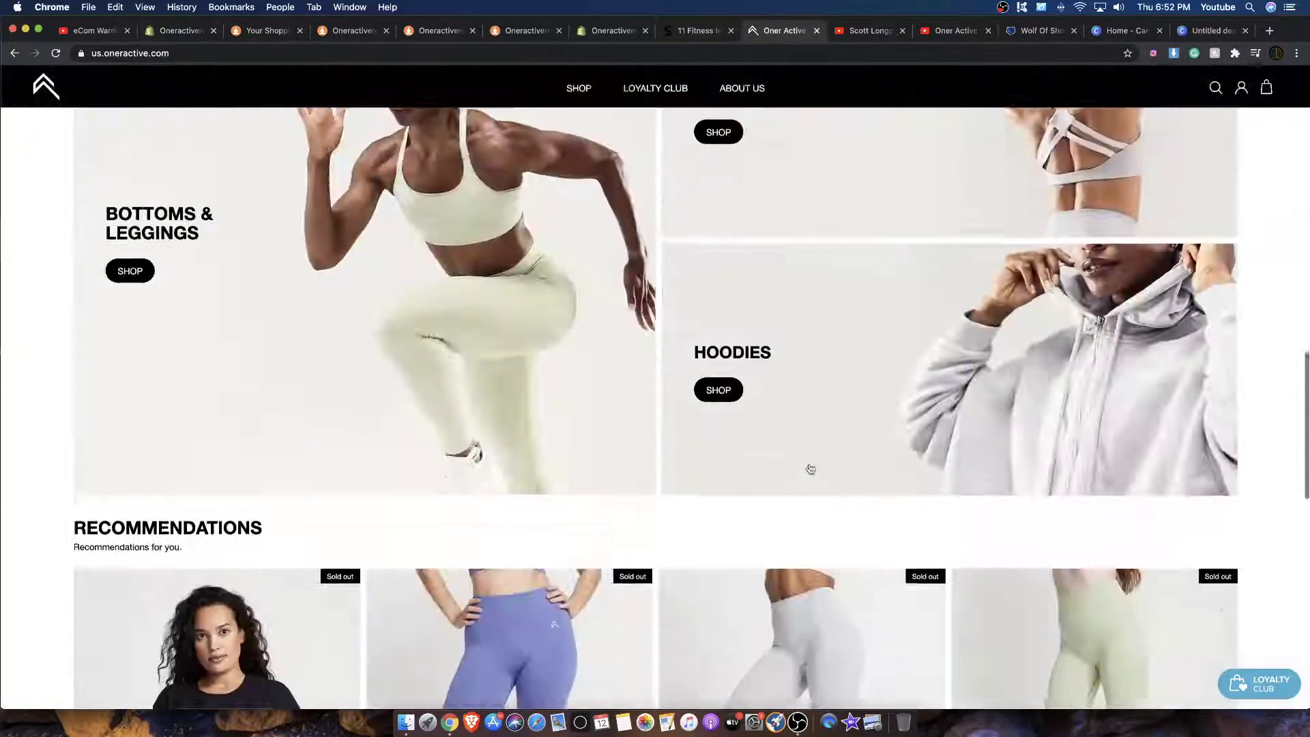
{"action": "scroll", "coordinate": [757, 418], "scroll_direction": "down", "scroll_amount": 12}
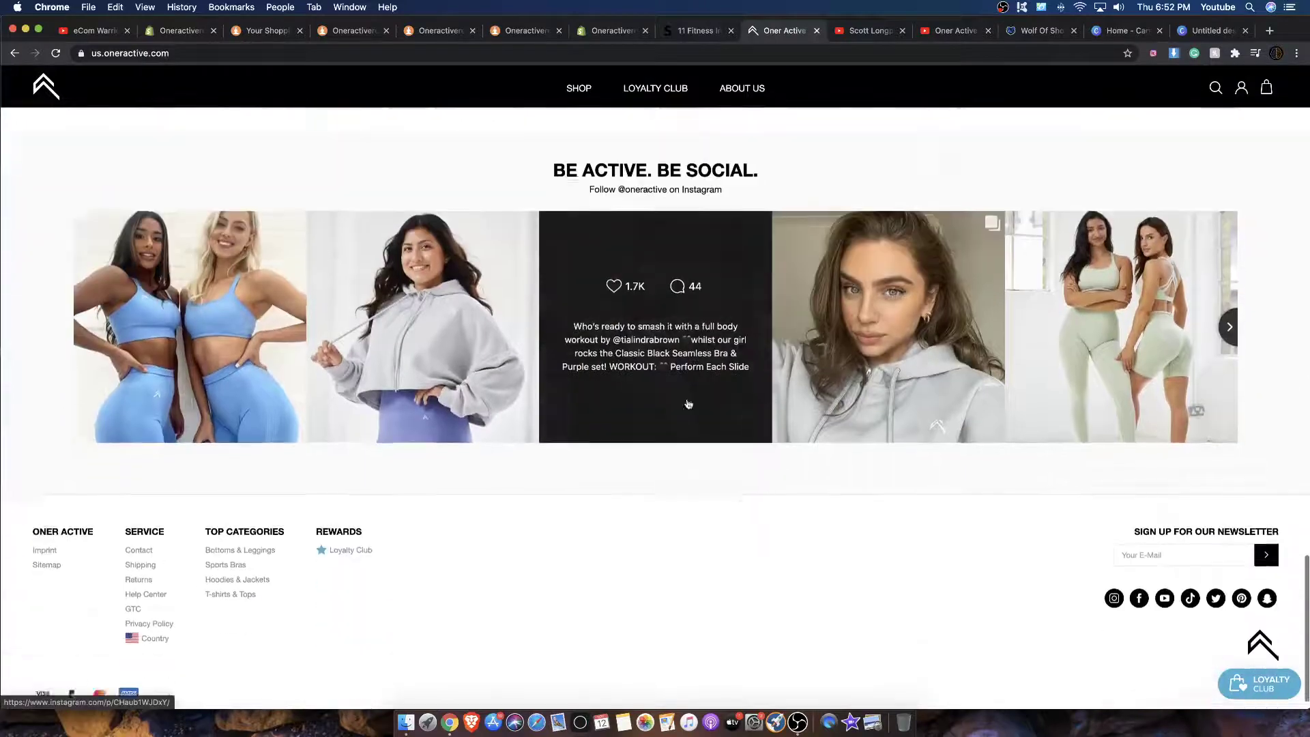
{"action": "left_click", "coordinate": [1229, 303]}
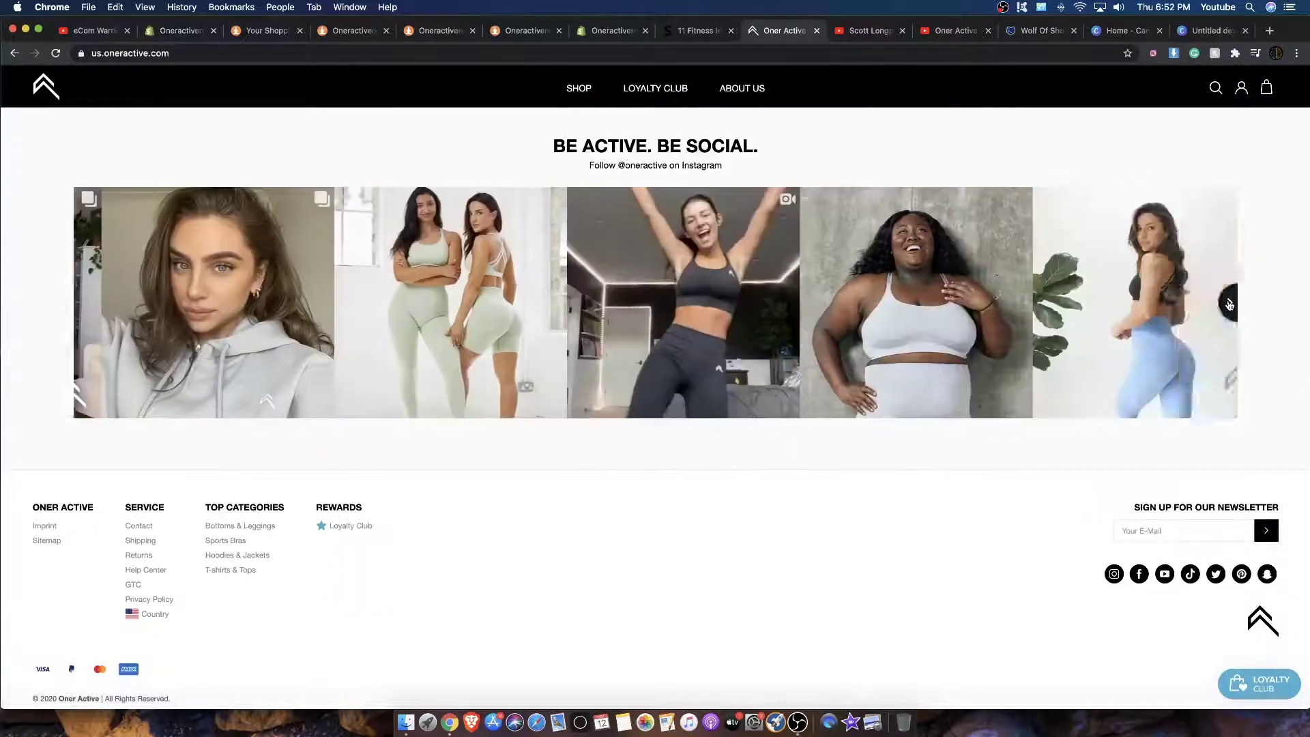
{"action": "scroll", "coordinate": [787, 296], "scroll_direction": "up", "scroll_amount": 10}
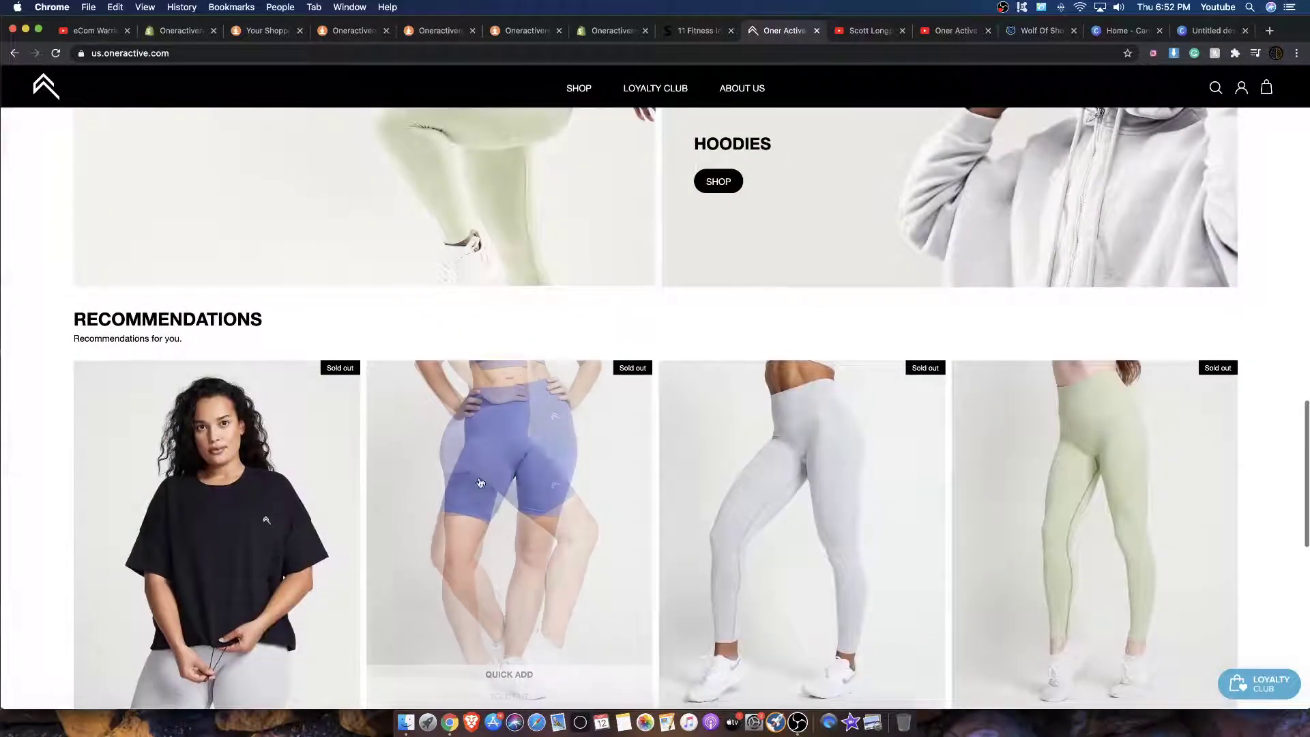
{"action": "scroll", "coordinate": [514, 464], "scroll_direction": "down", "scroll_amount": 10}
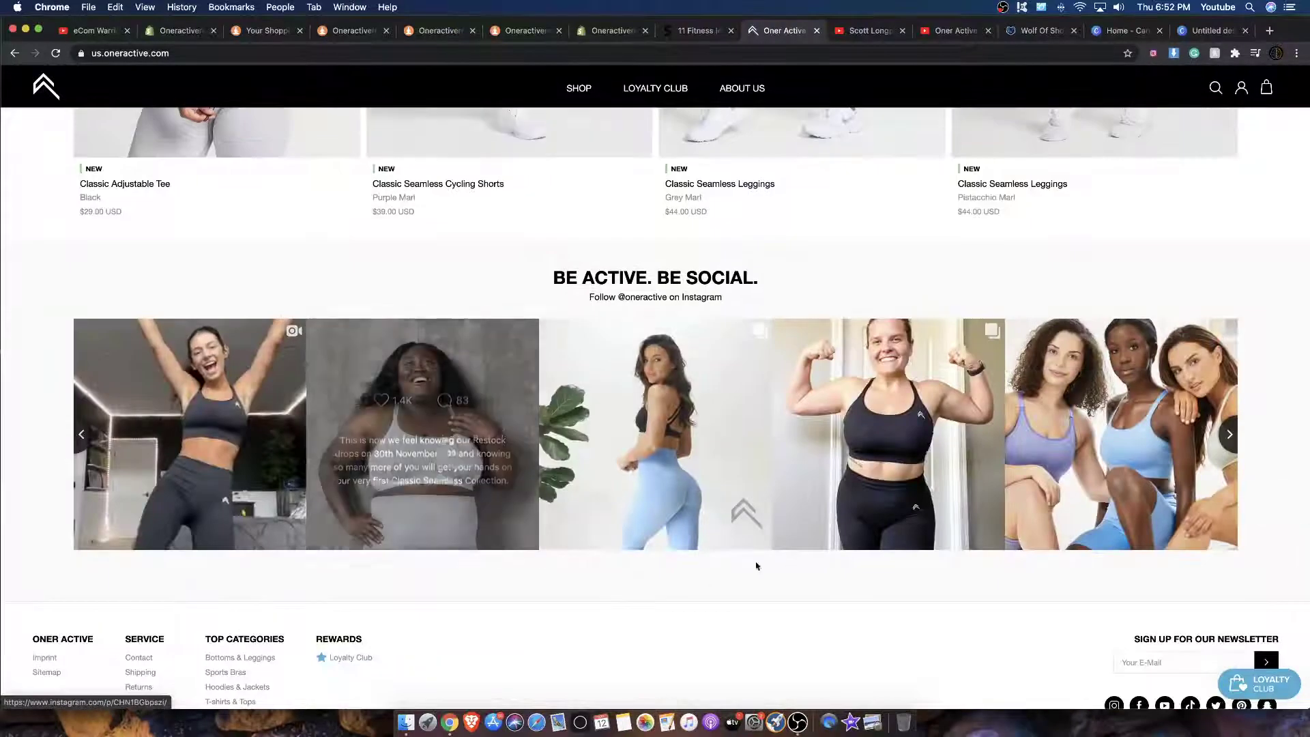
View individual posts from the "Be Active. Be Social." Instagram feed and close them again.
{"action": "left_click", "coordinate": [482, 482]}
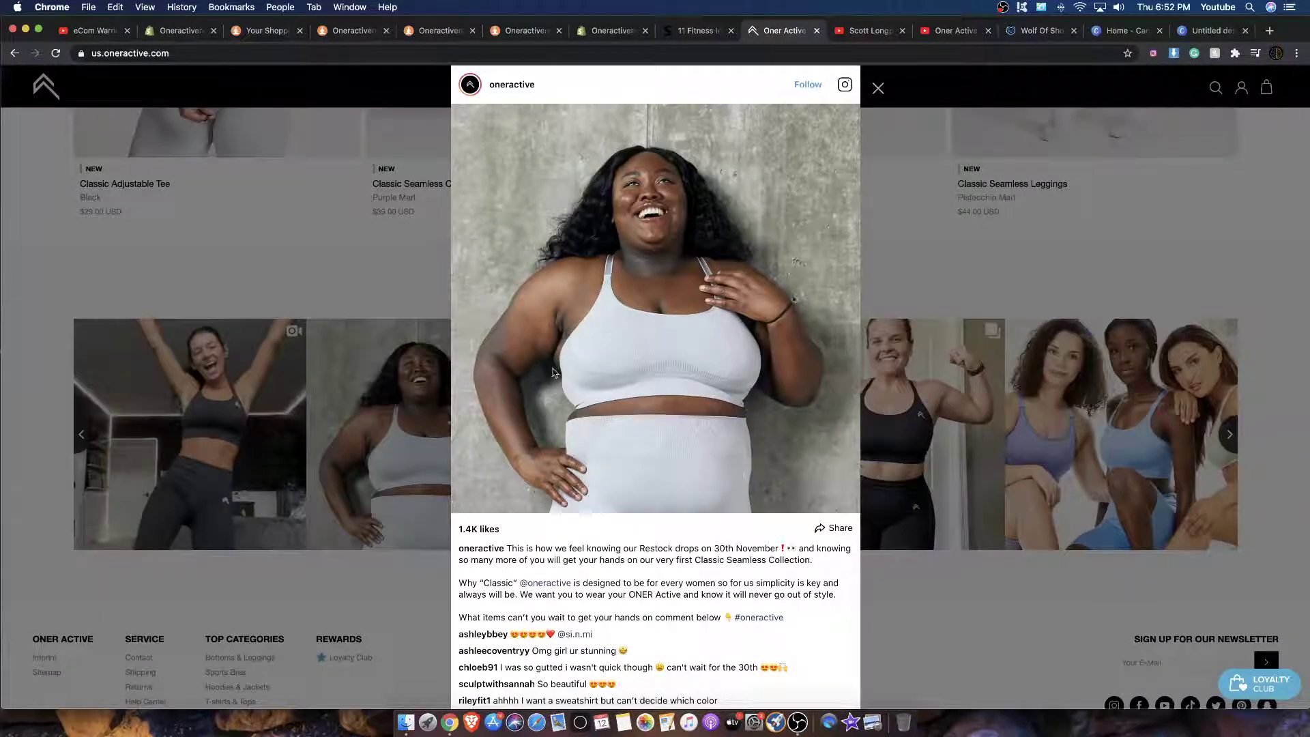
{"action": "scroll", "coordinate": [404, 334], "scroll_direction": "down", "scroll_amount": 1}
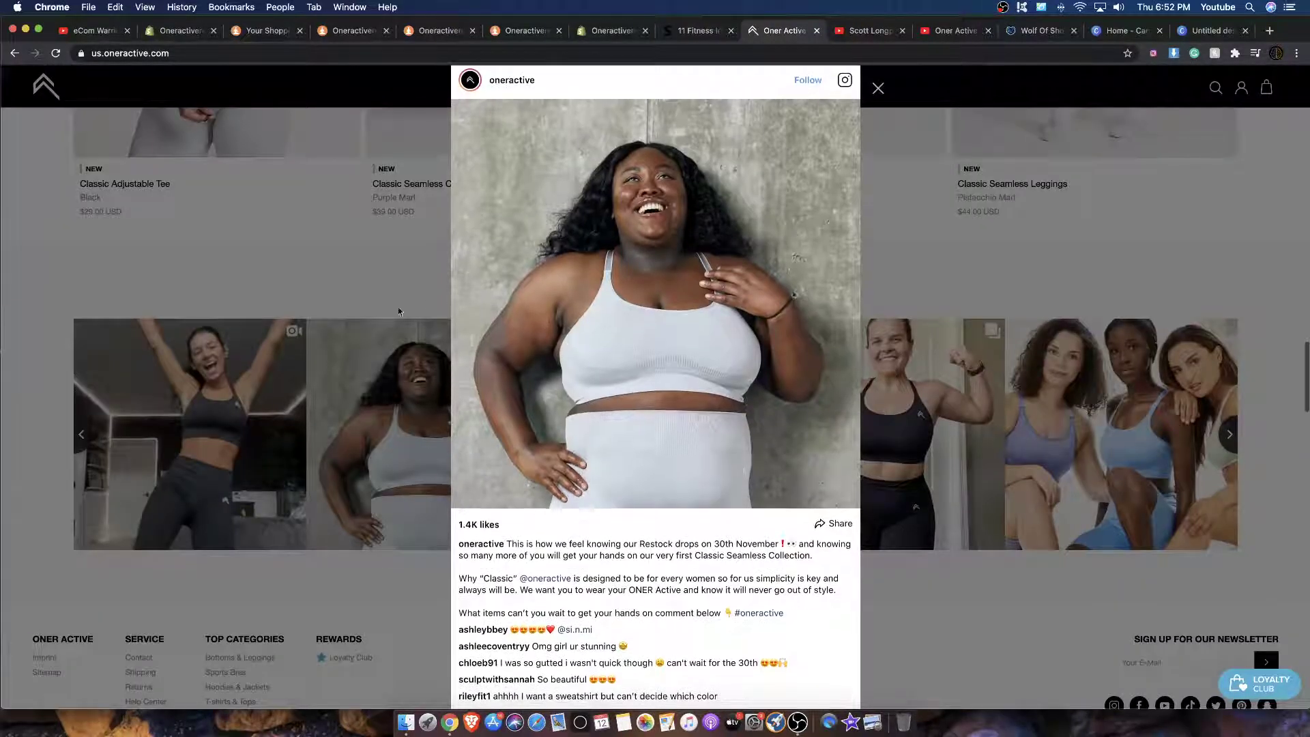
{"action": "left_click", "coordinate": [988, 354]}
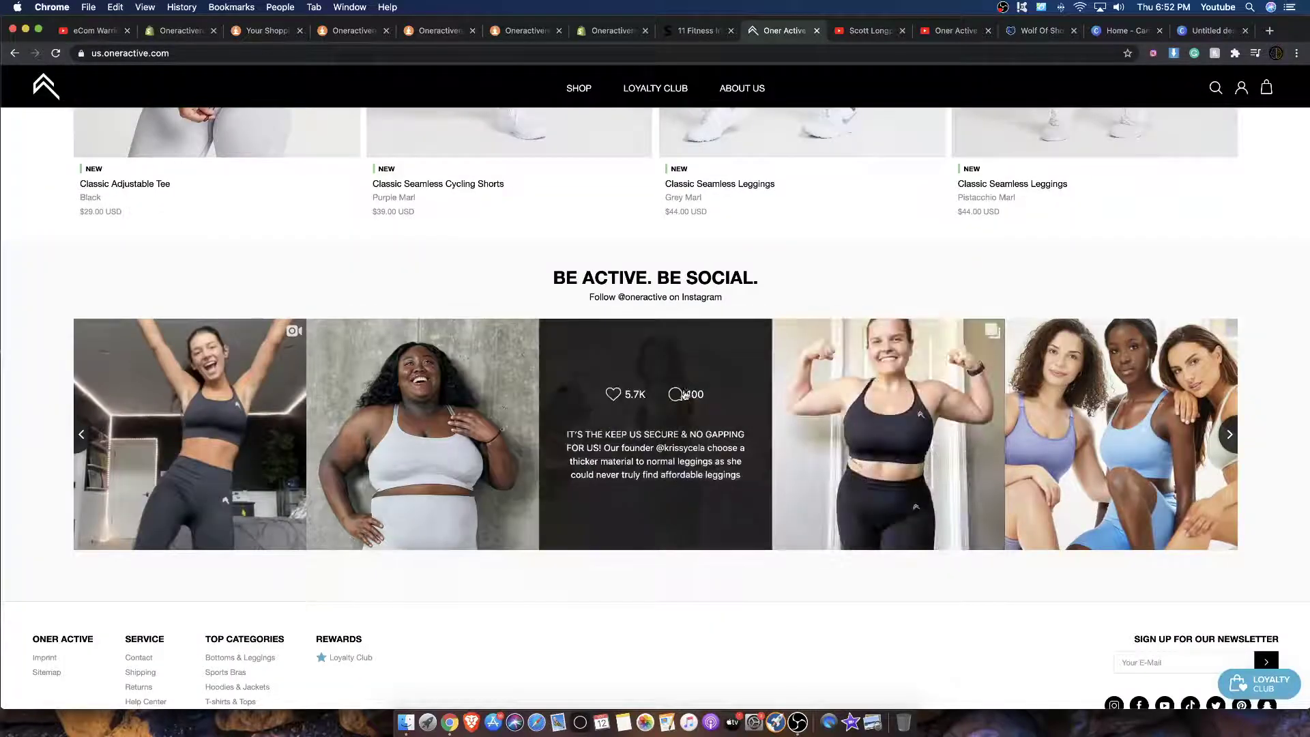
{"action": "left_click", "coordinate": [615, 409]}
{"action": "left_click", "coordinate": [917, 372]}
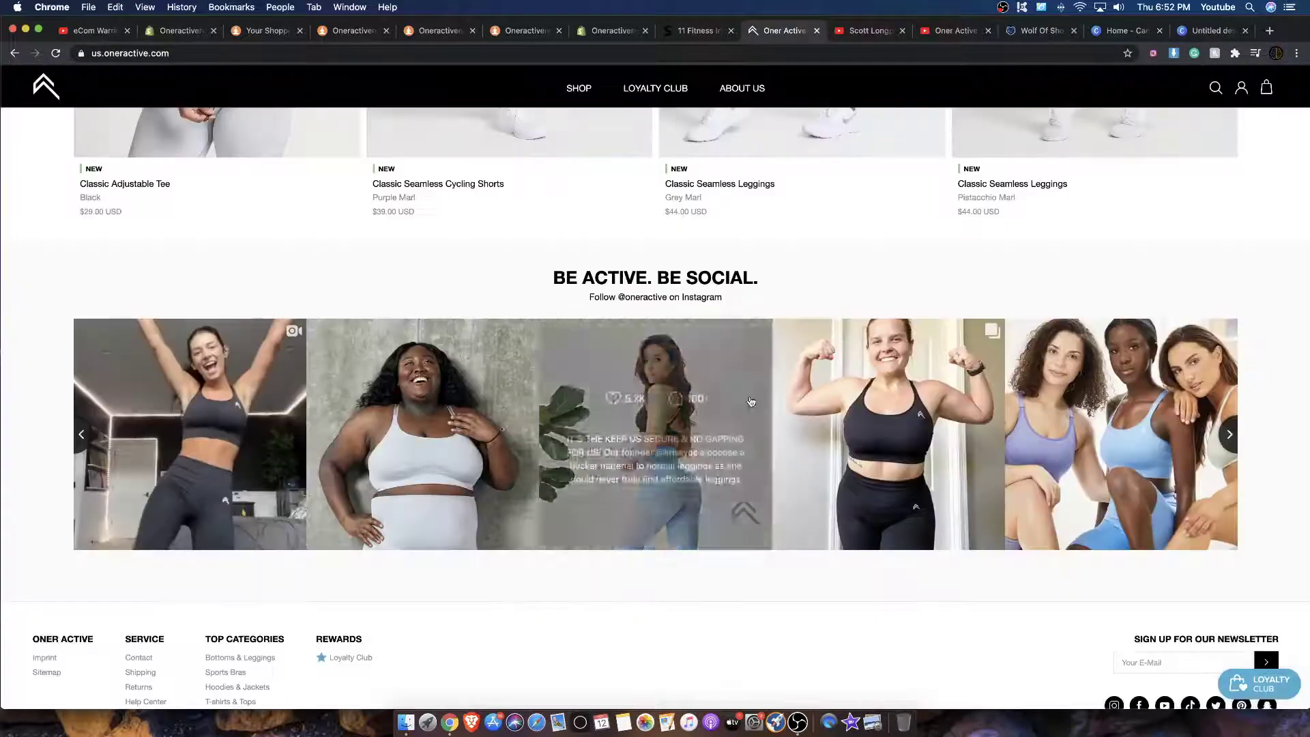
{"action": "left_click", "coordinate": [889, 382]}
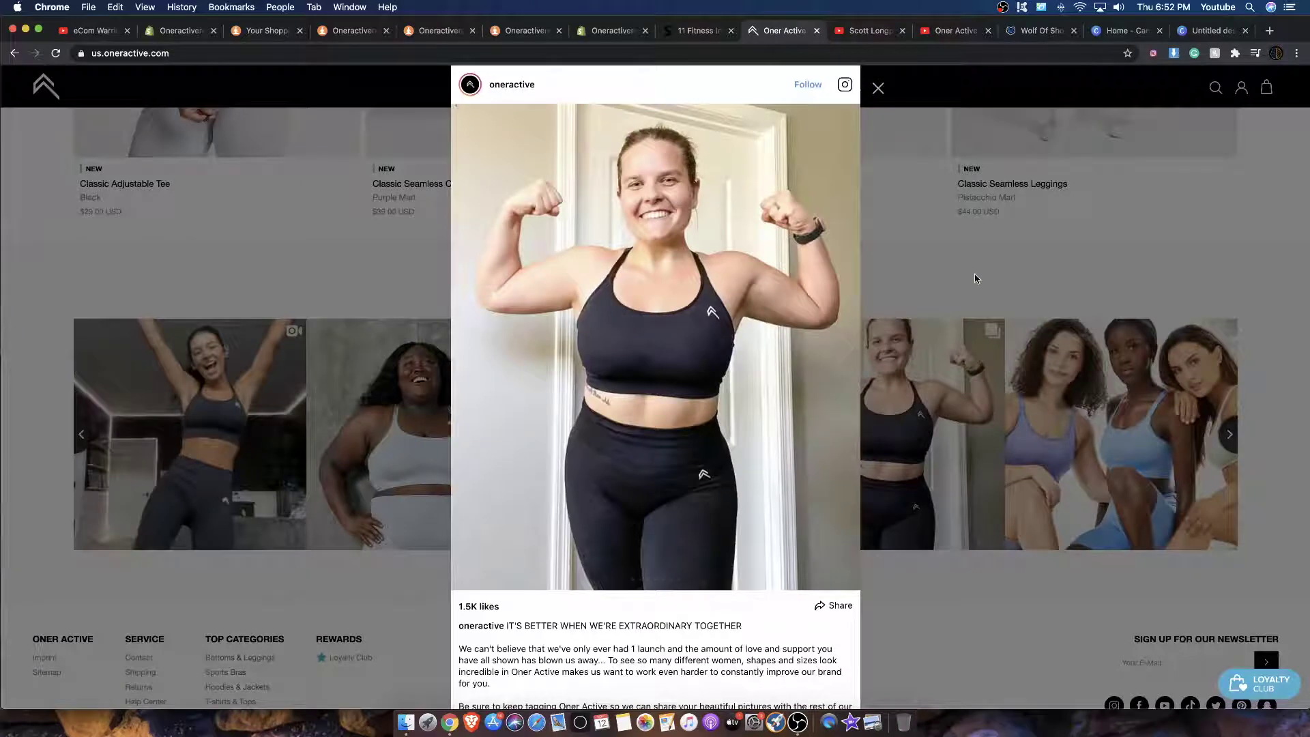
{"action": "left_click", "coordinate": [976, 279]}
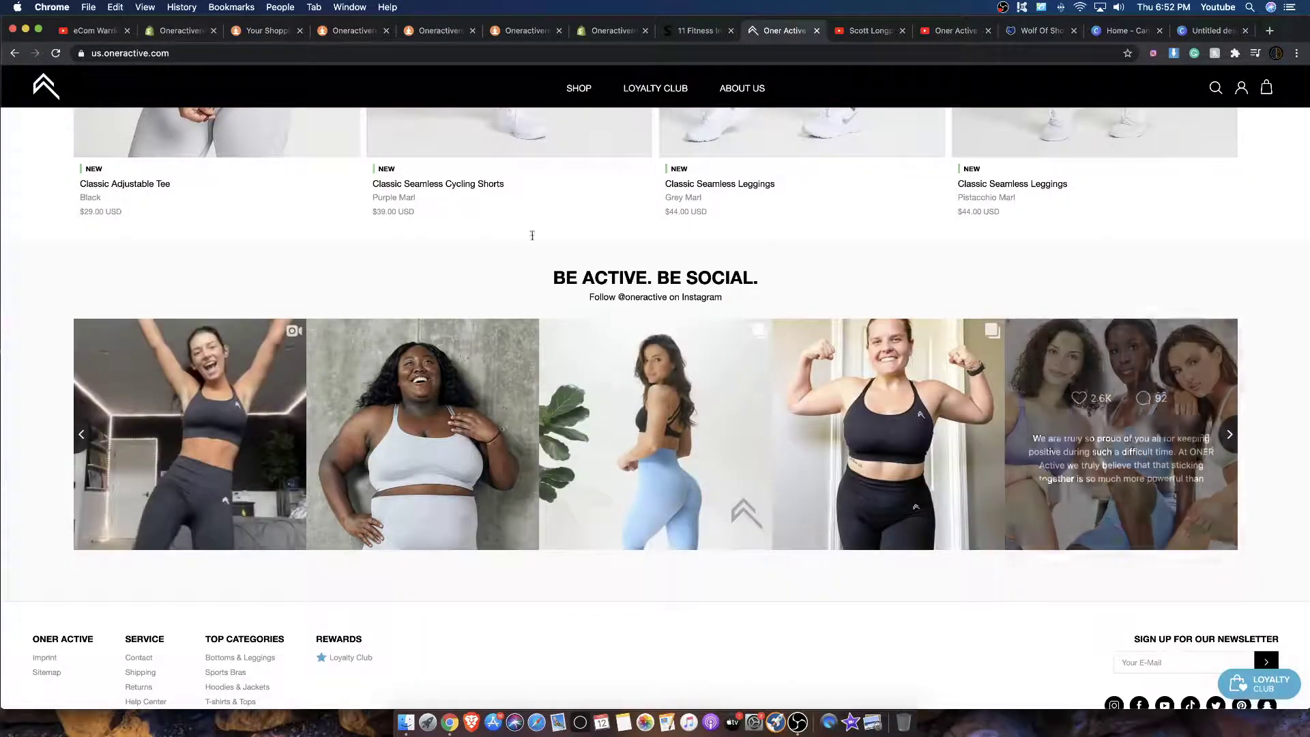
Return to the Home3 theme editor, leave the Cart Page settings and open the Shirts collection in the preview.
{"action": "left_click", "coordinate": [178, 32]}
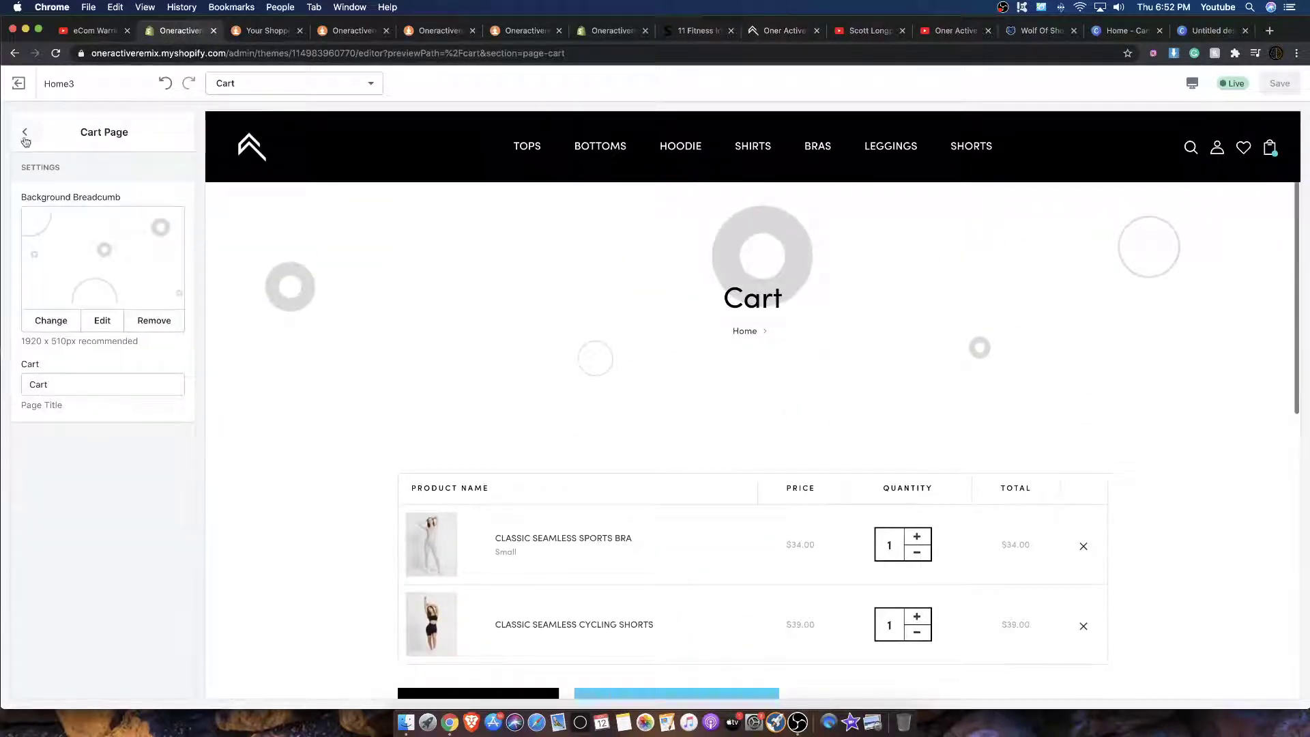
{"action": "left_click", "coordinate": [25, 133]}
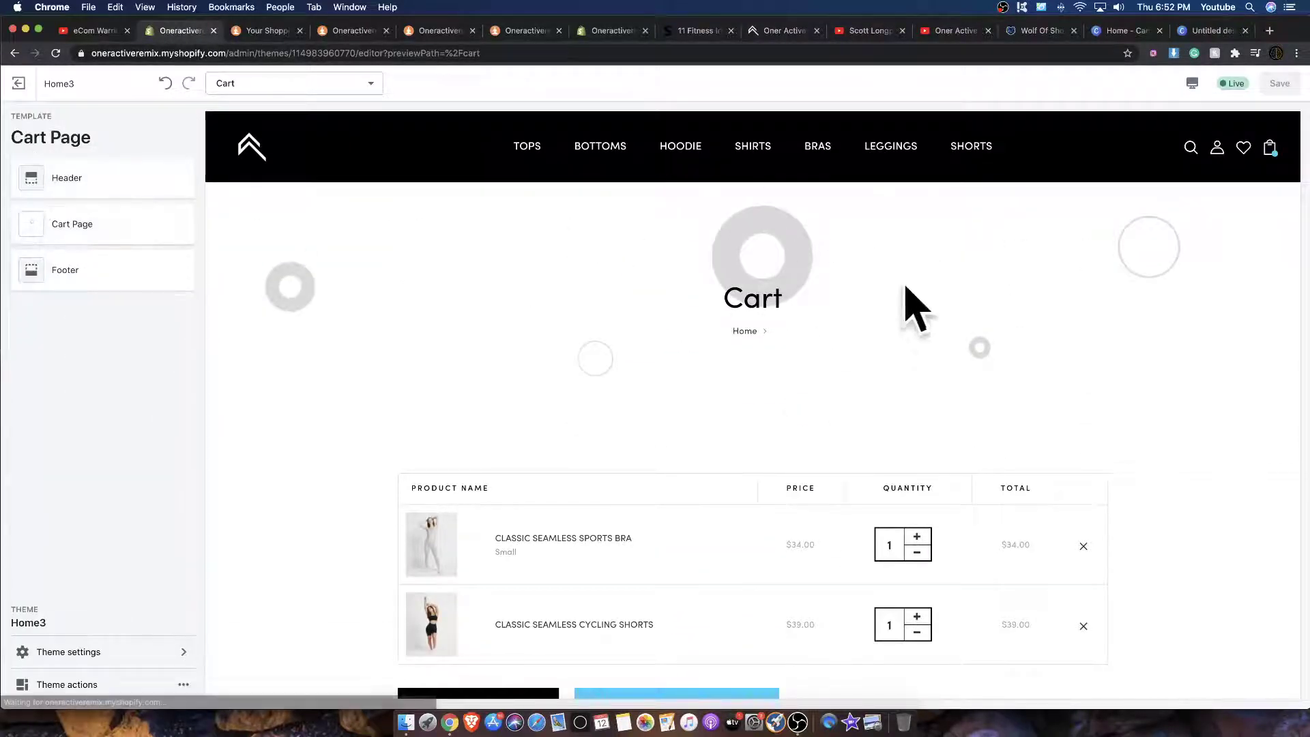
{"action": "scroll", "coordinate": [907, 307], "scroll_direction": "down", "scroll_amount": 5}
{"action": "scroll", "coordinate": [799, 176], "scroll_direction": "up", "scroll_amount": 5}
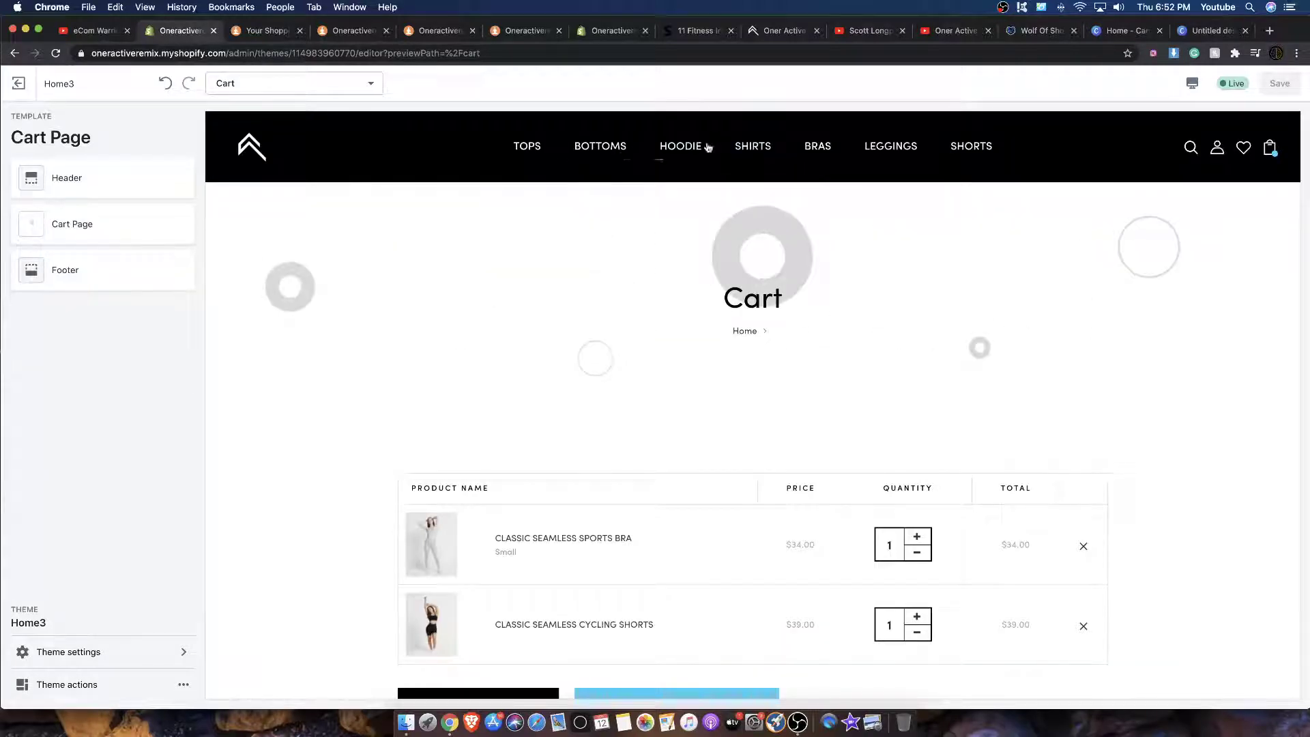
{"action": "left_click", "coordinate": [744, 143]}
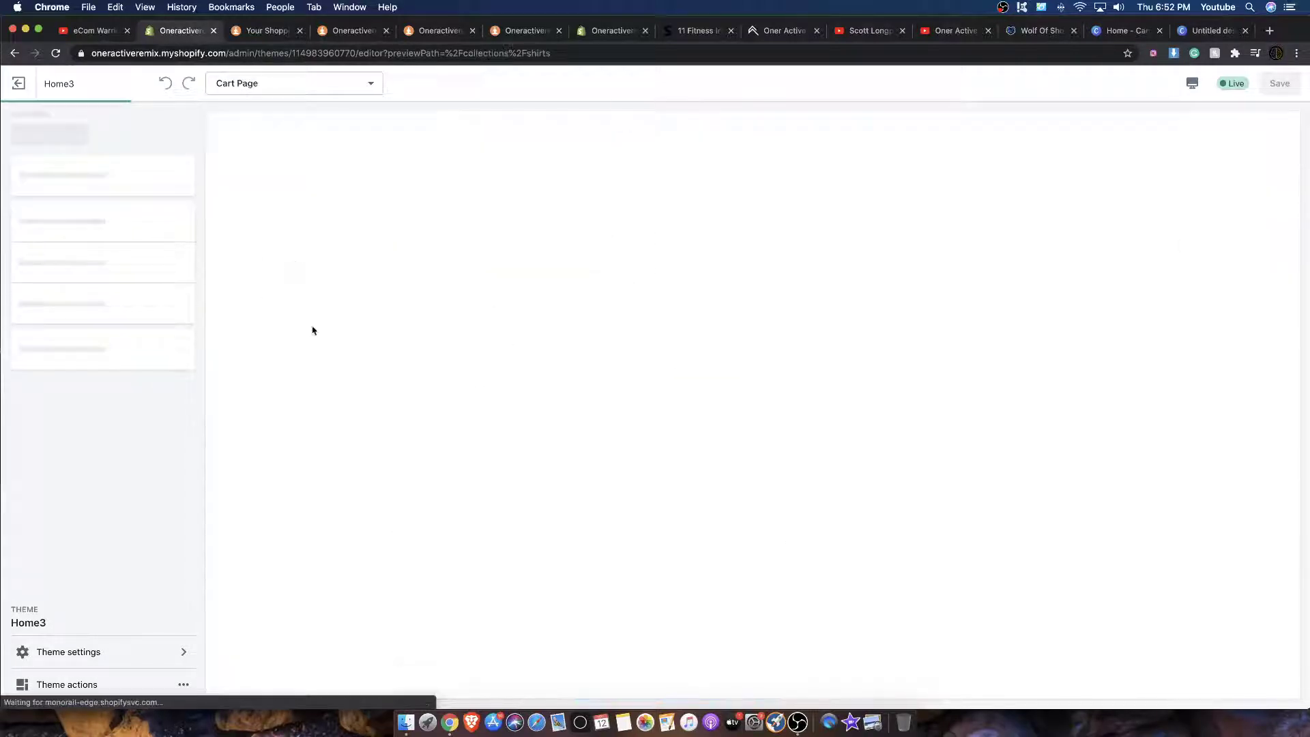
{"action": "left_click", "coordinate": [768, 34]}
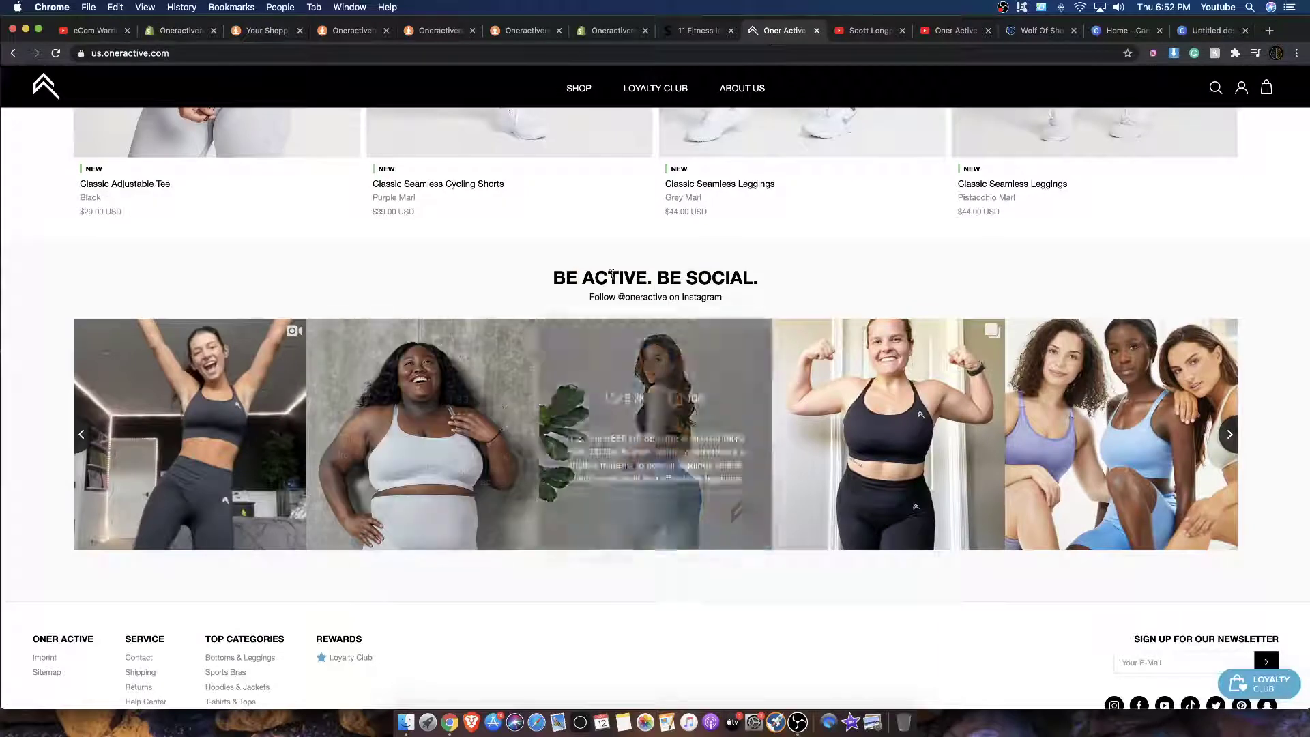
{"action": "left_click", "coordinate": [173, 32]}
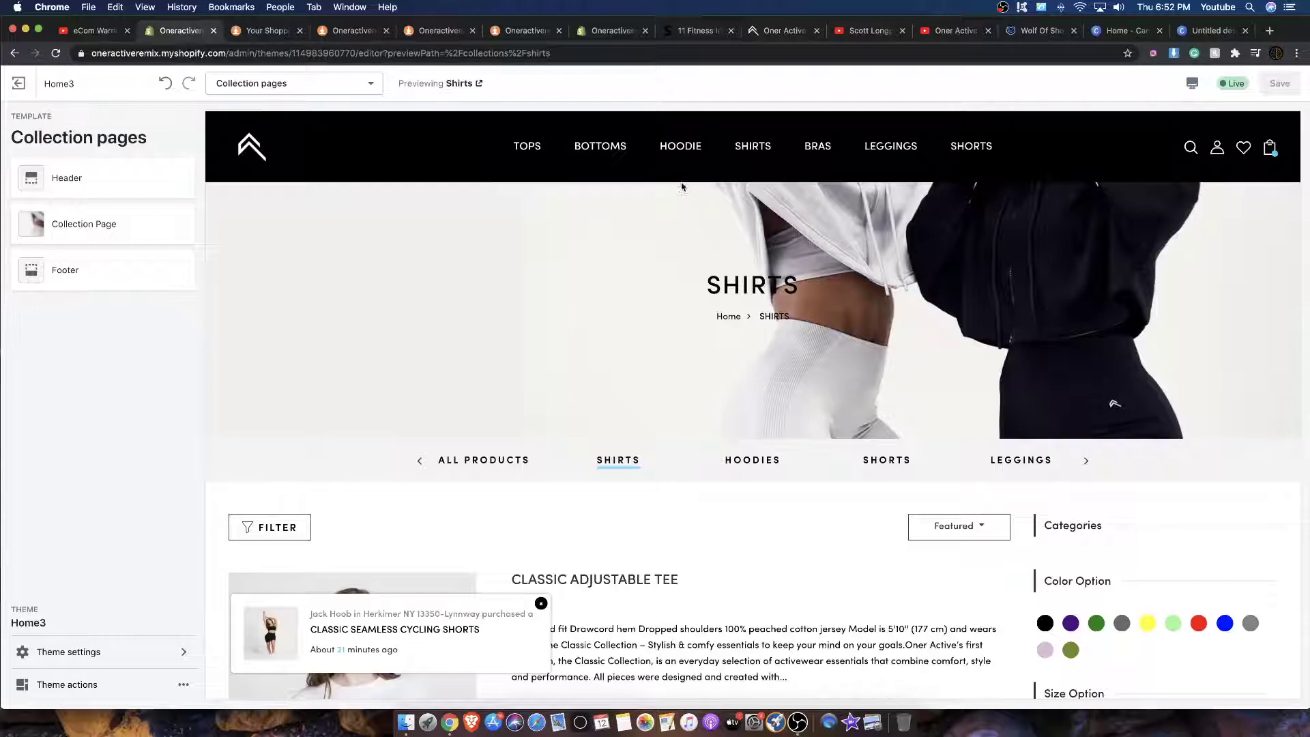
Examine the Shirts collection page's banner, product list, filter sidebar and footer for remaining placeholder content.
{"action": "scroll", "coordinate": [590, 184], "scroll_direction": "down", "scroll_amount": 7}
{"action": "scroll", "coordinate": [600, 182], "scroll_direction": "up", "scroll_amount": 4}
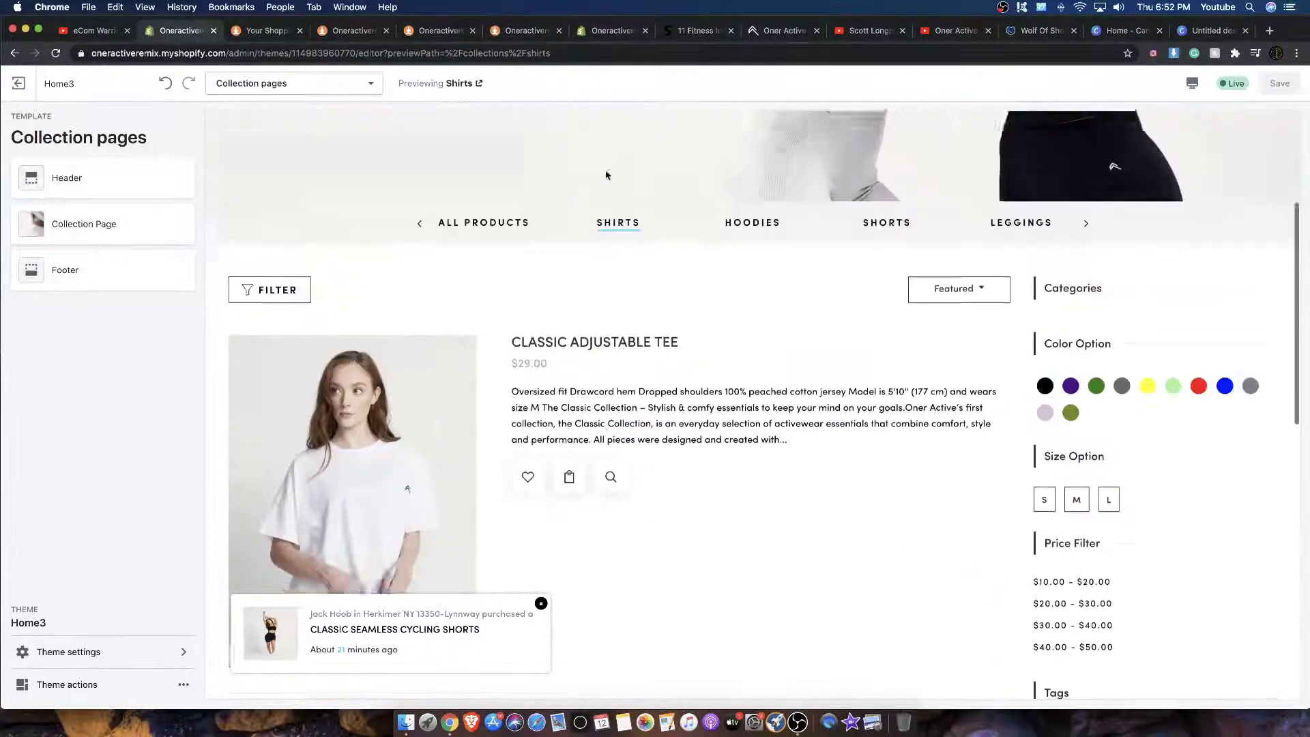
{"action": "scroll", "coordinate": [603, 179], "scroll_direction": "down", "scroll_amount": 6}
{"action": "scroll", "coordinate": [603, 180], "scroll_direction": "down", "scroll_amount": 5}
{"action": "scroll", "coordinate": [602, 181], "scroll_direction": "up", "scroll_amount": 15}
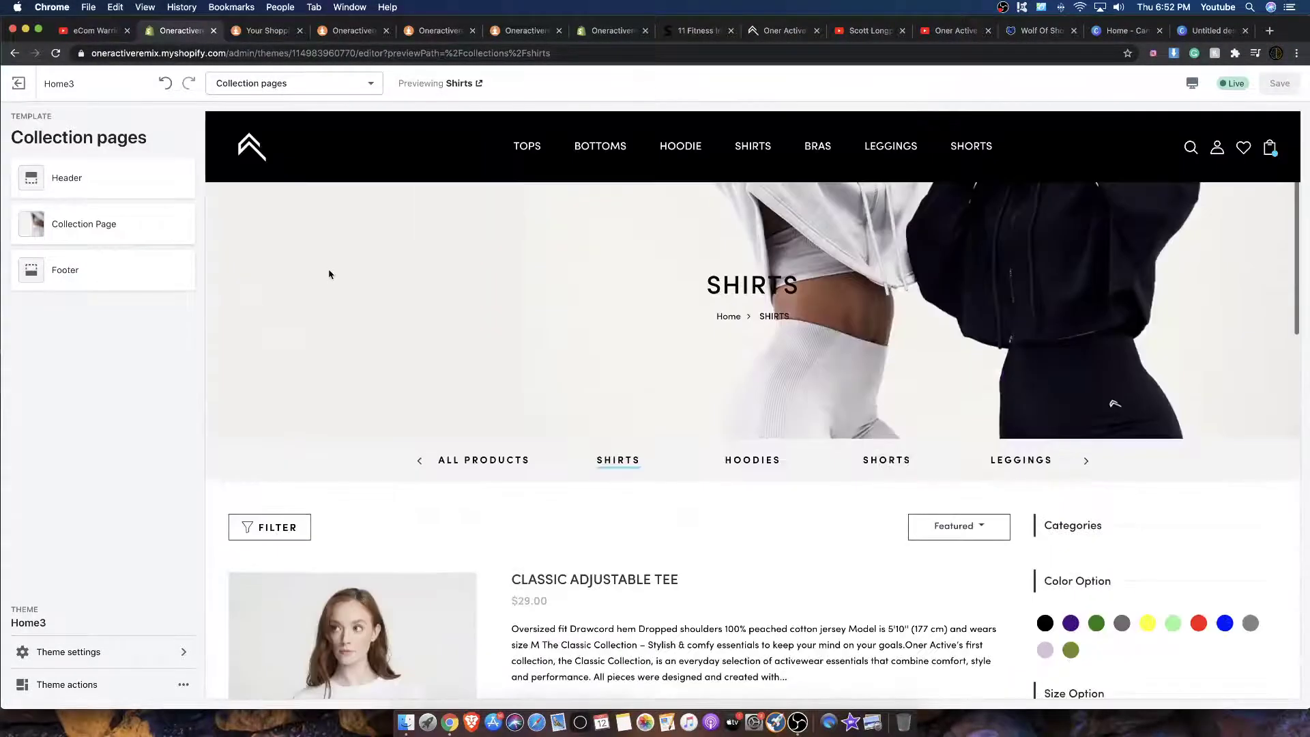
Disable the modern collection banner in the Collection Page settings and check the page's sidebar and footer in the preview.
{"action": "left_click", "coordinate": [86, 225]}
{"action": "scroll", "coordinate": [80, 235], "scroll_direction": "down", "scroll_amount": 10}
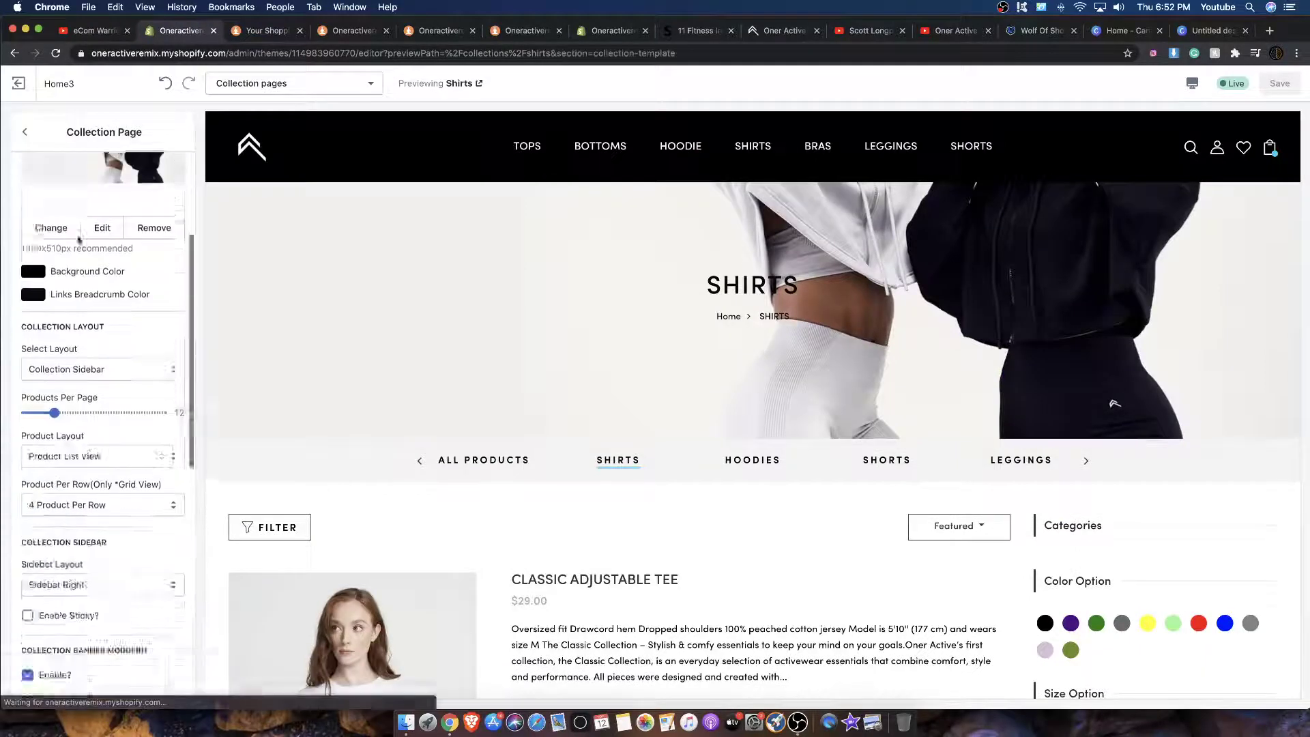
{"action": "scroll", "coordinate": [80, 245], "scroll_direction": "down", "scroll_amount": 1}
{"action": "scroll", "coordinate": [48, 209], "scroll_direction": "up", "scroll_amount": 3}
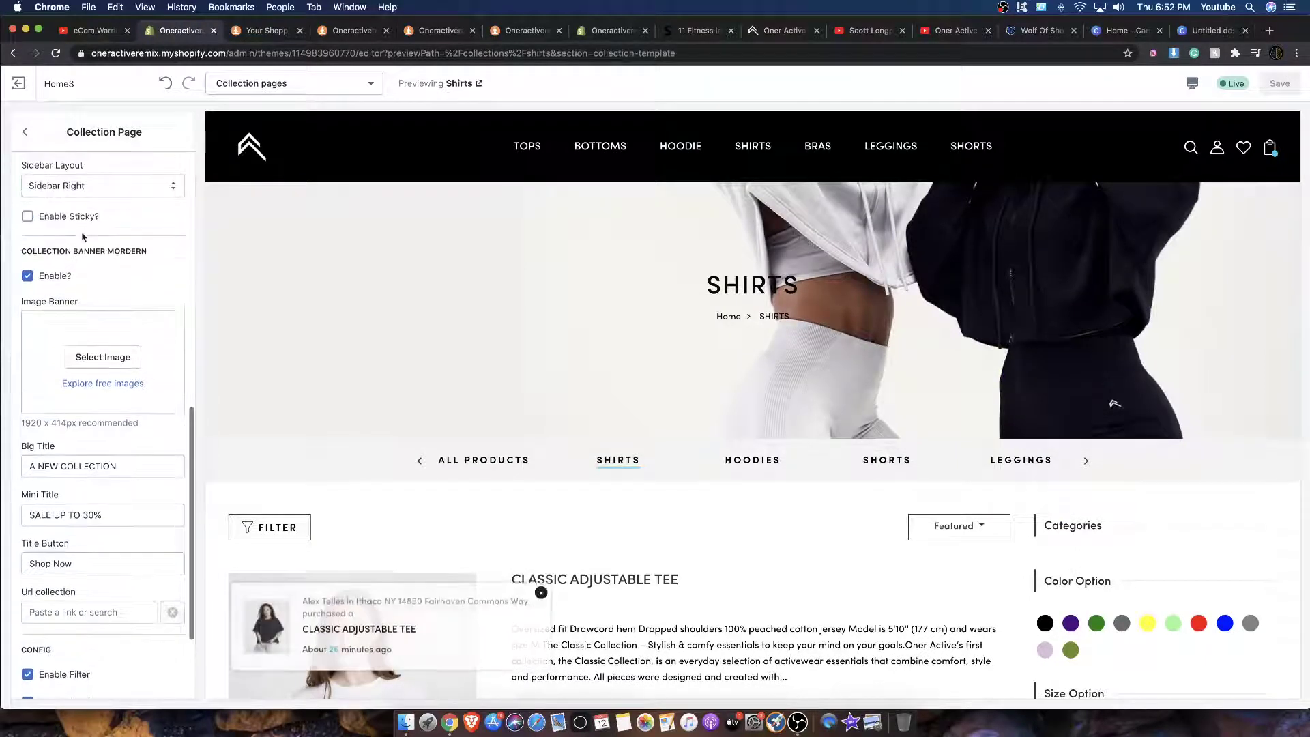
{"action": "scroll", "coordinate": [556, 309], "scroll_direction": "down", "scroll_amount": 8}
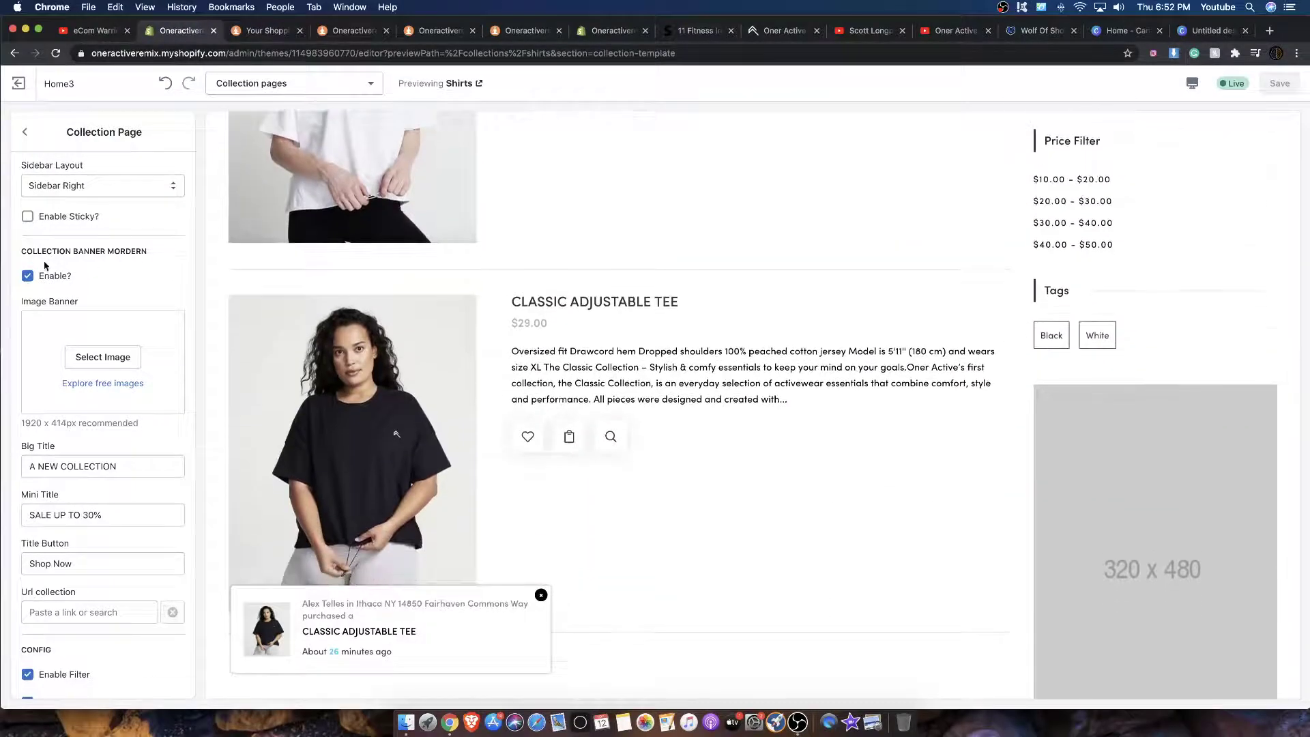
{"action": "left_click", "coordinate": [34, 276]}
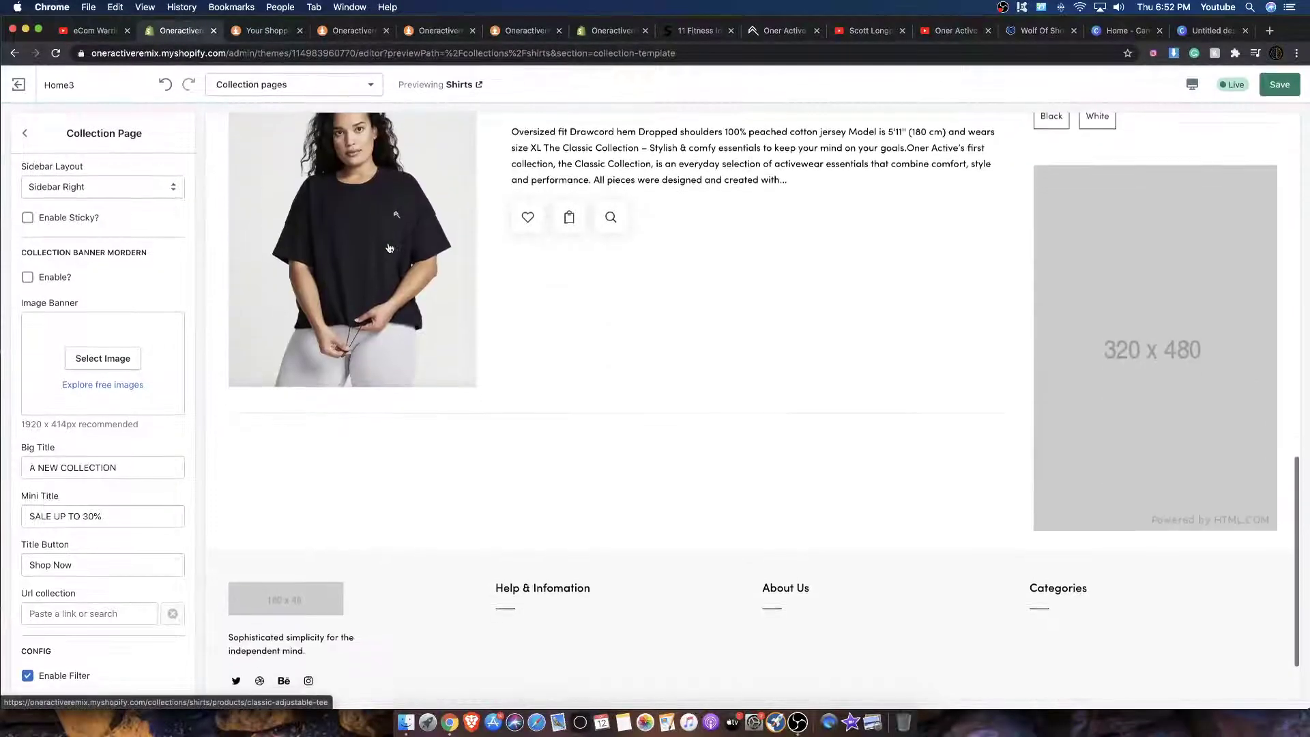
{"action": "scroll", "coordinate": [386, 246], "scroll_direction": "down", "scroll_amount": 15}
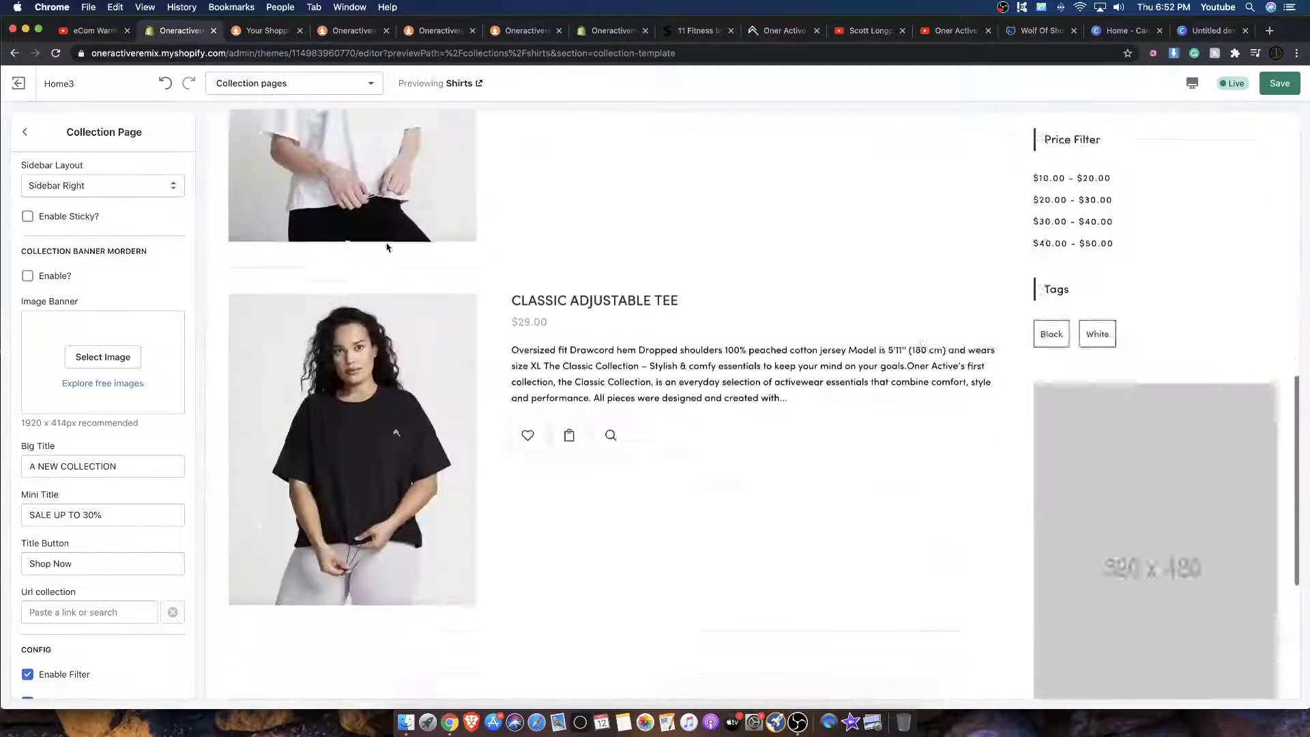
{"action": "scroll", "coordinate": [462, 322], "scroll_direction": "up", "scroll_amount": 15}
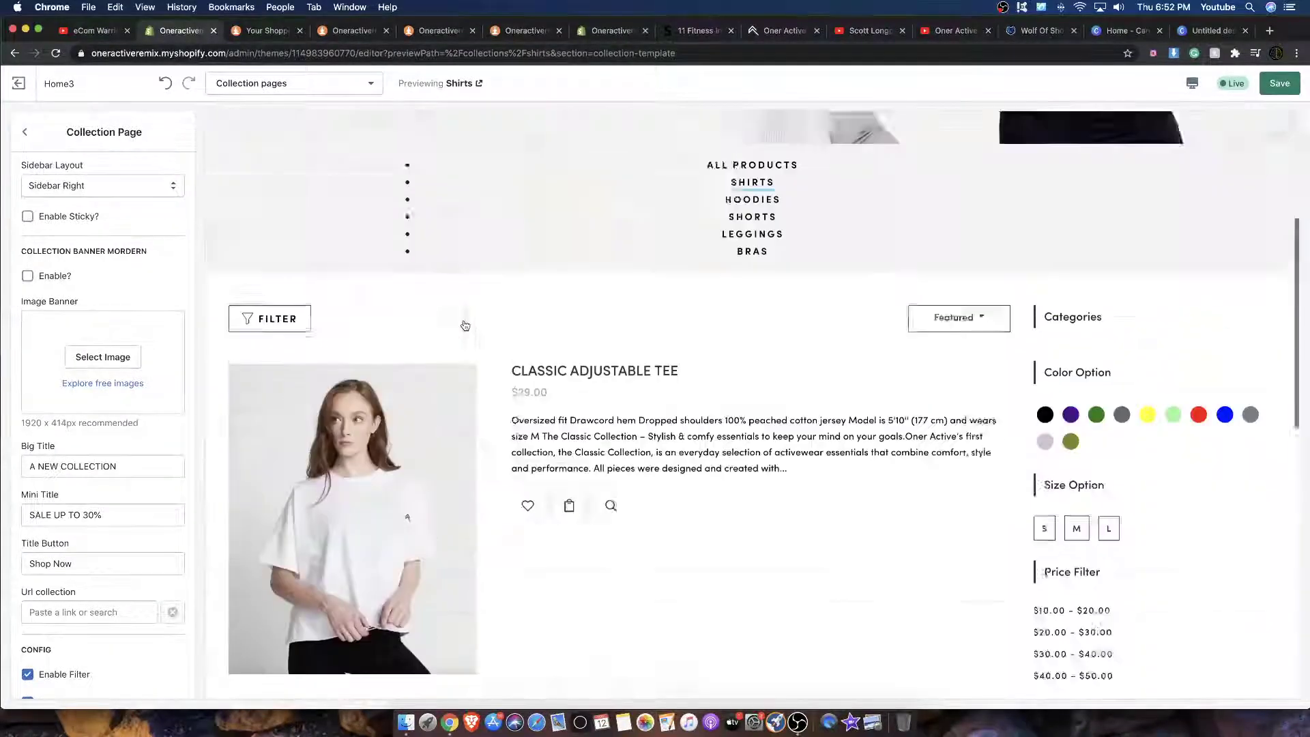
{"action": "scroll", "coordinate": [287, 528], "scroll_direction": "down", "scroll_amount": 15}
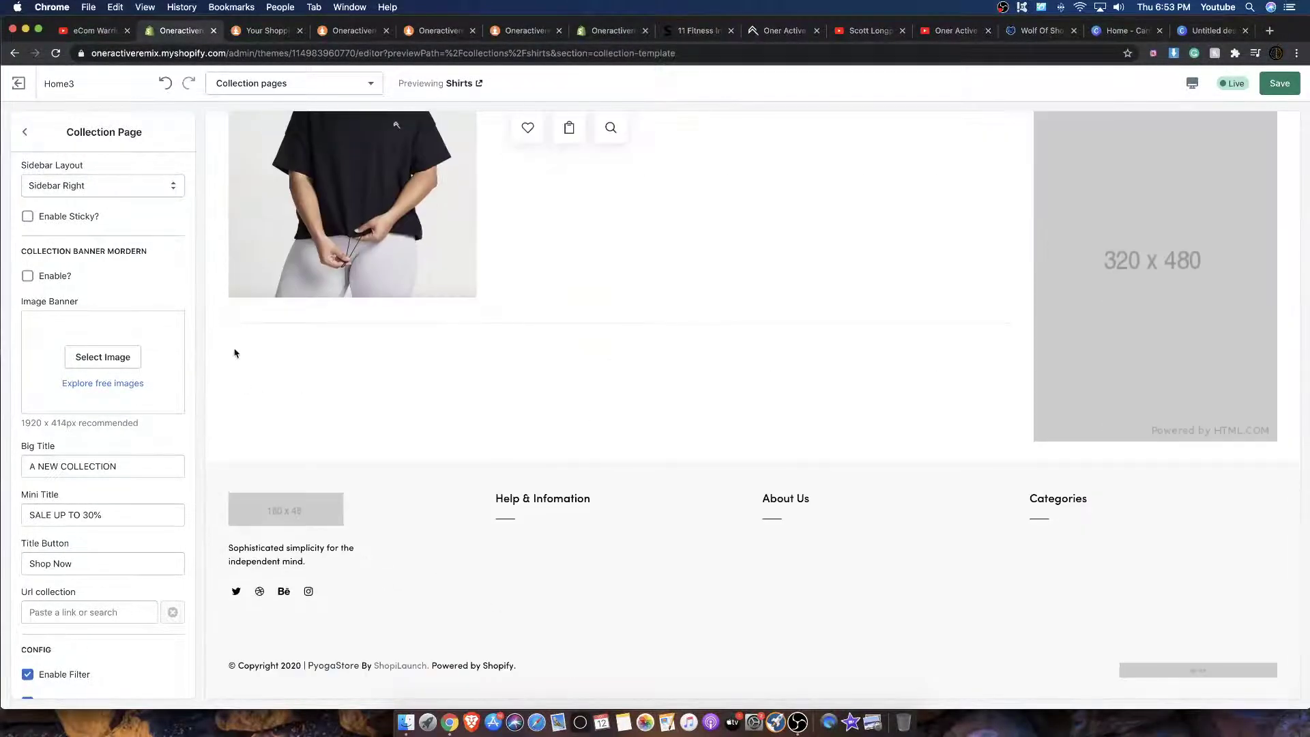
Review the collection template's Footer section settings to see which footer style the non-home pages use.
{"action": "left_click", "coordinate": [24, 132]}
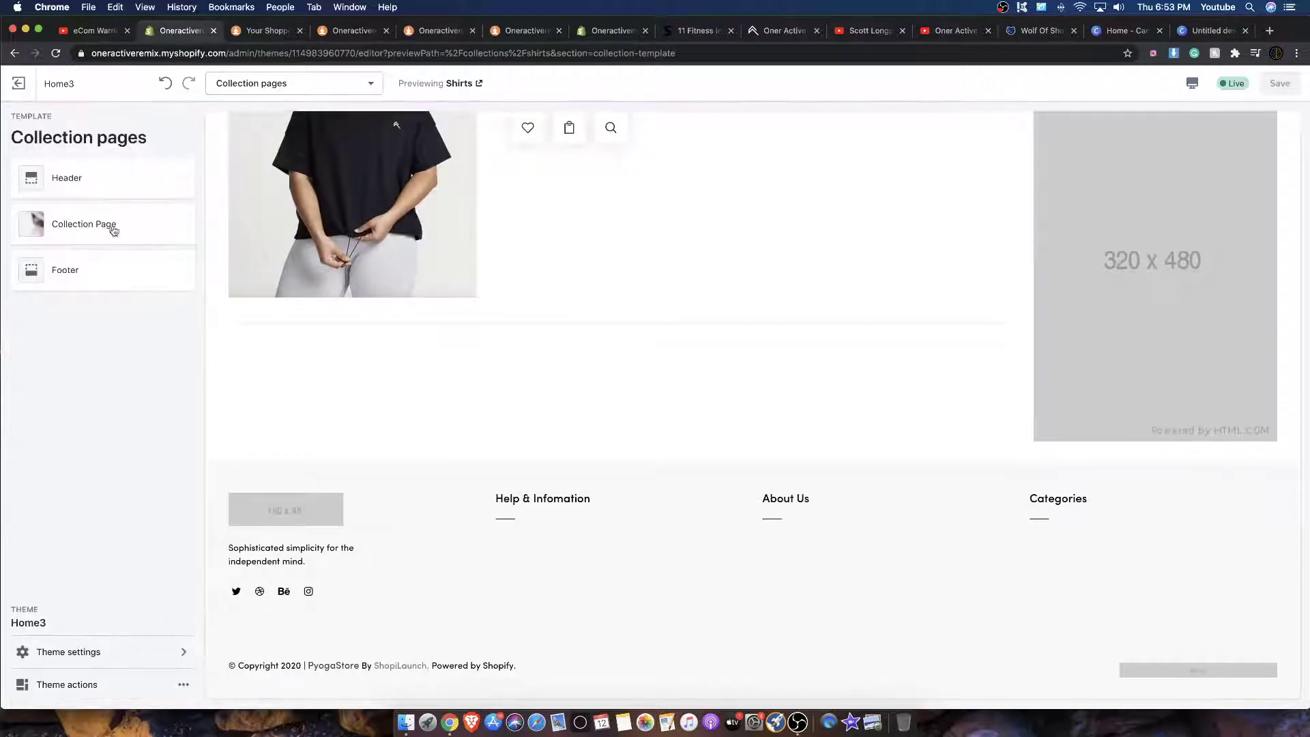
{"action": "left_click", "coordinate": [73, 268]}
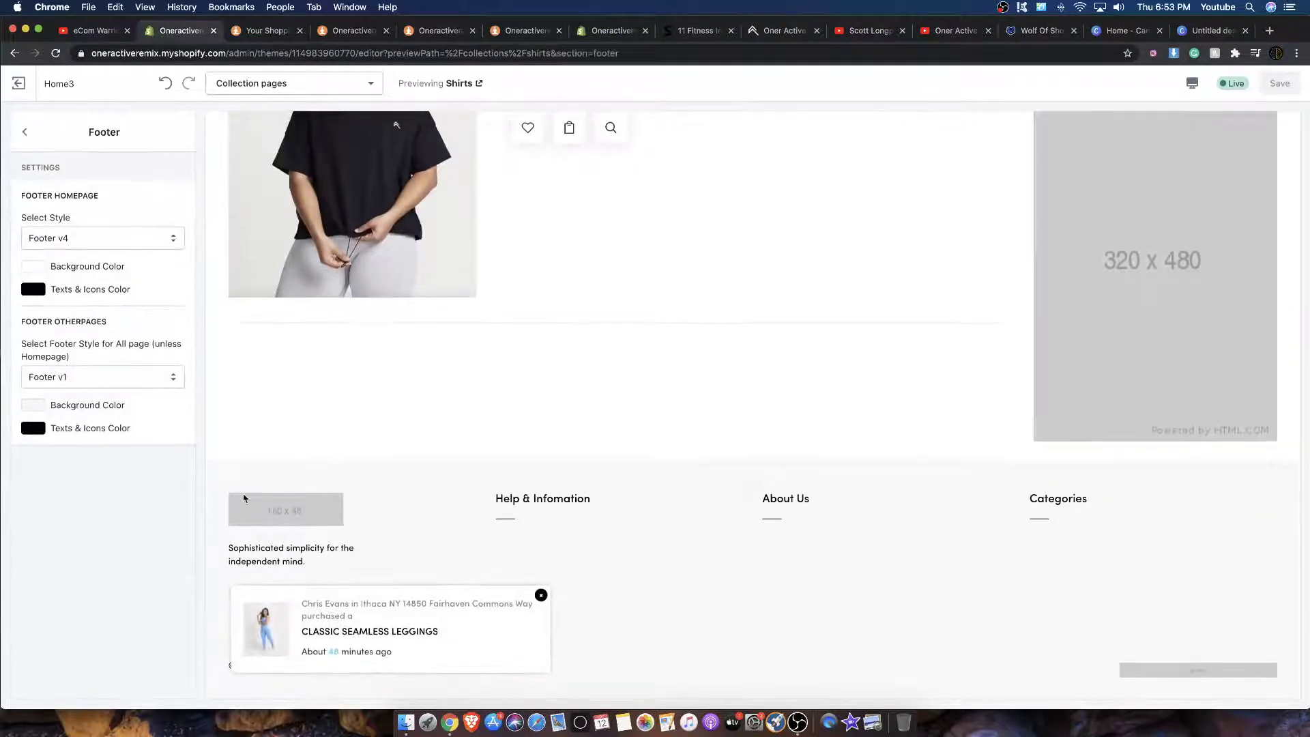
{"action": "left_click", "coordinate": [23, 133]}
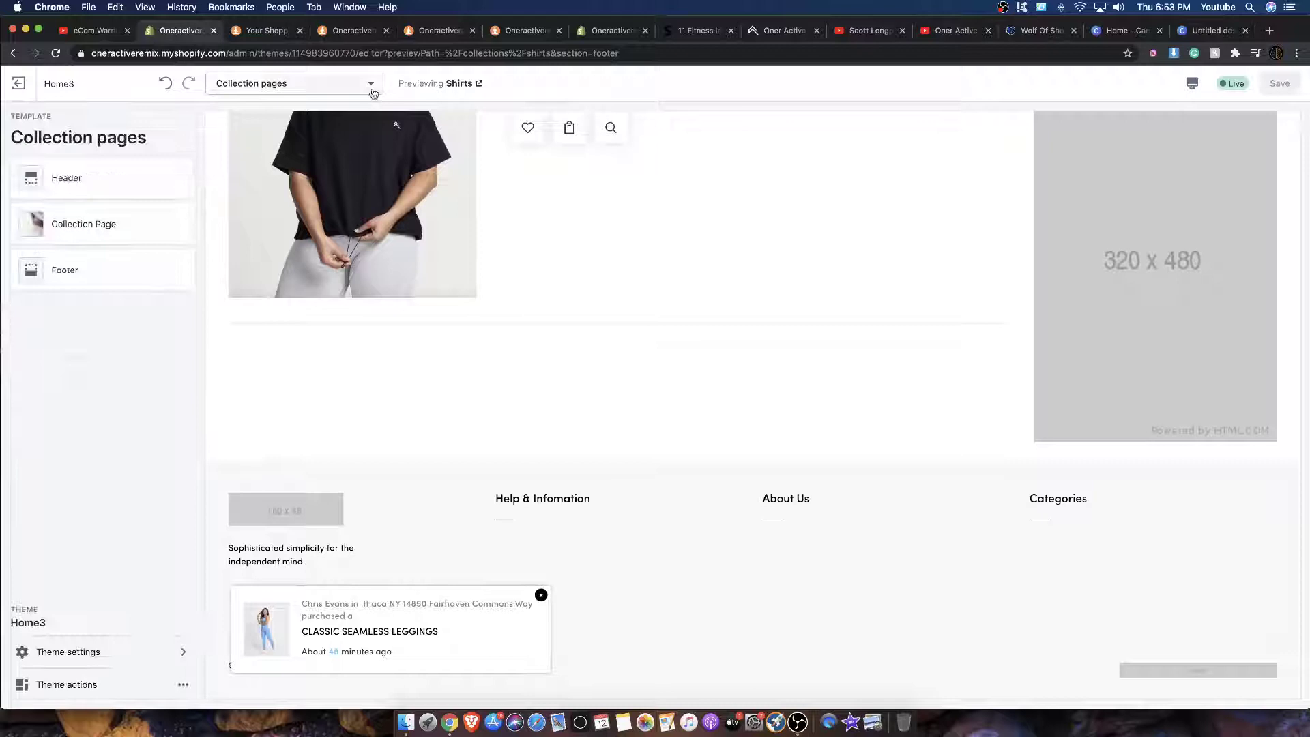
{"action": "left_click", "coordinate": [287, 85]}
{"action": "left_click", "coordinate": [82, 270]}
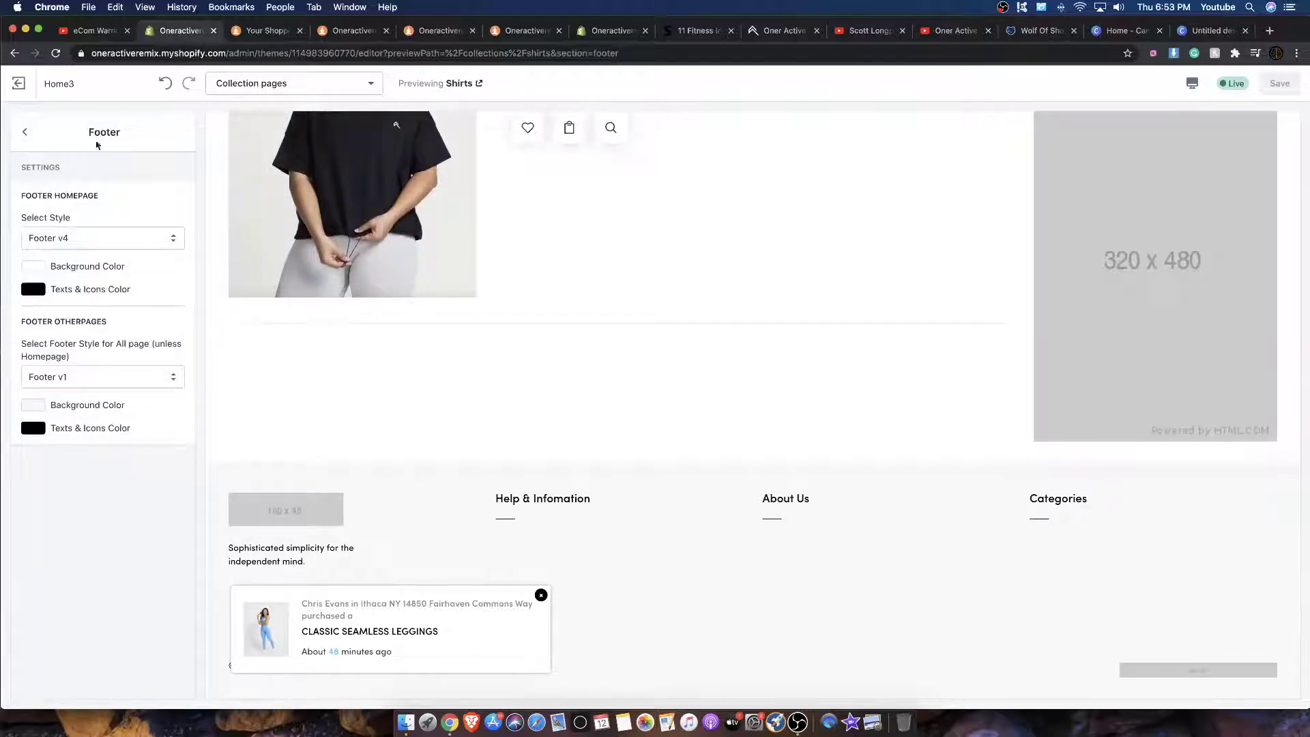
{"action": "left_click", "coordinate": [22, 133]}
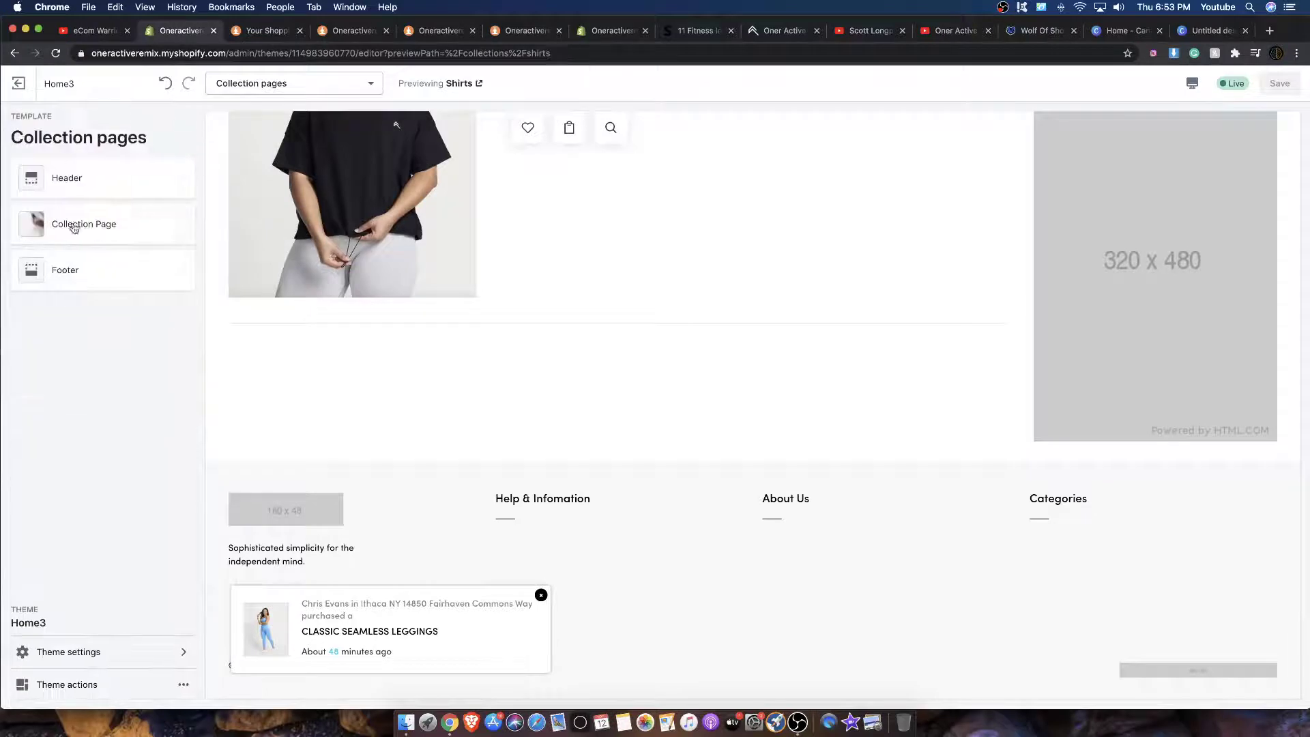
Open the Footer v1 options in the theme settings.
{"action": "left_click", "coordinate": [59, 651]}
{"action": "scroll", "coordinate": [64, 592], "scroll_direction": "down", "scroll_amount": 5}
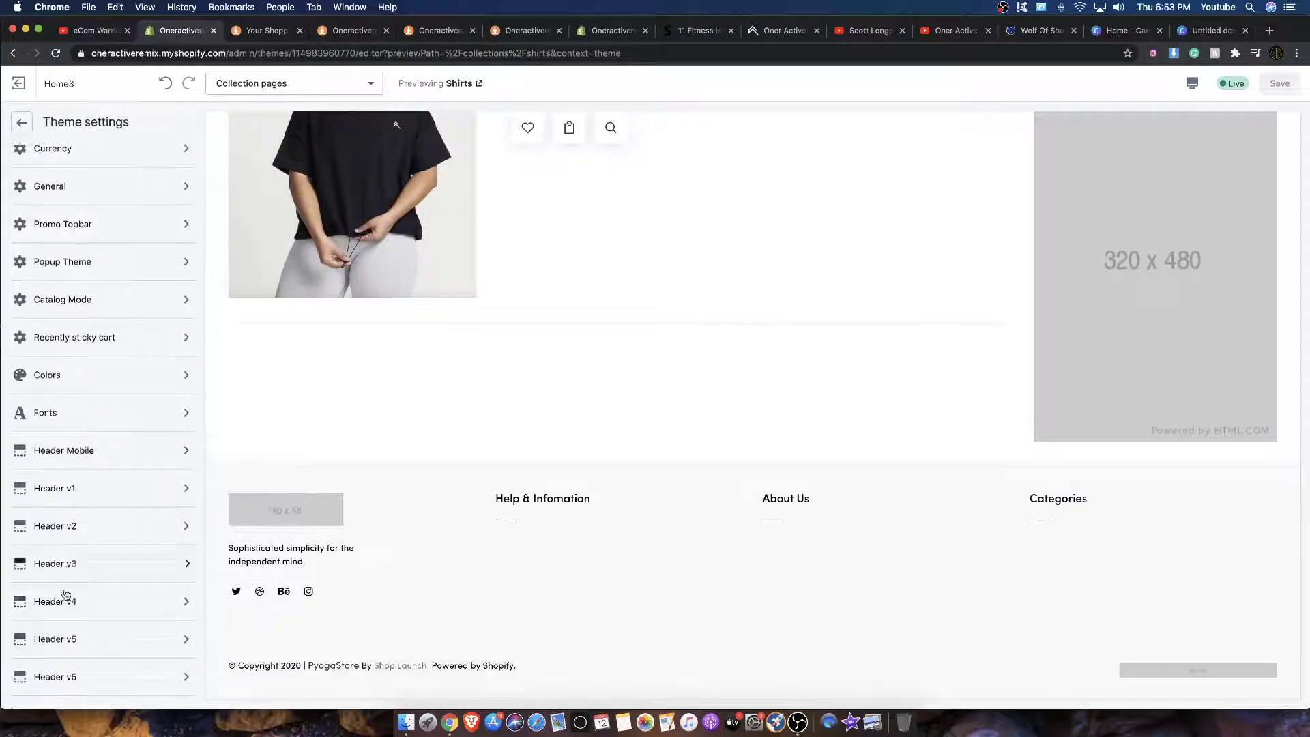
{"action": "scroll", "coordinate": [65, 593], "scroll_direction": "down", "scroll_amount": 4}
{"action": "left_click", "coordinate": [48, 345]}
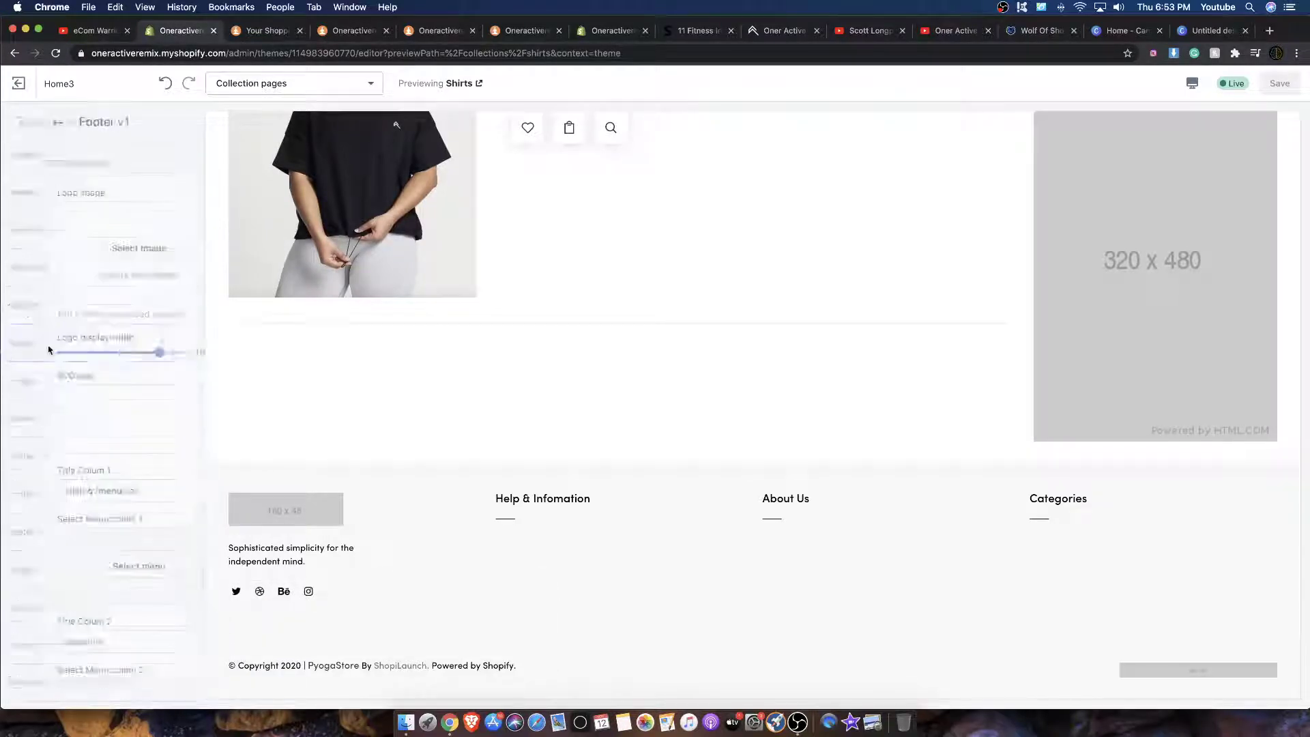
Set the Footer v1 logo image to the chevron logo from the image library.
{"action": "left_click", "coordinate": [93, 249]}
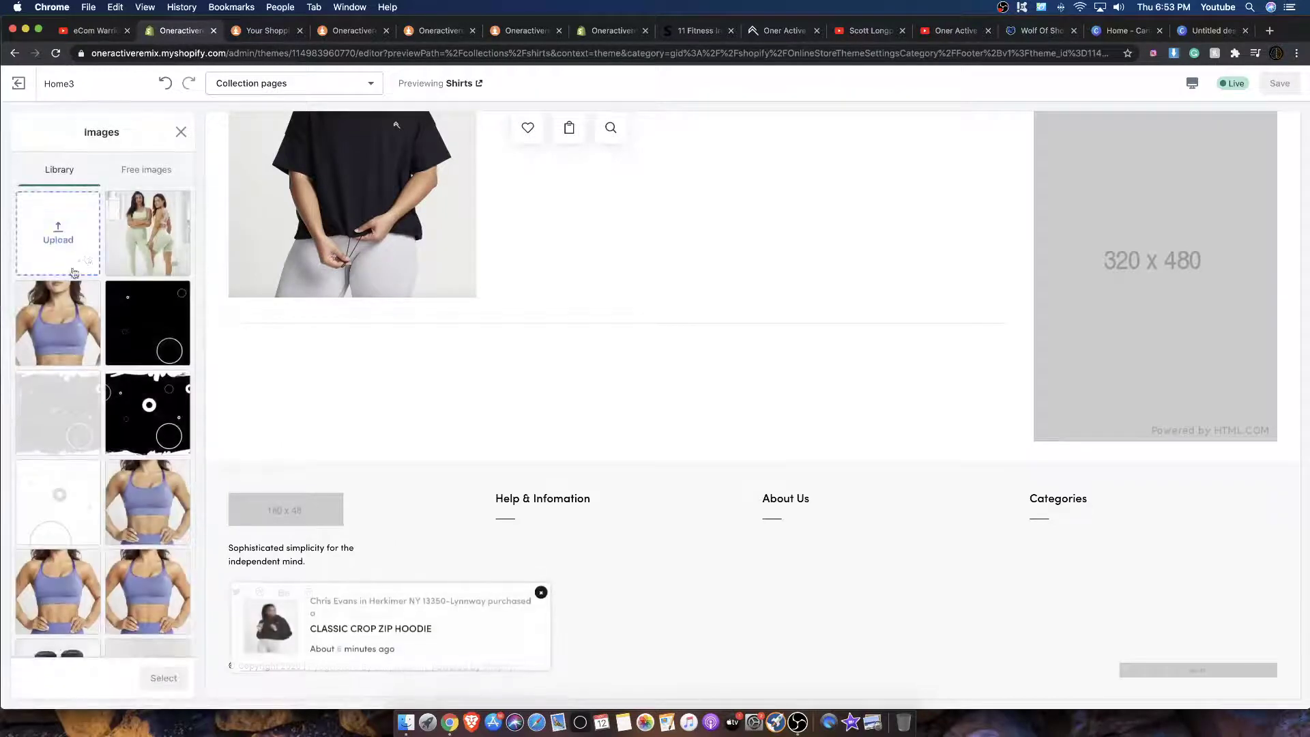
{"action": "scroll", "coordinate": [136, 478], "scroll_direction": "down", "scroll_amount": 10}
{"action": "left_click", "coordinate": [160, 588]}
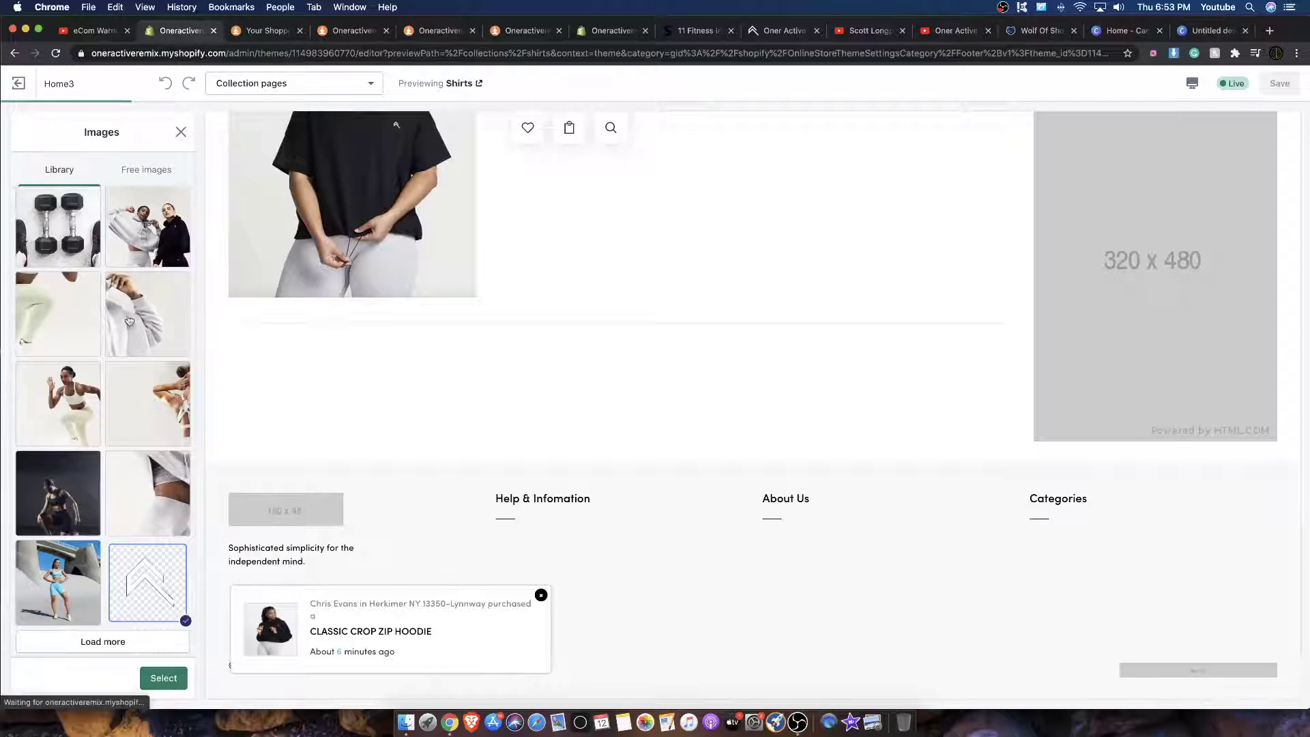
{"action": "left_click", "coordinate": [163, 678]}
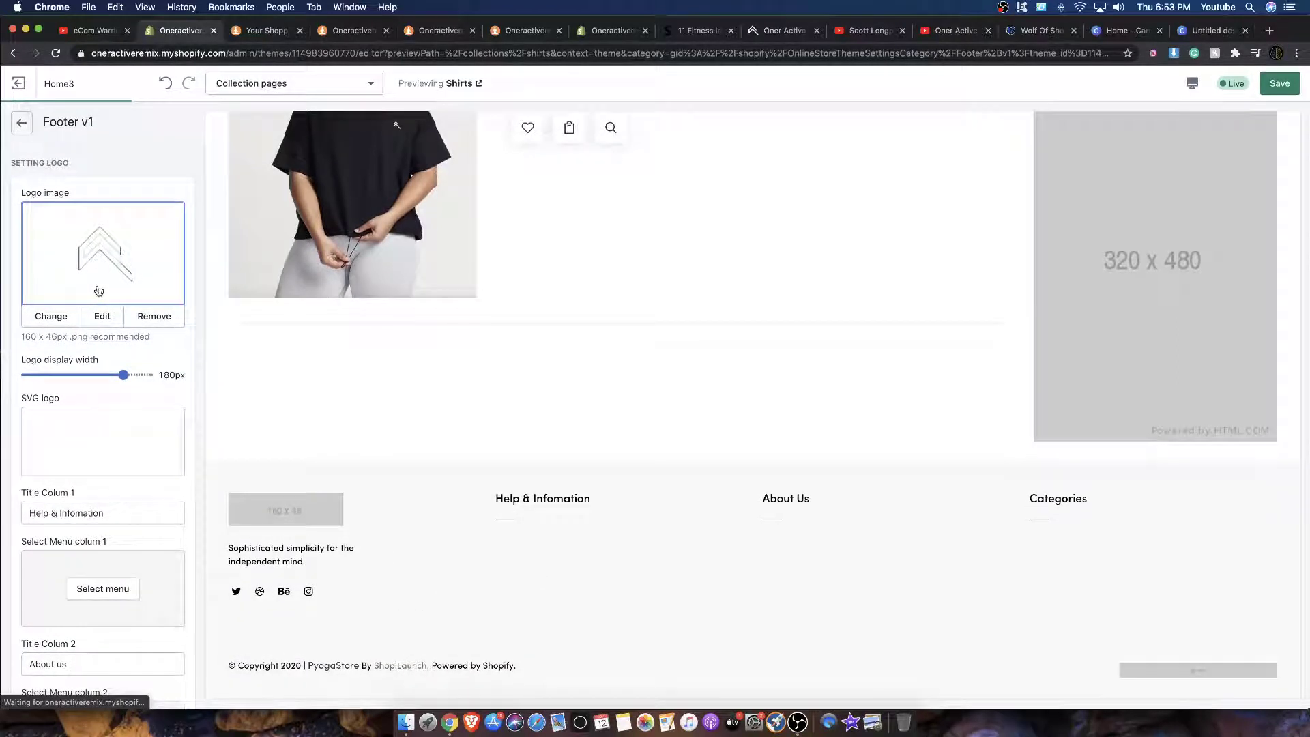
Set the collection template's footer style for all pages except the homepage to Footer v4 and save the theme.
{"action": "left_click", "coordinate": [21, 123]}
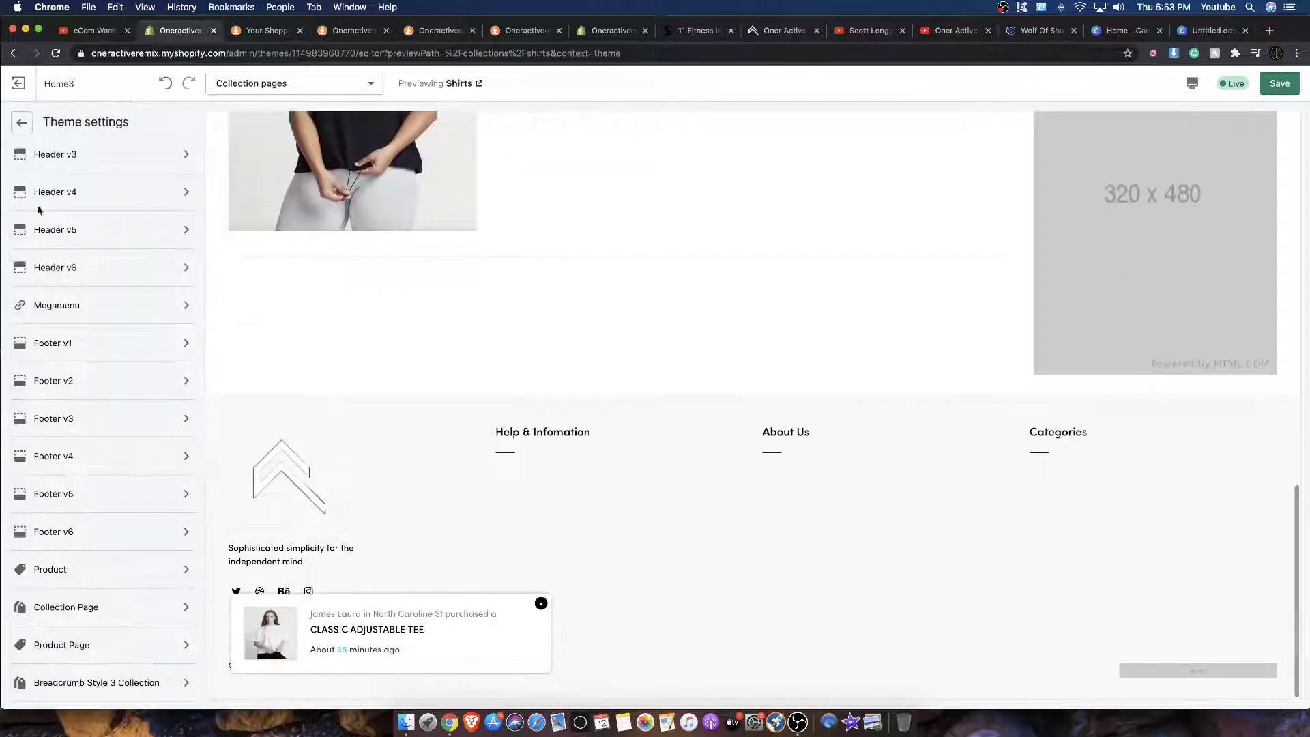
{"action": "left_click", "coordinate": [16, 123]}
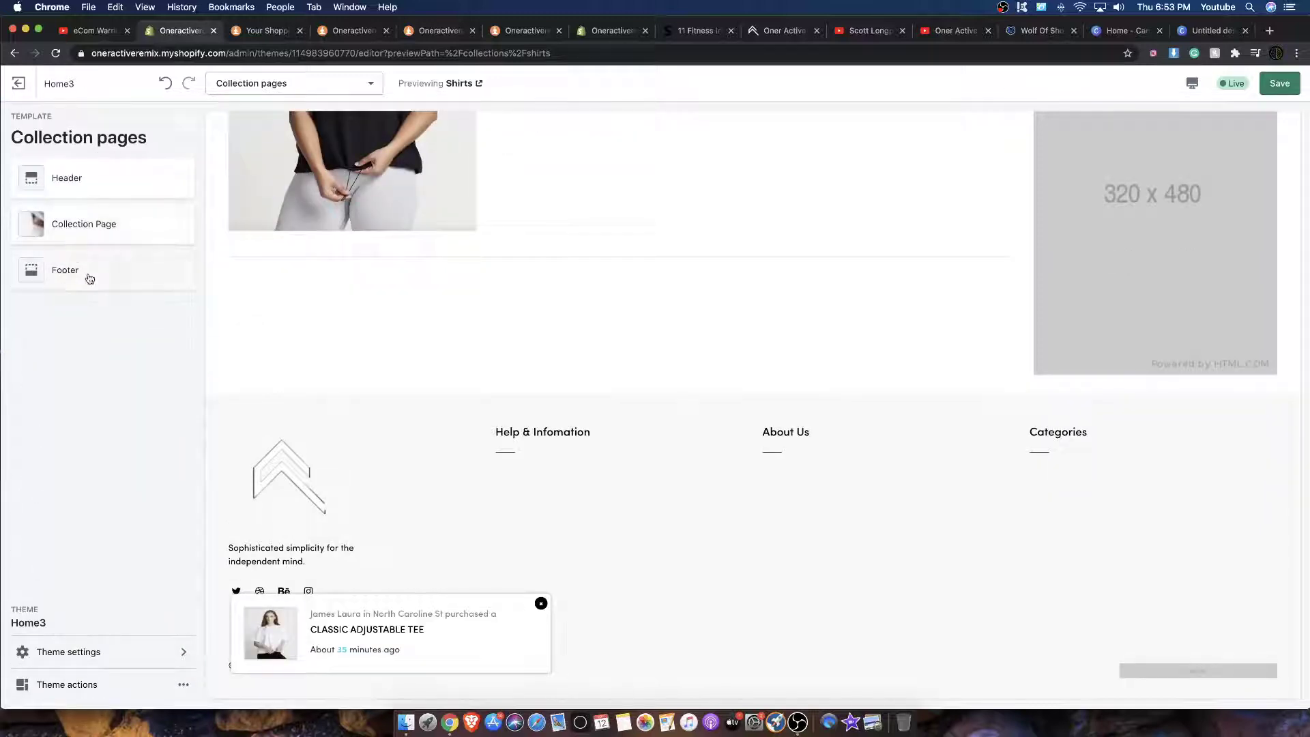
{"action": "left_click", "coordinate": [89, 279]}
{"action": "left_click", "coordinate": [93, 389]}
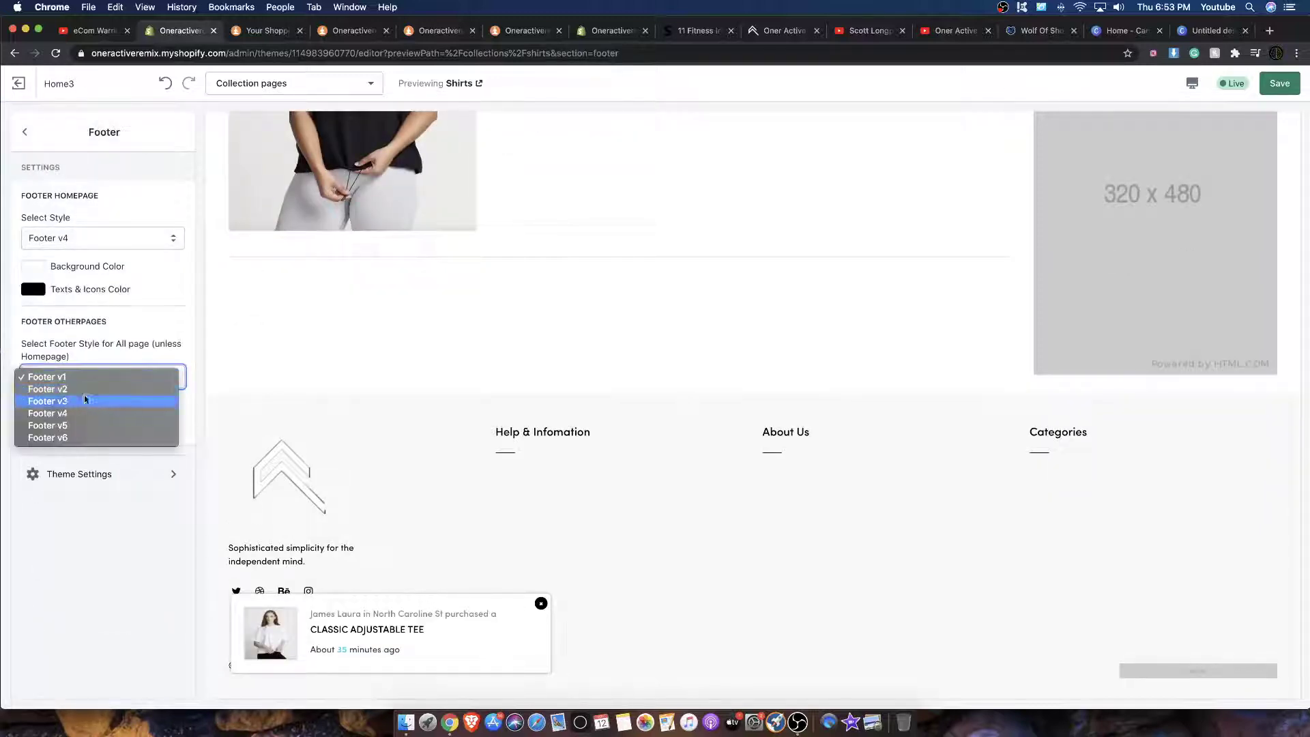
{"action": "left_click", "coordinate": [90, 343]}
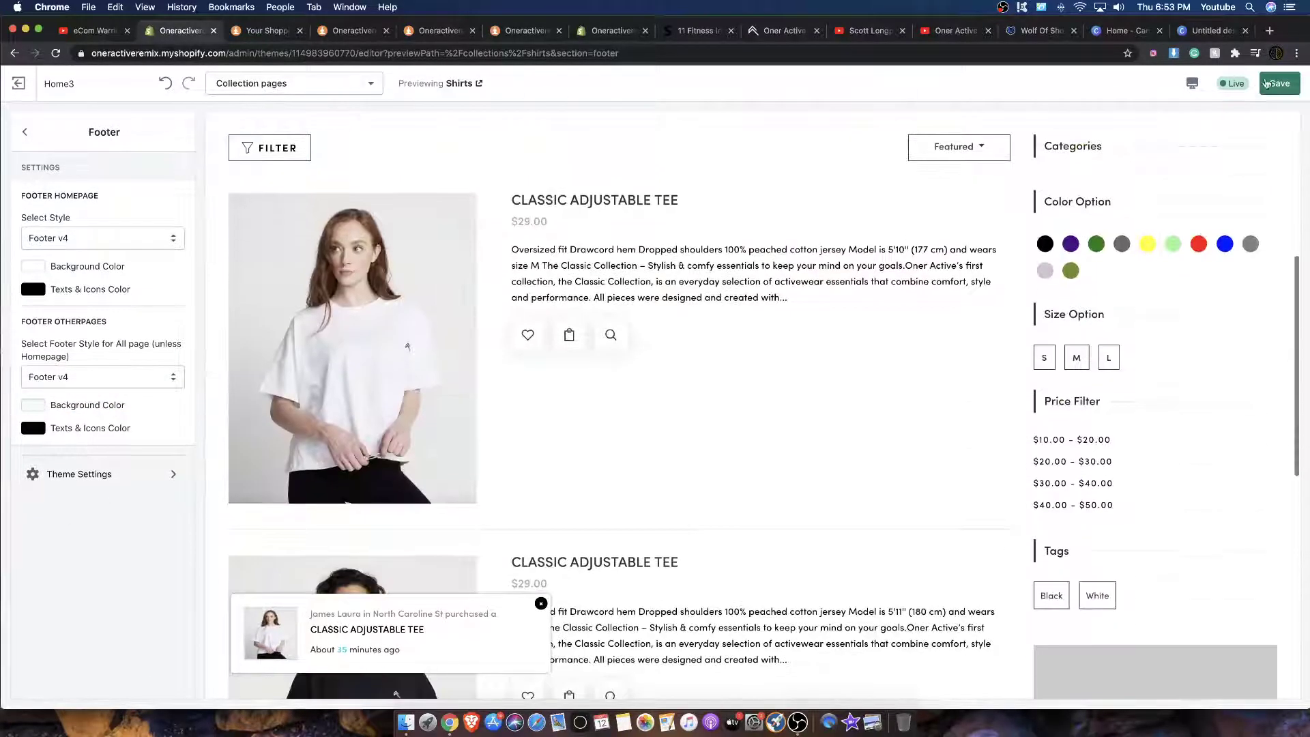
{"action": "left_click", "coordinate": [1260, 89]}
{"action": "scroll", "coordinate": [782, 338], "scroll_direction": "down", "scroll_amount": 10}
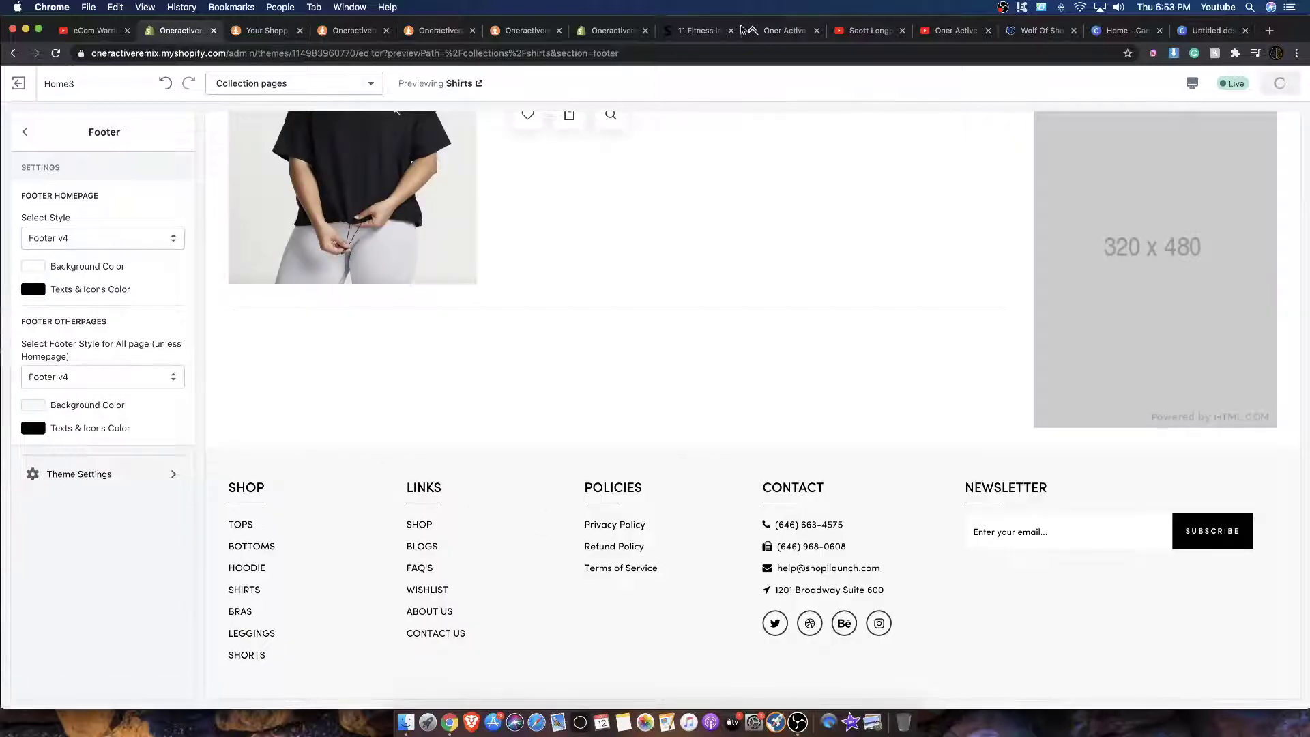
Compare the Oner Active reference site's homepage and header with the Shirts collection page in the theme editor.
{"action": "left_click", "coordinate": [785, 30]}
{"action": "scroll", "coordinate": [64, 220], "scroll_direction": "up", "scroll_amount": 10}
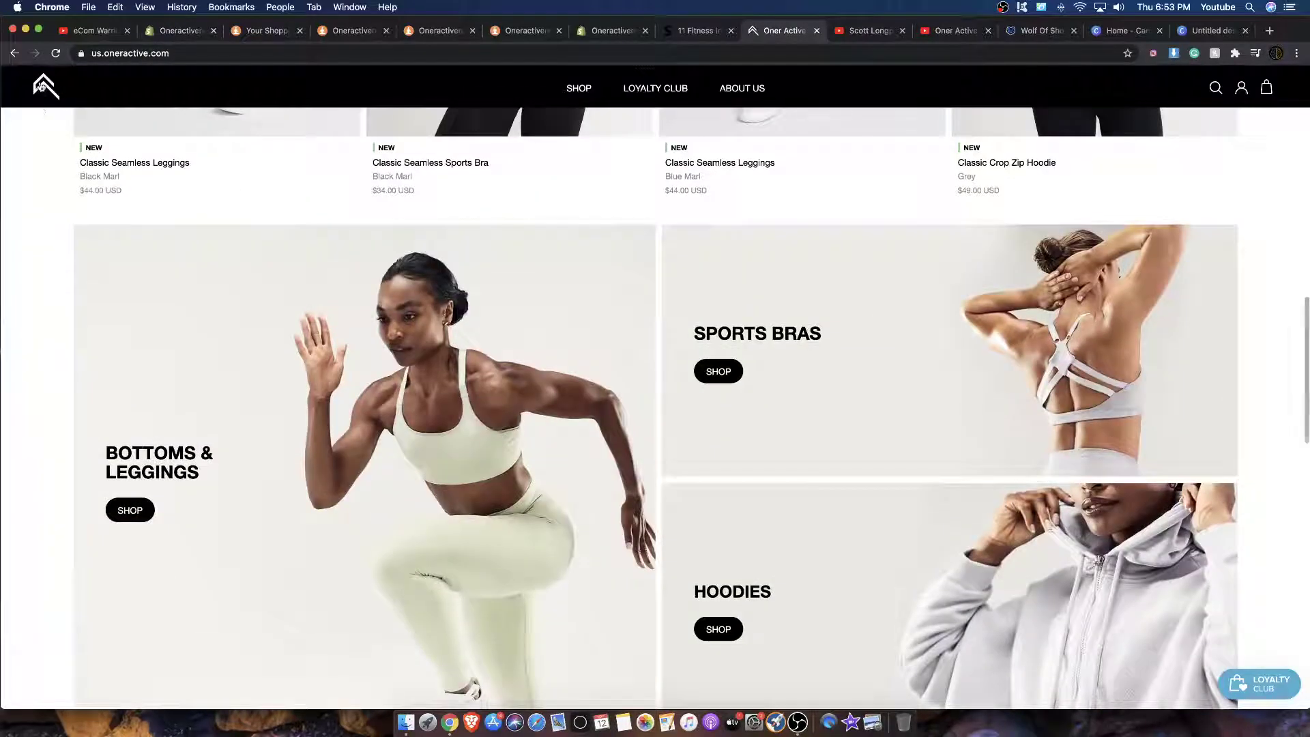
{"action": "scroll", "coordinate": [146, 92], "scroll_direction": "up", "scroll_amount": 10}
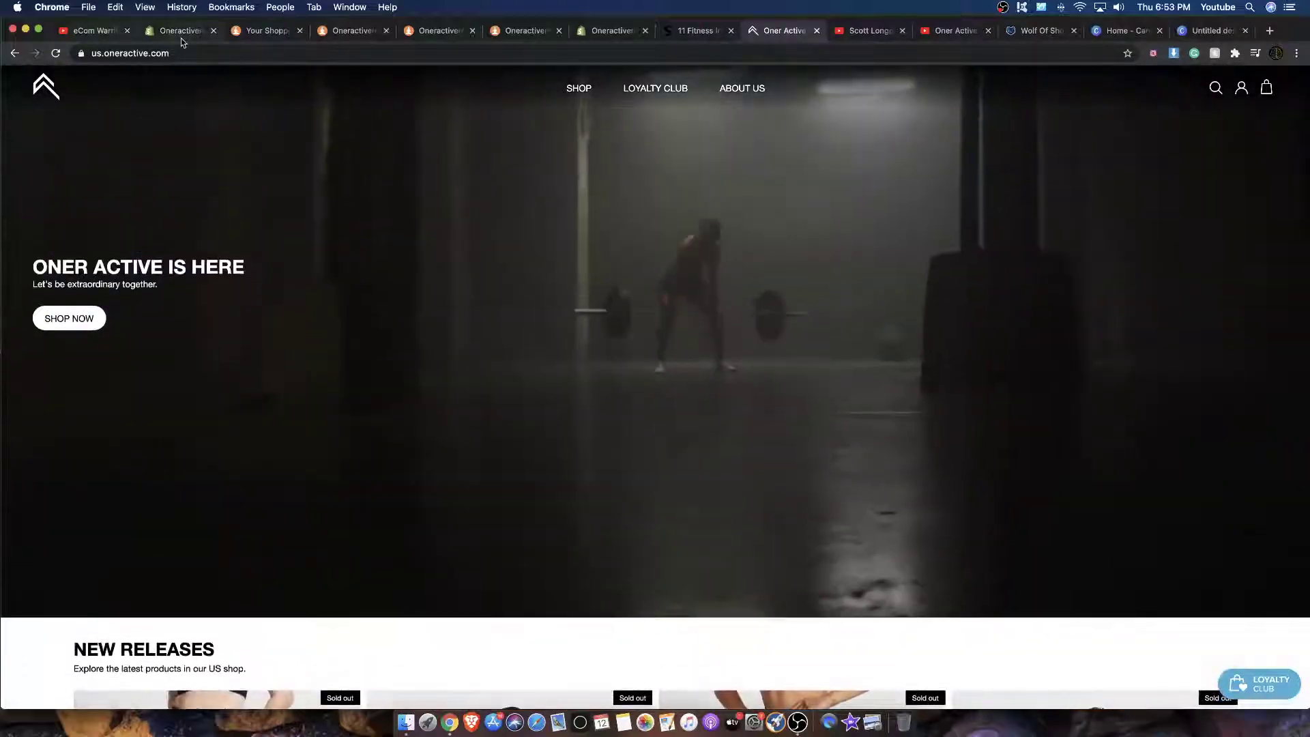
{"action": "left_click", "coordinate": [181, 30]}
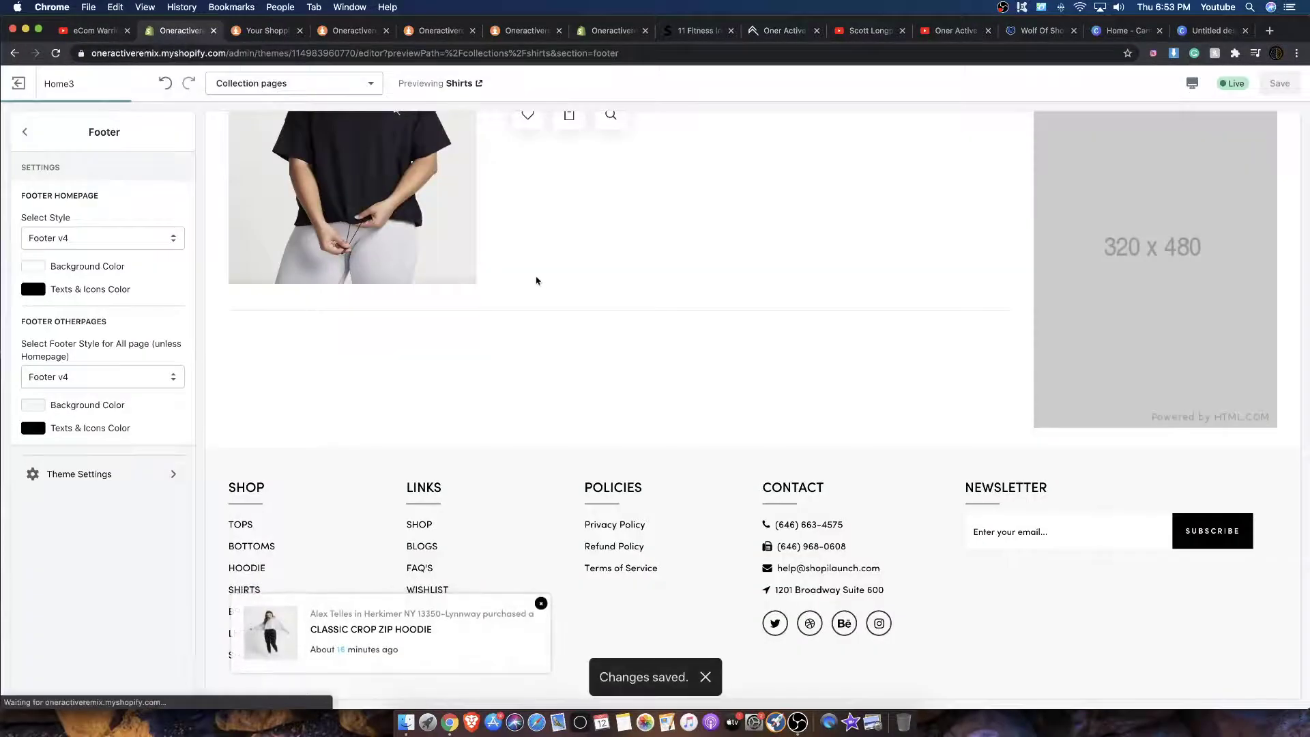
{"action": "scroll", "coordinate": [508, 277], "scroll_direction": "down", "scroll_amount": 12}
{"action": "scroll", "coordinate": [509, 278], "scroll_direction": "up", "scroll_amount": 12}
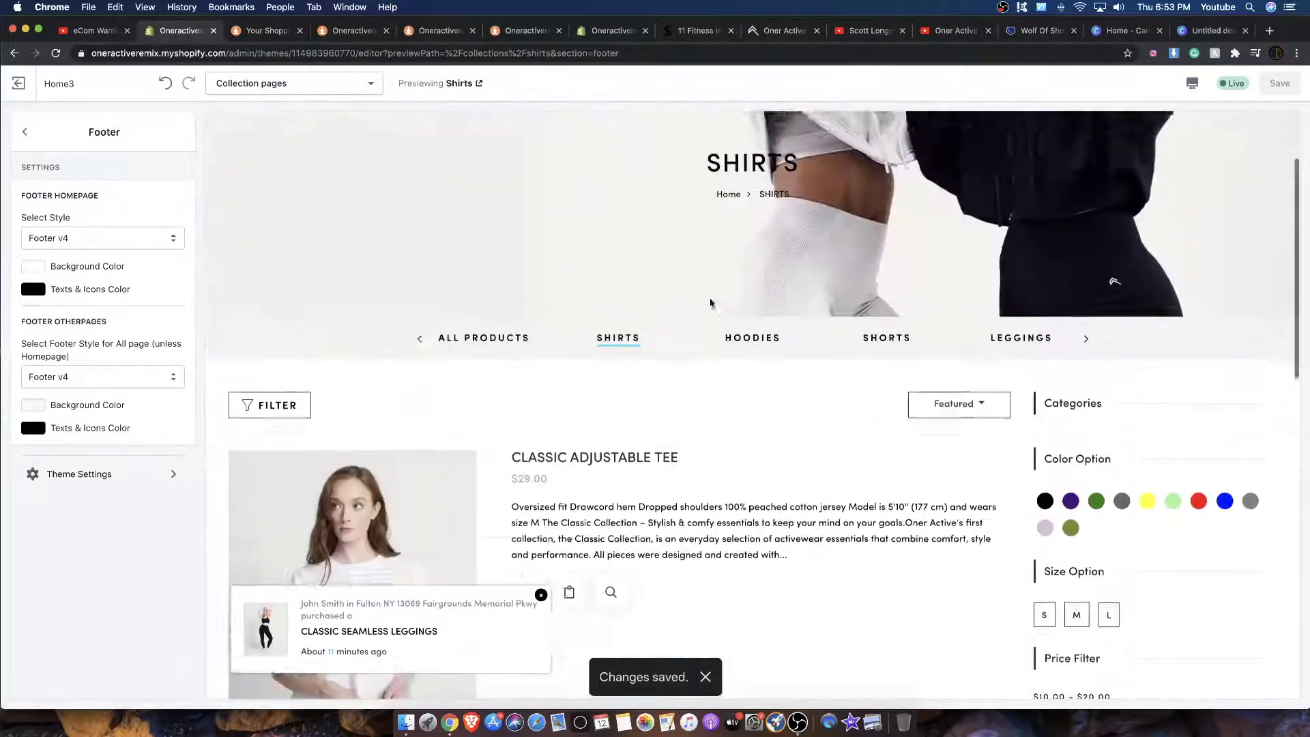
{"action": "scroll", "coordinate": [673, 235], "scroll_direction": "up", "scroll_amount": 2}
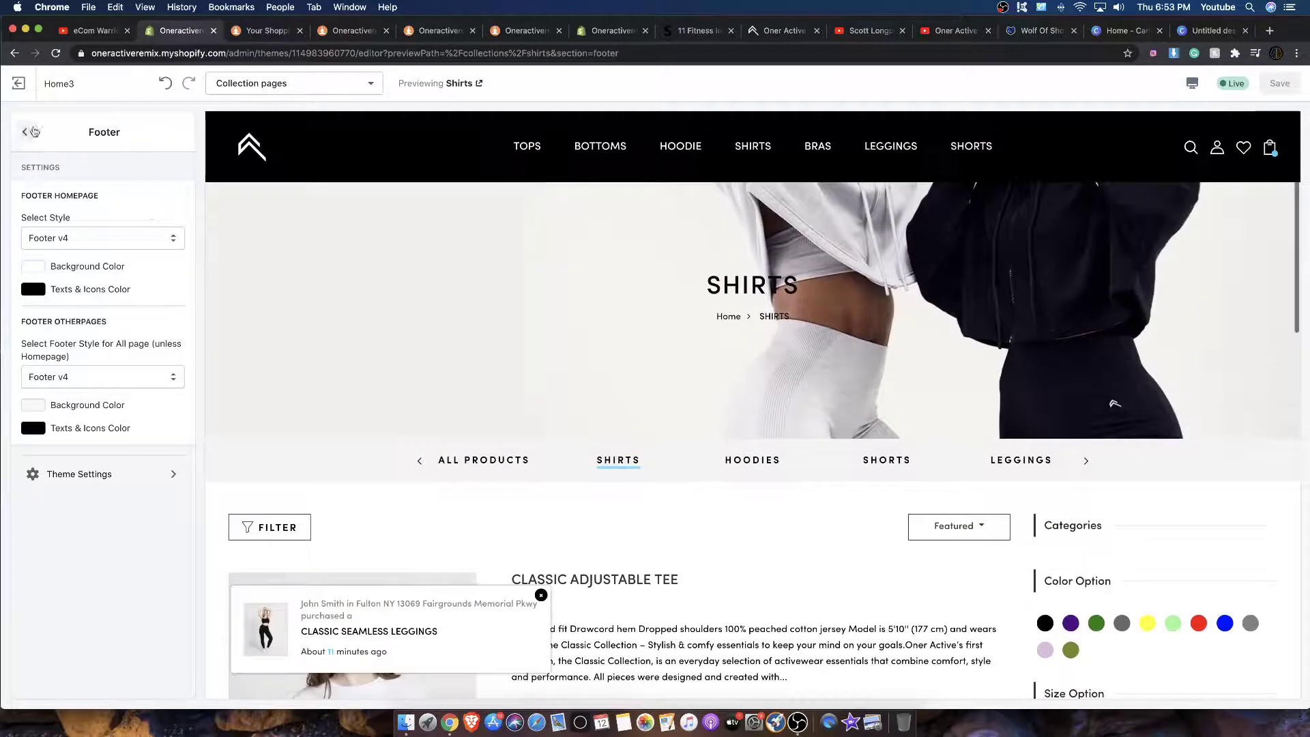
Leave the footer settings, preview the store's home page and open the Bottoms collection from it.
{"action": "left_click", "coordinate": [24, 131]}
{"action": "left_click", "coordinate": [240, 152]}
{"action": "scroll", "coordinate": [471, 289], "scroll_direction": "down", "scroll_amount": 12}
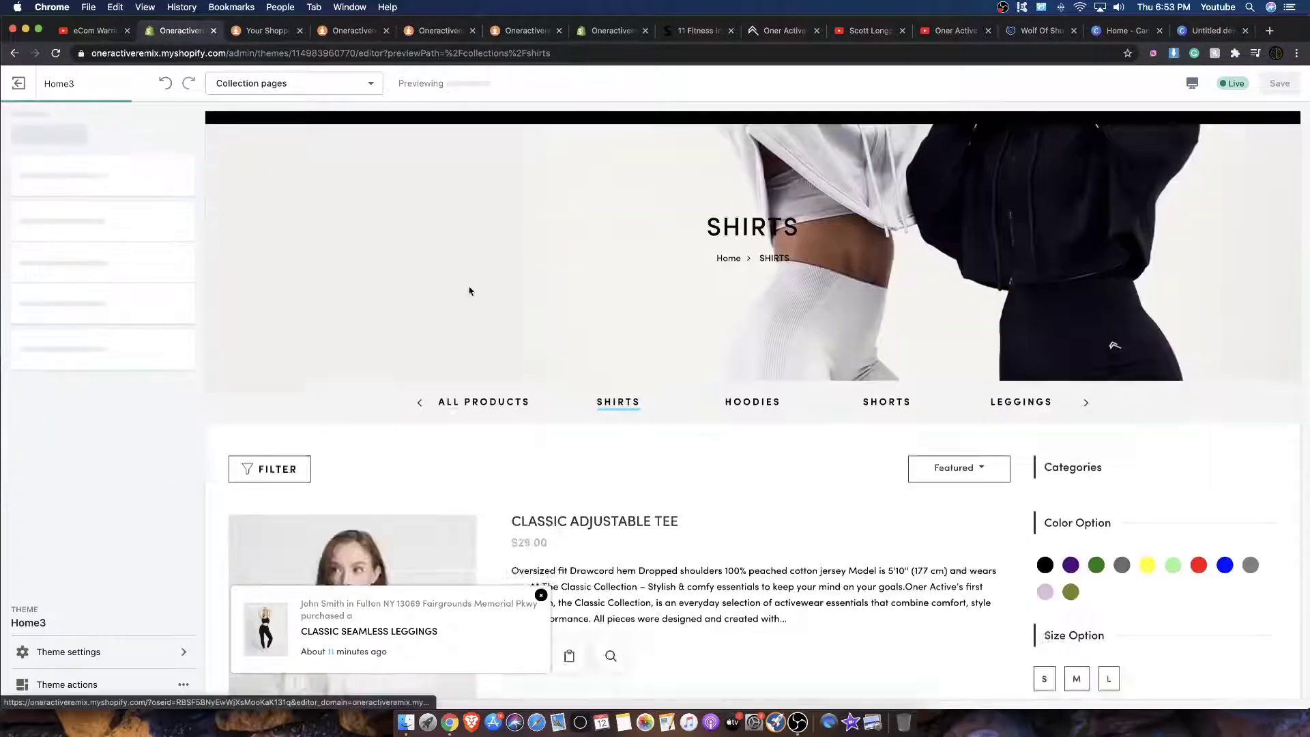
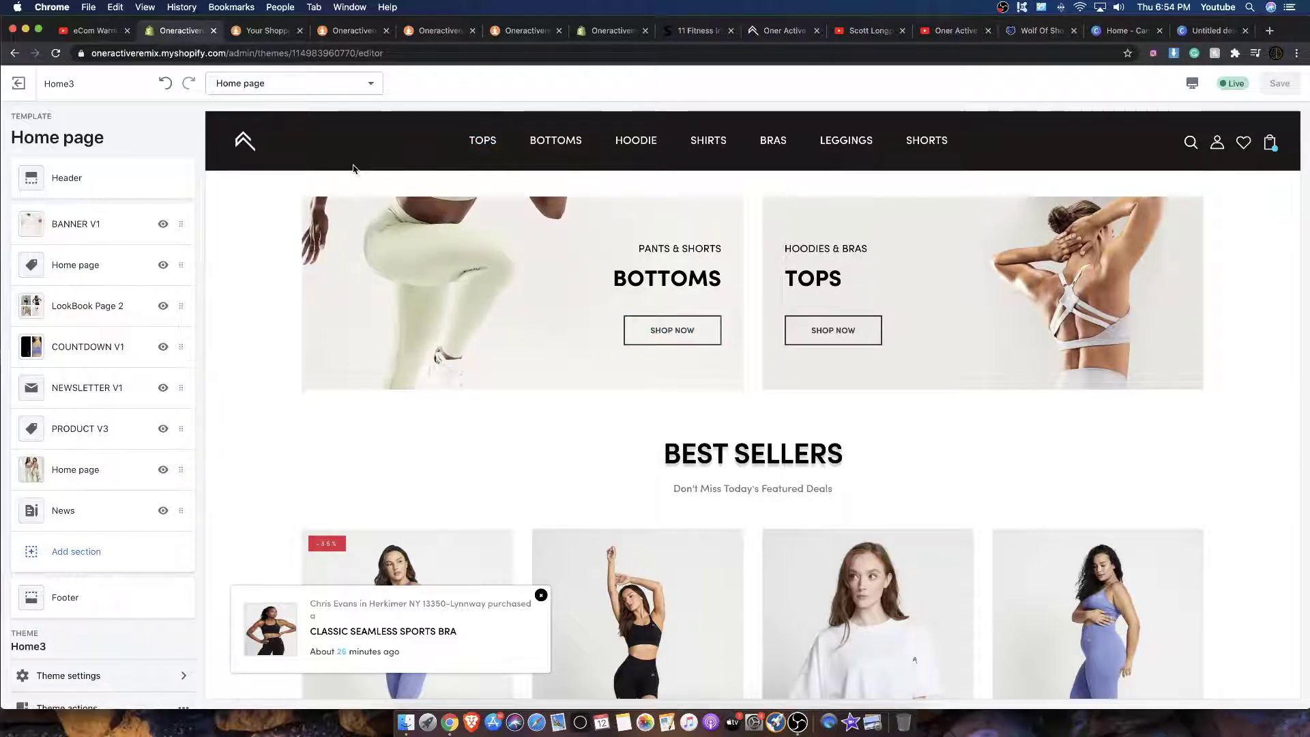
{"action": "left_click", "coordinate": [628, 331]}
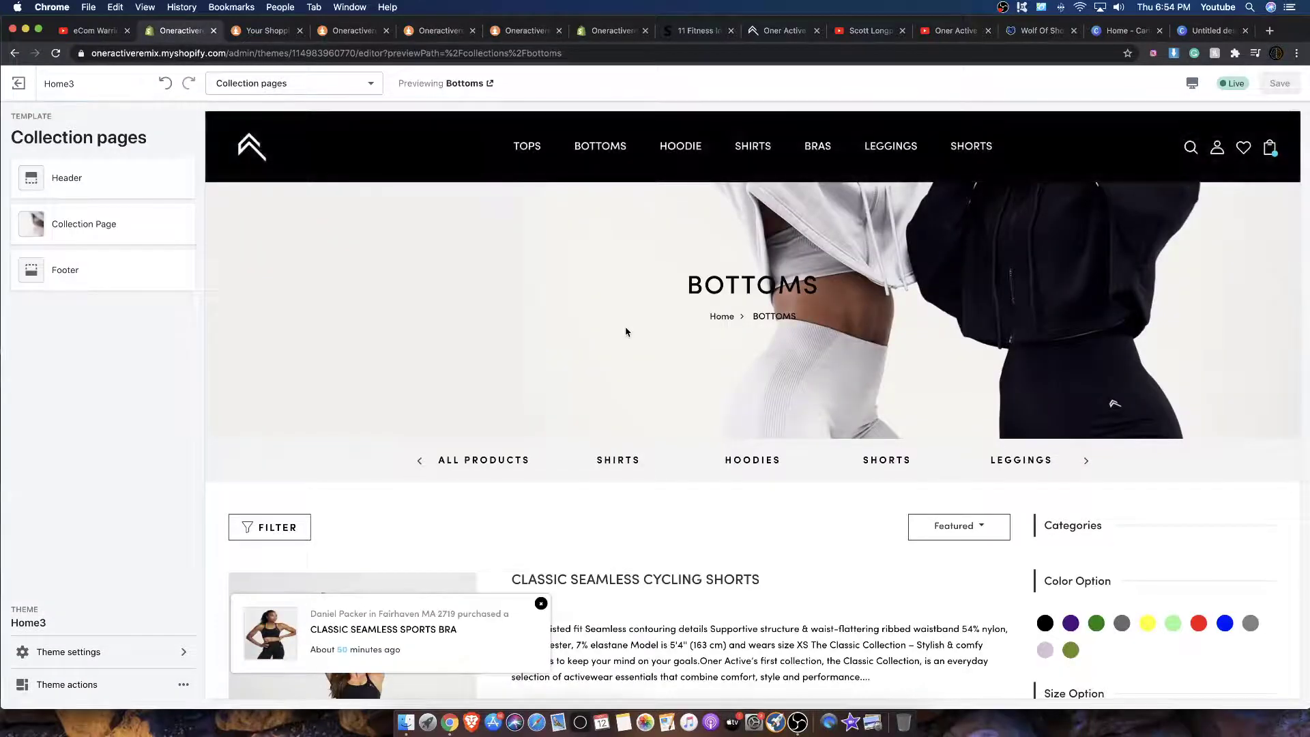
Review the Header section's settings for the homepage and for other pages.
{"action": "left_click", "coordinate": [89, 178]}
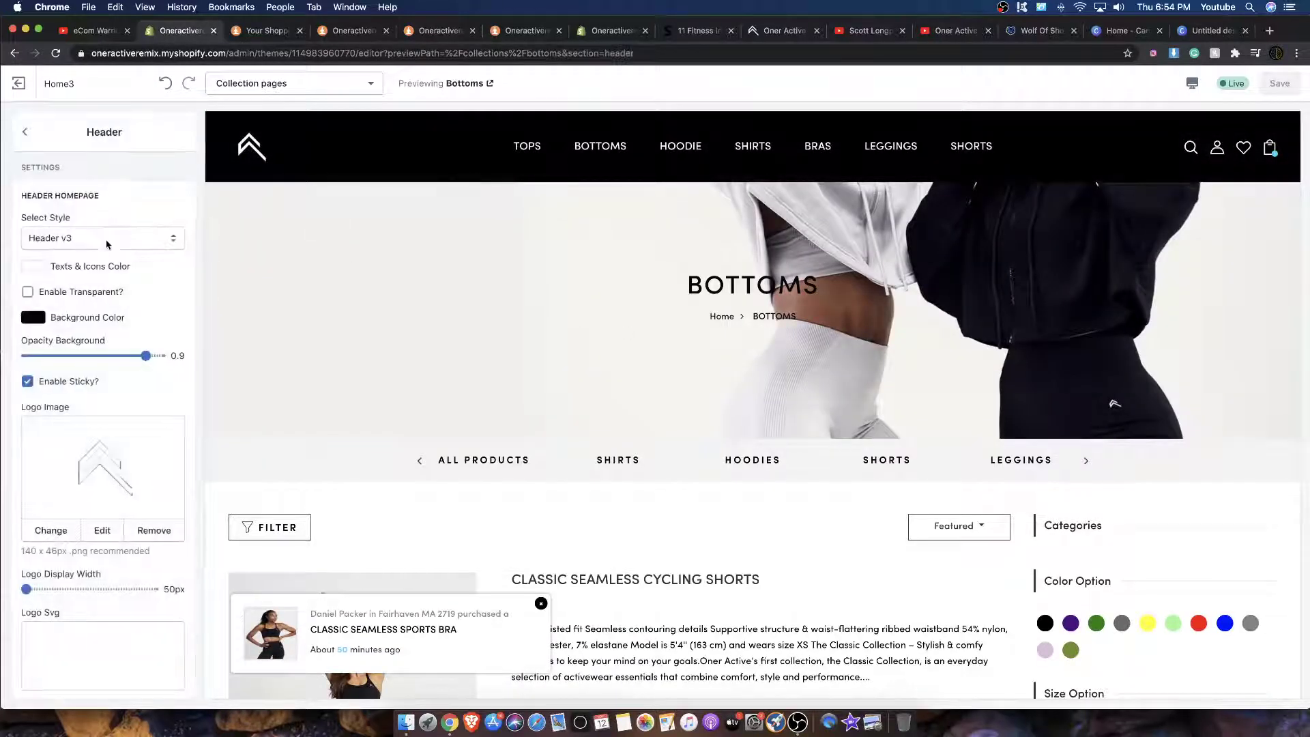
{"action": "scroll", "coordinate": [97, 251], "scroll_direction": "down", "scroll_amount": 10}
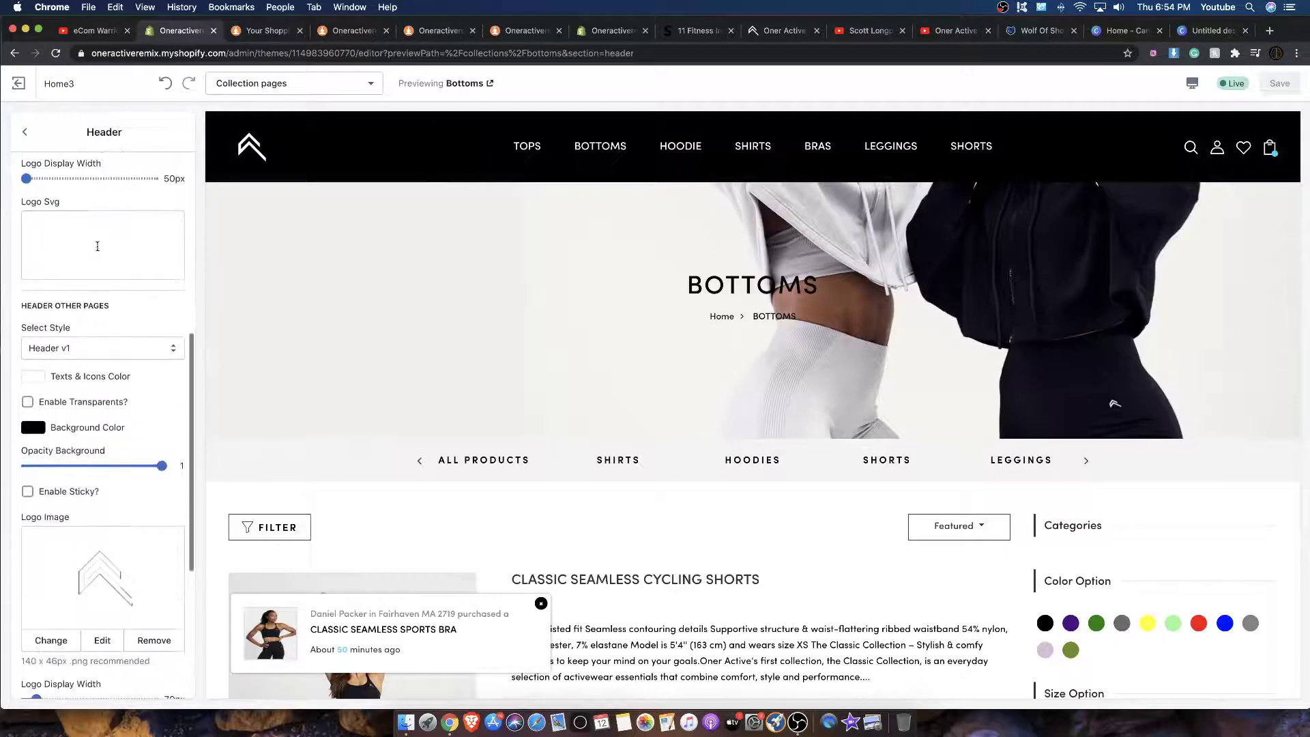
{"action": "scroll", "coordinate": [92, 285], "scroll_direction": "up", "scroll_amount": 5}
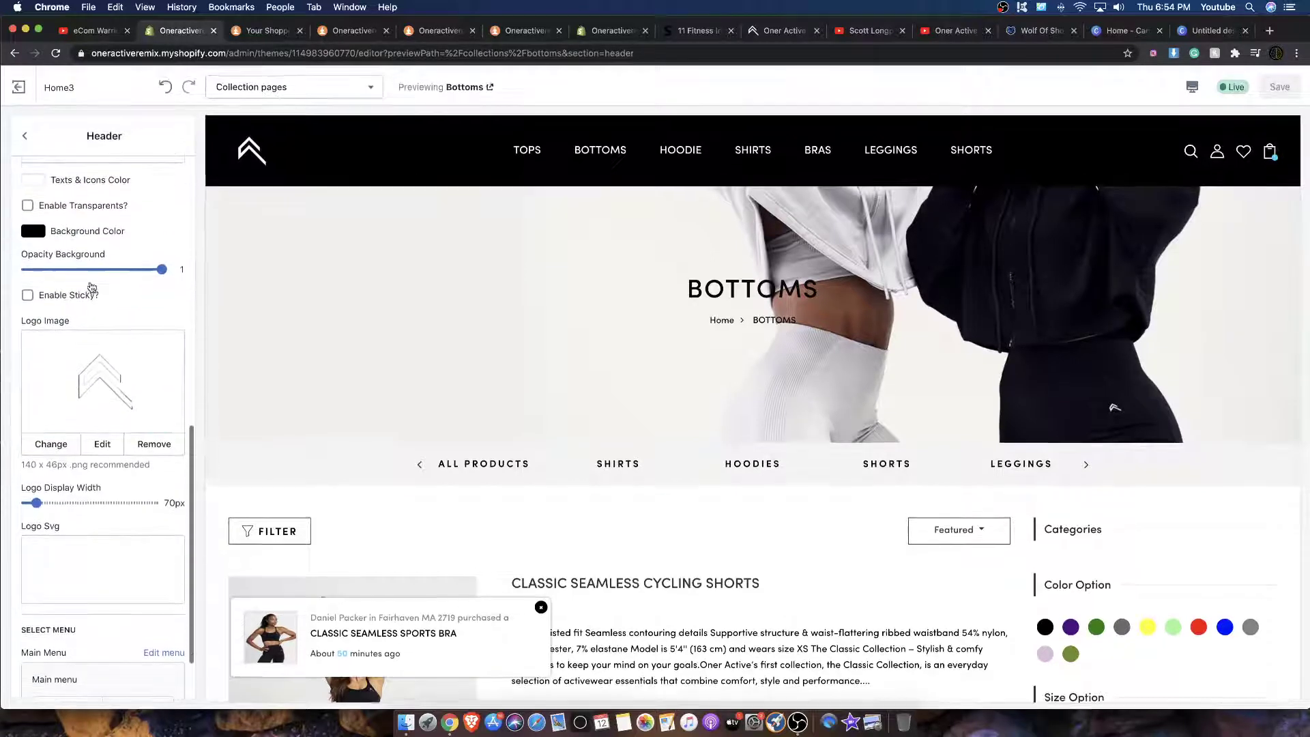
{"action": "scroll", "coordinate": [89, 282], "scroll_direction": "down", "scroll_amount": 1}
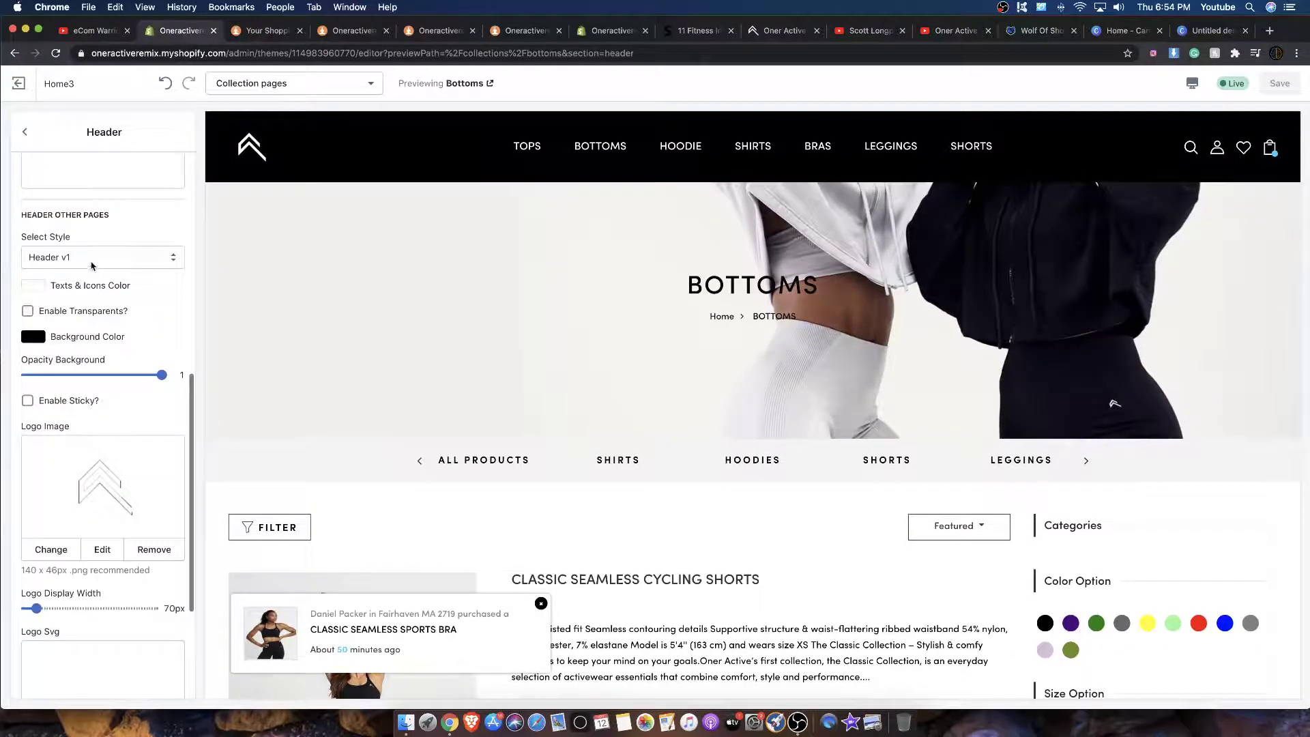
Try Header v6 as the header style for other pages from the home page's Header section, and save the theme.
{"action": "left_click", "coordinate": [244, 161]}
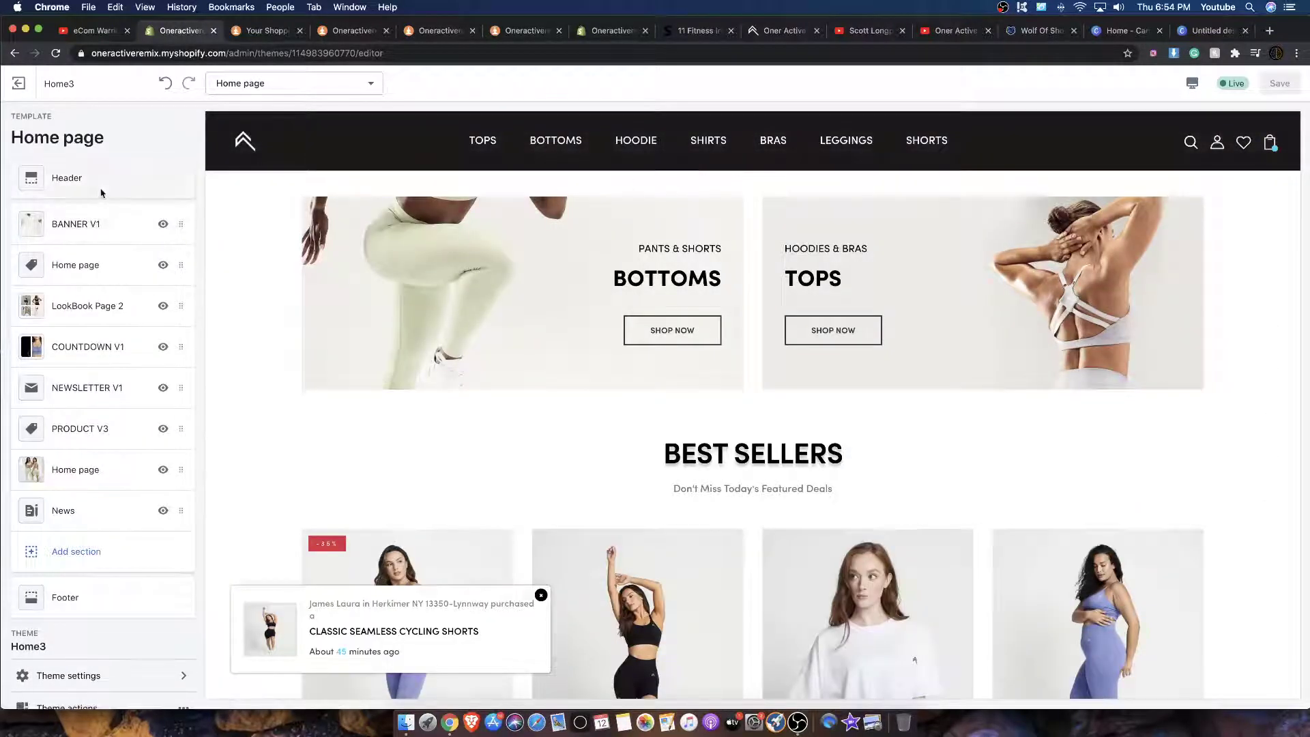
{"action": "left_click", "coordinate": [101, 192]}
{"action": "scroll", "coordinate": [103, 314], "scroll_direction": "down", "scroll_amount": 1}
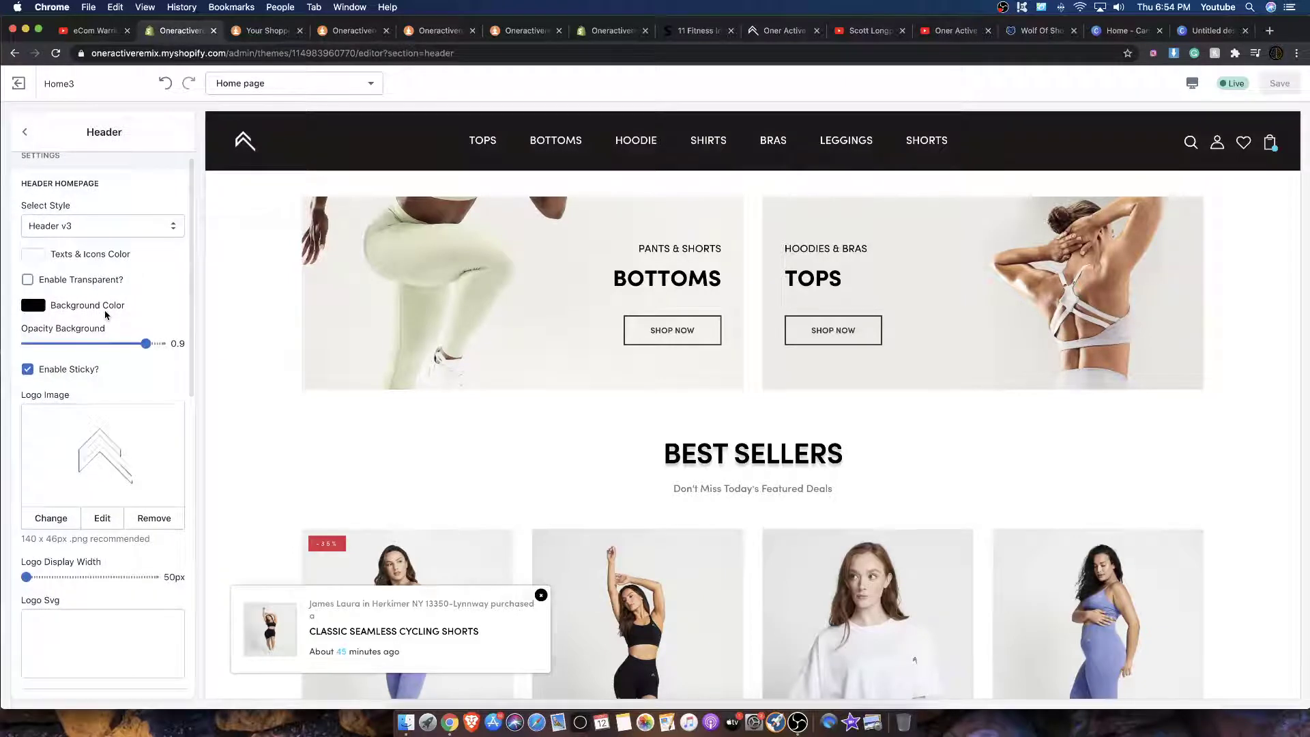
{"action": "scroll", "coordinate": [106, 315], "scroll_direction": "down", "scroll_amount": 4}
{"action": "scroll", "coordinate": [106, 315], "scroll_direction": "down", "scroll_amount": 5}
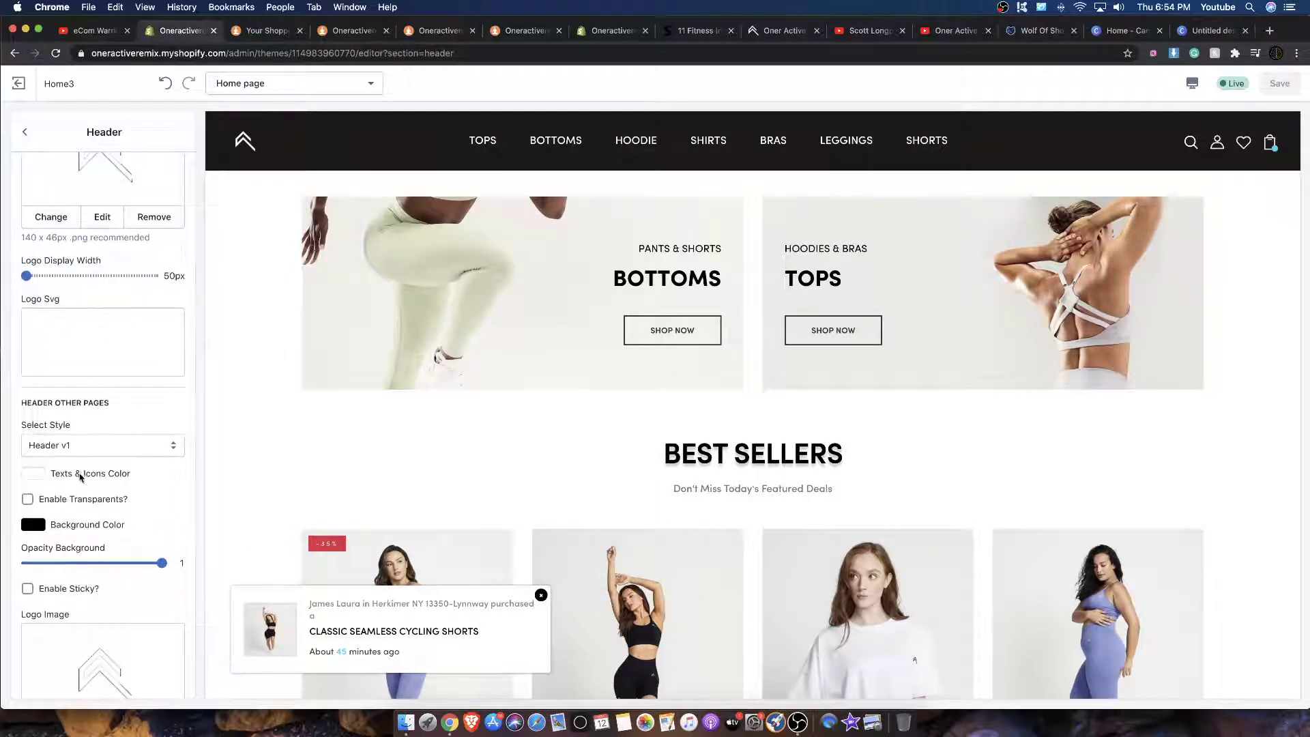
{"action": "left_click", "coordinate": [77, 449]}
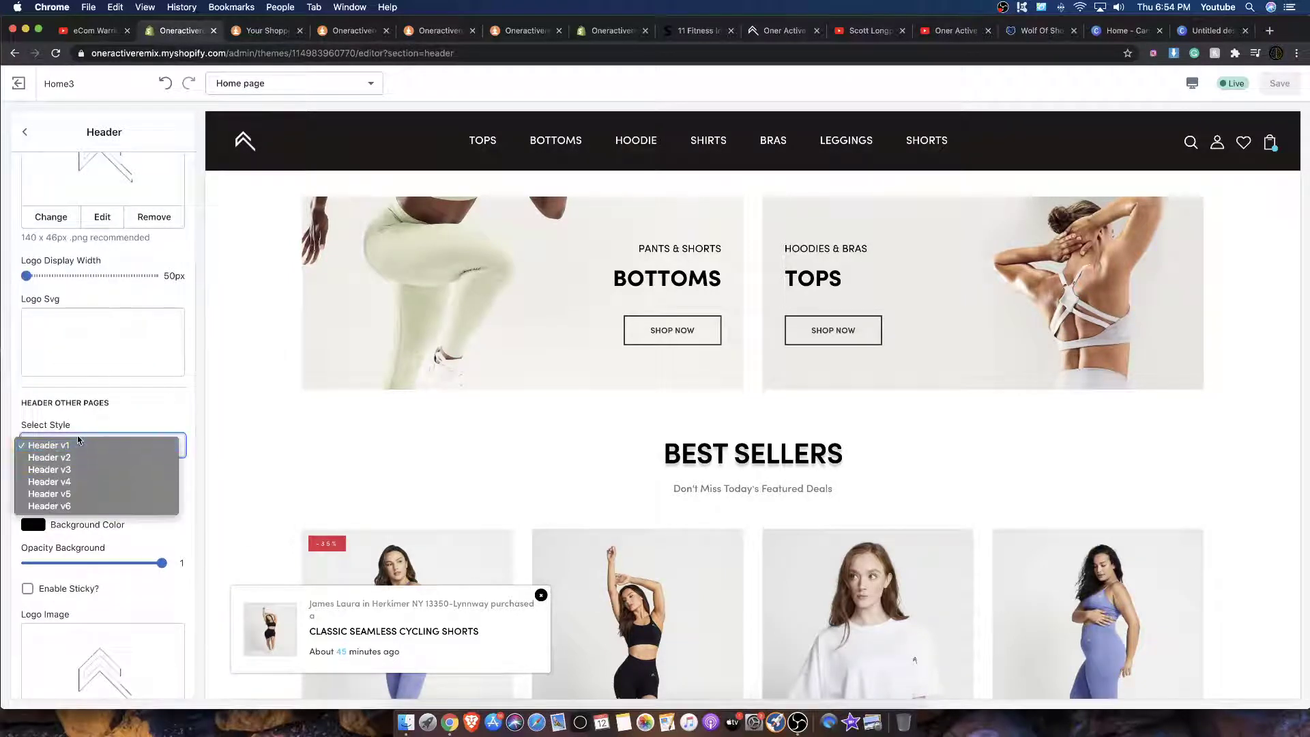
{"action": "left_click", "coordinate": [69, 507]}
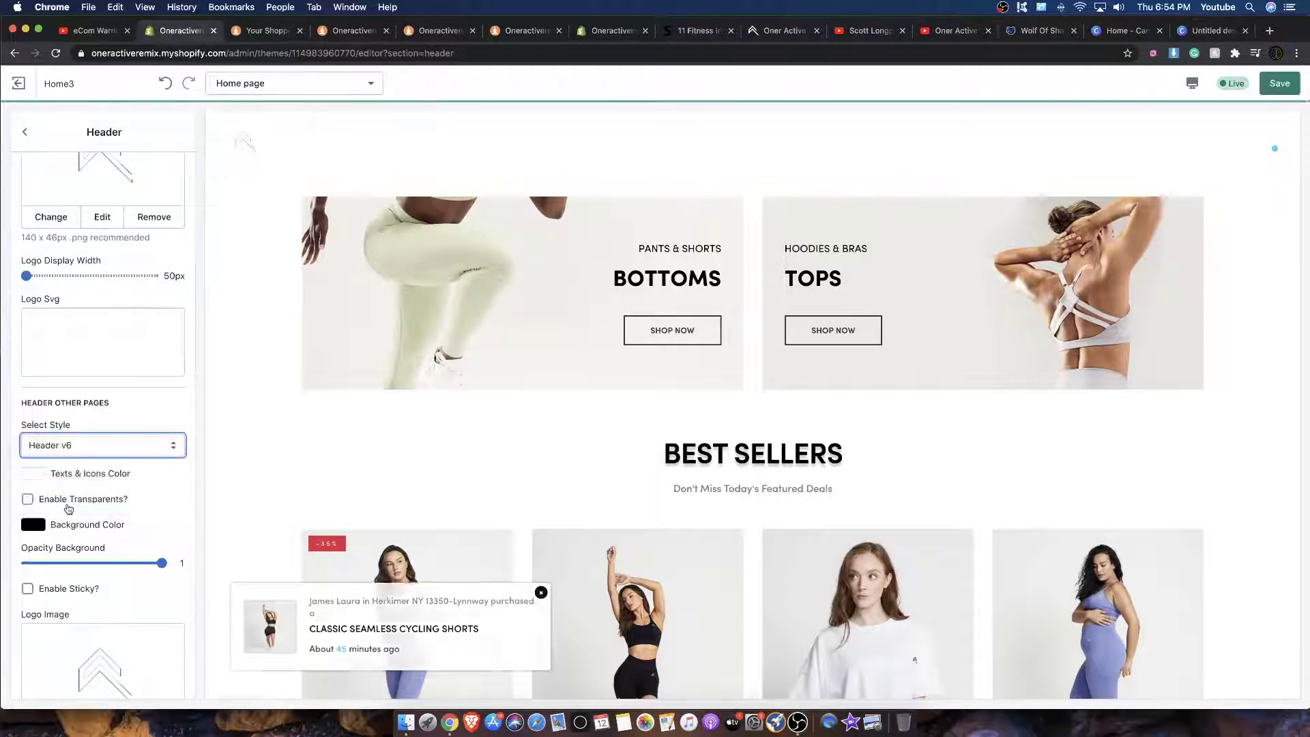
{"action": "scroll", "coordinate": [67, 502], "scroll_direction": "up", "scroll_amount": 6}
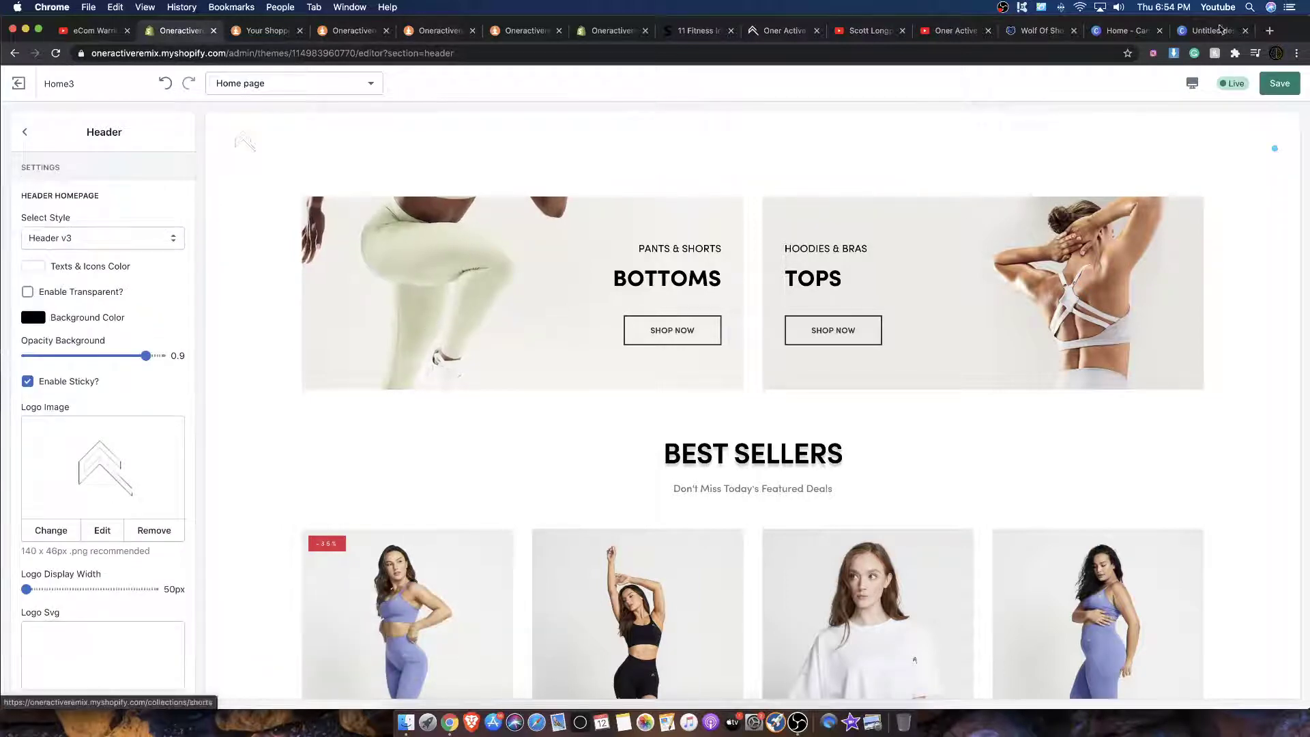
{"action": "left_click", "coordinate": [1271, 90]}
Preview the header on the Bottoms collection page and inspect its slide-out navigation menu.
{"action": "left_click", "coordinate": [641, 330]}
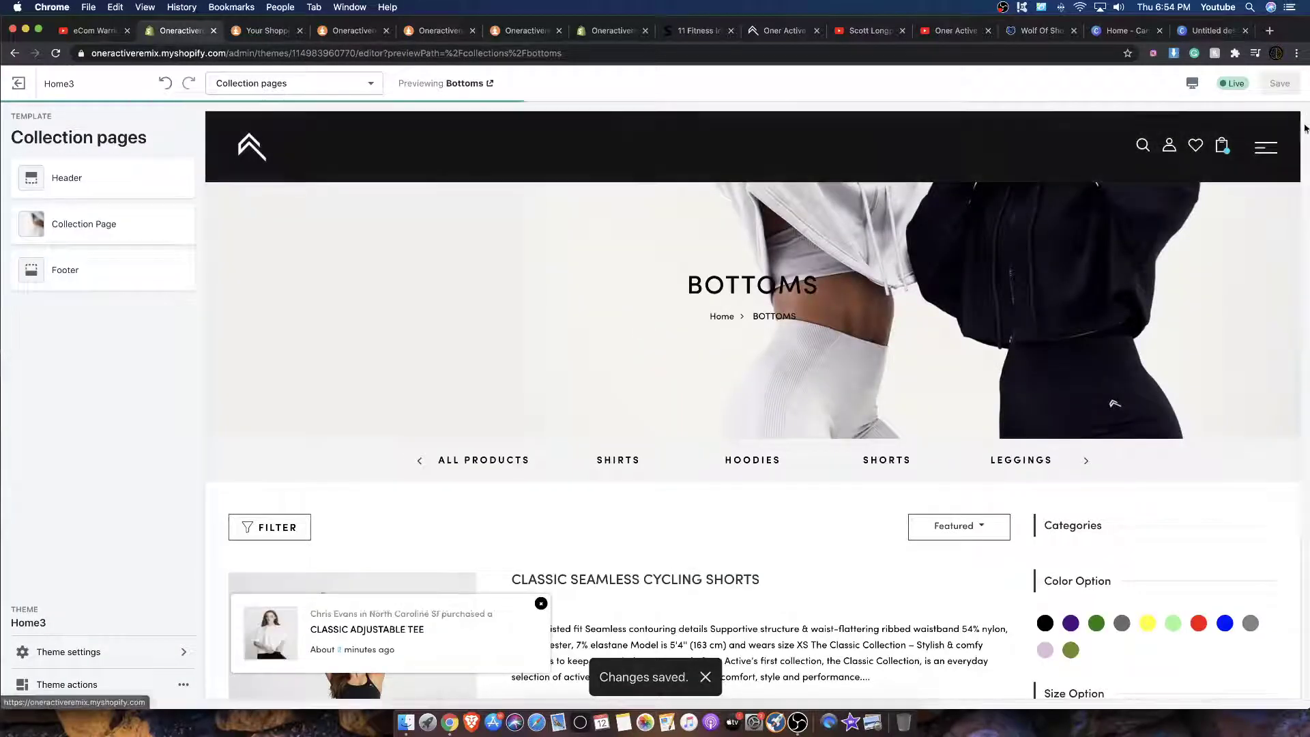
{"action": "left_click", "coordinate": [1265, 148]}
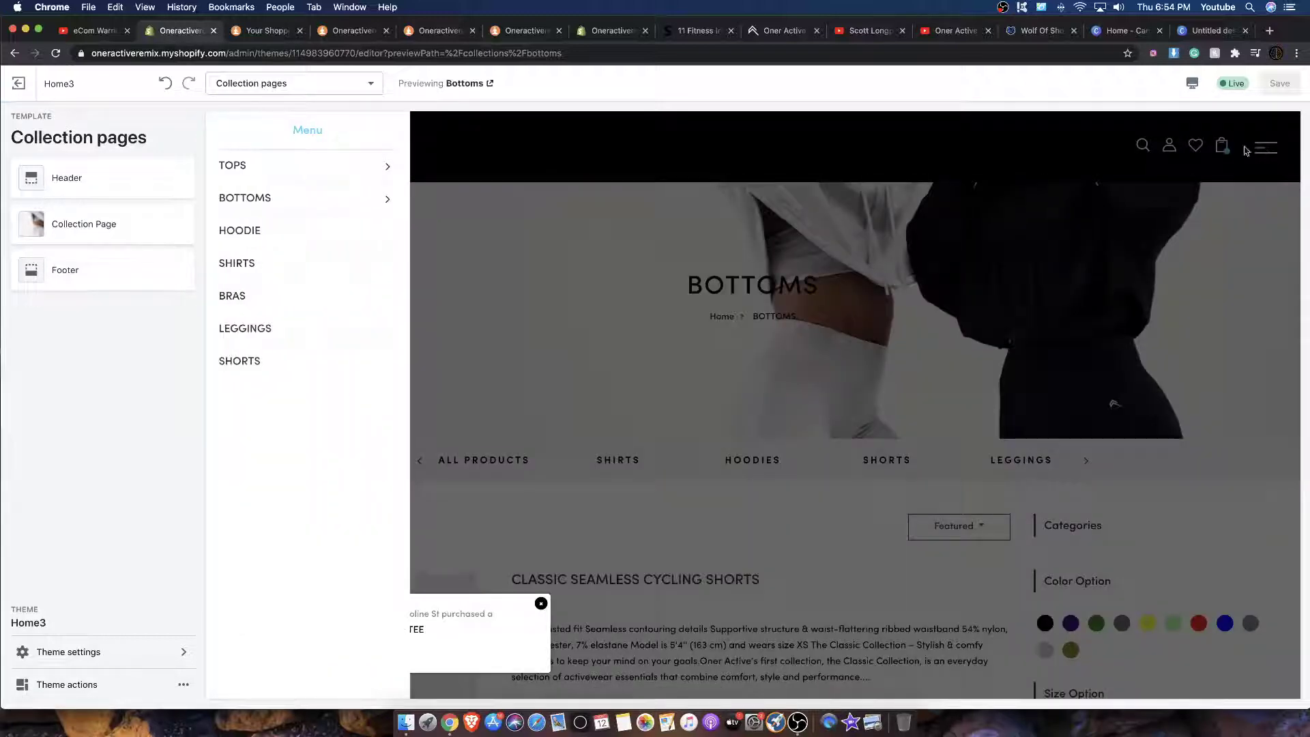
{"action": "left_click", "coordinate": [710, 219]}
Set the header style for other pages to Header v3, save the theme and check the Bottoms collection page.
{"action": "left_click", "coordinate": [83, 188]}
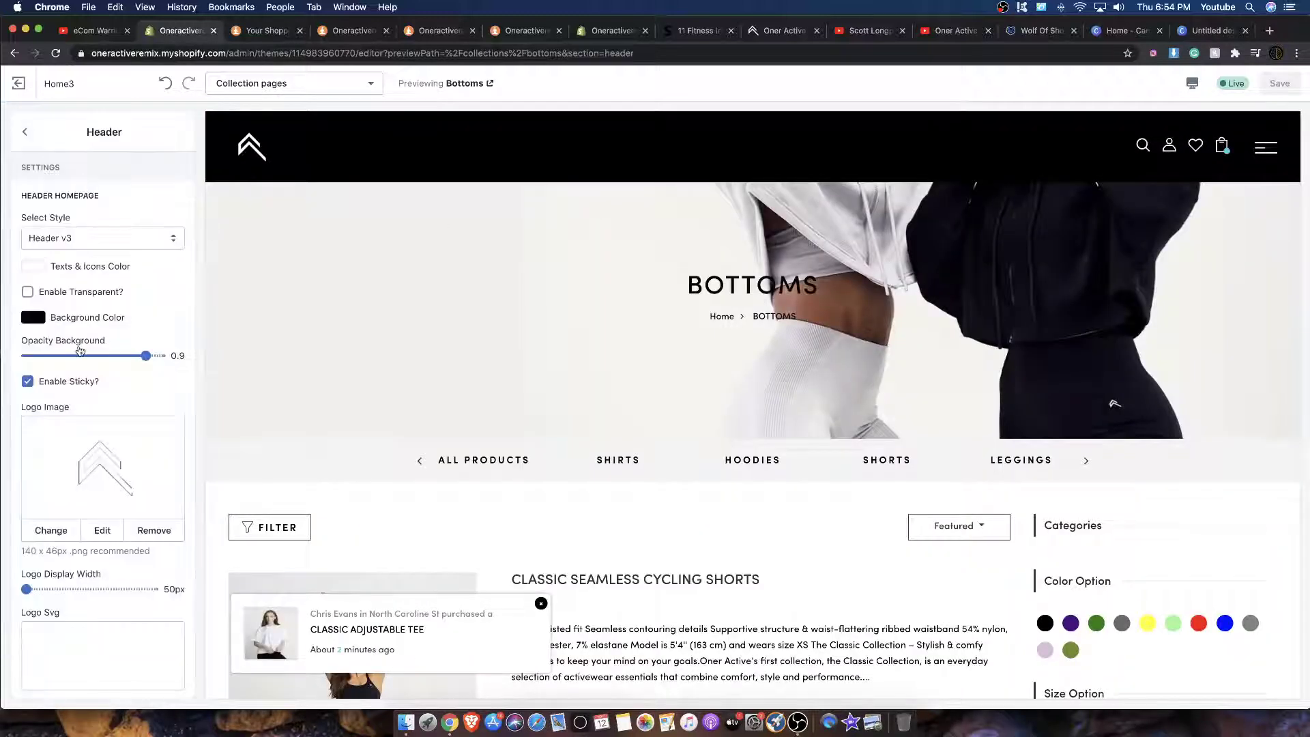
{"action": "scroll", "coordinate": [79, 351], "scroll_direction": "down", "scroll_amount": 10}
{"action": "scroll", "coordinate": [96, 503], "scroll_direction": "up", "scroll_amount": 5}
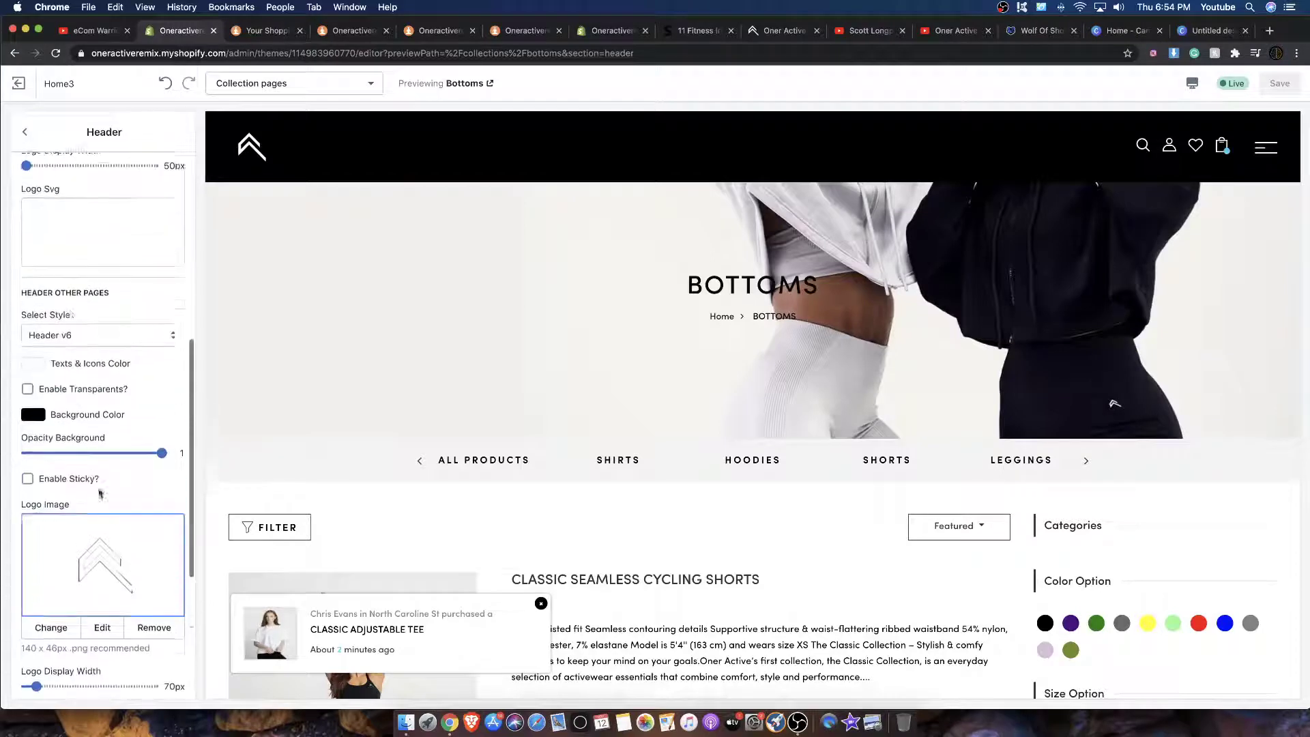
{"action": "left_click", "coordinate": [64, 361]}
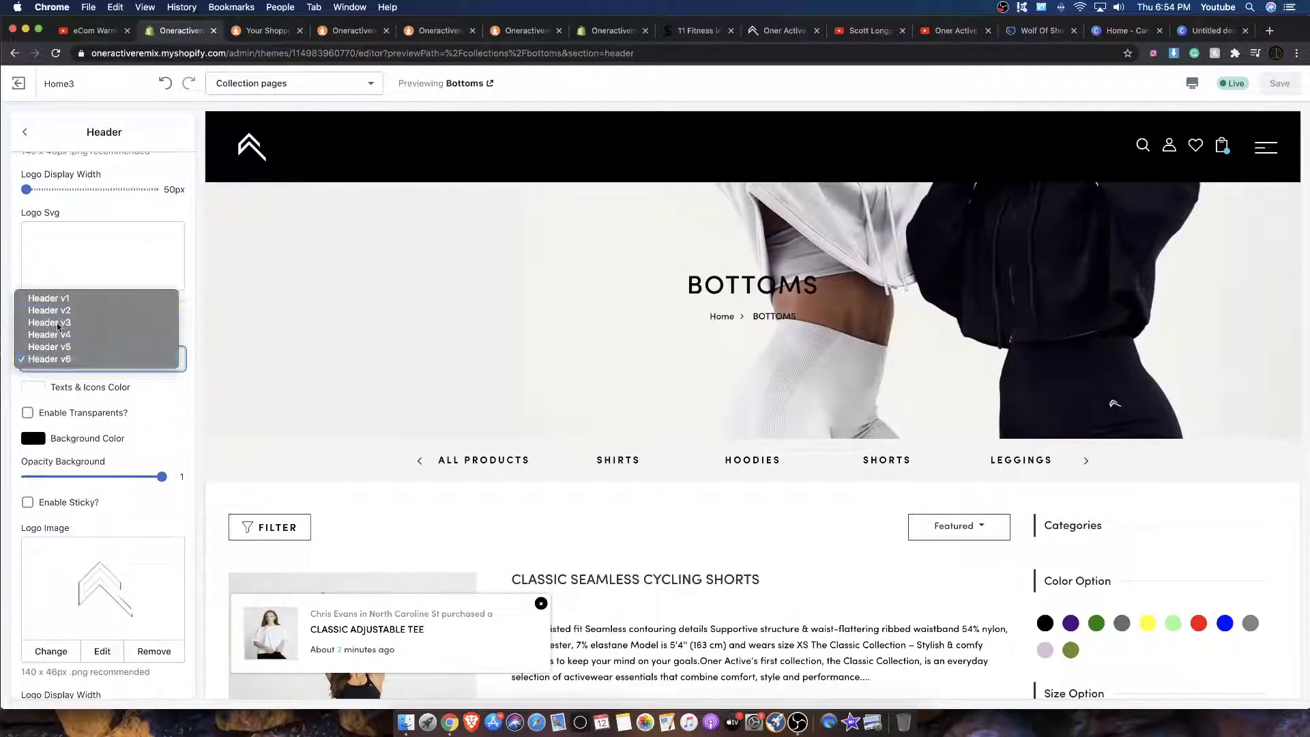
{"action": "left_click", "coordinate": [58, 324]}
{"action": "left_click", "coordinate": [1282, 85]}
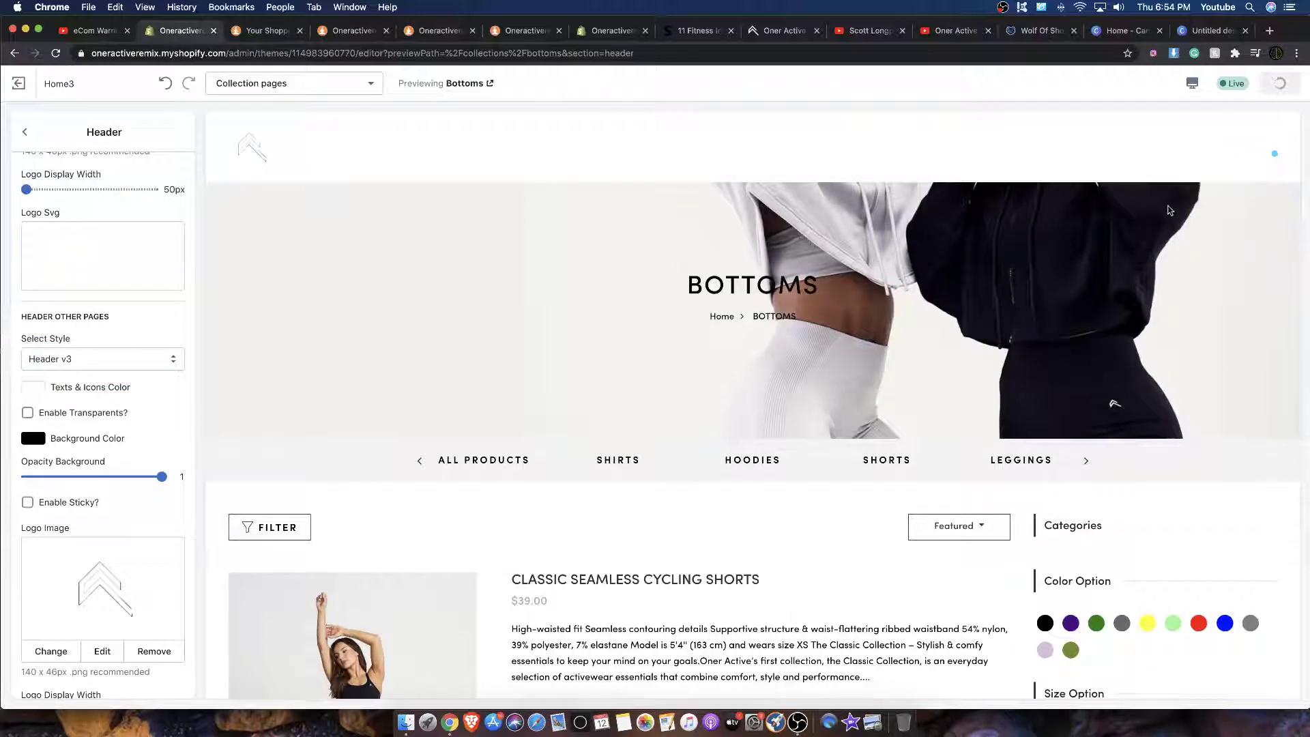
{"action": "scroll", "coordinate": [1168, 209], "scroll_direction": "down", "scroll_amount": 12}
{"action": "scroll", "coordinate": [63, 440], "scroll_direction": "up", "scroll_amount": 2}
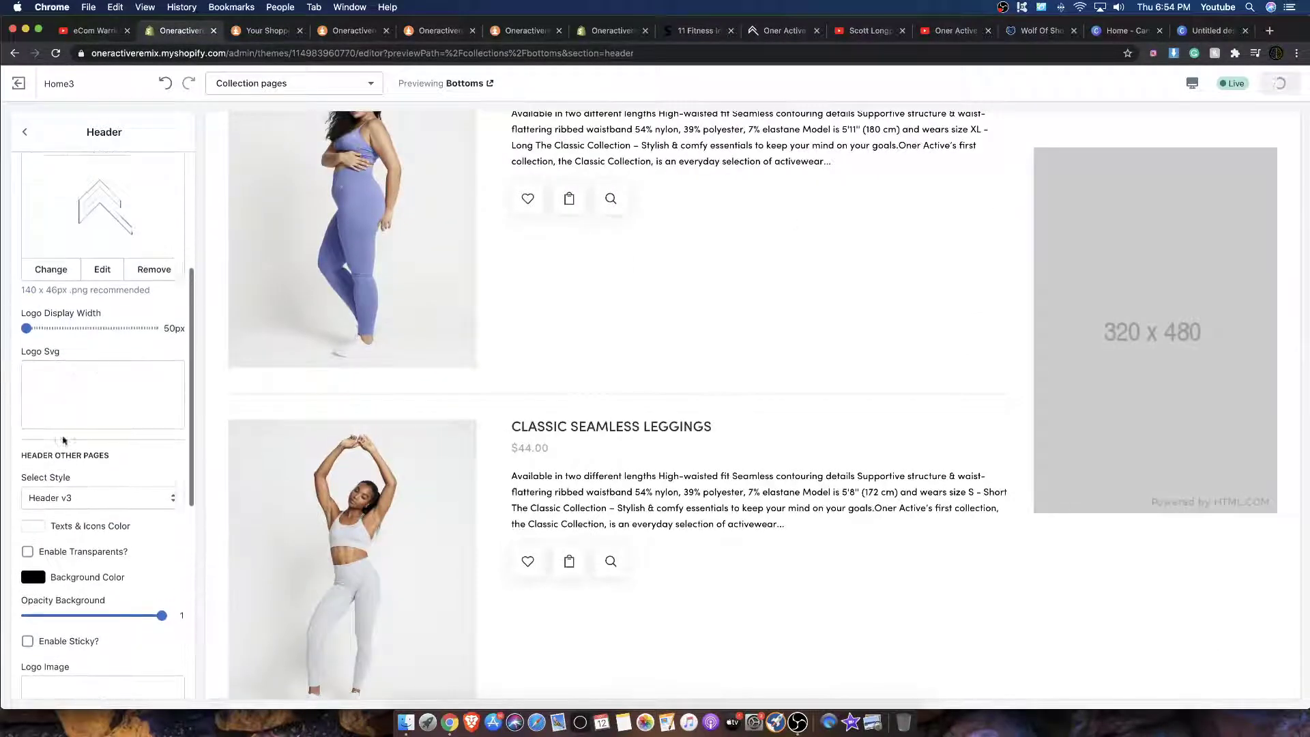
{"action": "scroll", "coordinate": [64, 440], "scroll_direction": "up", "scroll_amount": 1}
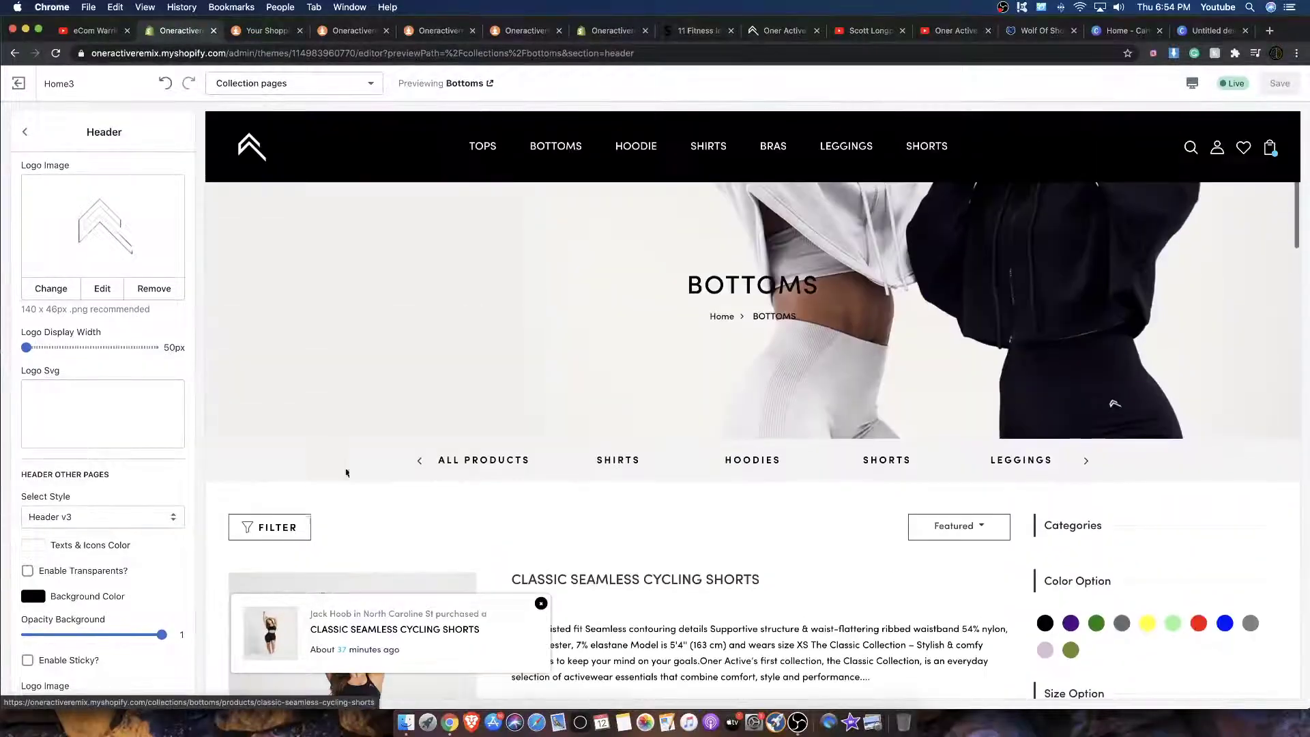
{"action": "scroll", "coordinate": [341, 446], "scroll_direction": "down", "scroll_amount": 14}
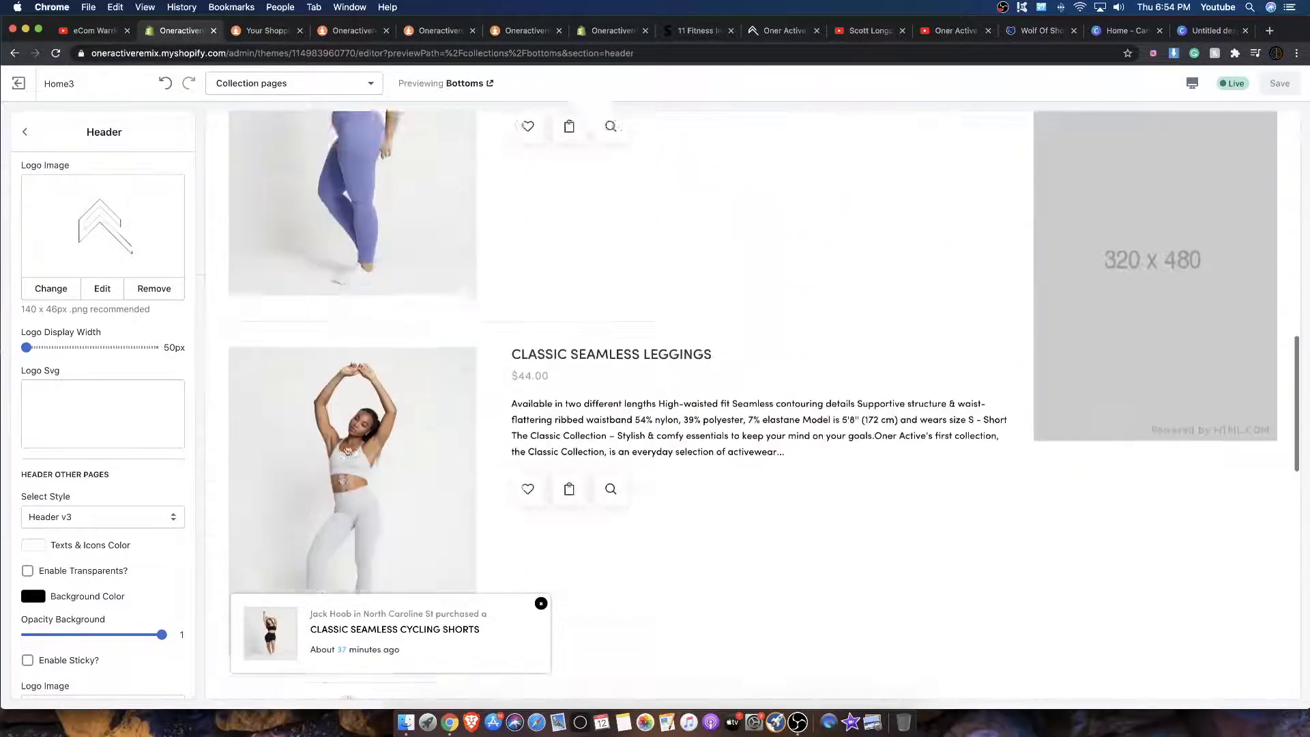
Enable the sticky header for other pages, save the theme and check it on the Bottoms collection page.
{"action": "scroll", "coordinate": [340, 447], "scroll_direction": "up", "scroll_amount": 15}
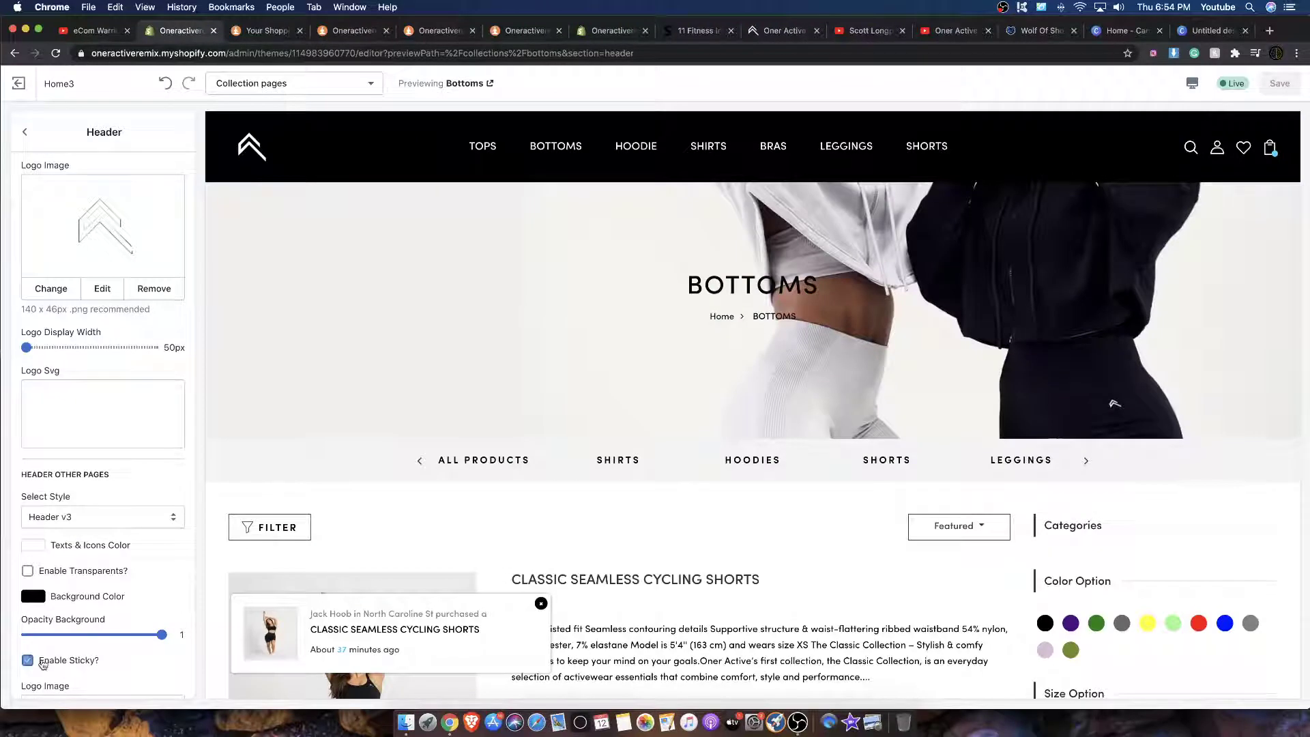
{"action": "left_click", "coordinate": [42, 664]}
{"action": "left_click", "coordinate": [1274, 84]}
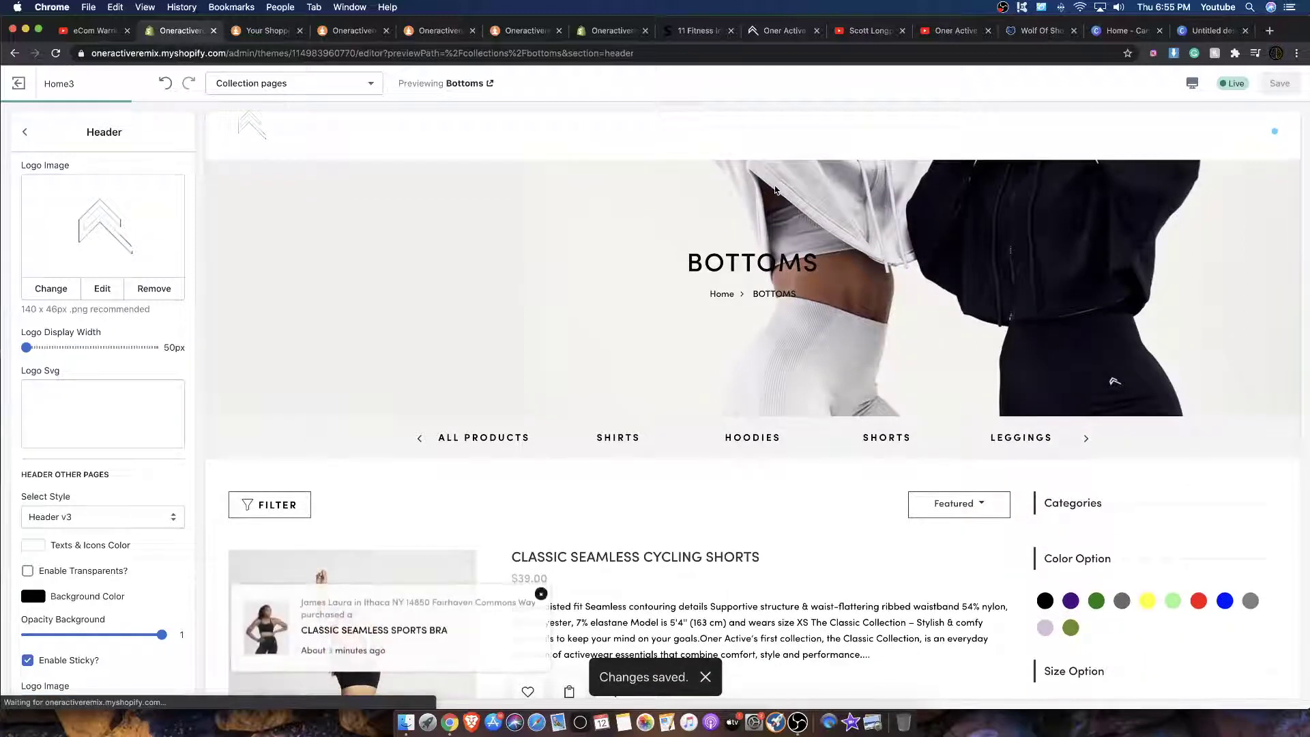
{"action": "scroll", "coordinate": [764, 195], "scroll_direction": "down", "scroll_amount": 3}
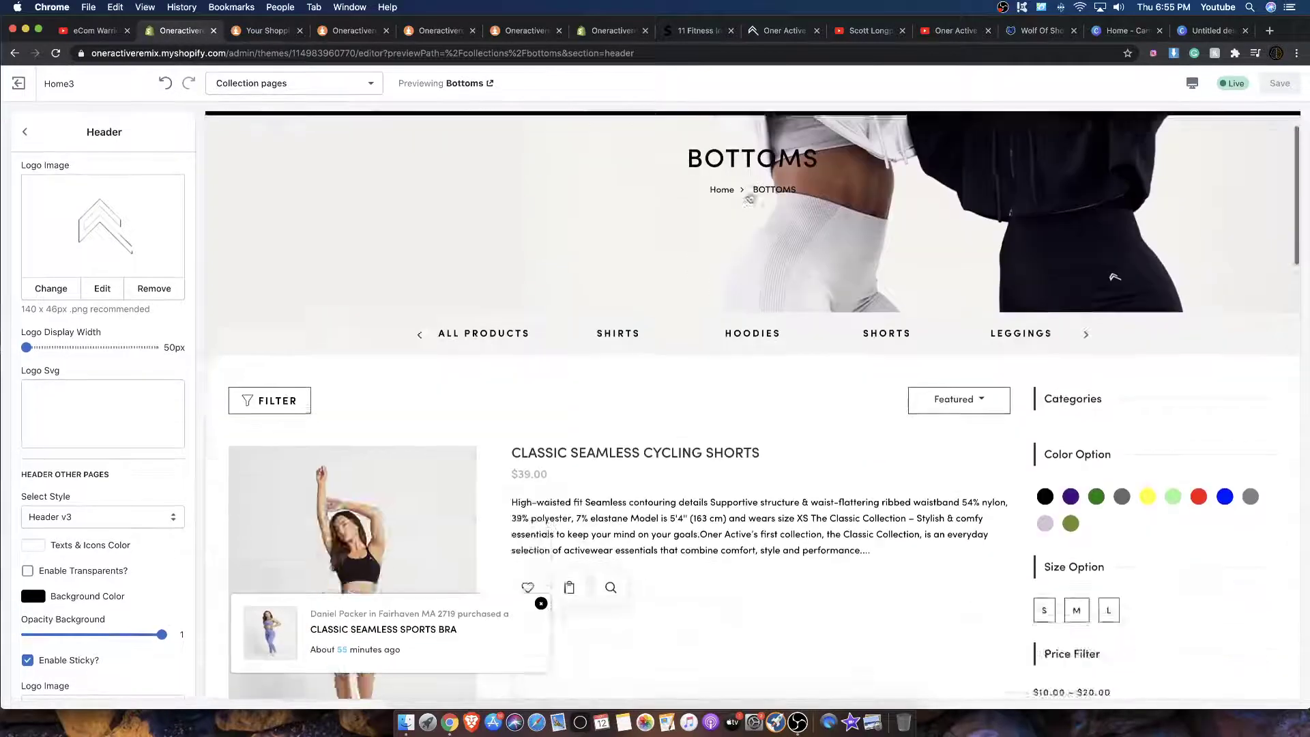
{"action": "scroll", "coordinate": [750, 198], "scroll_direction": "down", "scroll_amount": 10}
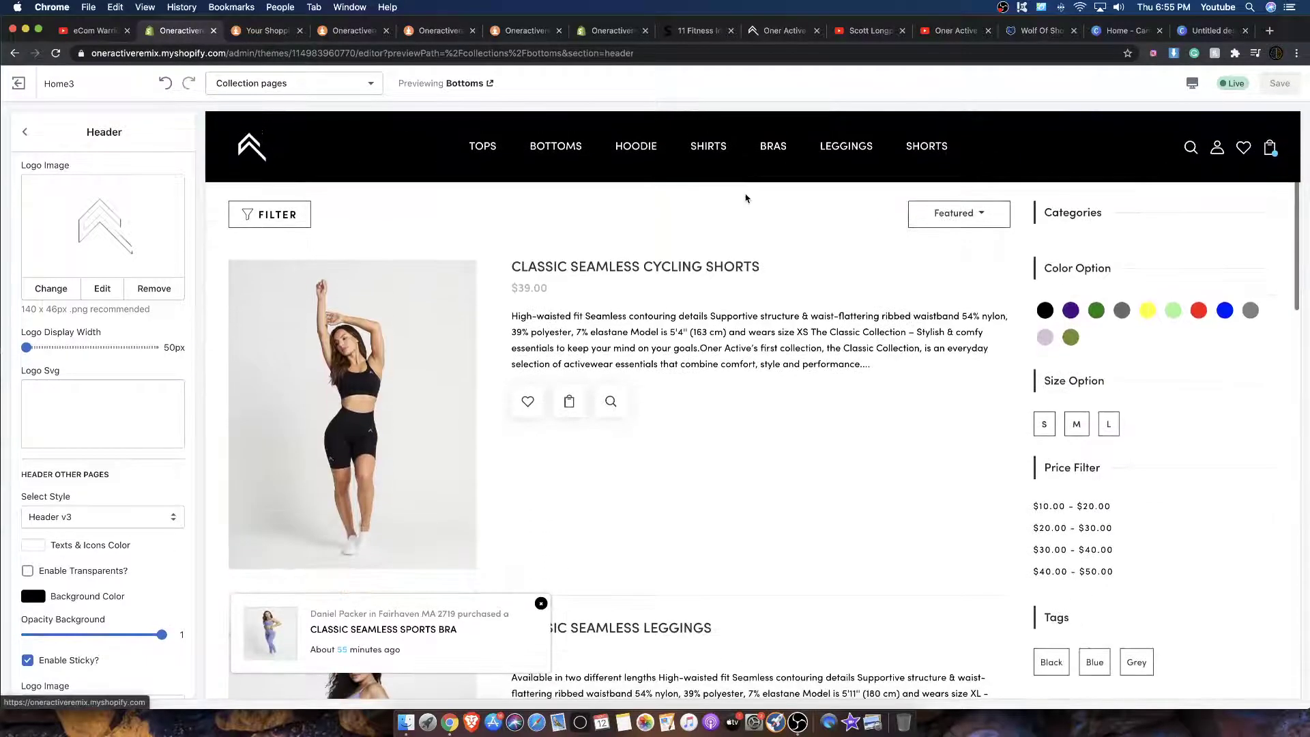
Try a transparent header for other pages on the Bottoms collection page, and turn the transparency off again.
{"action": "scroll", "coordinate": [746, 198], "scroll_direction": "down", "scroll_amount": 6}
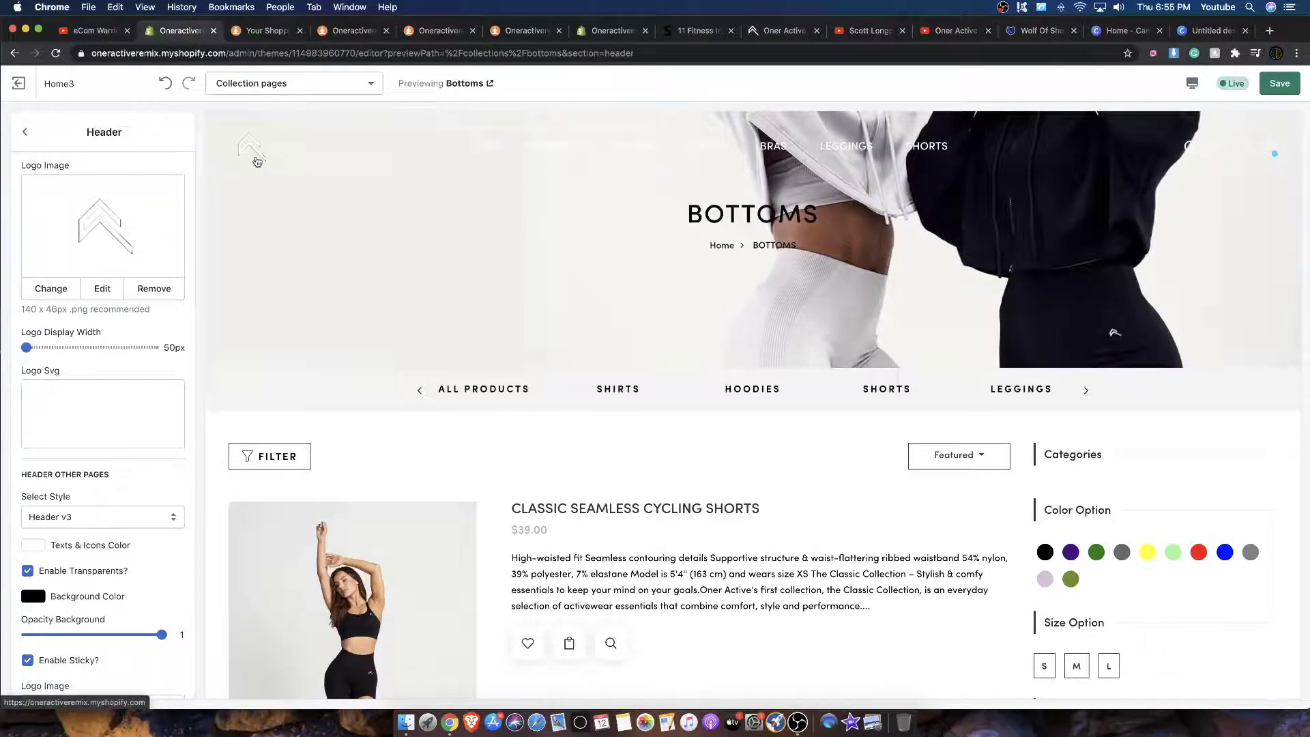
{"action": "scroll", "coordinate": [256, 161], "scroll_direction": "down", "scroll_amount": 6}
{"action": "scroll", "coordinate": [258, 161], "scroll_direction": "up", "scroll_amount": 6}
{"action": "scroll", "coordinate": [287, 169], "scroll_direction": "down", "scroll_amount": 2}
{"action": "scroll", "coordinate": [287, 169], "scroll_direction": "down", "scroll_amount": 8}
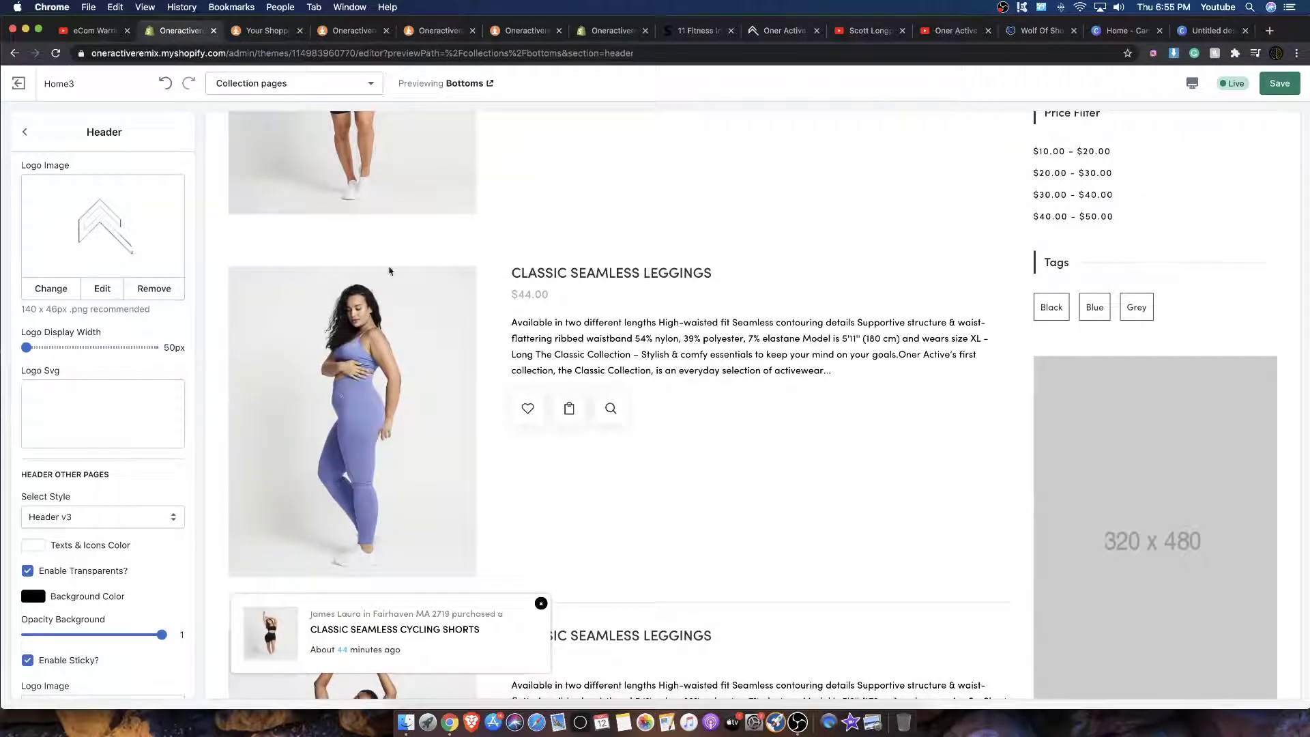
{"action": "left_click", "coordinate": [63, 576]}
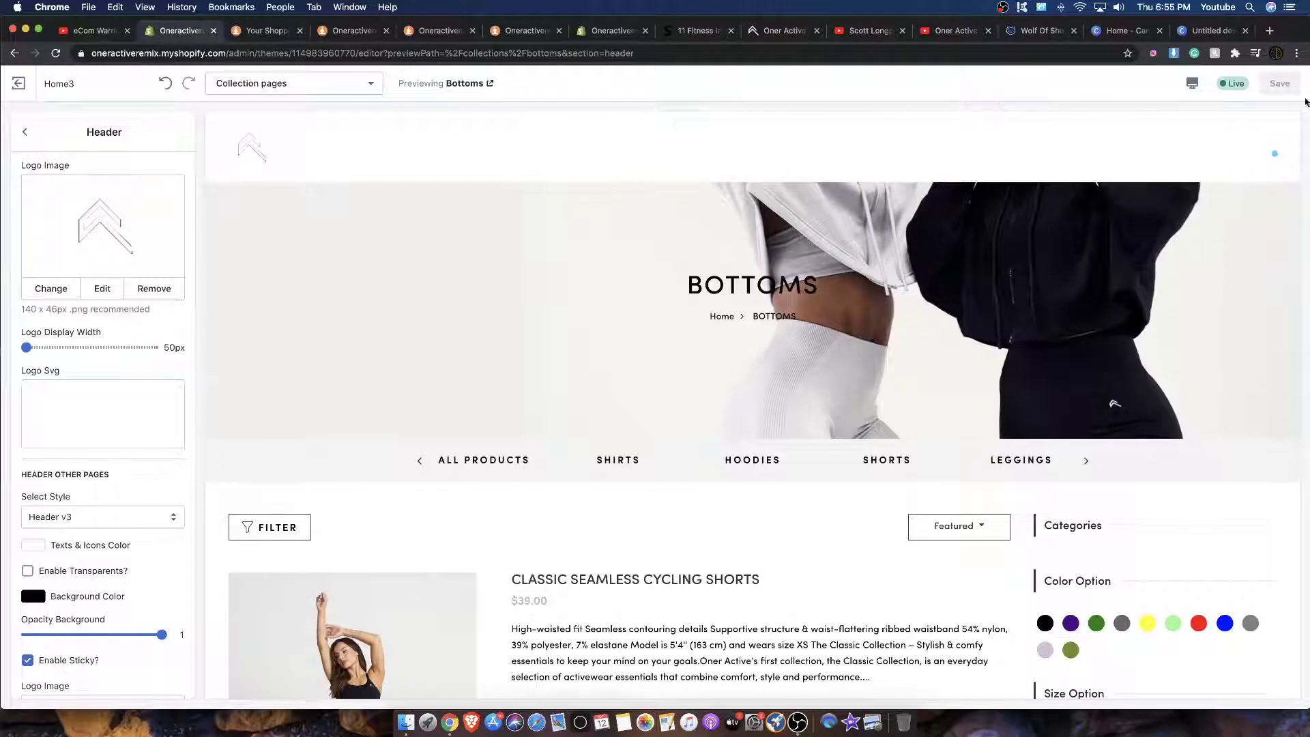
Leave the Header section and review the Currency options in the theme settings.
{"action": "left_click", "coordinate": [25, 133]}
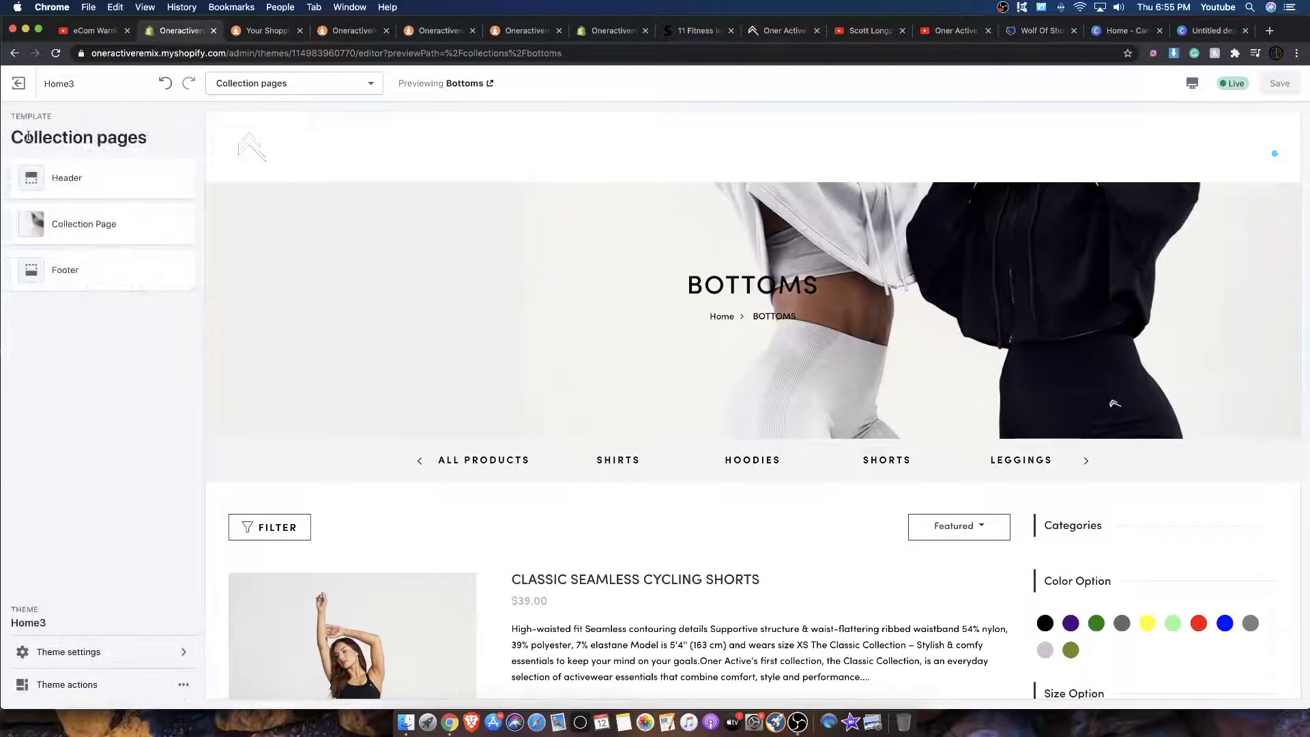
{"action": "scroll", "coordinate": [309, 139], "scroll_direction": "down", "scroll_amount": 1}
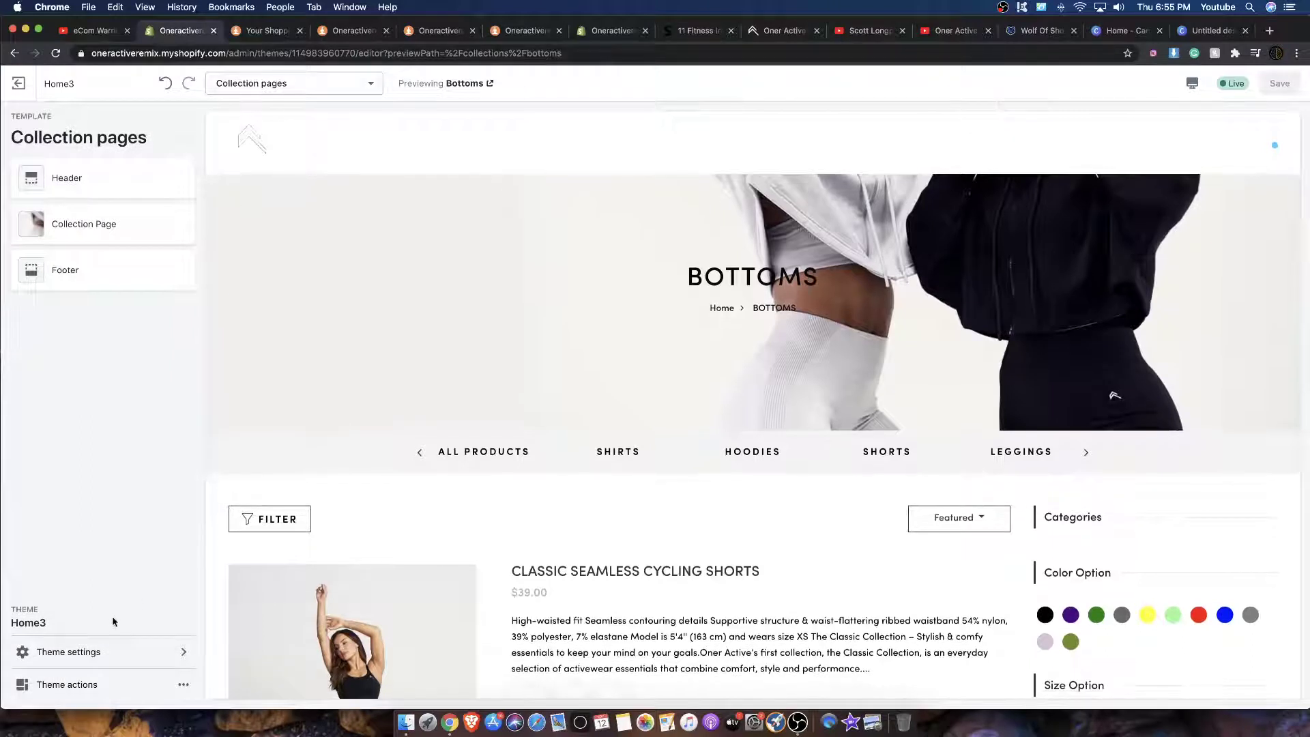
{"action": "left_click", "coordinate": [107, 653]}
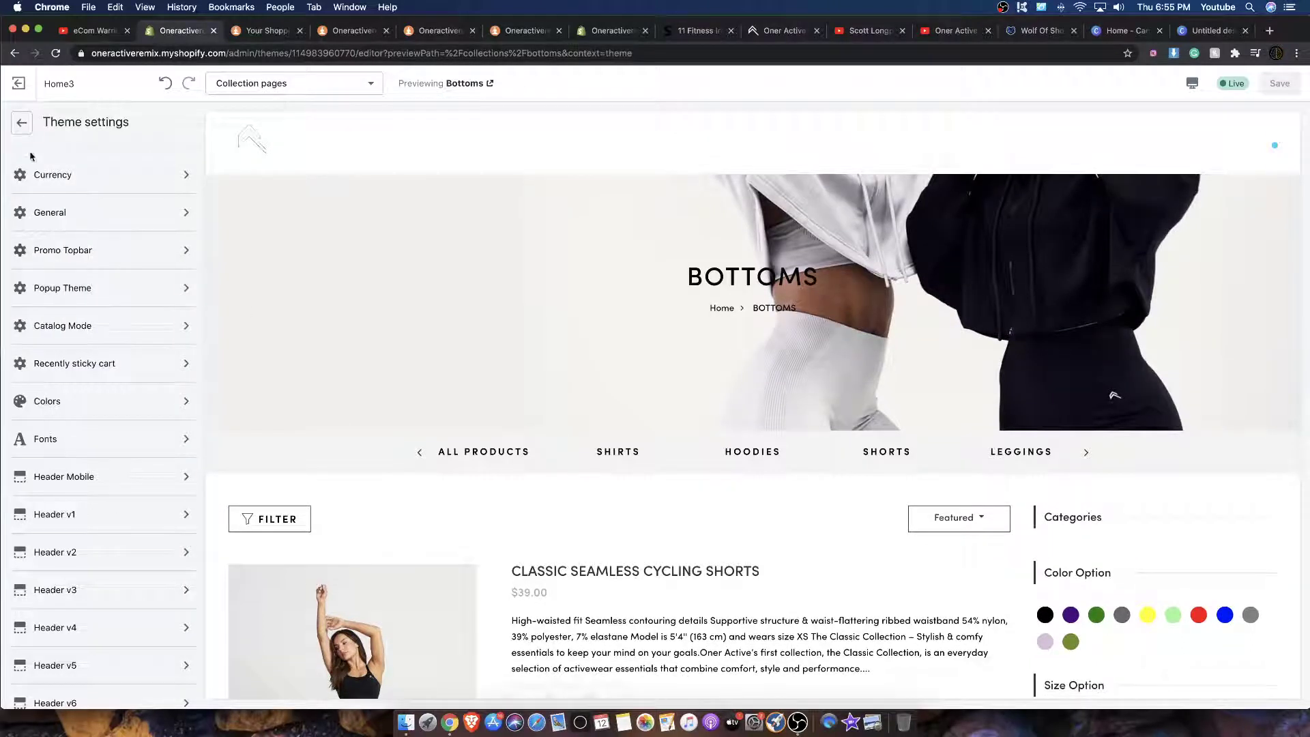
{"action": "left_click", "coordinate": [22, 123]}
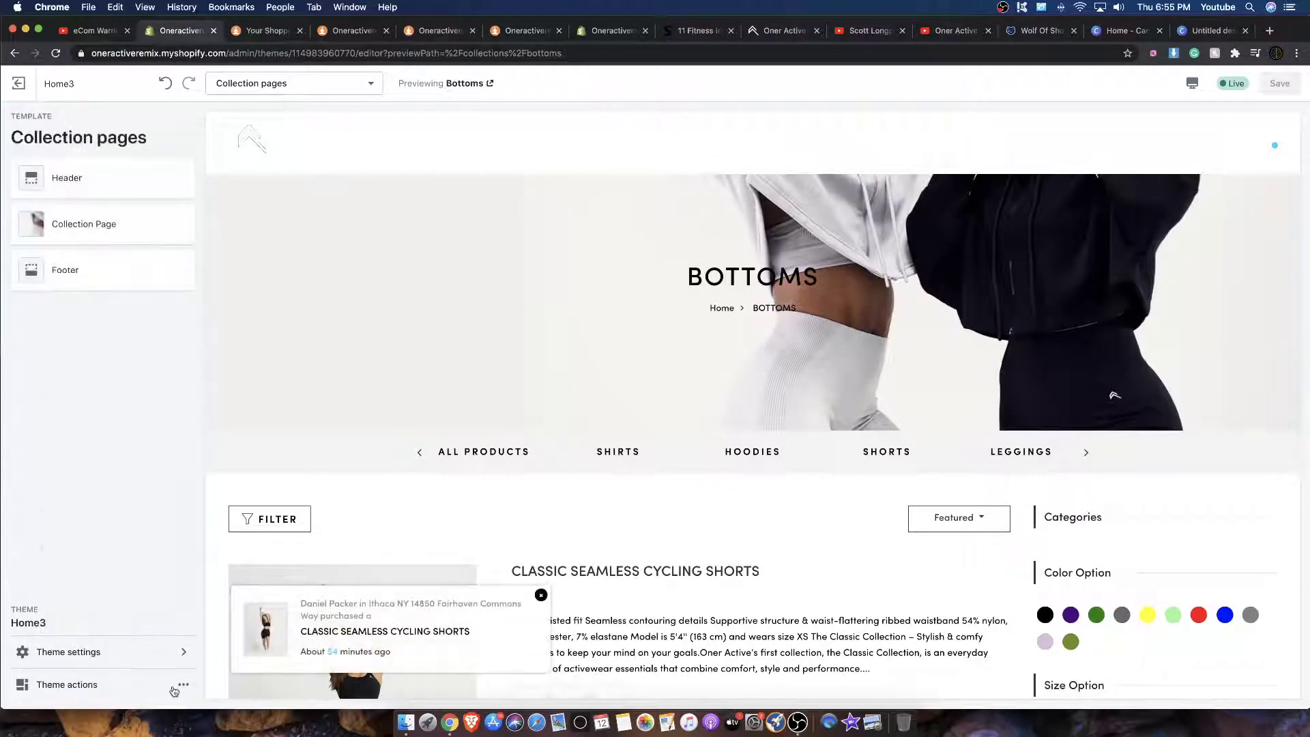
{"action": "left_click", "coordinate": [181, 650]}
{"action": "left_click", "coordinate": [97, 176]}
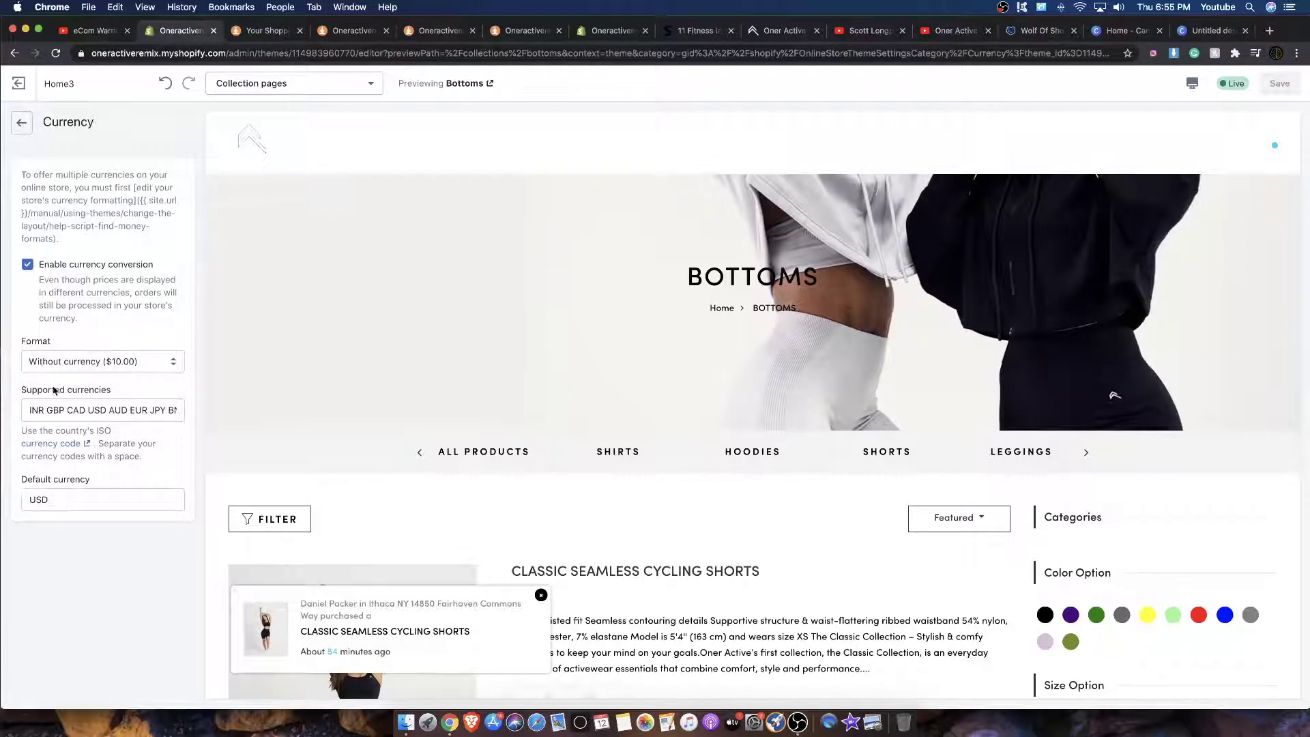
{"action": "left_click", "coordinate": [22, 125]}
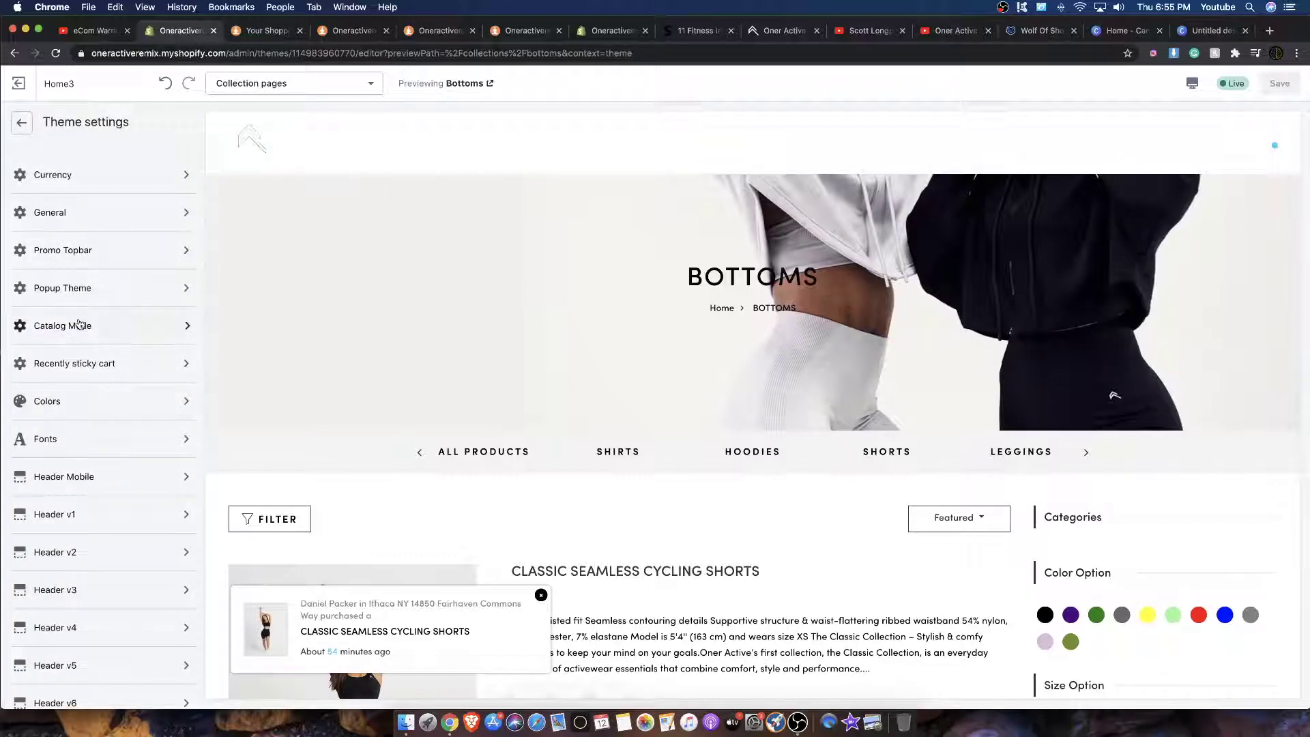
Enable the recently sticky cart in the theme settings.
{"action": "scroll", "coordinate": [103, 372], "scroll_direction": "down", "scroll_amount": 1}
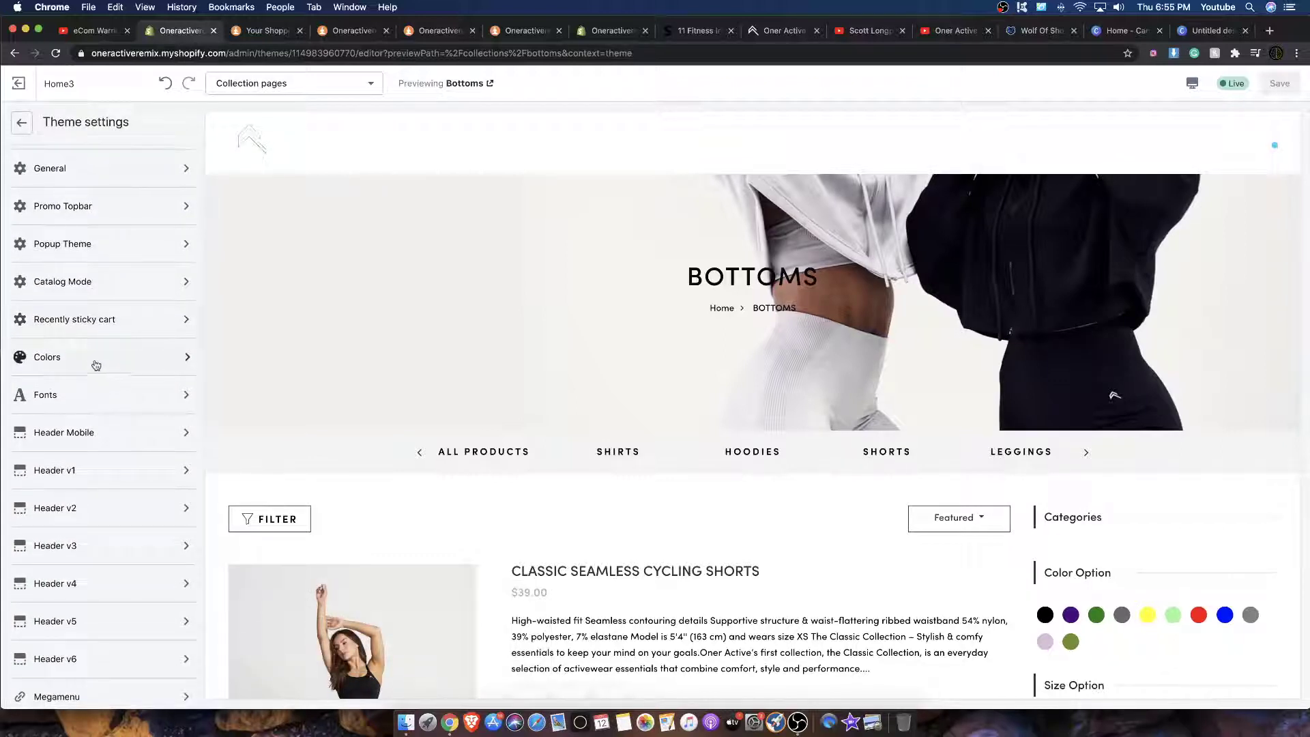
{"action": "left_click", "coordinate": [66, 321]}
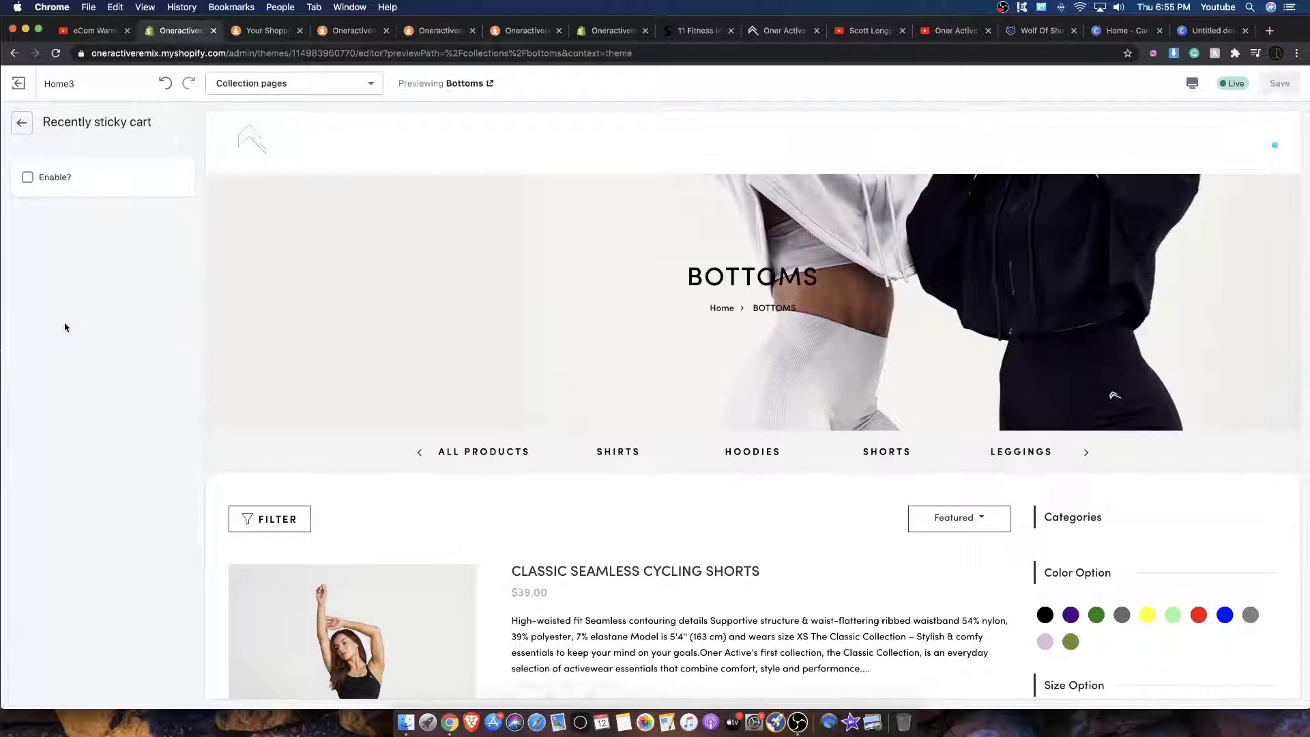
{"action": "left_click", "coordinate": [31, 180]}
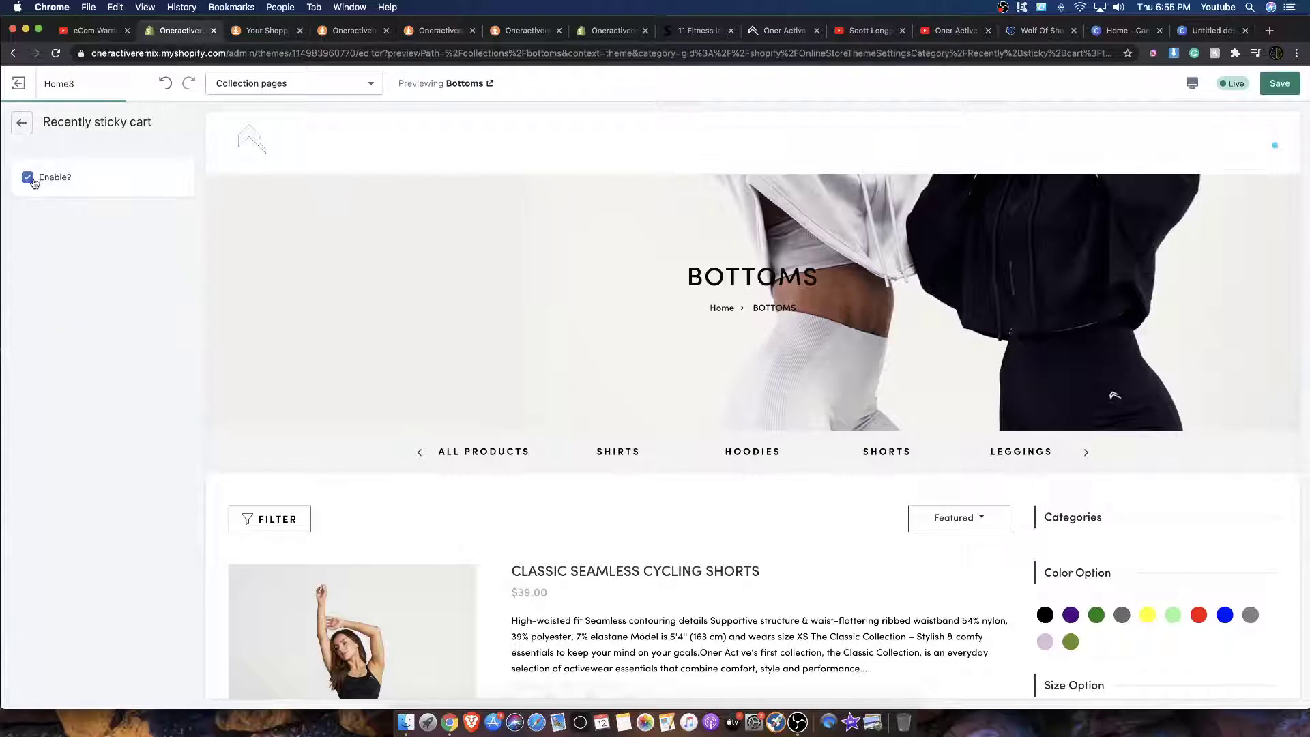
{"action": "left_click", "coordinate": [22, 125]}
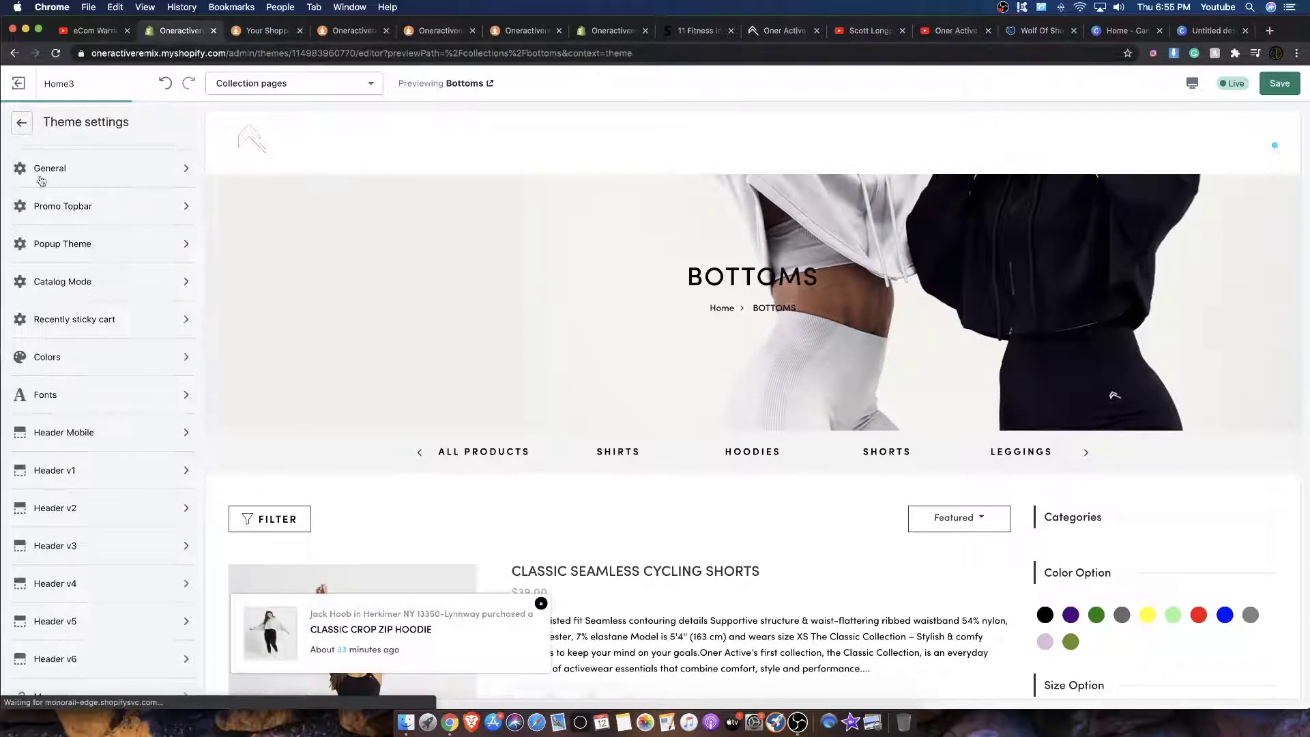
Review the Breadcrumb Style 3 Collection entries in the theme settings.
{"action": "scroll", "coordinate": [127, 551], "scroll_direction": "down", "scroll_amount": 15}
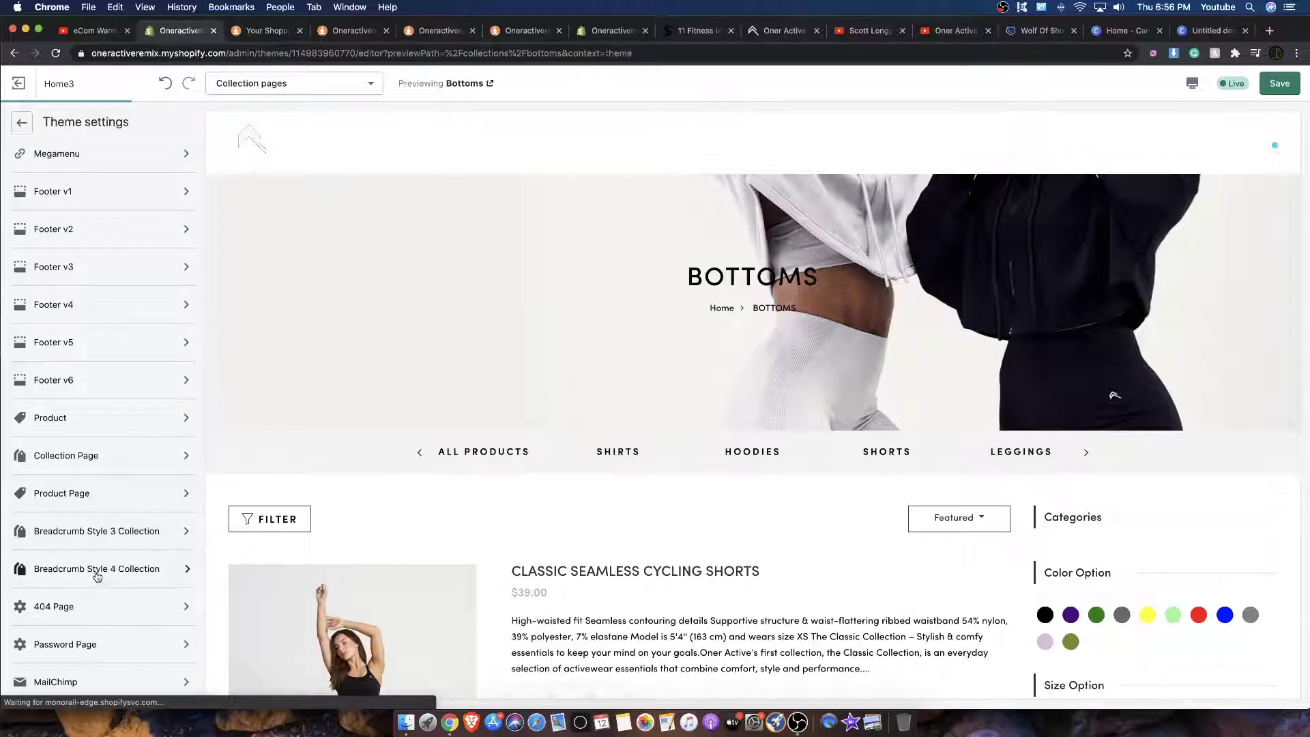
{"action": "left_click", "coordinate": [101, 536]}
{"action": "scroll", "coordinate": [94, 527], "scroll_direction": "down", "scroll_amount": 3}
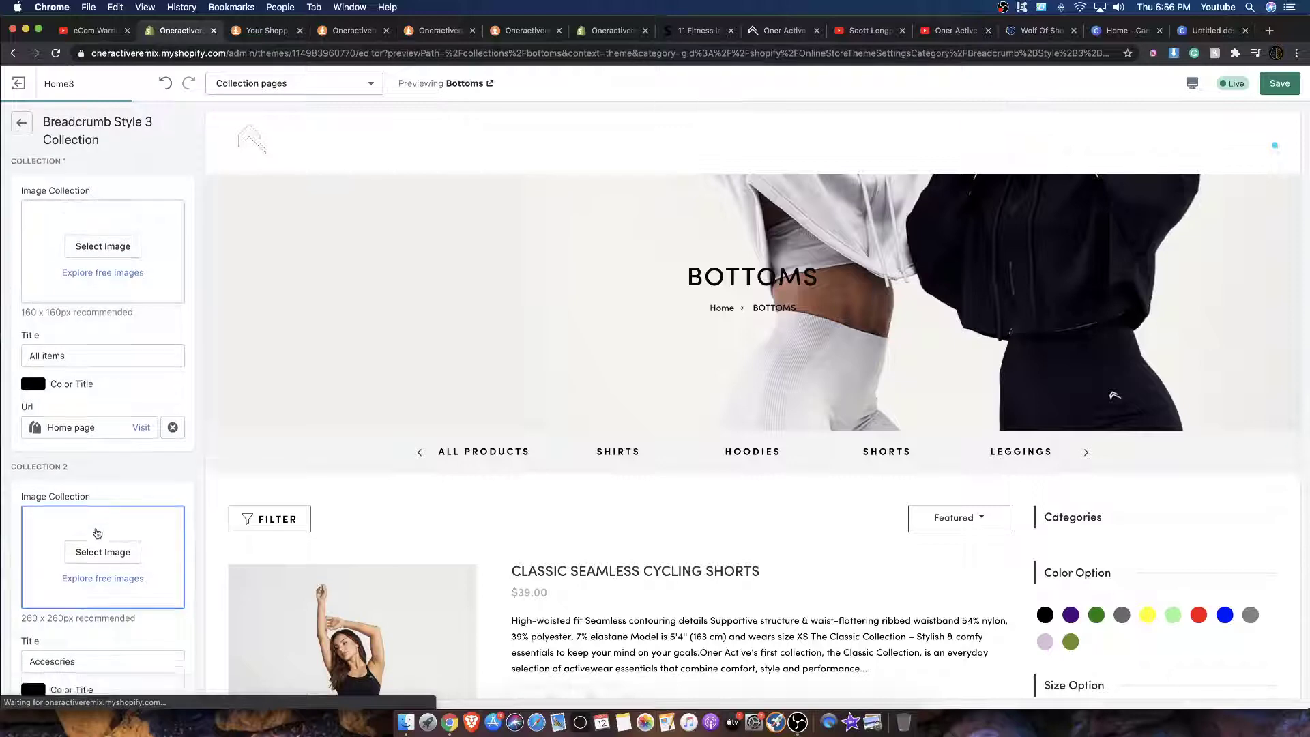
{"action": "scroll", "coordinate": [94, 527], "scroll_direction": "down", "scroll_amount": 12}
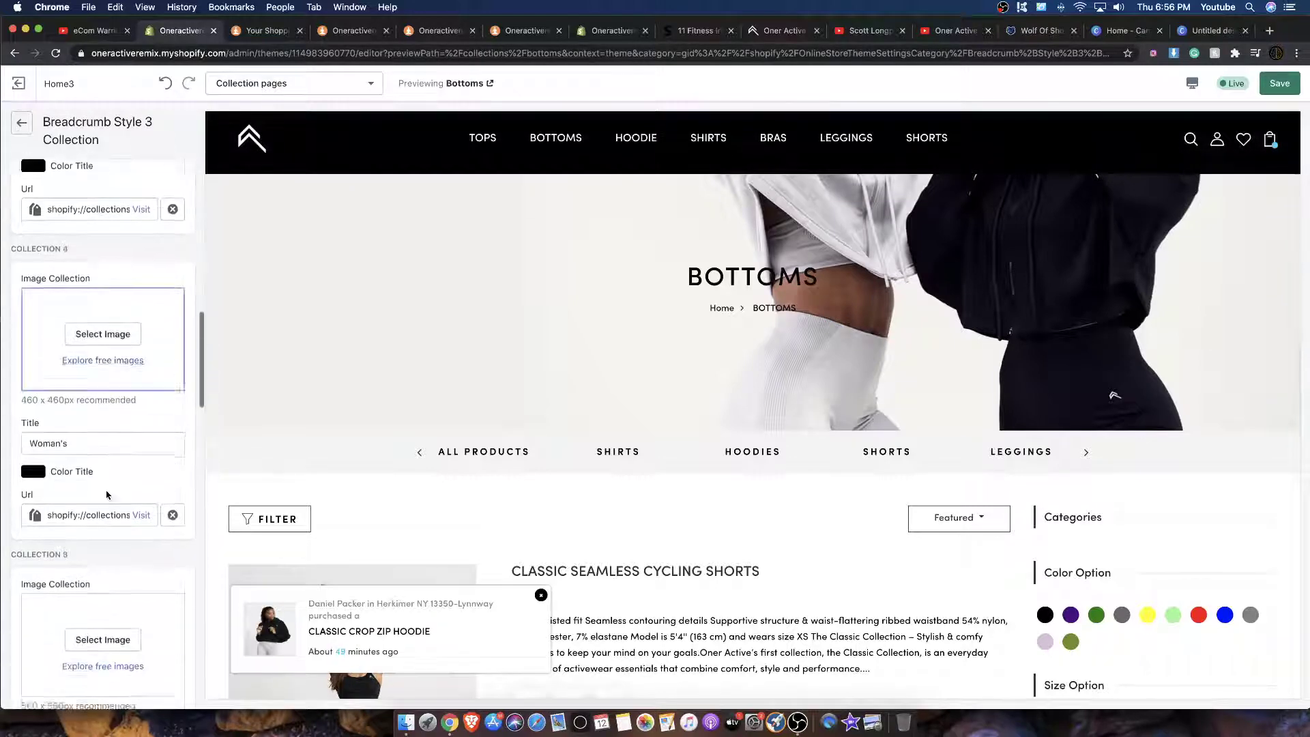
{"action": "left_click", "coordinate": [31, 125]}
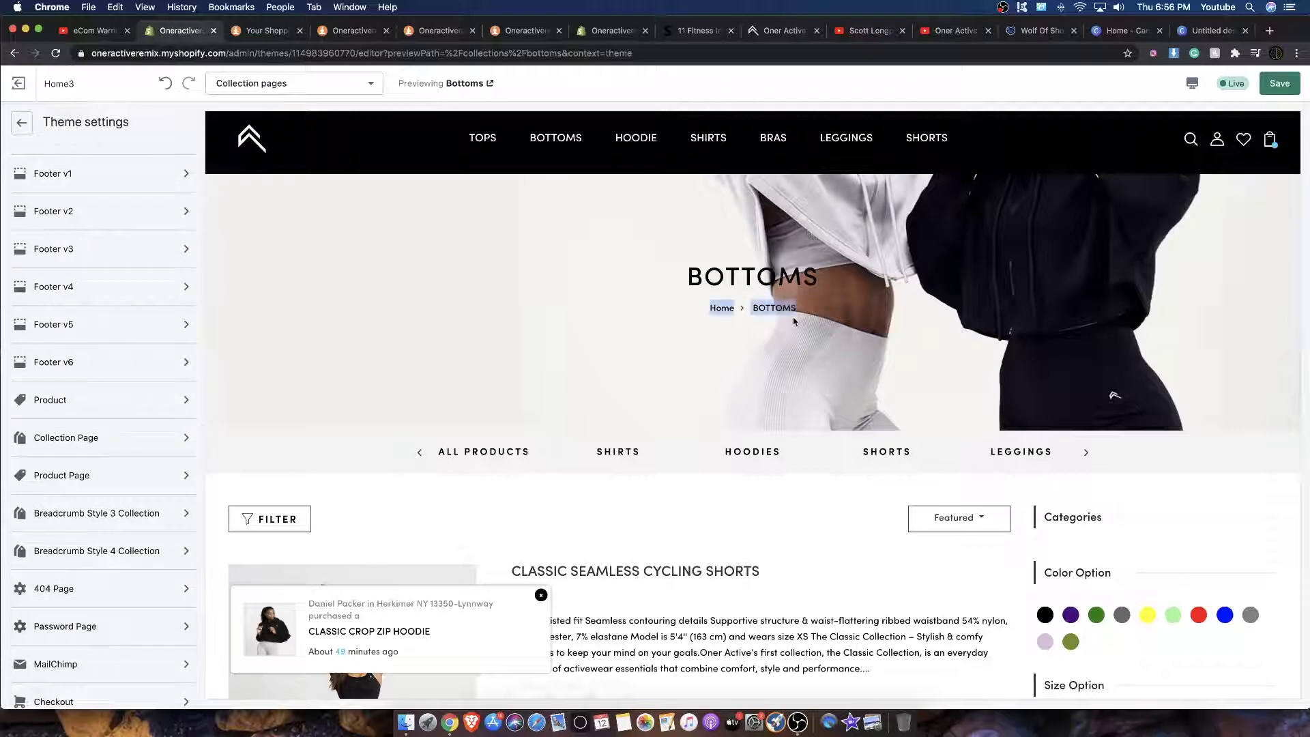
Open the Checkout theme settings and switch the preview to the Checkout page.
{"action": "scroll", "coordinate": [157, 495], "scroll_direction": "down", "scroll_amount": 2}
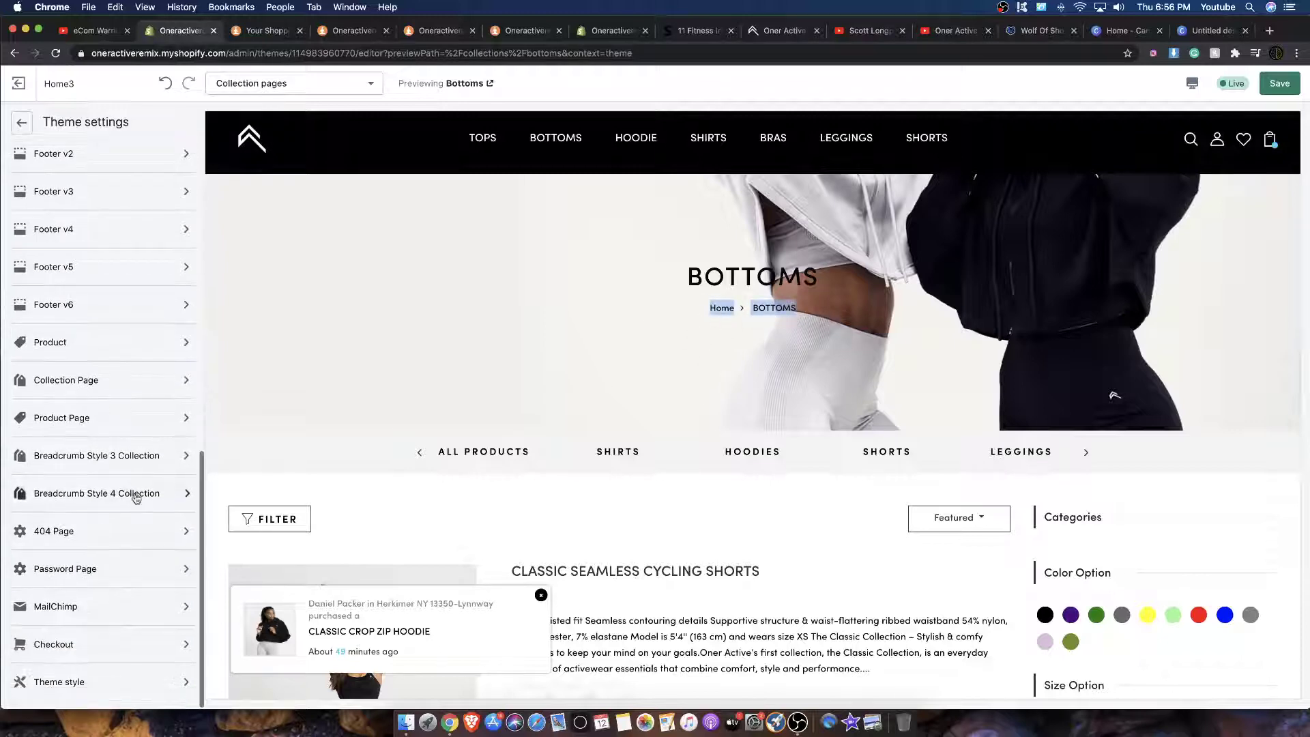
{"action": "left_click", "coordinate": [60, 646]}
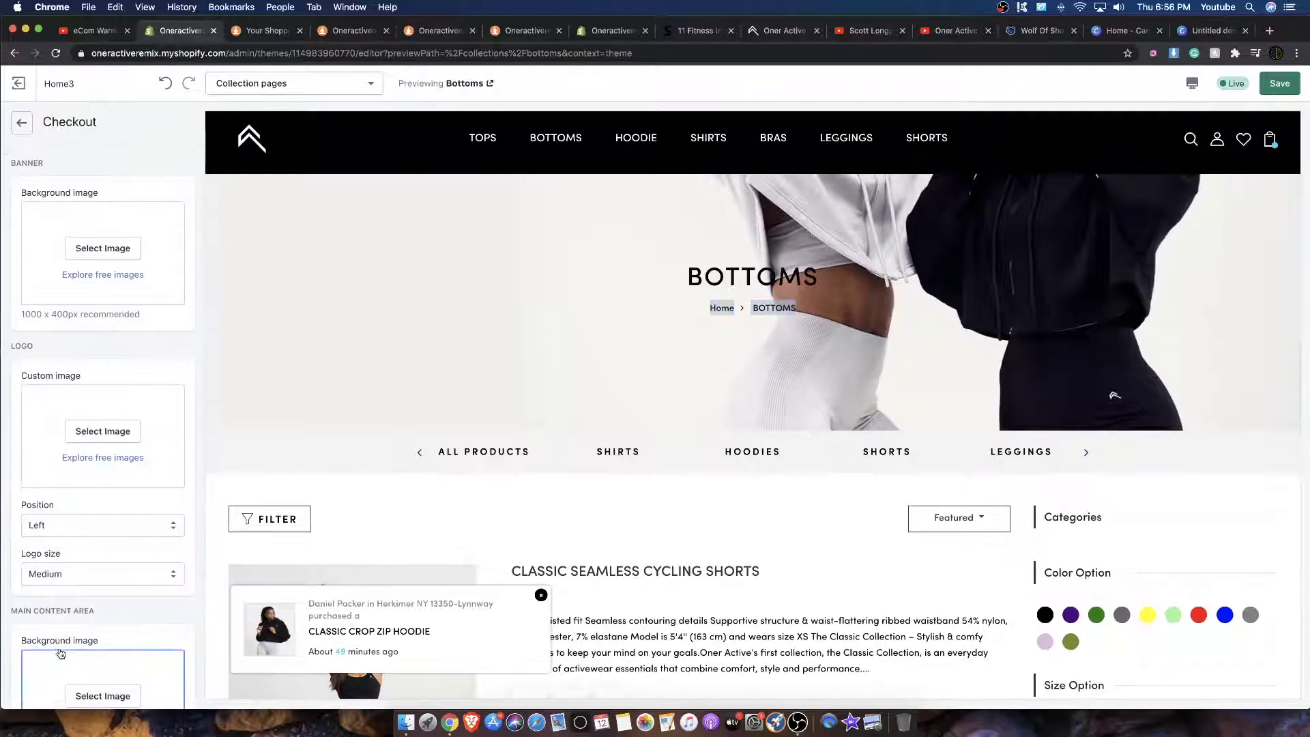
{"action": "left_click", "coordinate": [252, 89]}
{"action": "scroll", "coordinate": [293, 247], "scroll_direction": "down", "scroll_amount": 2}
{"action": "left_click", "coordinate": [294, 263]}
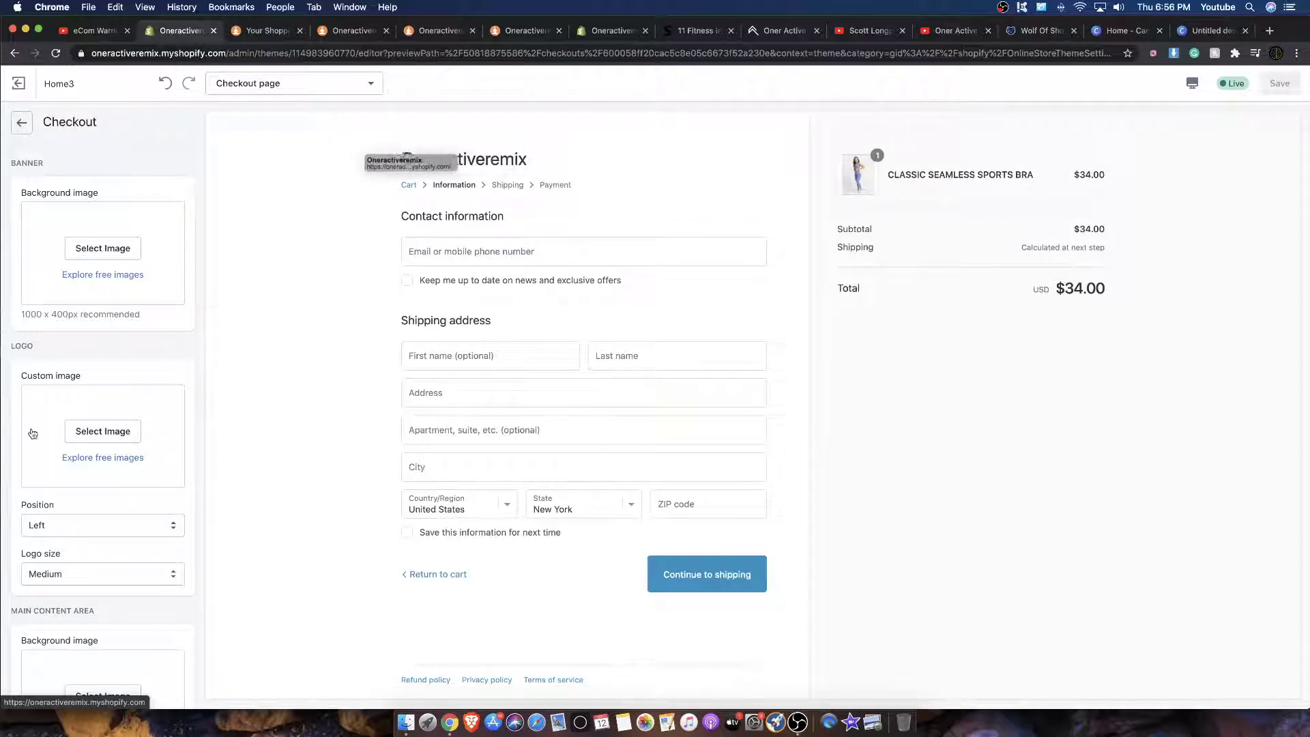
Try the arrow logo from the image library as the checkout's custom logo image, and remove it.
{"action": "left_click", "coordinate": [76, 442]}
{"action": "scroll", "coordinate": [60, 360], "scroll_direction": "down", "scroll_amount": 4}
{"action": "left_click", "coordinate": [147, 580]}
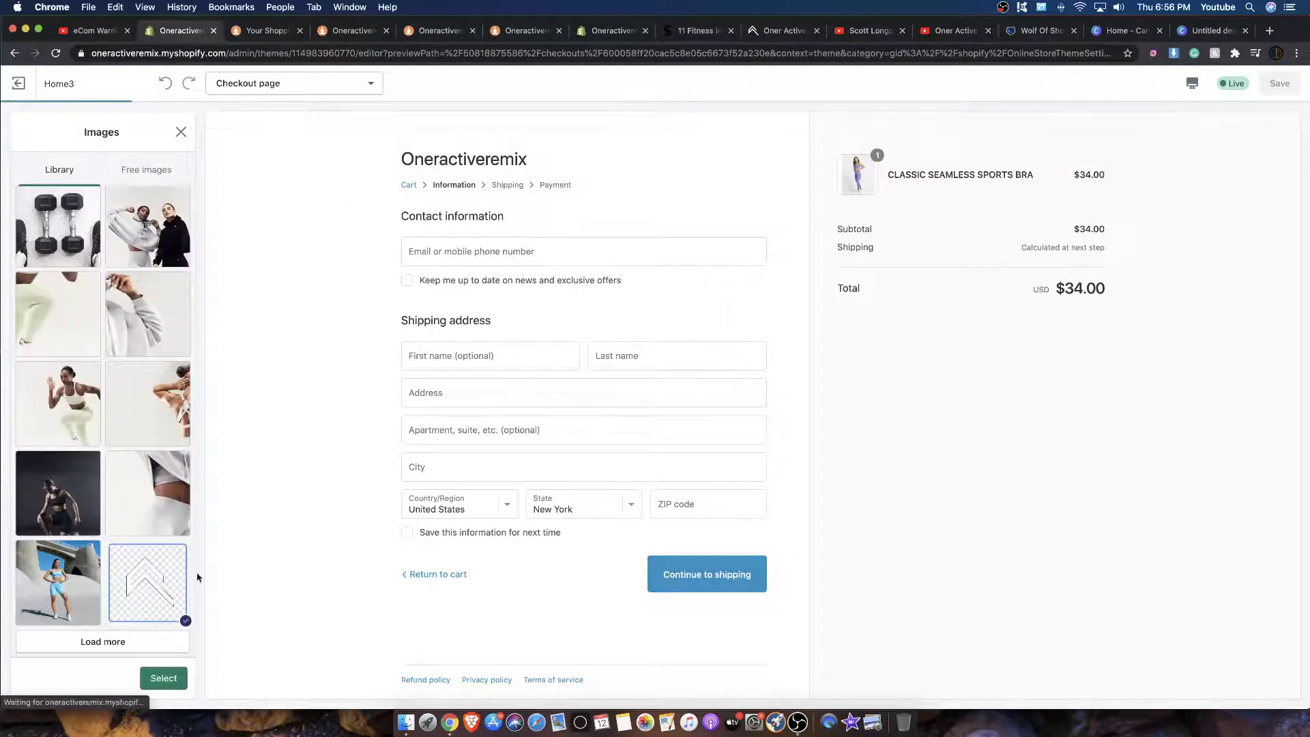
{"action": "left_click", "coordinate": [163, 678]}
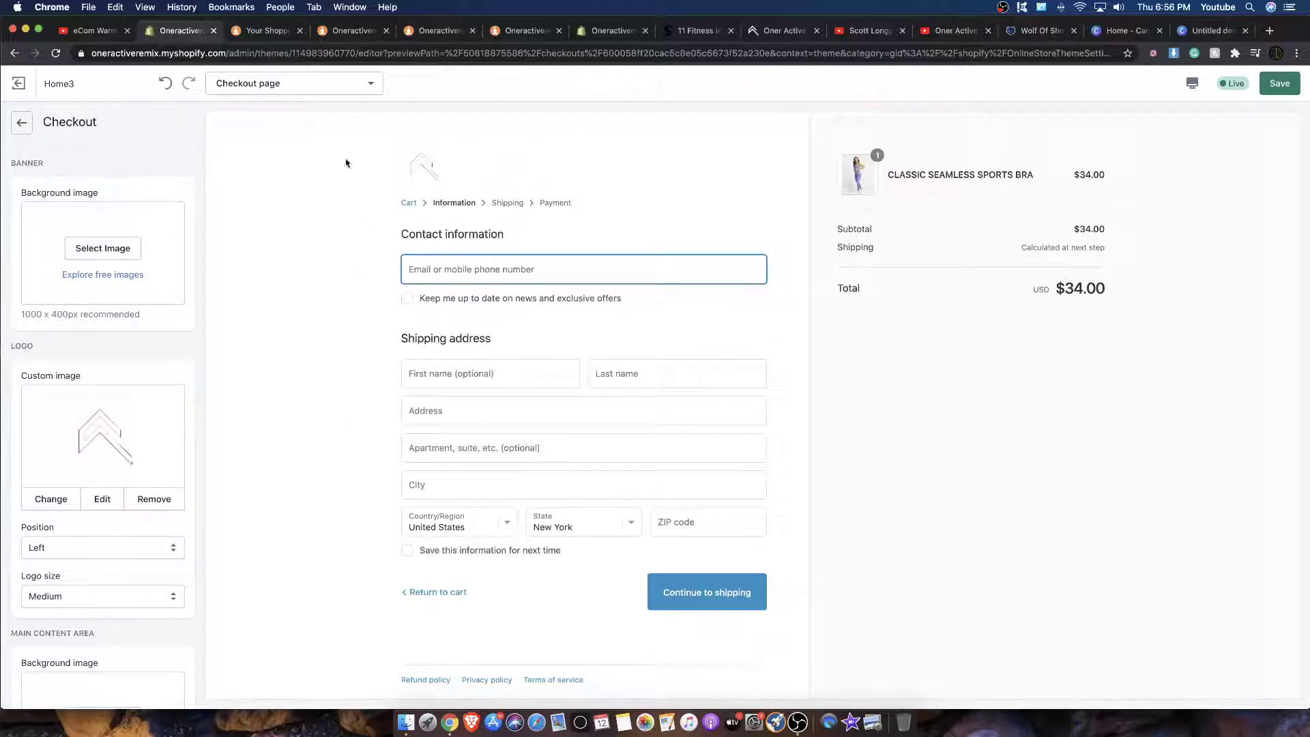
{"action": "scroll", "coordinate": [57, 514], "scroll_direction": "down", "scroll_amount": 3}
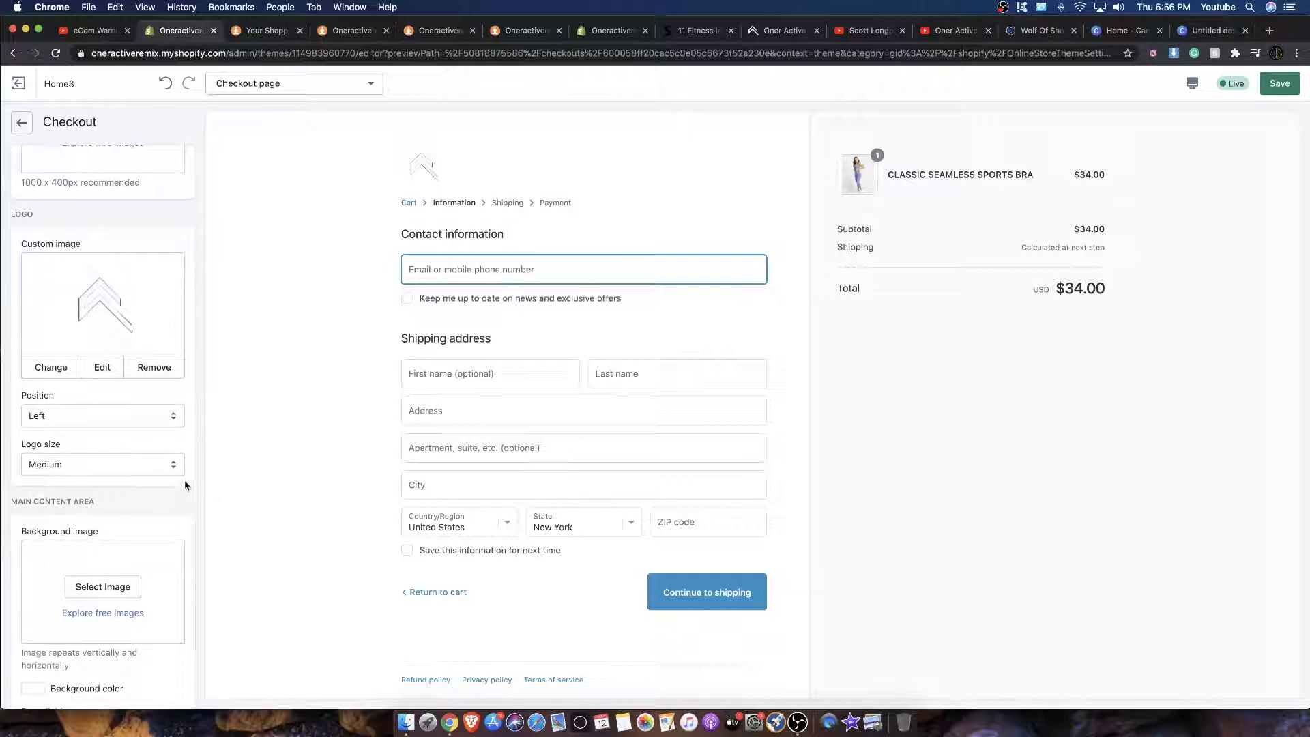
{"action": "left_click", "coordinate": [154, 367]}
Try the black image with white circles as the checkout banner background, compare with the Oner Active site, and remove it.
{"action": "scroll", "coordinate": [88, 593], "scroll_direction": "down", "scroll_amount": 2}
{"action": "scroll", "coordinate": [96, 519], "scroll_direction": "up", "scroll_amount": 4}
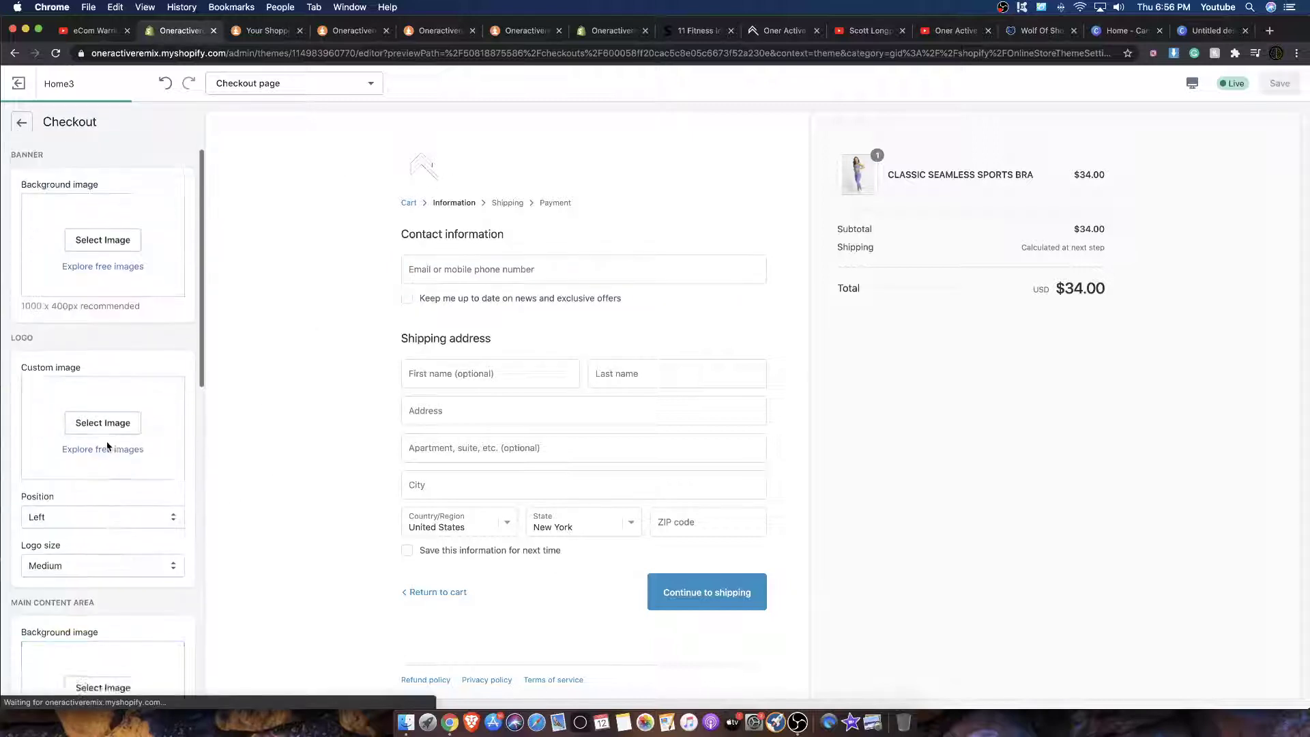
{"action": "left_click", "coordinate": [102, 240]}
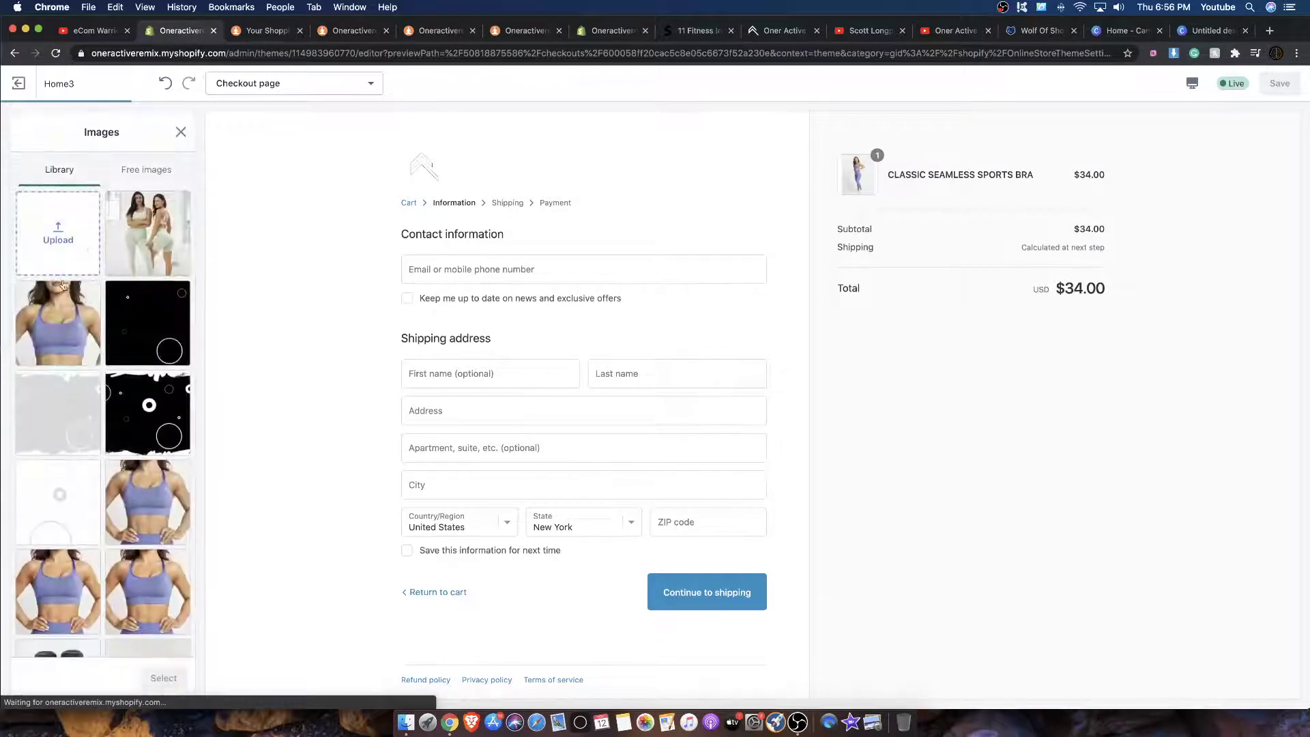
{"action": "left_click", "coordinate": [151, 360]}
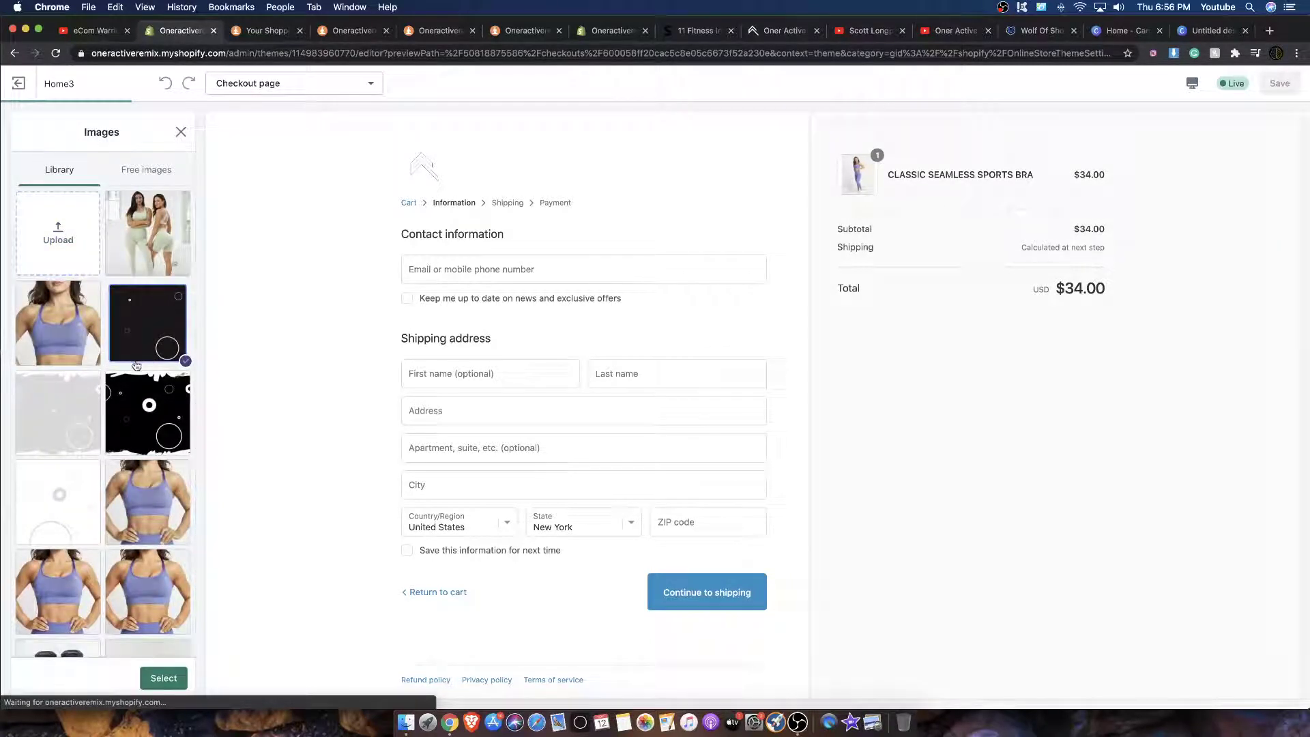
{"action": "left_click", "coordinate": [163, 677]}
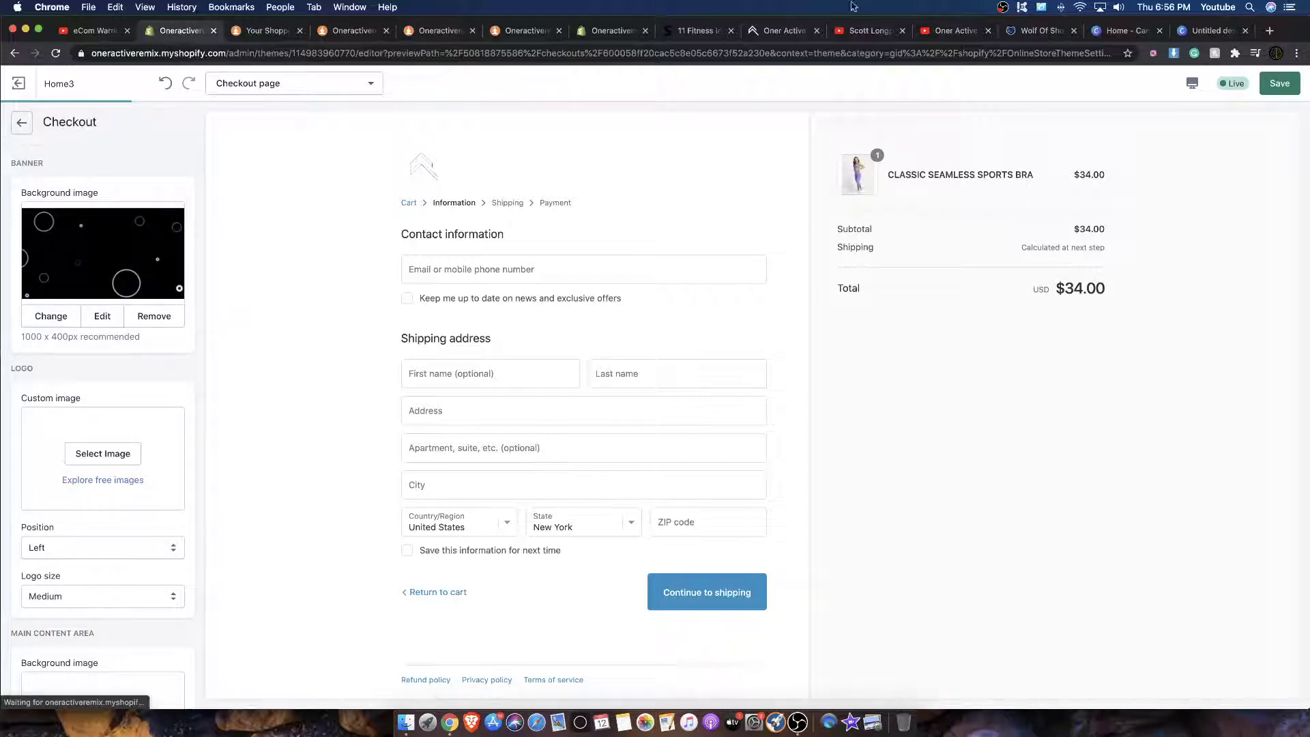
{"action": "left_click", "coordinate": [752, 31]}
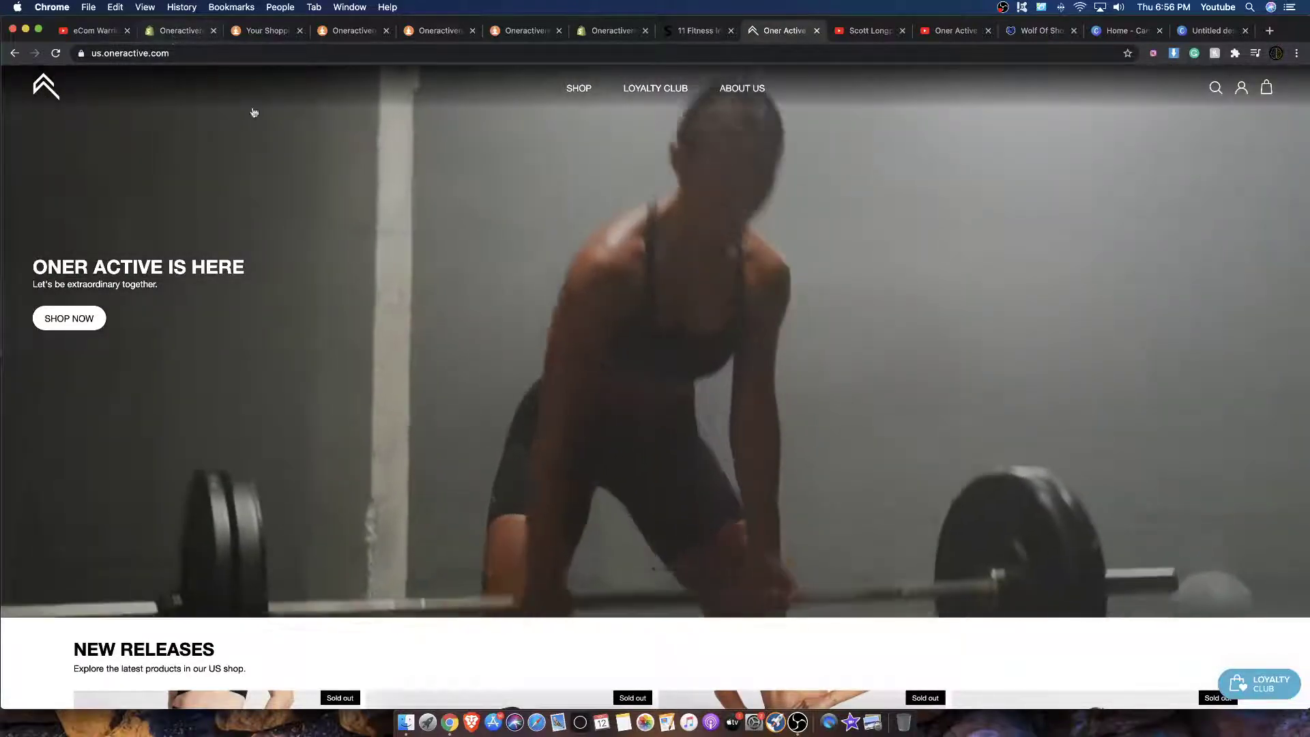
{"action": "left_click", "coordinate": [179, 34]}
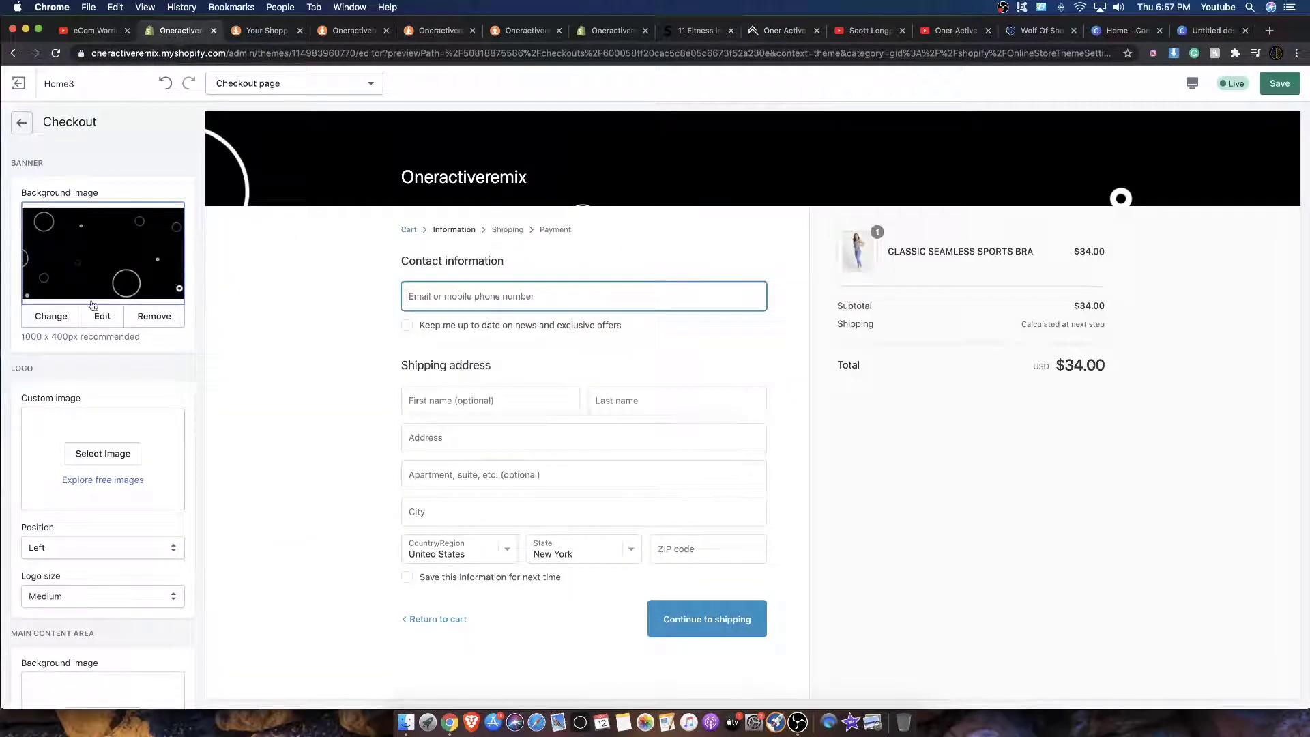
{"action": "left_click", "coordinate": [145, 319]}
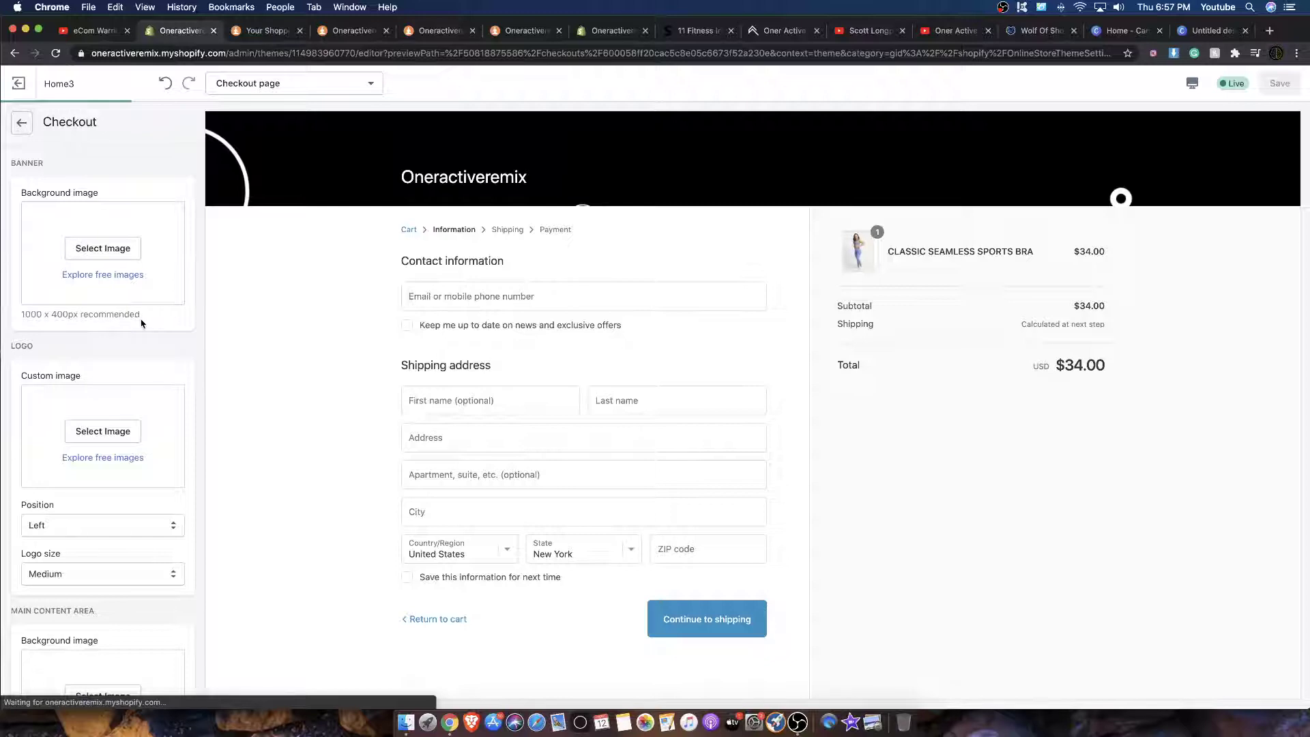
Set the checkout's accent color to black #060000 with the change saved, and set the buttons color to the same black.
{"action": "scroll", "coordinate": [142, 323], "scroll_direction": "down", "scroll_amount": 10}
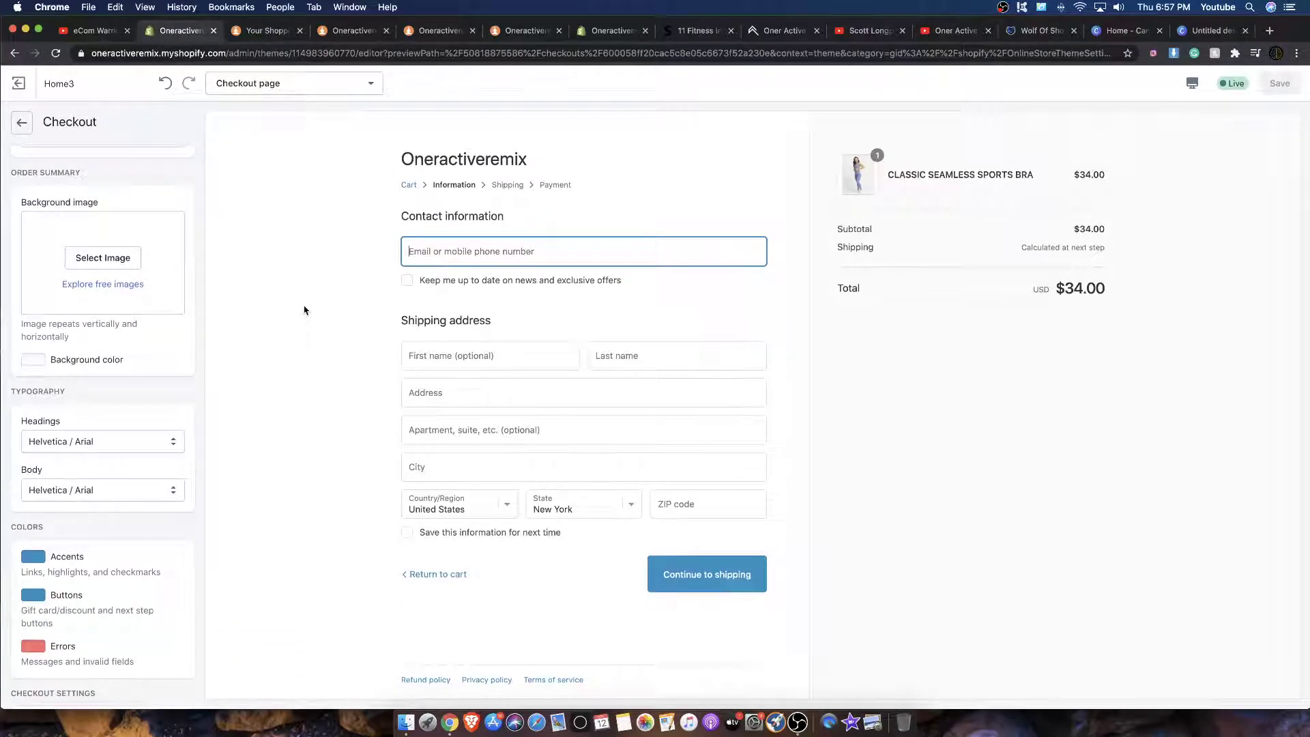
{"action": "left_click", "coordinate": [43, 556]}
{"action": "left_click", "coordinate": [54, 504]}
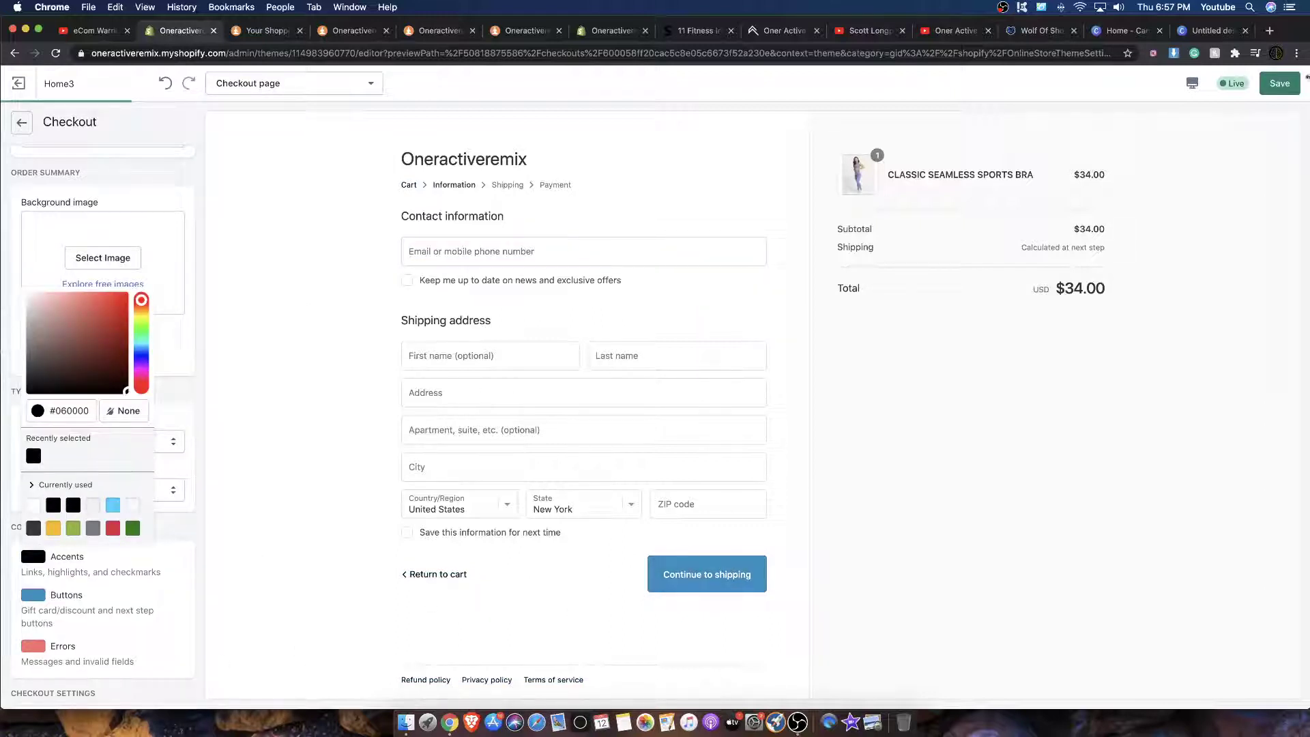
{"action": "left_click", "coordinate": [1276, 83]}
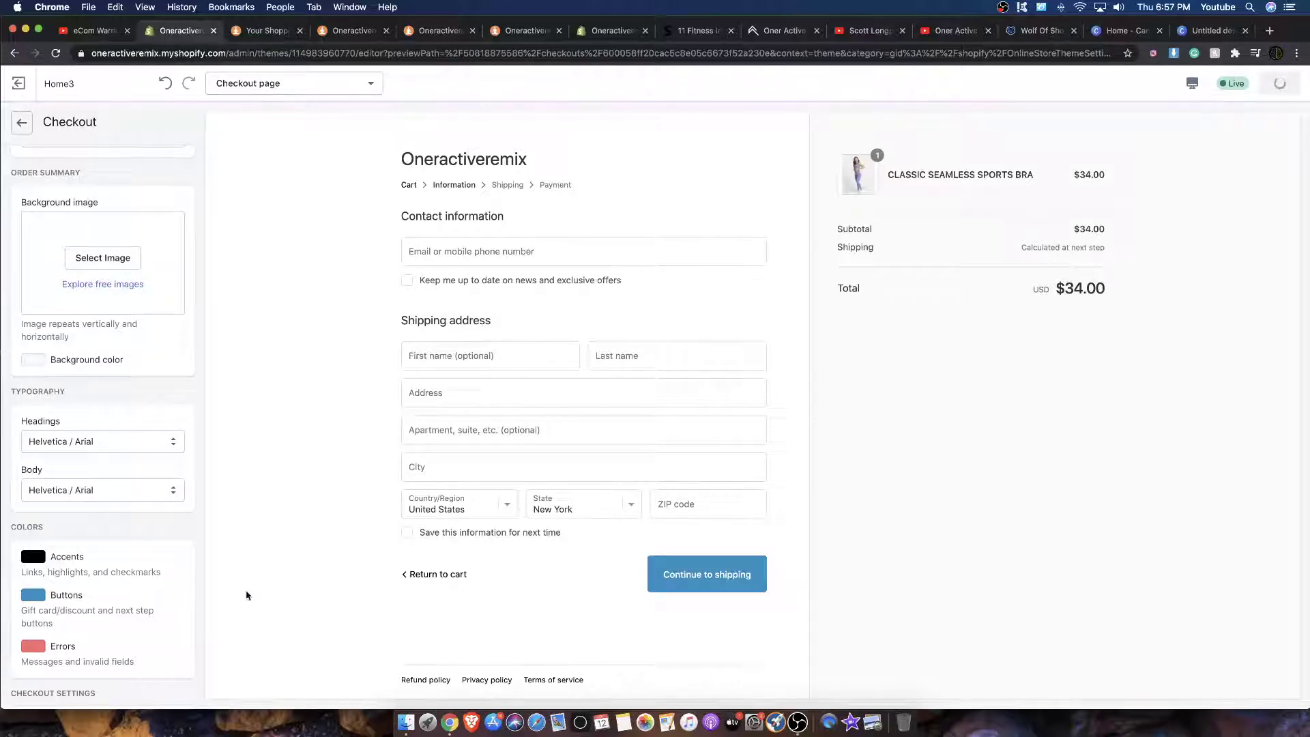
{"action": "left_click", "coordinate": [32, 596]}
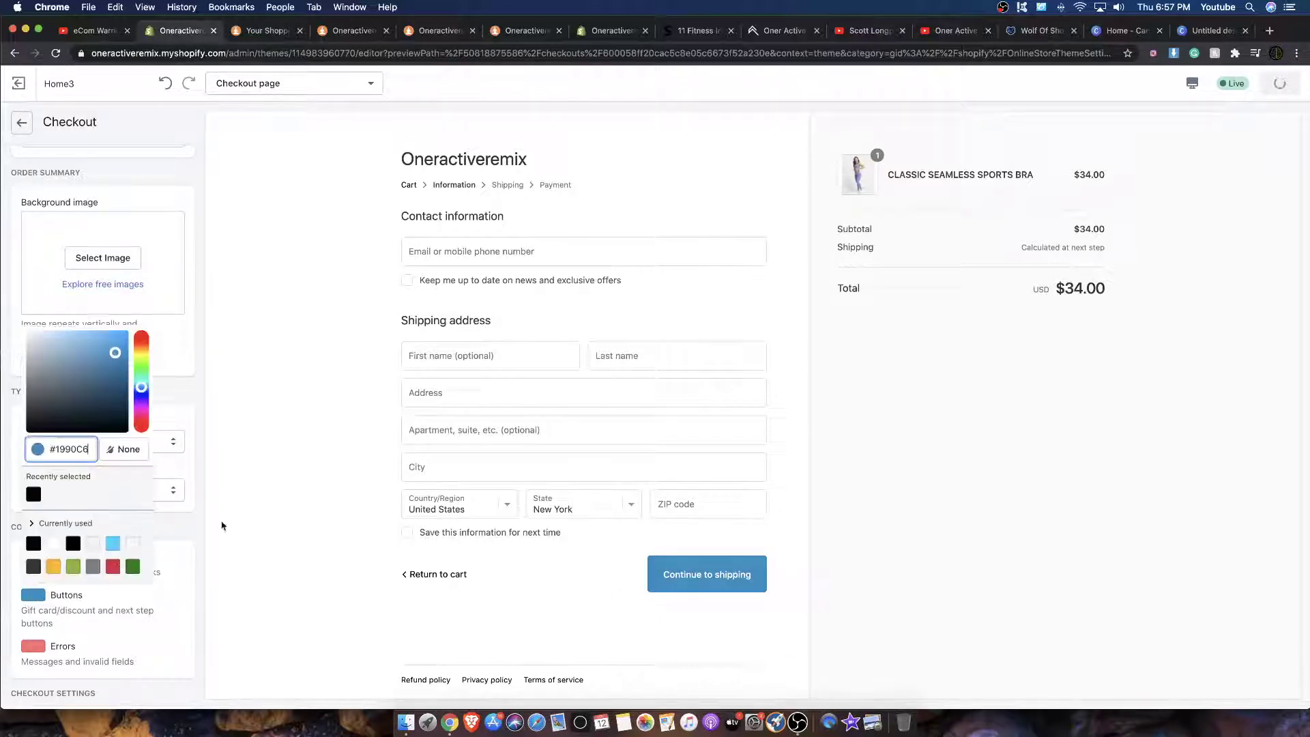
{"action": "left_click", "coordinate": [33, 494]}
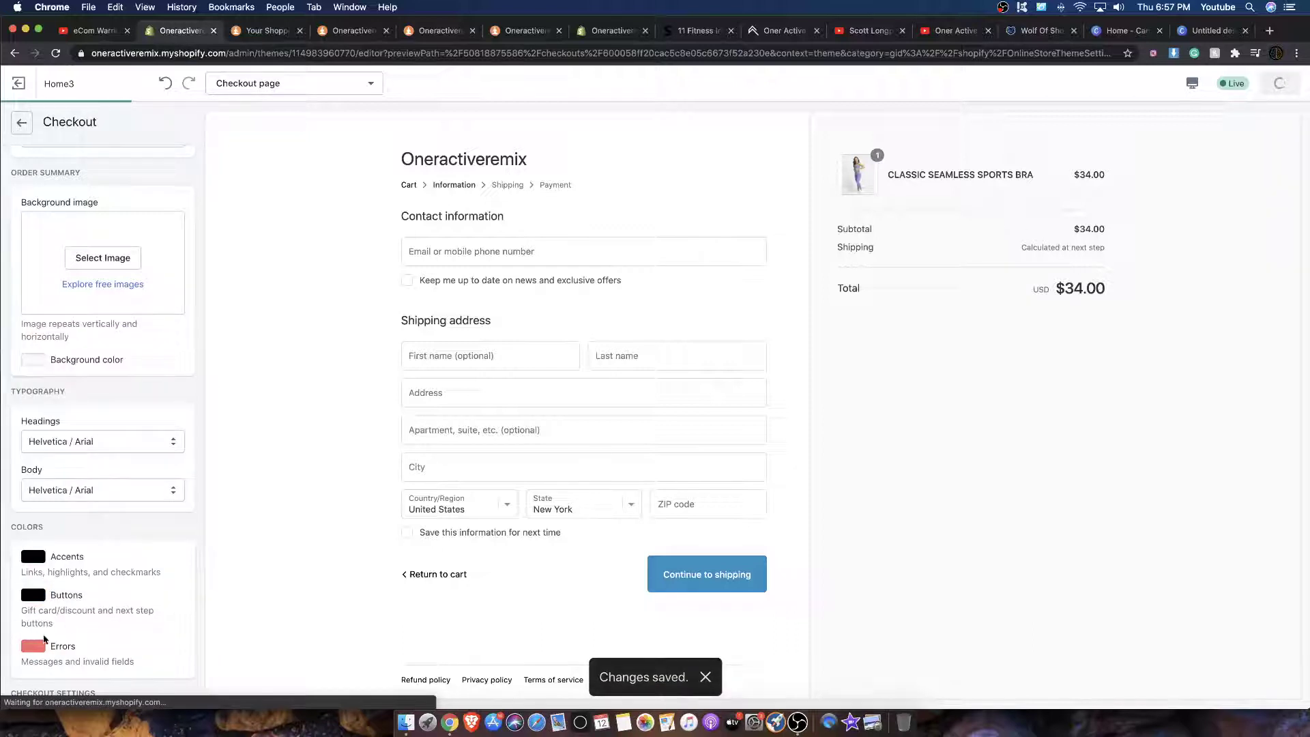
Try light blue #00D1FF as the checkout's accent color, and return it to black #060000.
{"action": "left_click", "coordinate": [34, 557]}
{"action": "left_click", "coordinate": [112, 504]}
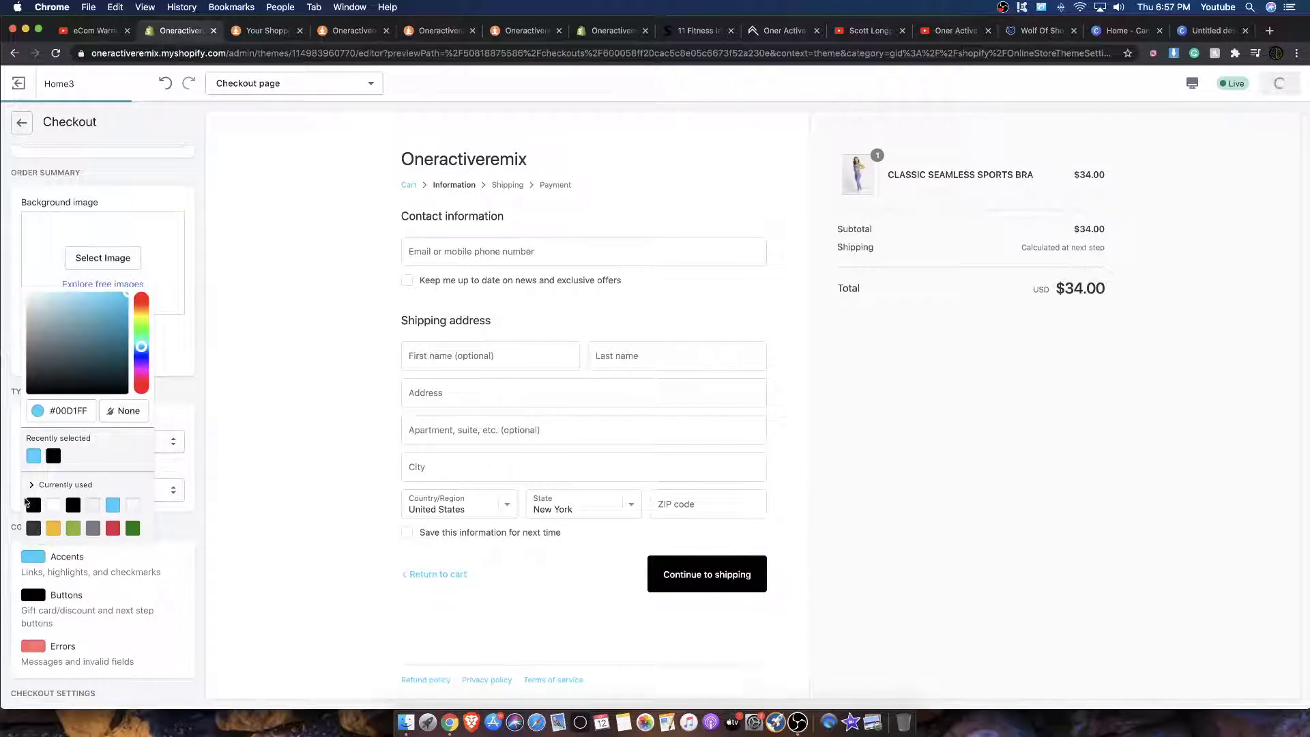
{"action": "left_click", "coordinate": [53, 456]}
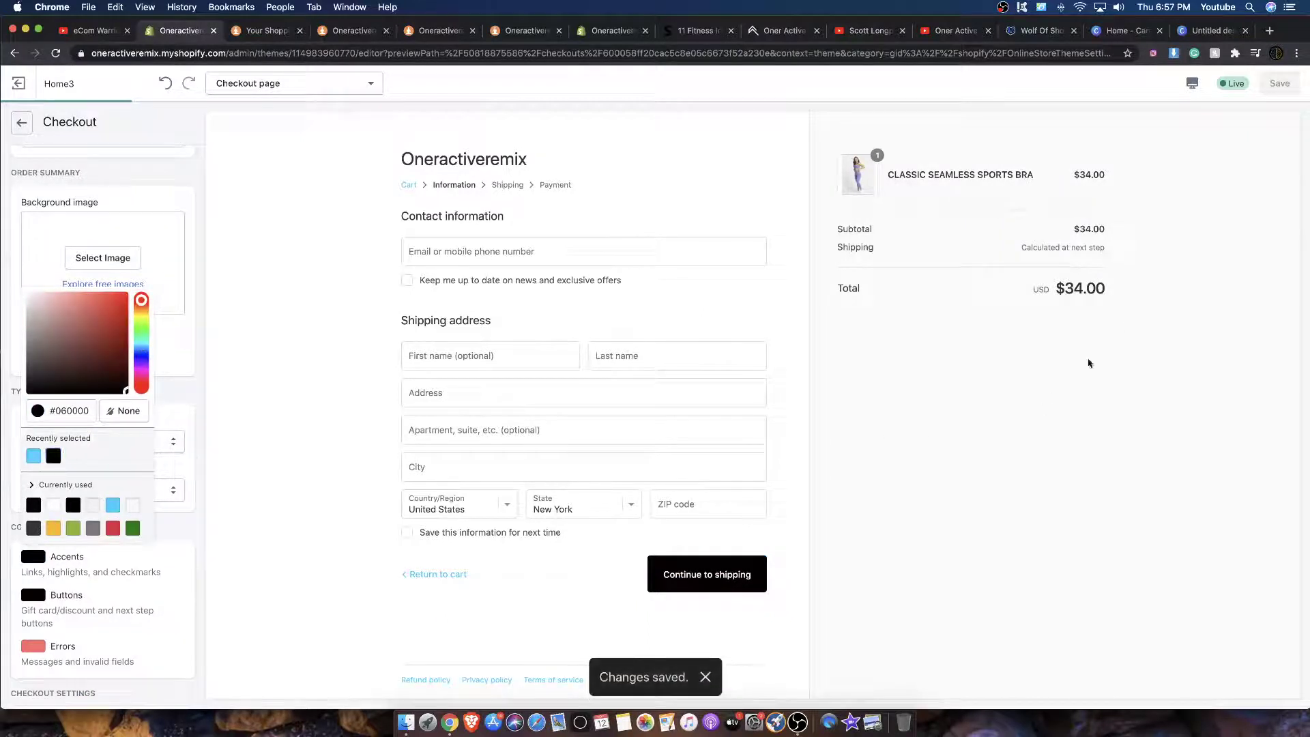
Check the available theme styles without changing them, and switch the preview to the Home page.
{"action": "left_click", "coordinate": [20, 123]}
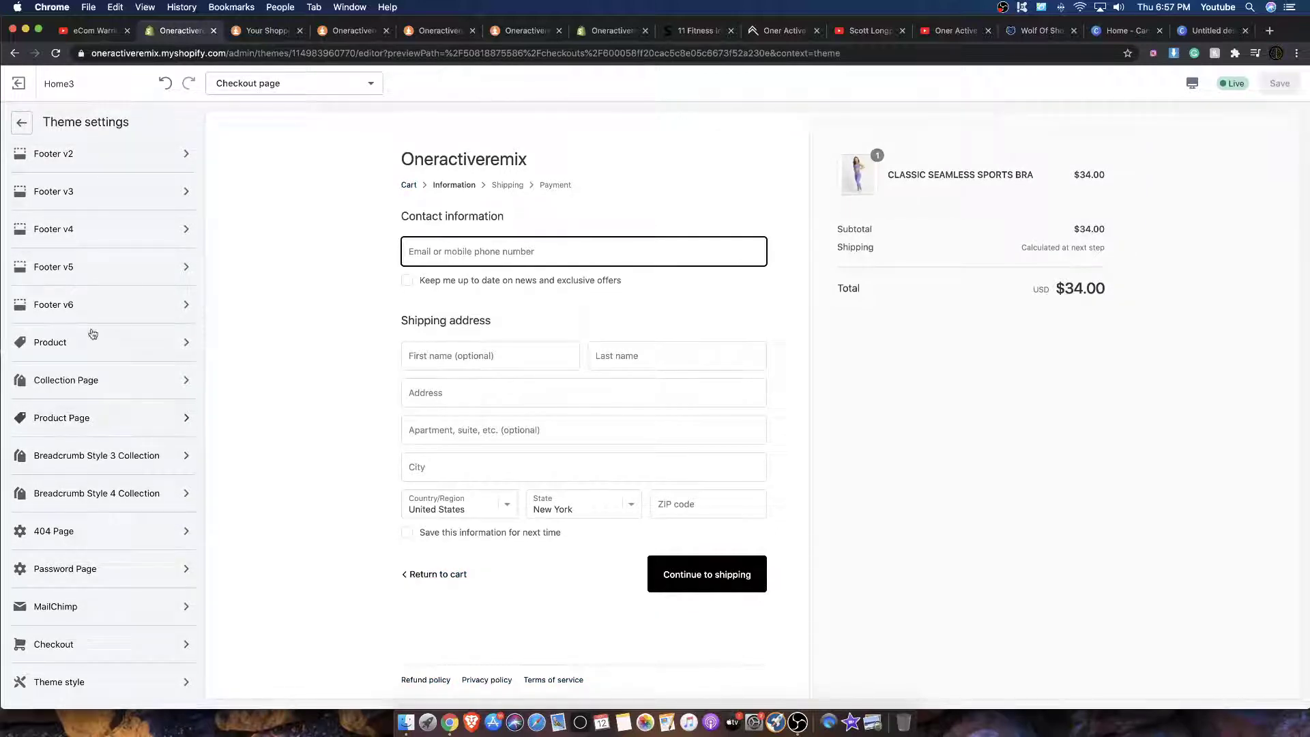
{"action": "left_click", "coordinate": [93, 681]}
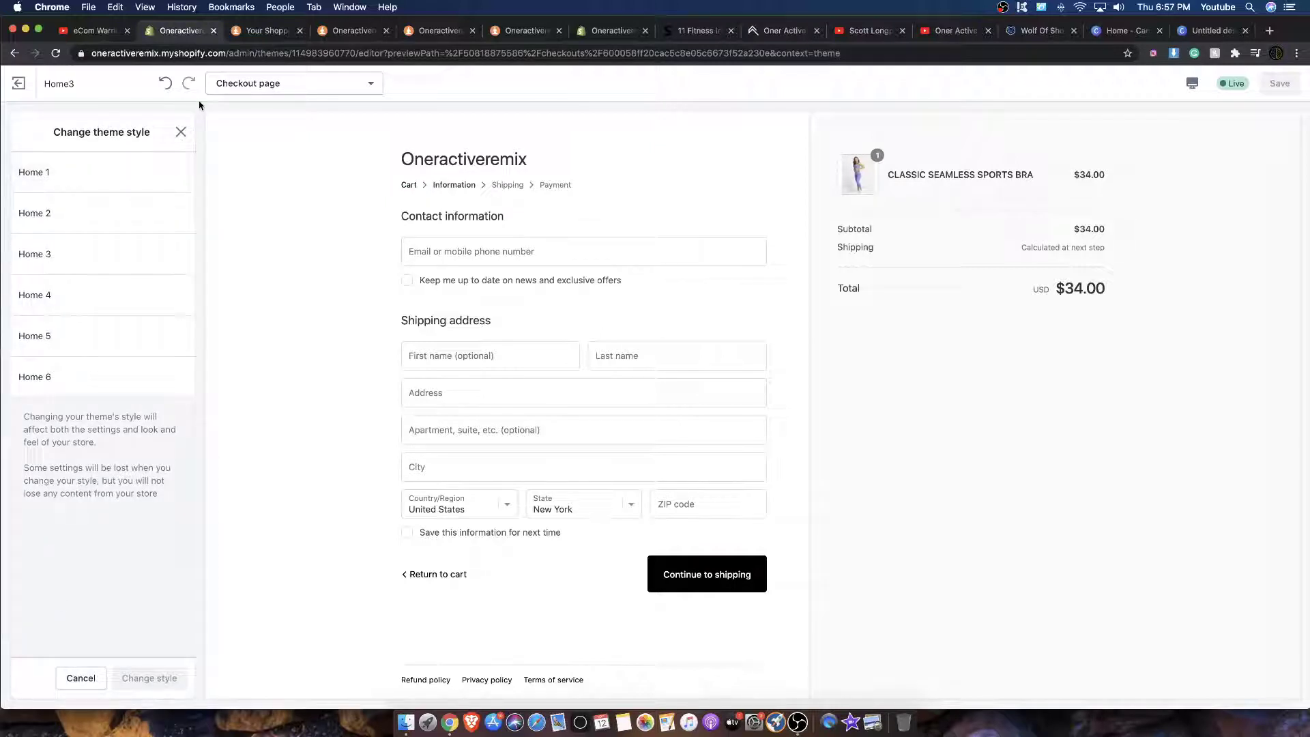
{"action": "left_click", "coordinate": [177, 129]}
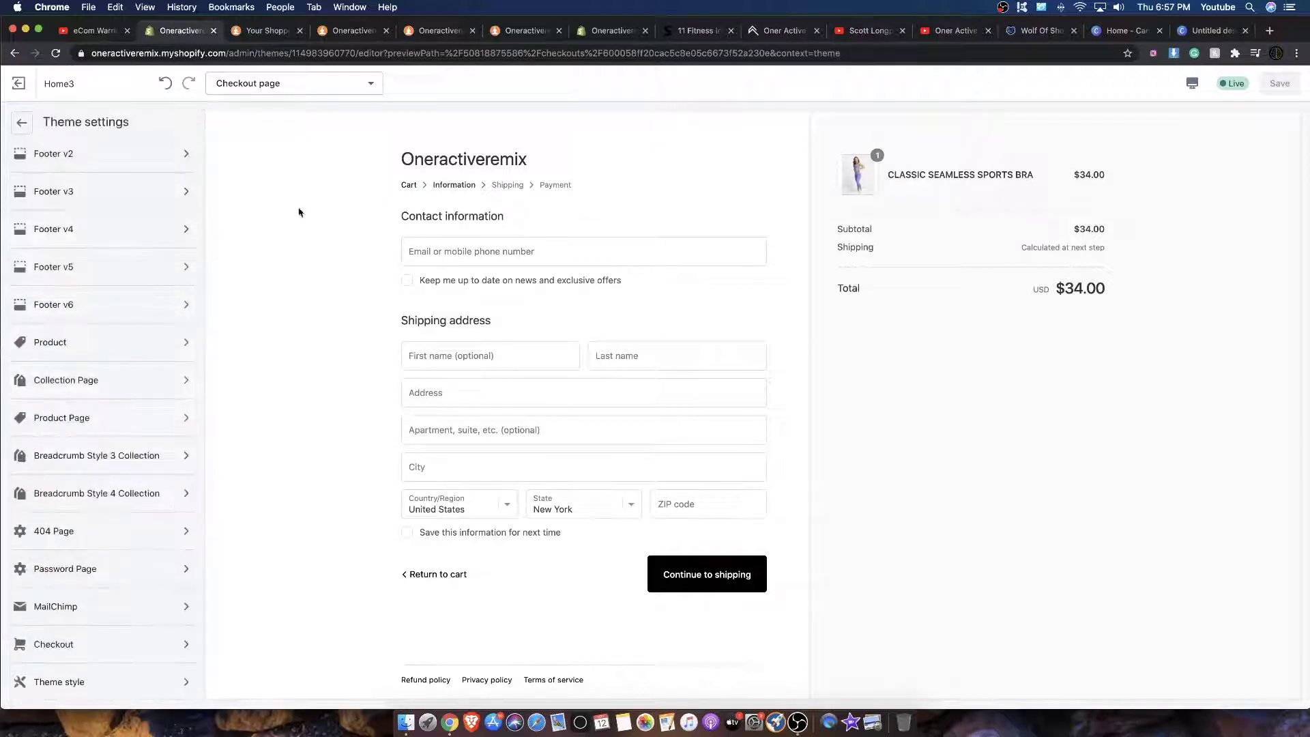
{"action": "left_click", "coordinate": [263, 83]}
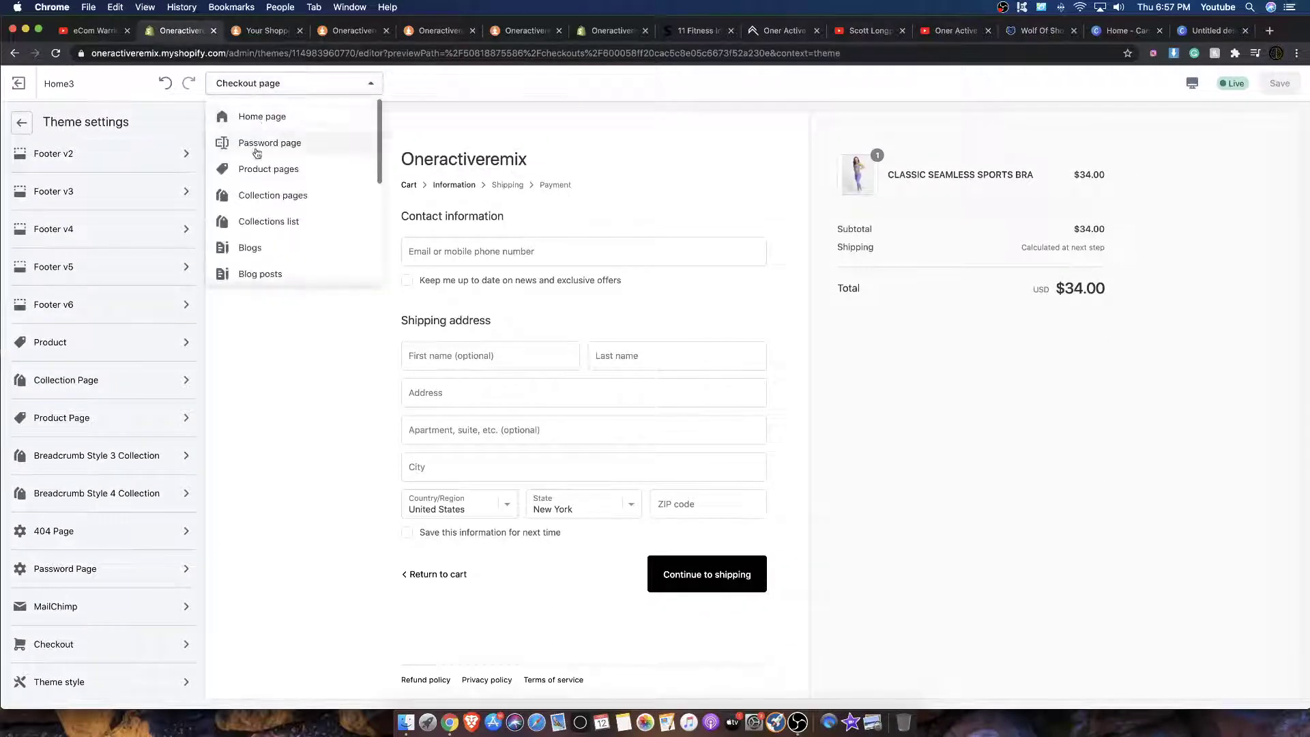
{"action": "left_click", "coordinate": [261, 118]}
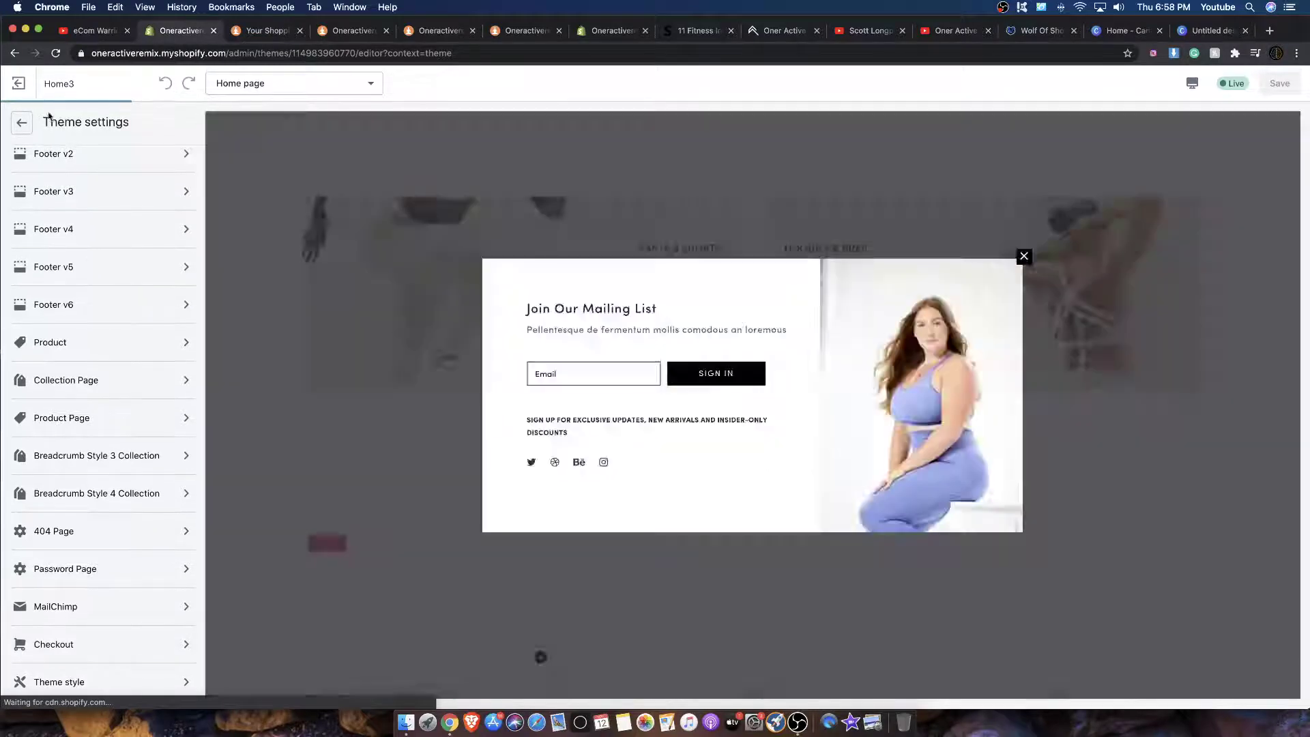
Examine the home page preview, from the countdown banner and newsletter through the best sellers and fall season promotion to the blogs.
{"action": "scroll", "coordinate": [445, 305], "scroll_direction": "down", "scroll_amount": 10}
{"action": "scroll", "coordinate": [617, 231], "scroll_direction": "down", "scroll_amount": 5}
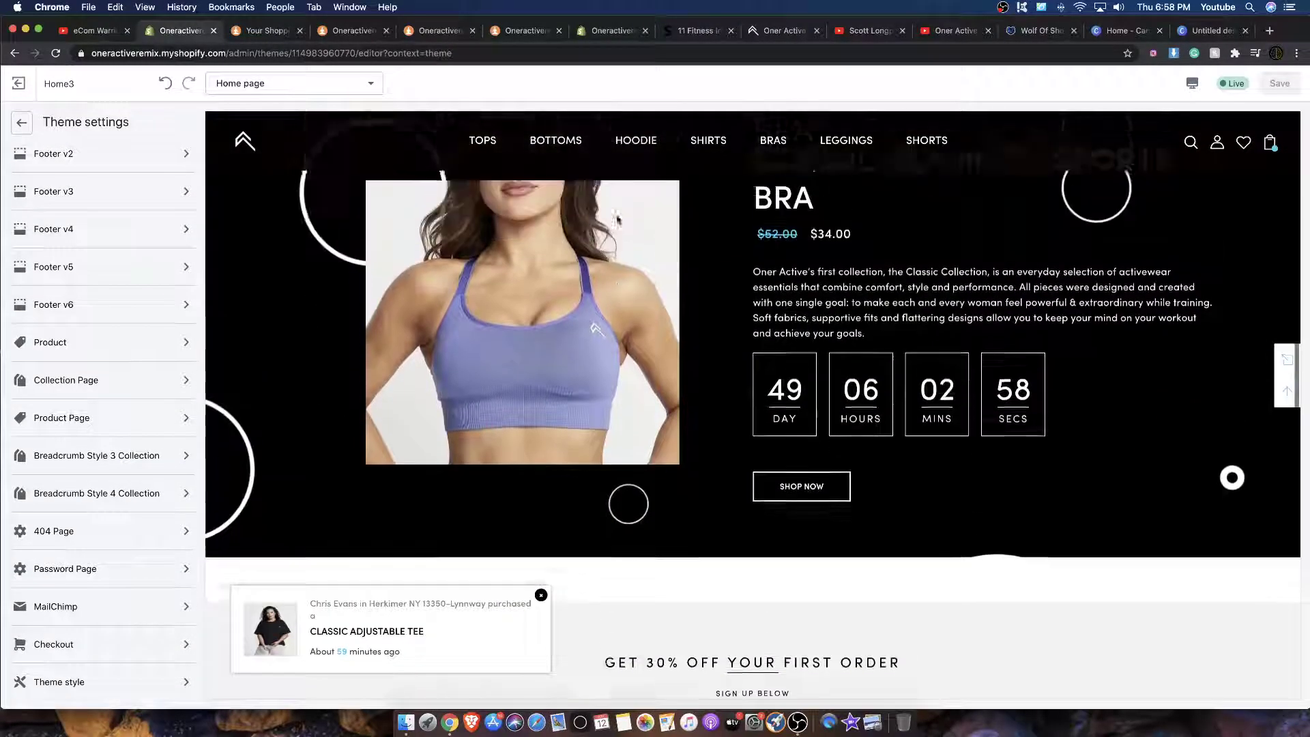
{"action": "scroll", "coordinate": [736, 379], "scroll_direction": "down", "scroll_amount": 2}
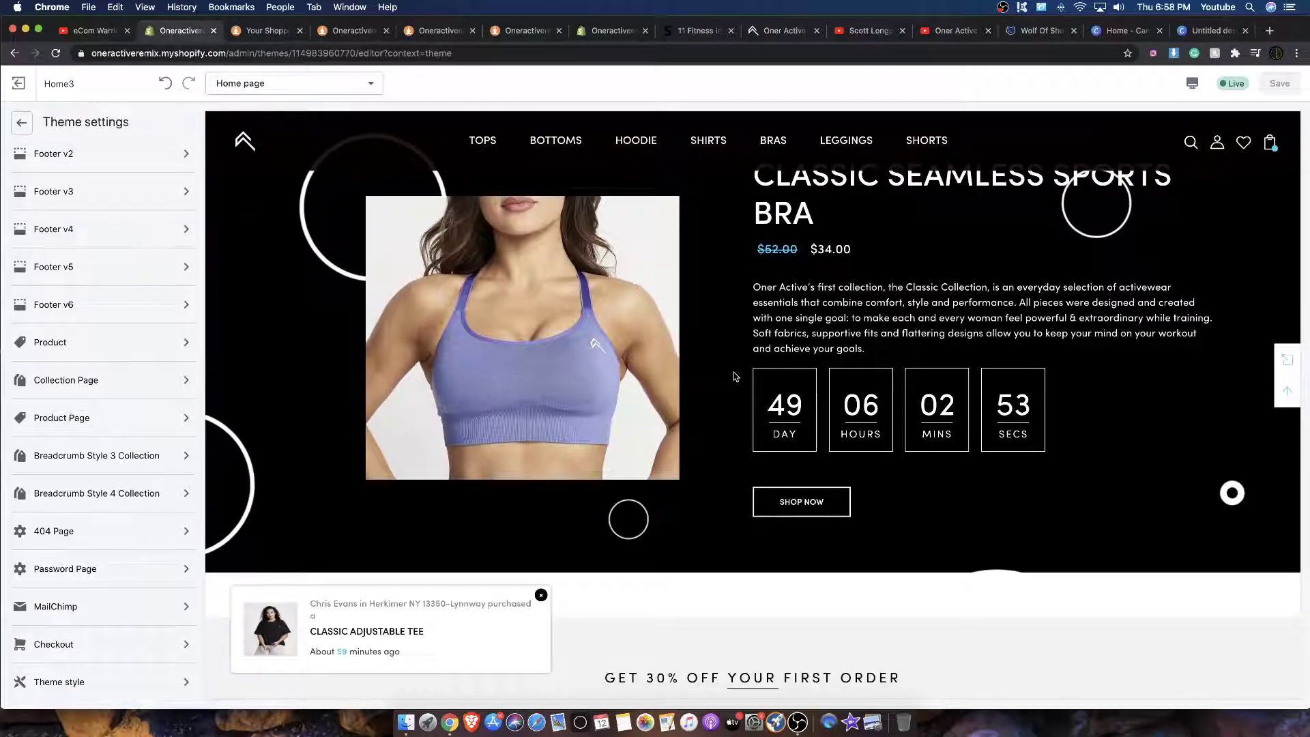
{"action": "scroll", "coordinate": [729, 378], "scroll_direction": "down", "scroll_amount": 5}
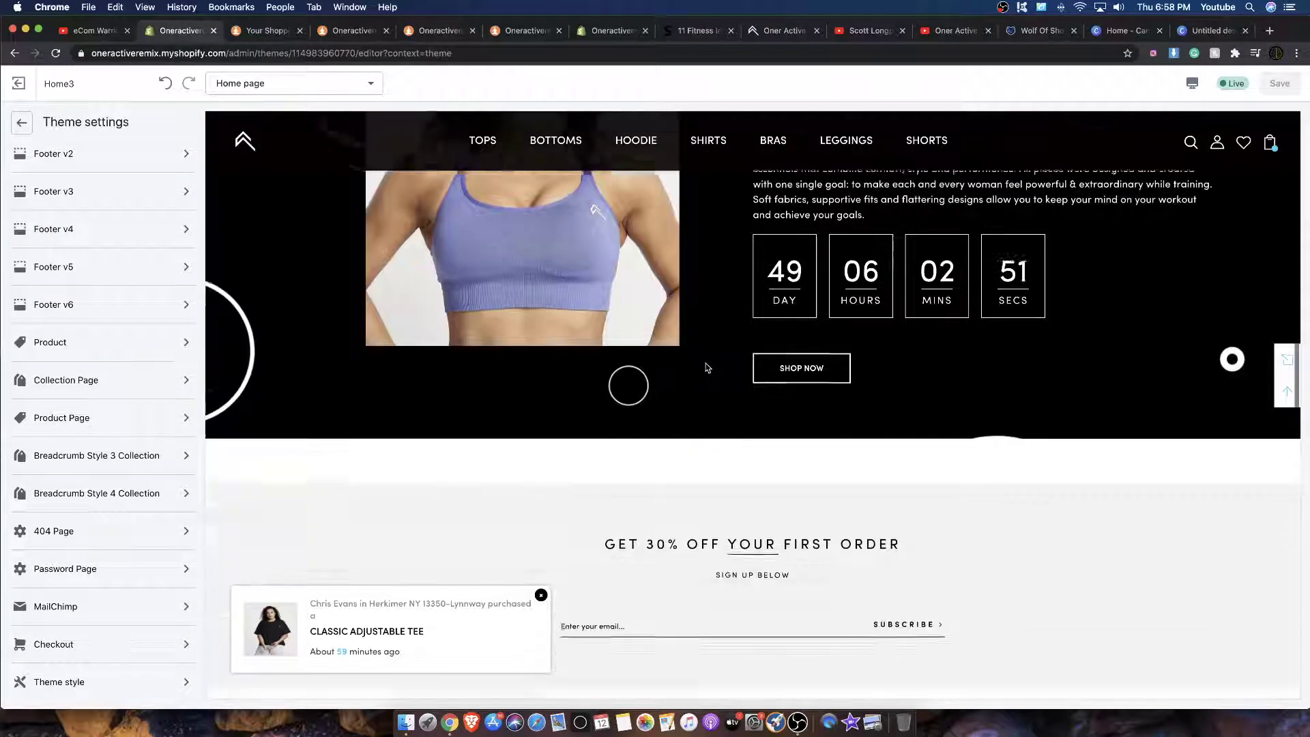
{"action": "scroll", "coordinate": [704, 364], "scroll_direction": "up", "scroll_amount": 1}
{"action": "scroll", "coordinate": [705, 363], "scroll_direction": "up", "scroll_amount": 5}
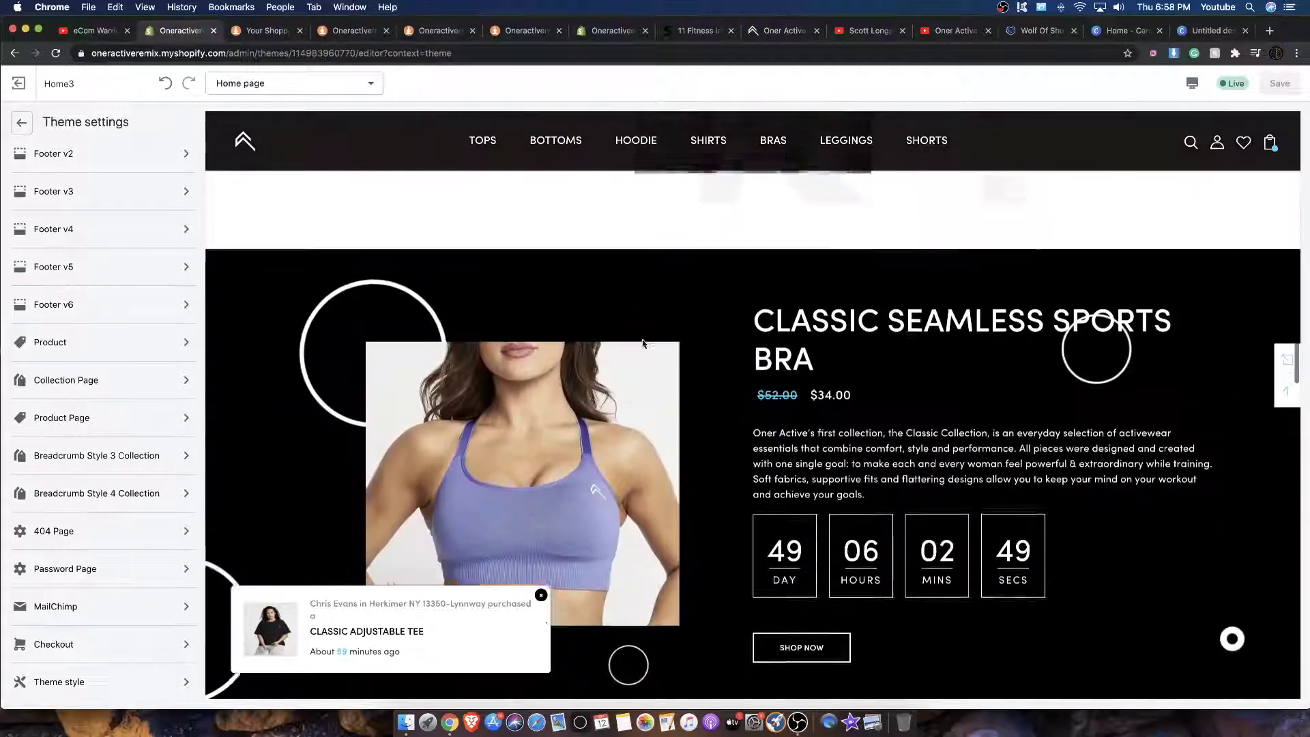
{"action": "scroll", "coordinate": [762, 376], "scroll_direction": "down", "scroll_amount": 1}
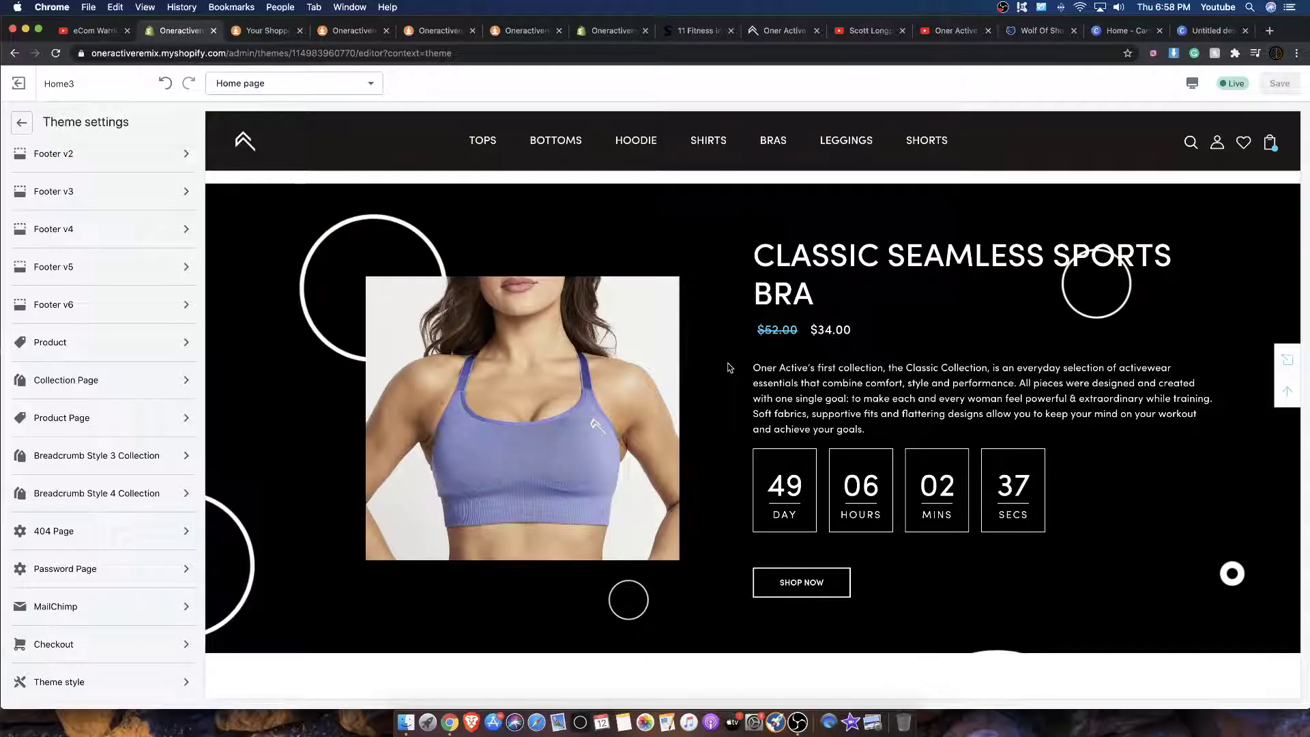
{"action": "scroll", "coordinate": [778, 341], "scroll_direction": "down", "scroll_amount": 10}
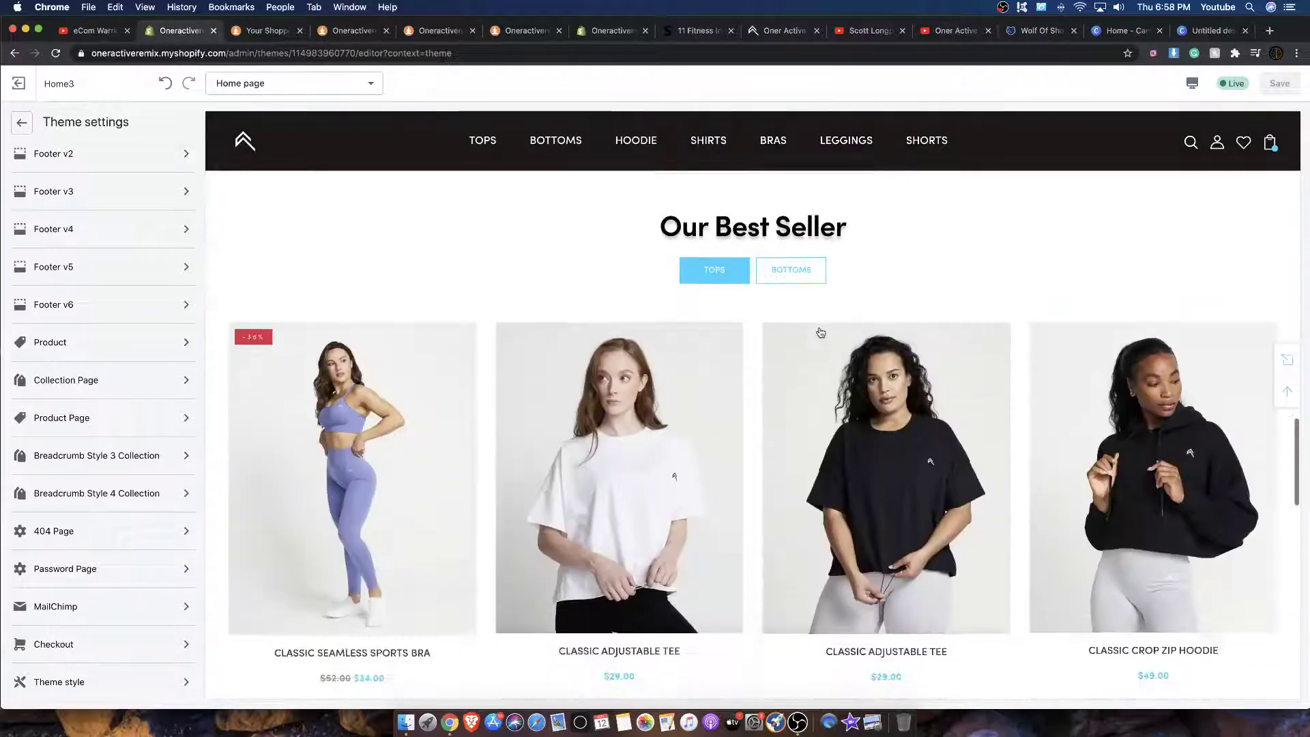
{"action": "scroll", "coordinate": [824, 334], "scroll_direction": "up", "scroll_amount": 5}
{"action": "scroll", "coordinate": [824, 334], "scroll_direction": "down", "scroll_amount": 8}
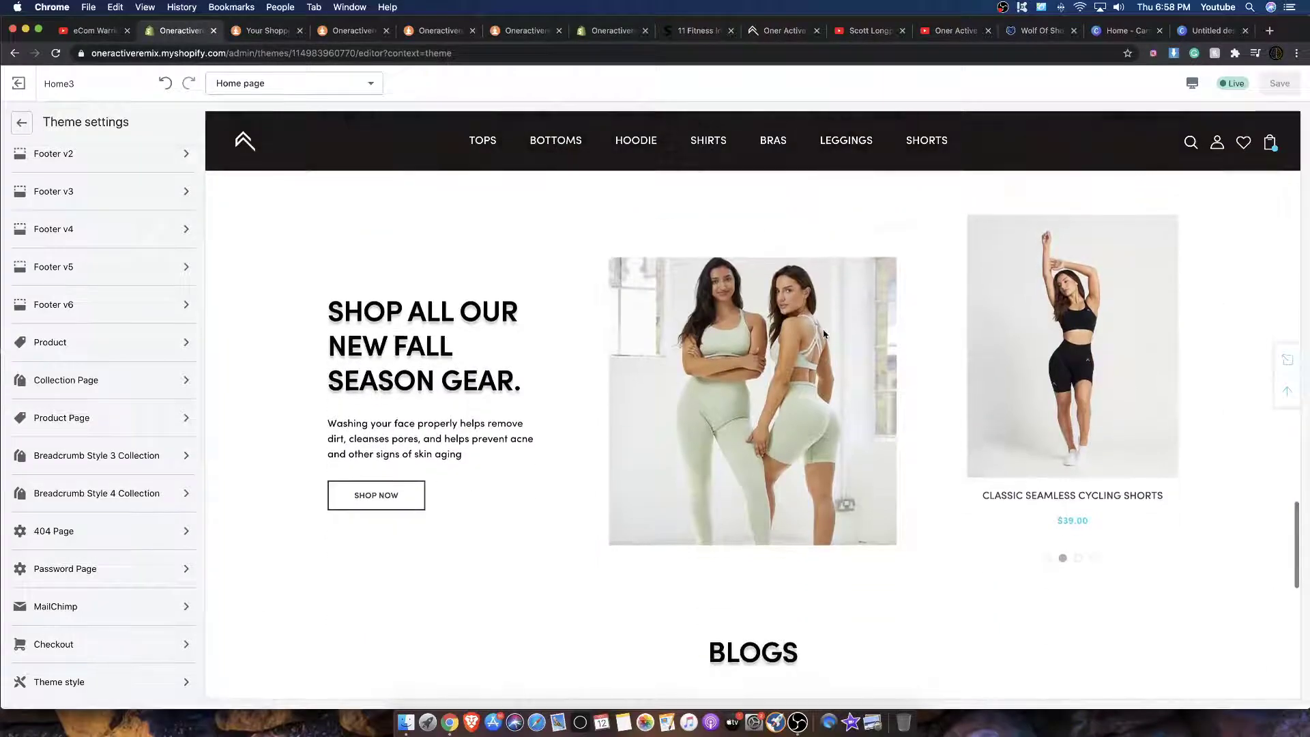
{"action": "scroll", "coordinate": [721, 488], "scroll_direction": "down", "scroll_amount": 10}
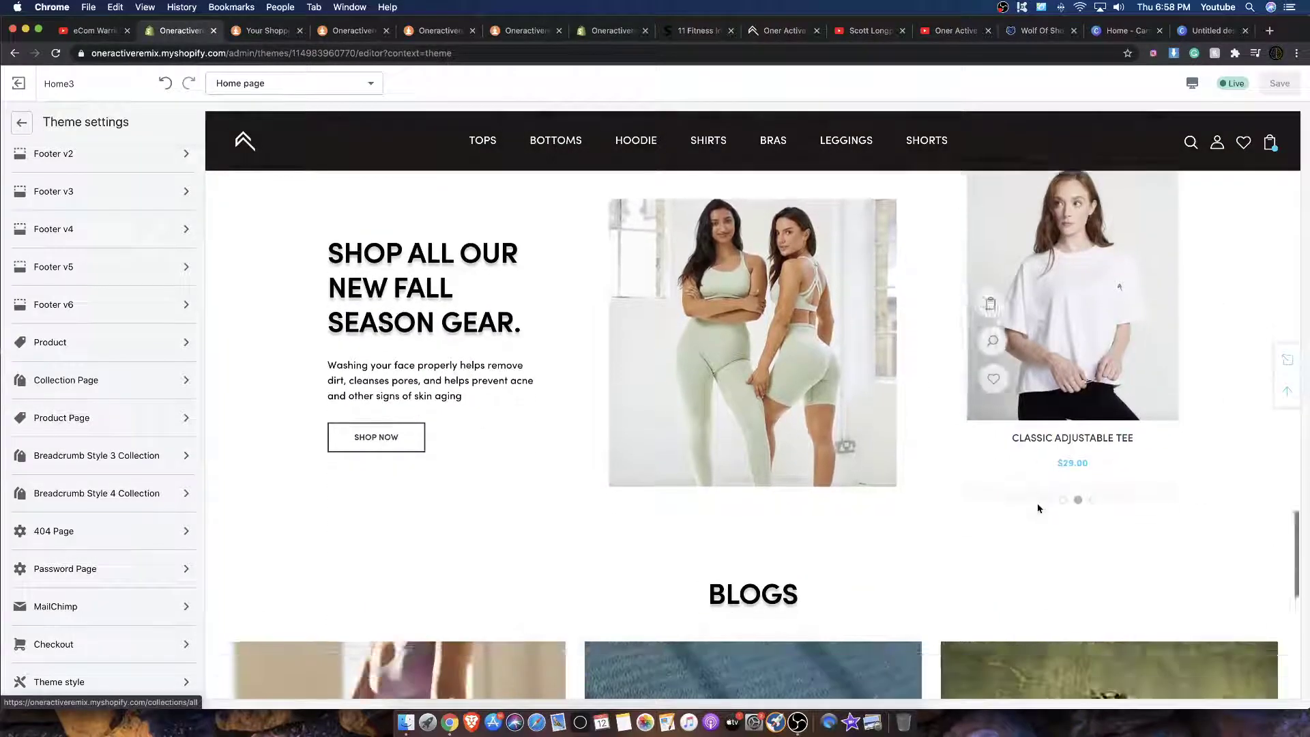
{"action": "scroll", "coordinate": [956, 478], "scroll_direction": "up", "scroll_amount": 15}
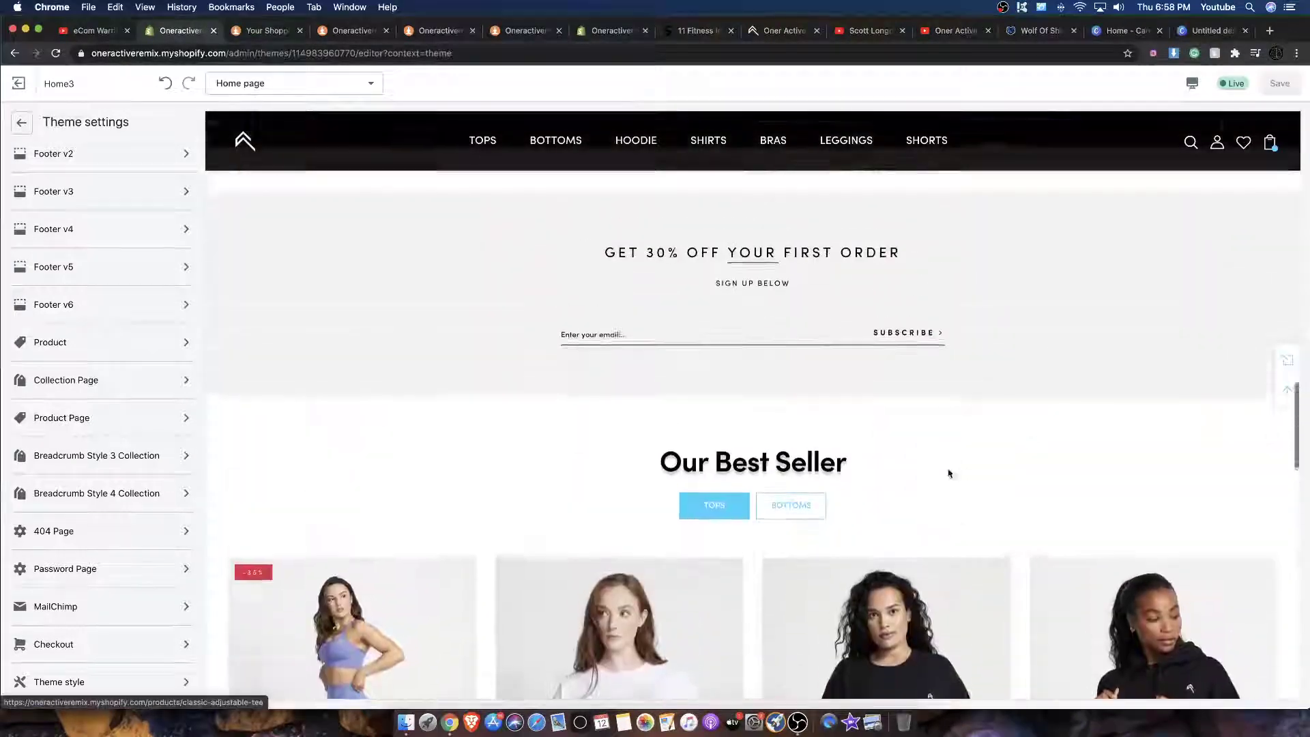
Add a GALLERY GRID V1 section to the home page.
{"action": "left_click", "coordinate": [22, 123]}
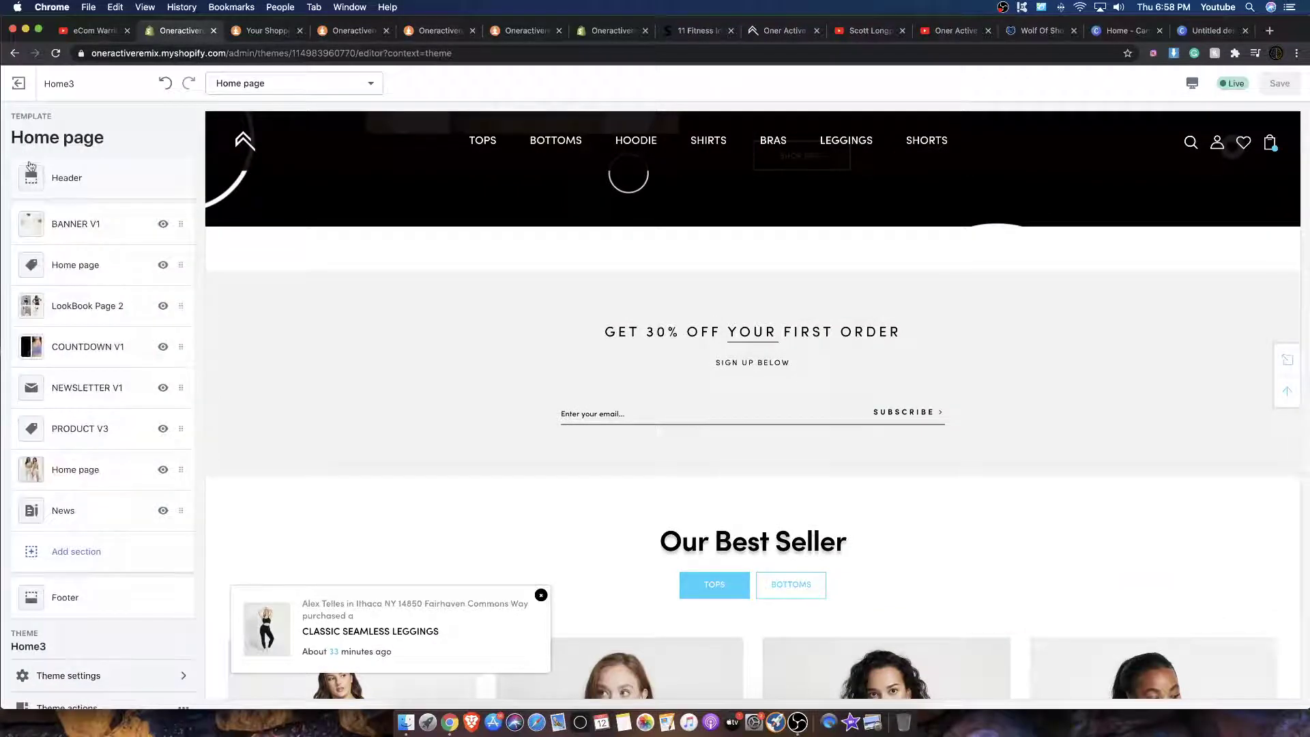
{"action": "left_click", "coordinate": [75, 552]}
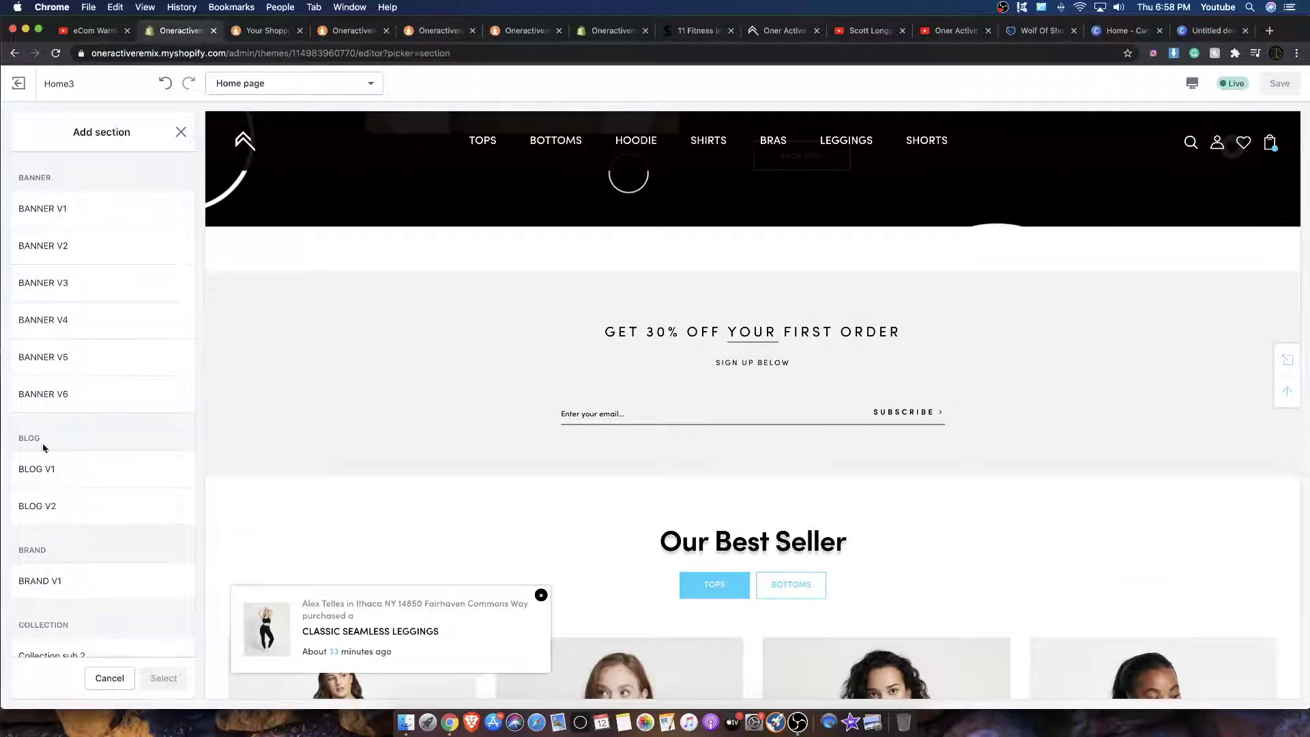
{"action": "scroll", "coordinate": [69, 443], "scroll_direction": "down", "scroll_amount": 5}
{"action": "scroll", "coordinate": [79, 447], "scroll_direction": "up", "scroll_amount": 5}
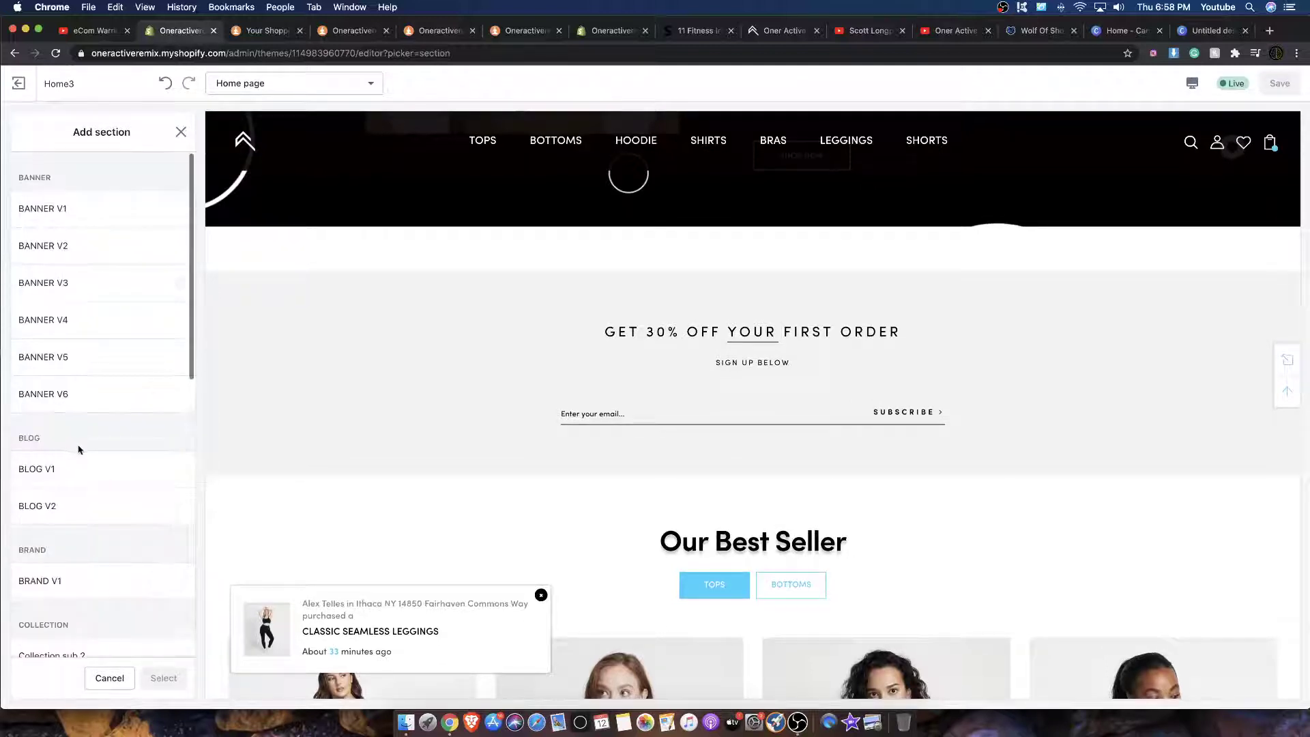
{"action": "scroll", "coordinate": [115, 488], "scroll_direction": "down", "scroll_amount": 2}
{"action": "scroll", "coordinate": [101, 373], "scroll_direction": "down", "scroll_amount": 2}
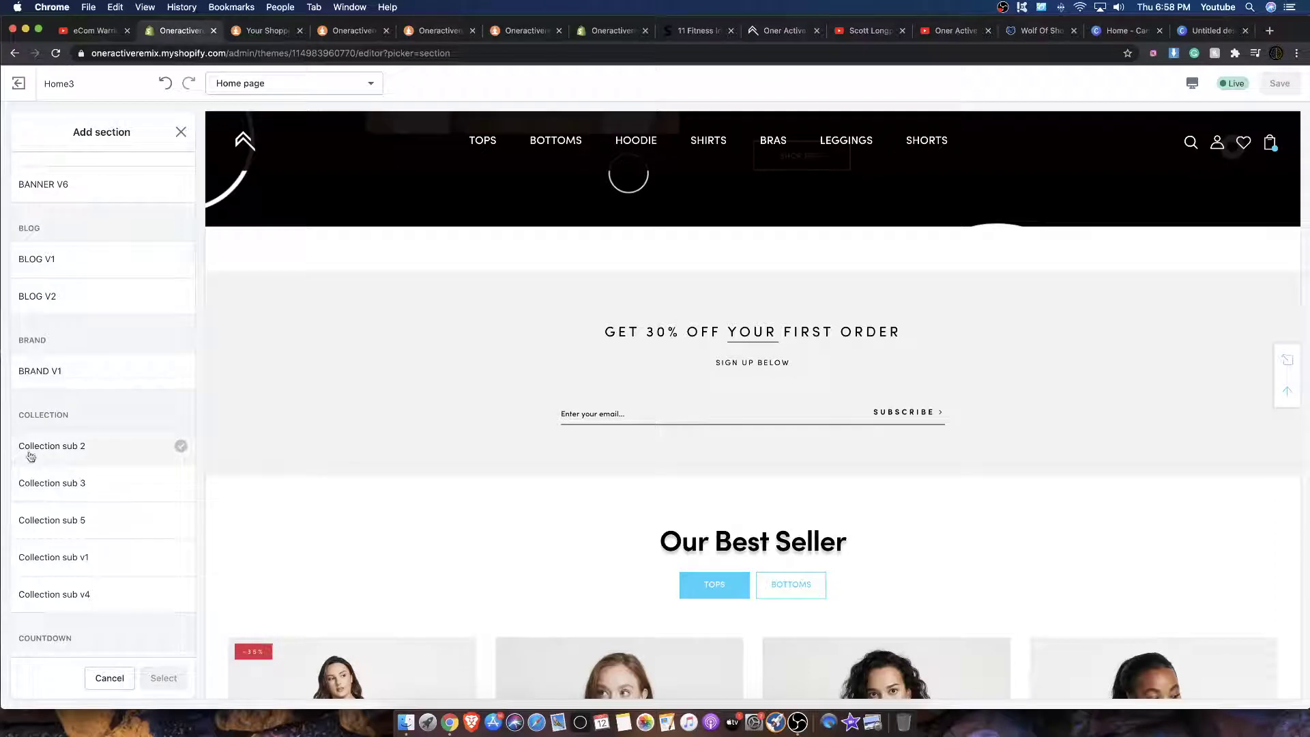
{"action": "scroll", "coordinate": [116, 587], "scroll_direction": "down", "scroll_amount": 4}
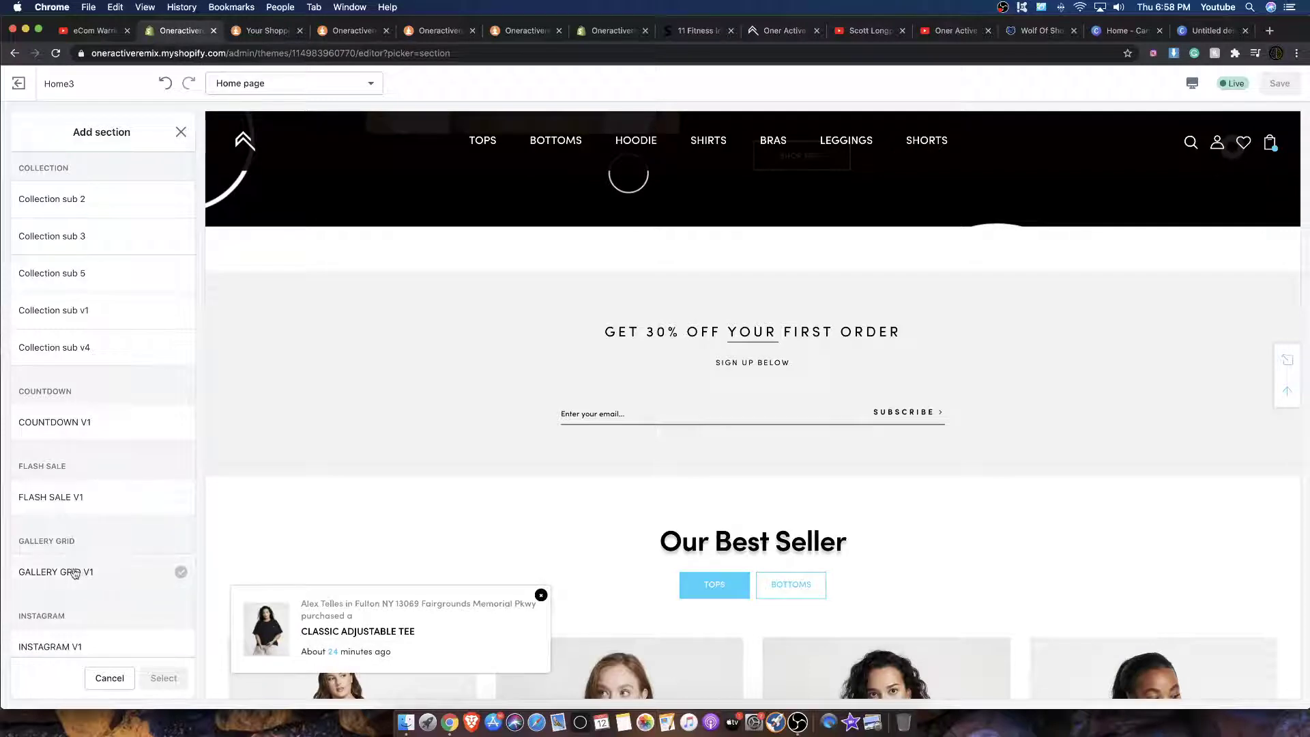
{"action": "scroll", "coordinate": [65, 573], "scroll_direction": "down", "scroll_amount": 2}
{"action": "left_click", "coordinate": [77, 450]}
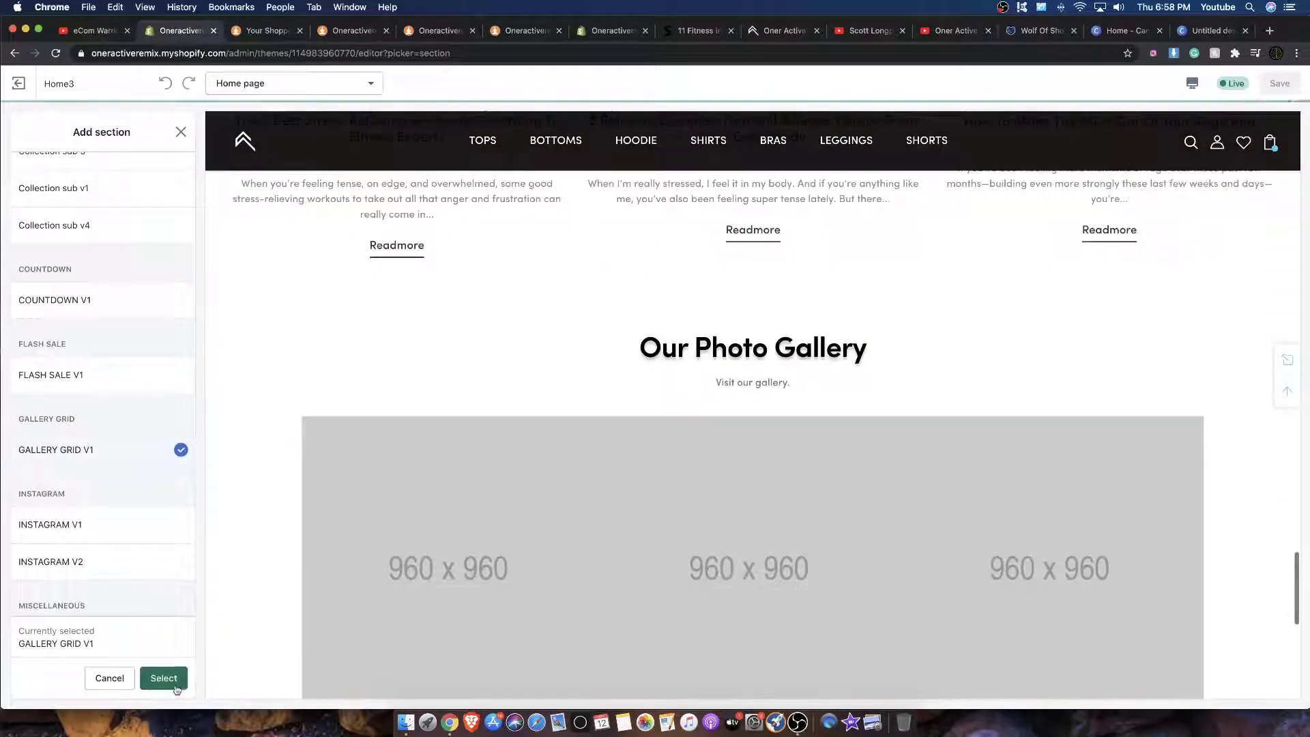
{"action": "left_click", "coordinate": [174, 686]}
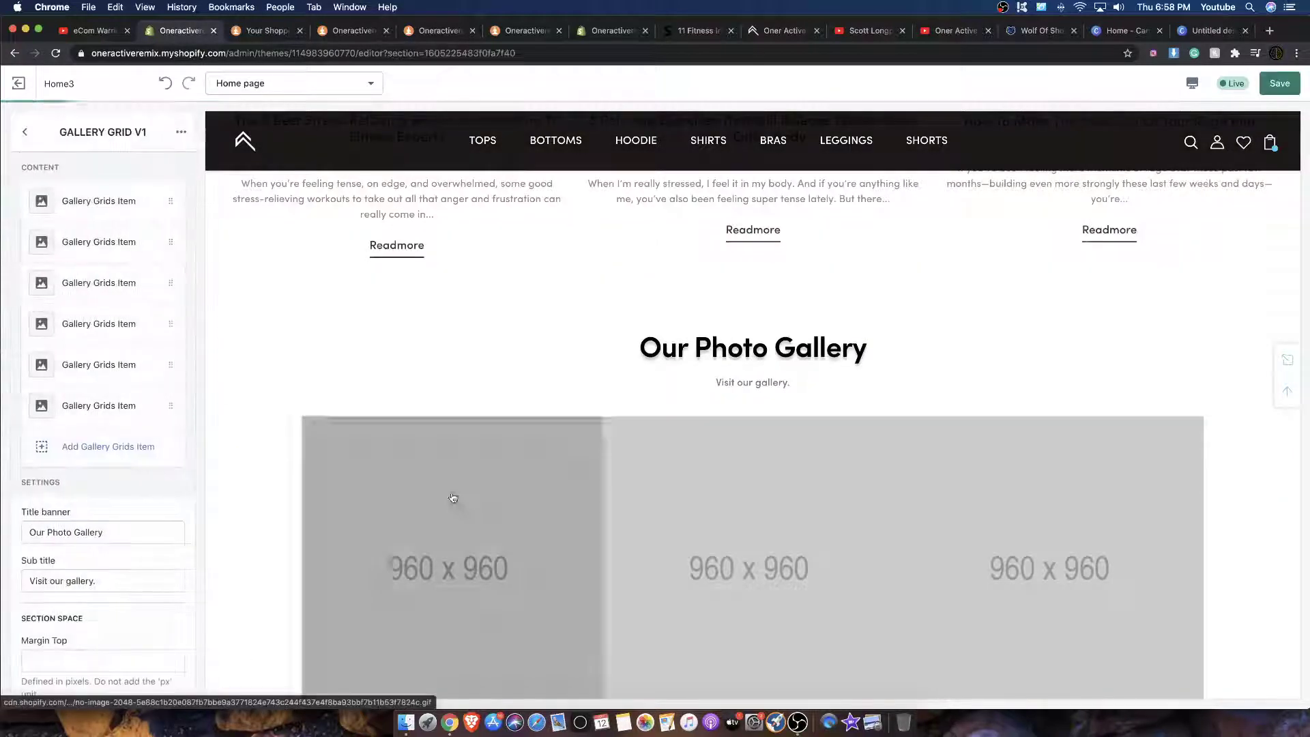
Try the black sports bra photo in the first gallery grid item, and replace it with the group photo of four women.
{"action": "left_click", "coordinate": [77, 245]}
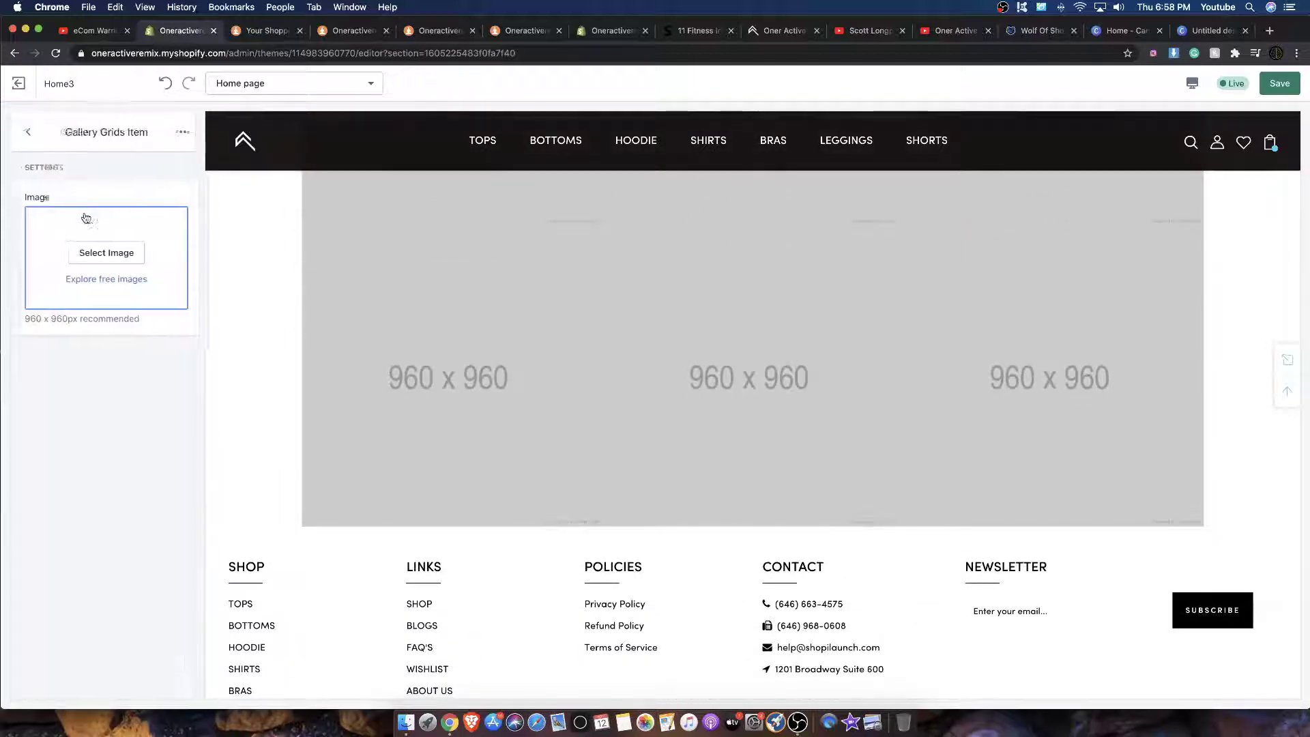
{"action": "left_click", "coordinate": [86, 256]}
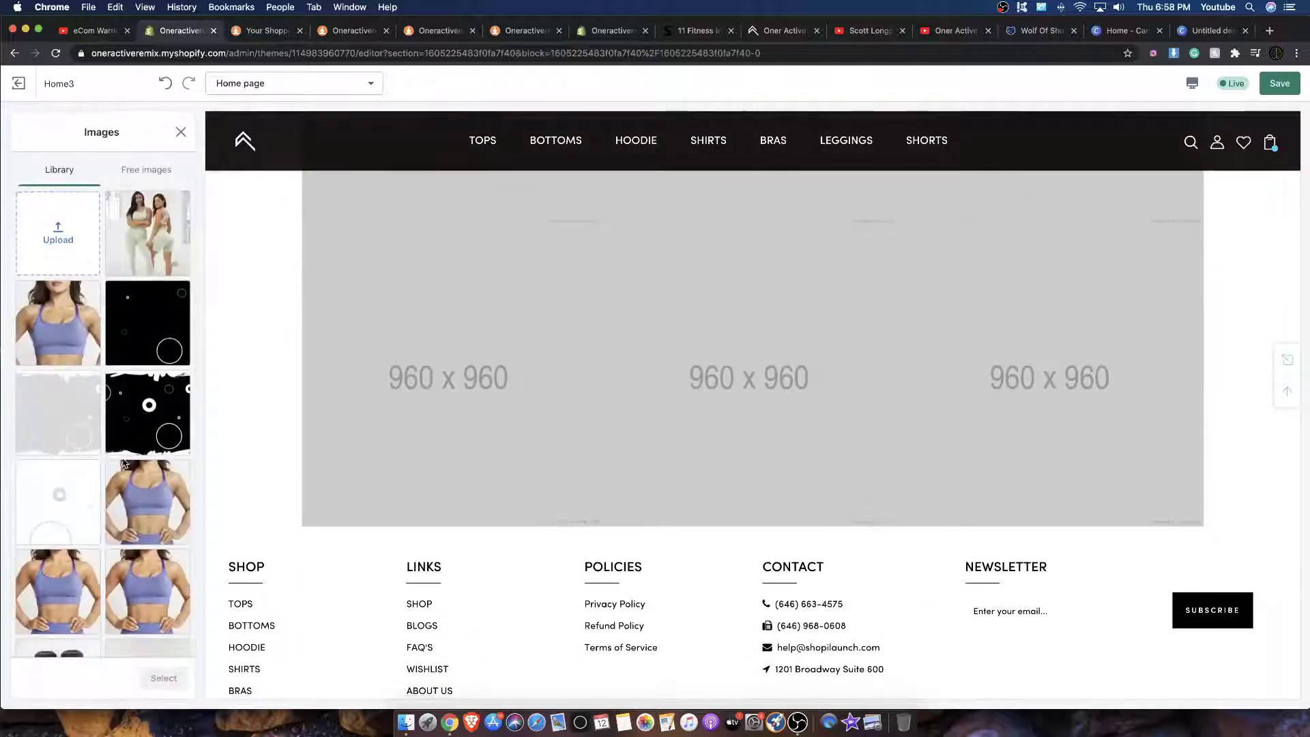
{"action": "left_click", "coordinate": [93, 641]}
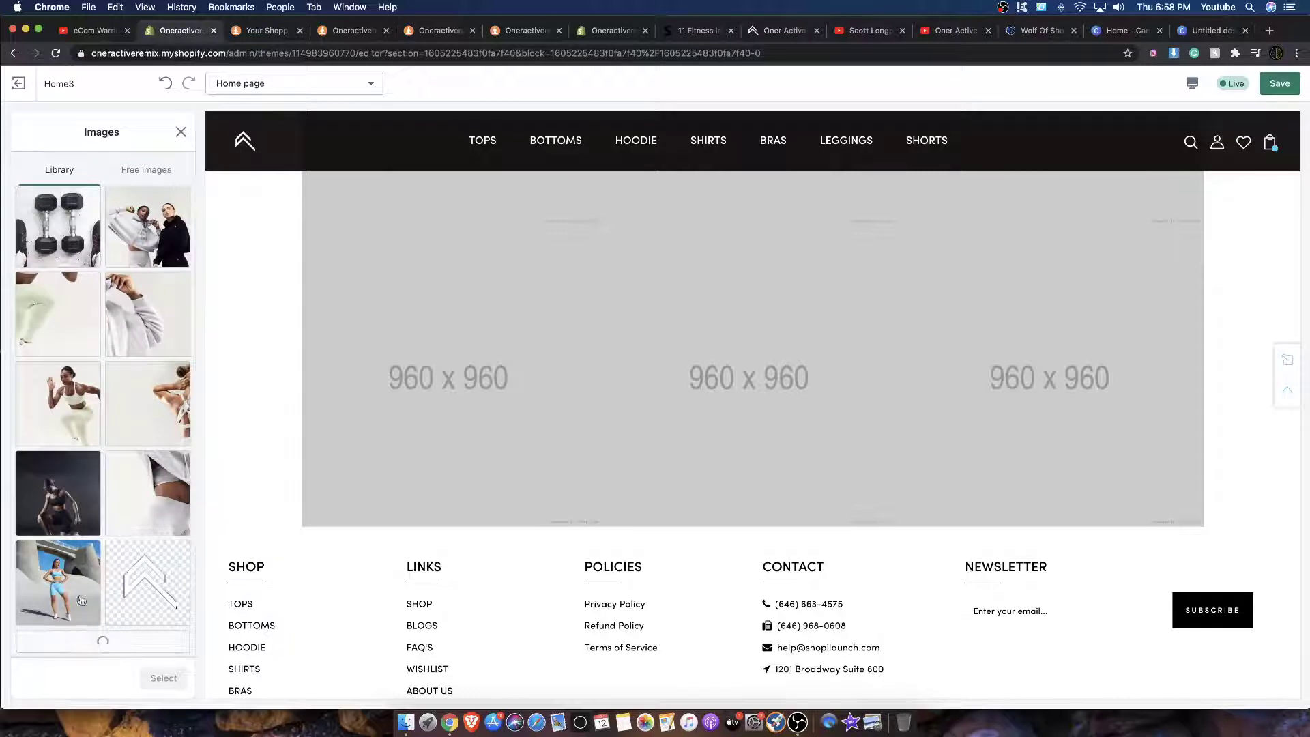
{"action": "scroll", "coordinate": [92, 518], "scroll_direction": "down", "scroll_amount": 3}
{"action": "scroll", "coordinate": [93, 519], "scroll_direction": "down", "scroll_amount": 3}
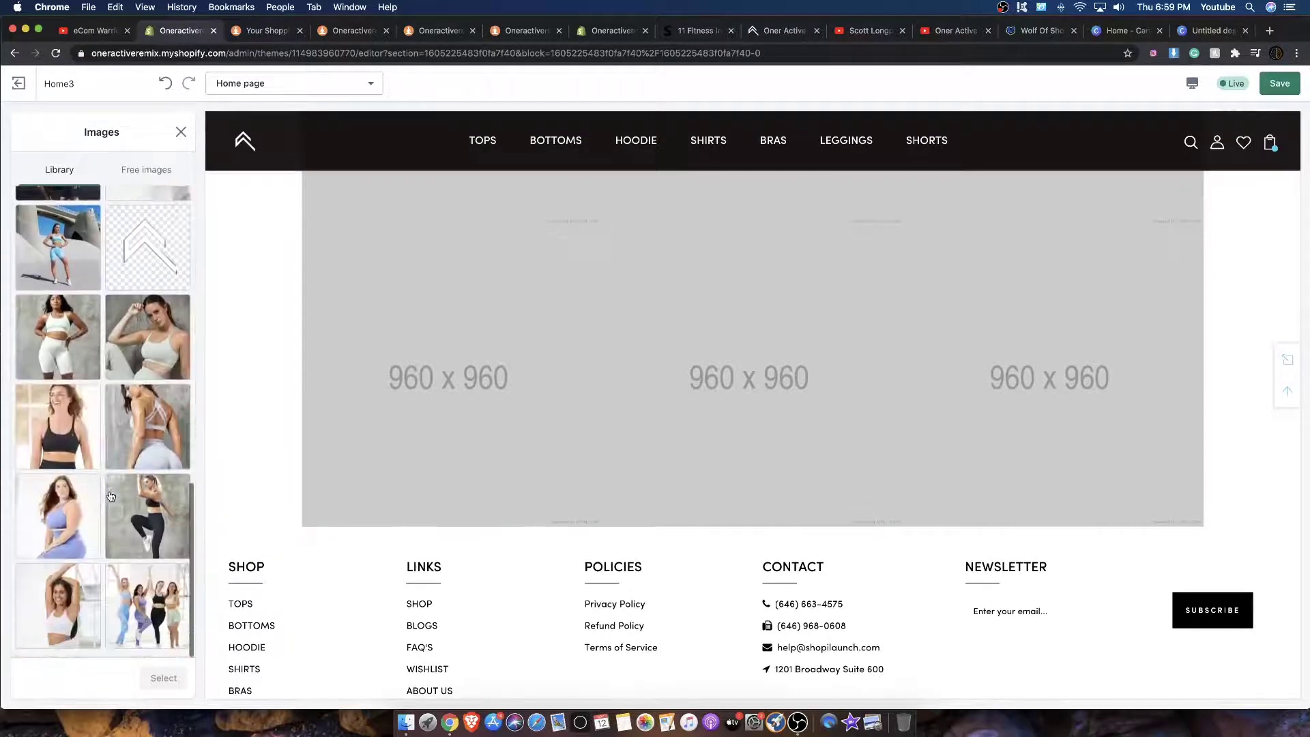
{"action": "left_click", "coordinate": [37, 428]}
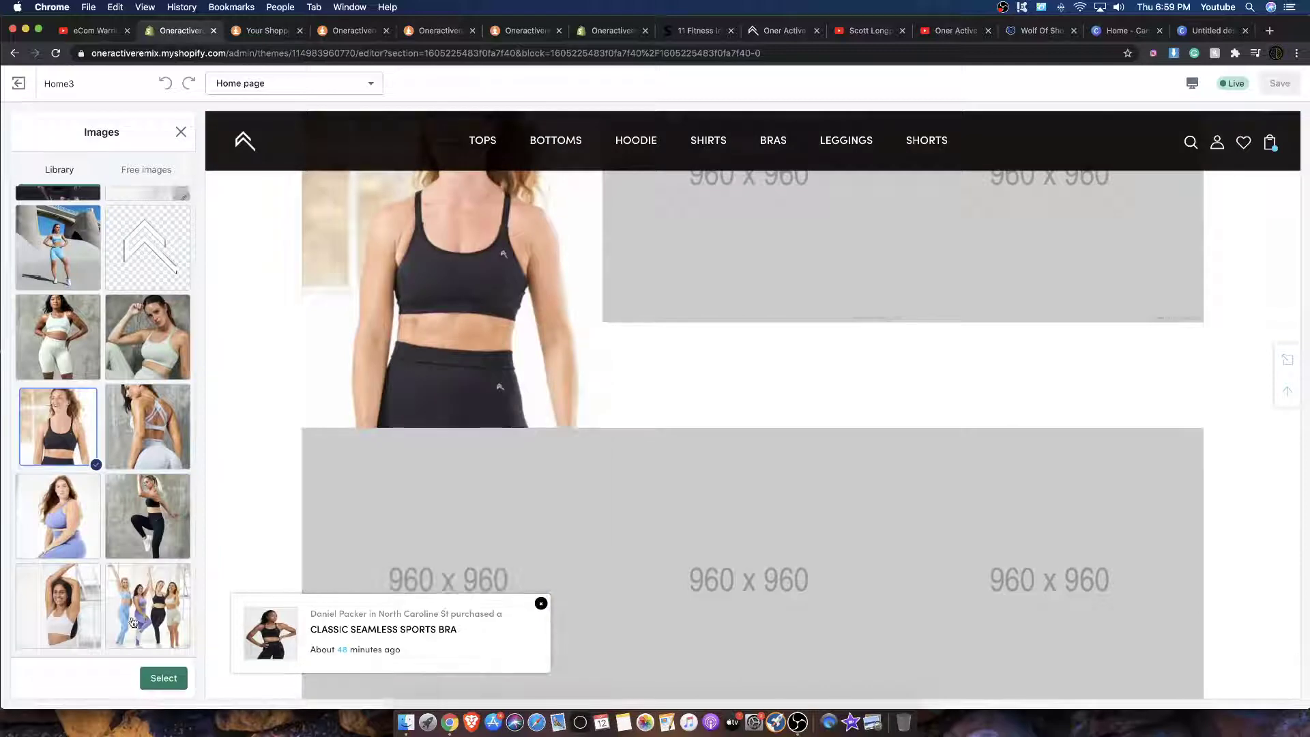
{"action": "left_click", "coordinate": [134, 622]}
{"action": "scroll", "coordinate": [739, 350], "scroll_direction": "down", "scroll_amount": 2}
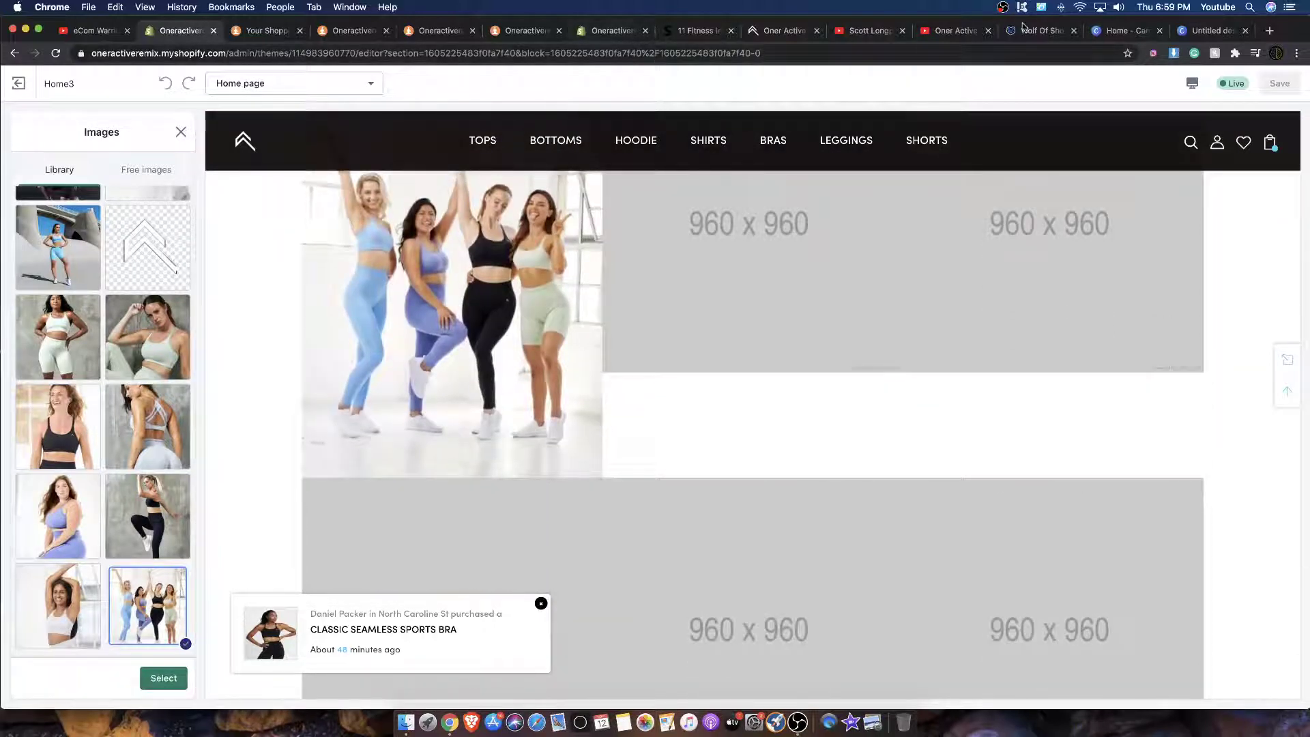
Switch to the Oner Active site and examine the Instagram photo row near the end of its home page.
{"action": "left_click", "coordinate": [755, 33]}
{"action": "scroll", "coordinate": [335, 306], "scroll_direction": "down", "scroll_amount": 20}
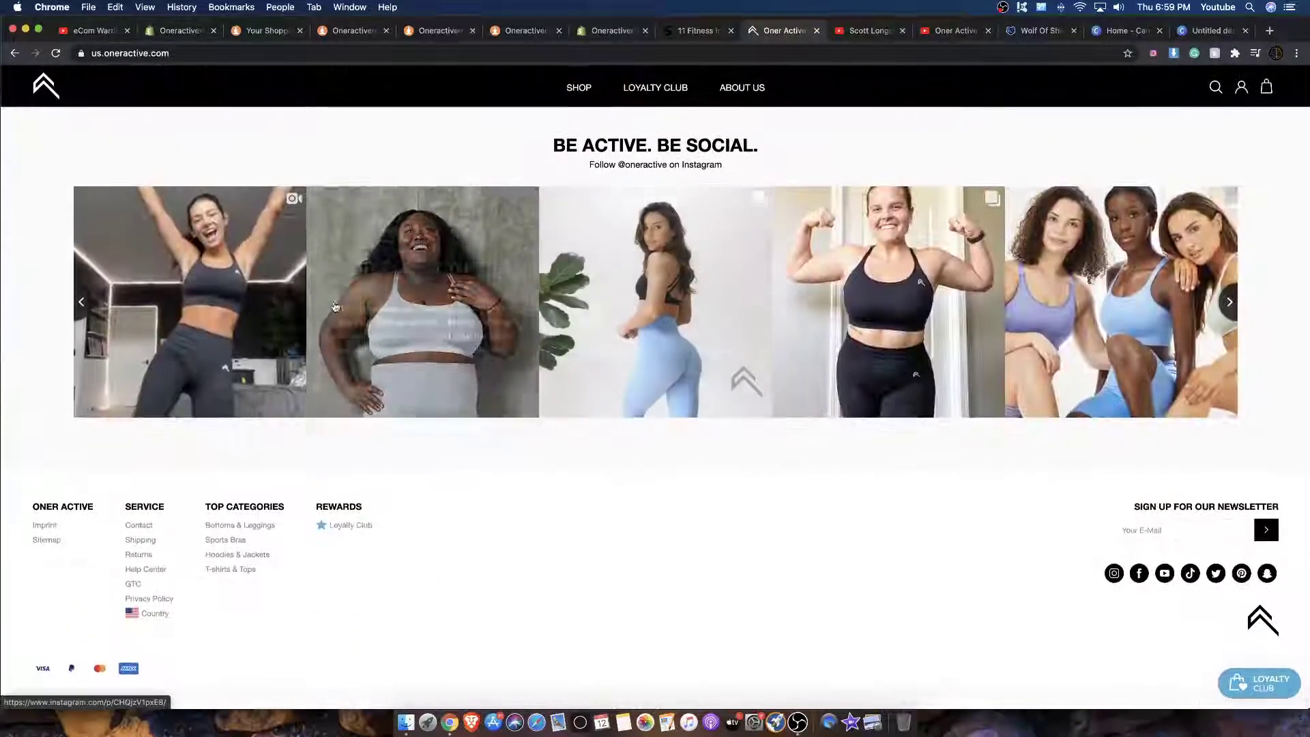
Examine individual Instagram posts in the Be Active. Be Social. row of the Oner Active home page, including their captions and comments.
{"action": "left_click", "coordinate": [335, 306]}
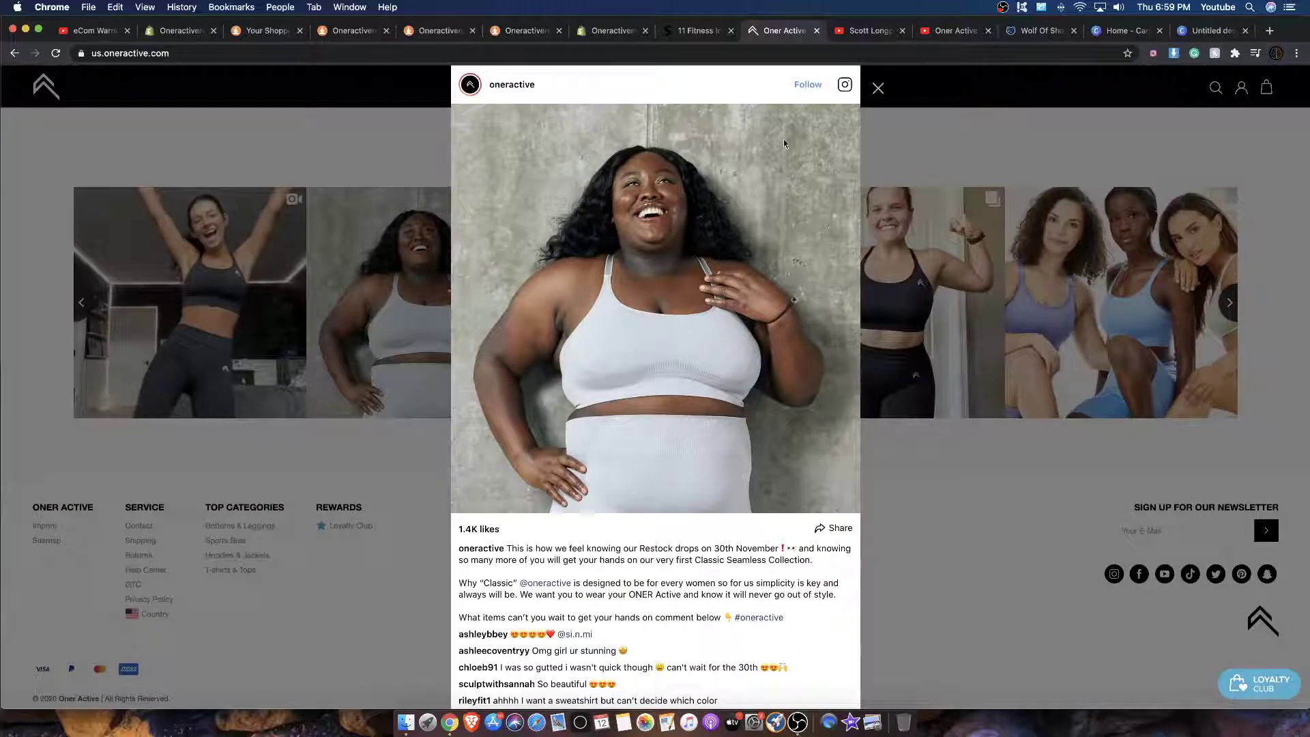
{"action": "left_click", "coordinate": [955, 250]}
{"action": "left_click", "coordinate": [956, 253]}
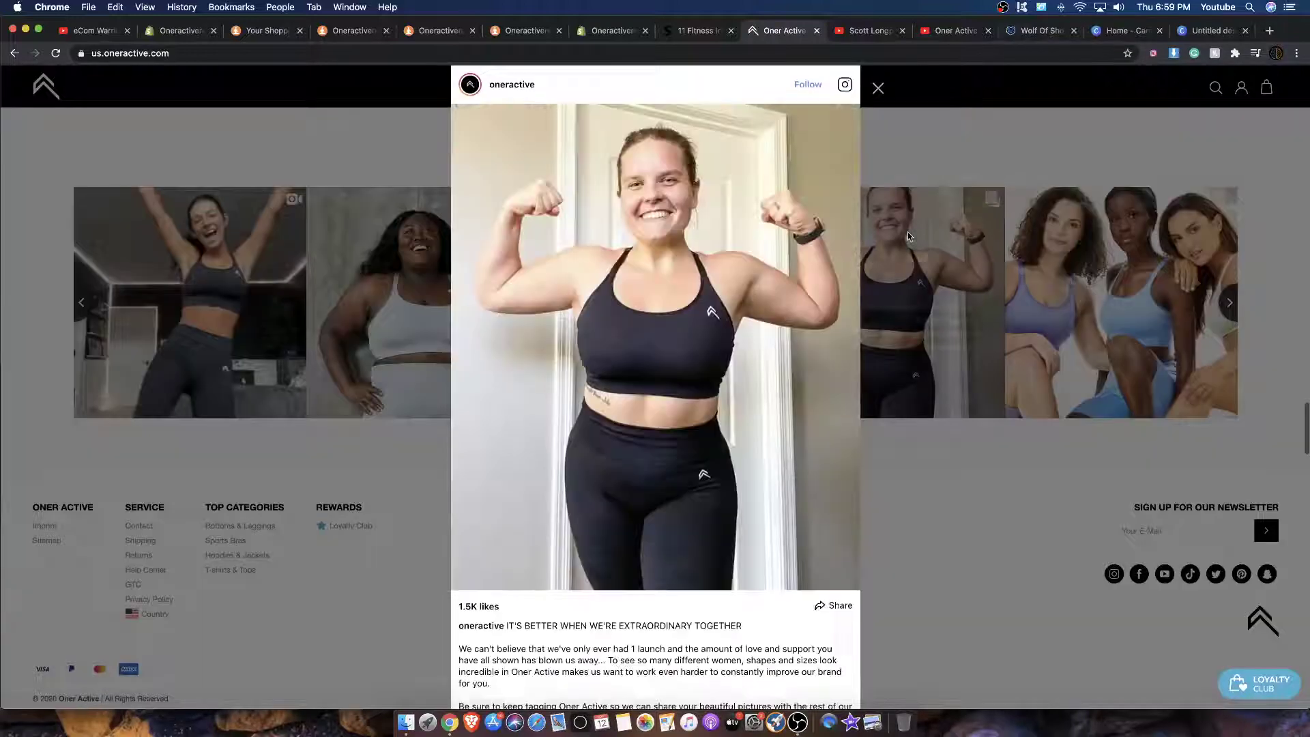
{"action": "left_click", "coordinate": [197, 307]}
{"action": "left_click", "coordinate": [196, 307]}
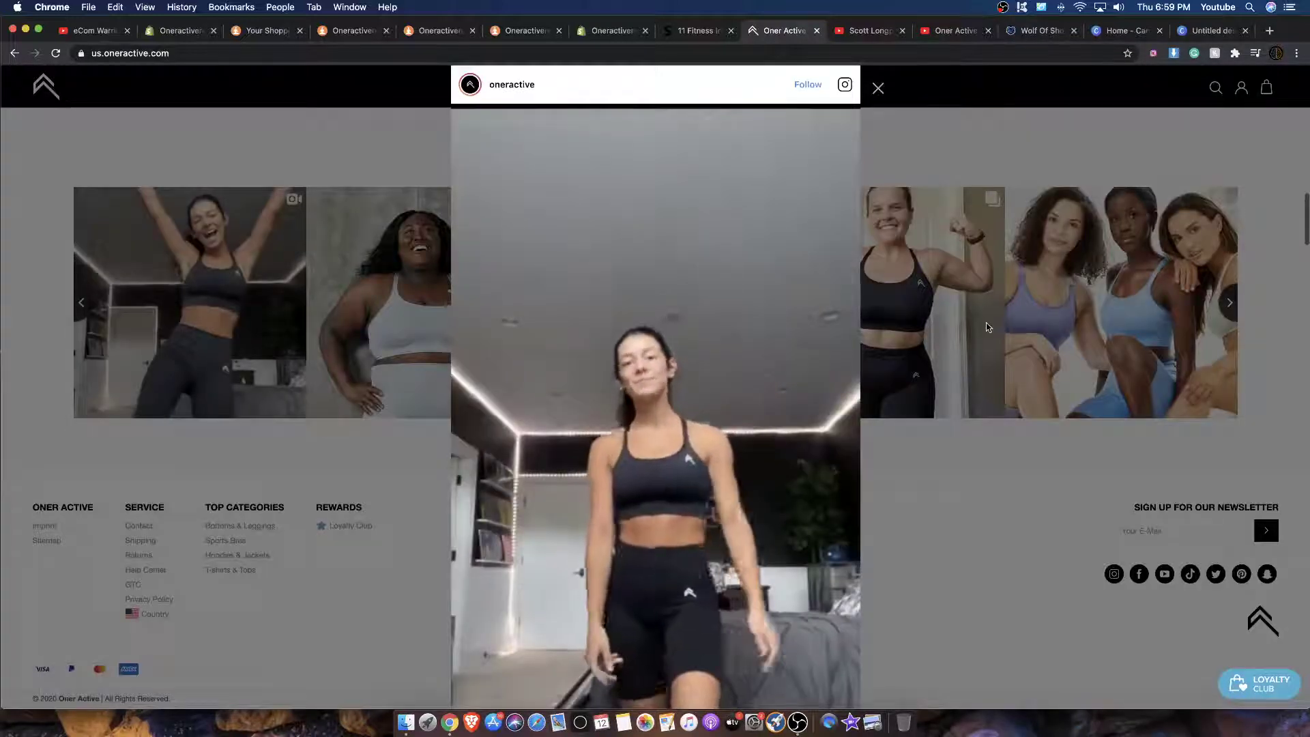
{"action": "left_click", "coordinate": [1017, 267]}
{"action": "left_click", "coordinate": [1016, 268]}
{"action": "left_click", "coordinate": [1033, 238]}
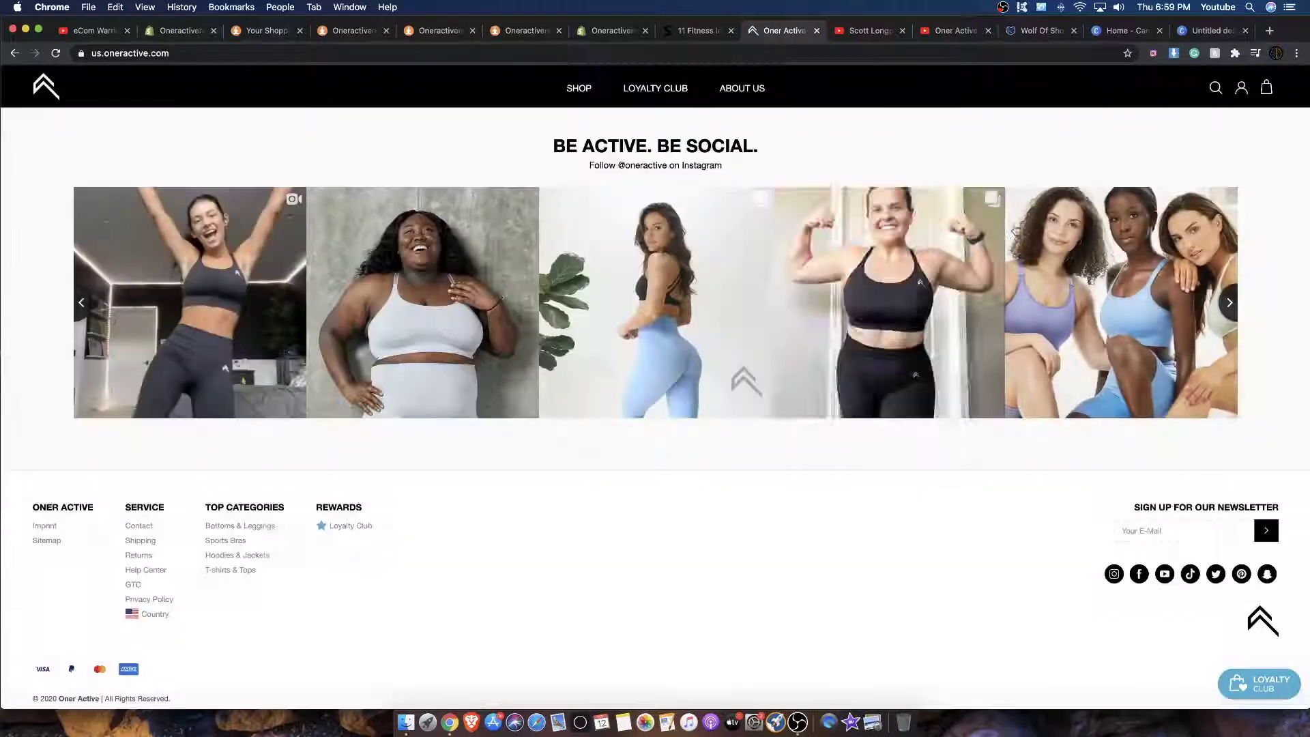
{"action": "left_click", "coordinate": [873, 237]}
{"action": "left_click", "coordinate": [880, 228]}
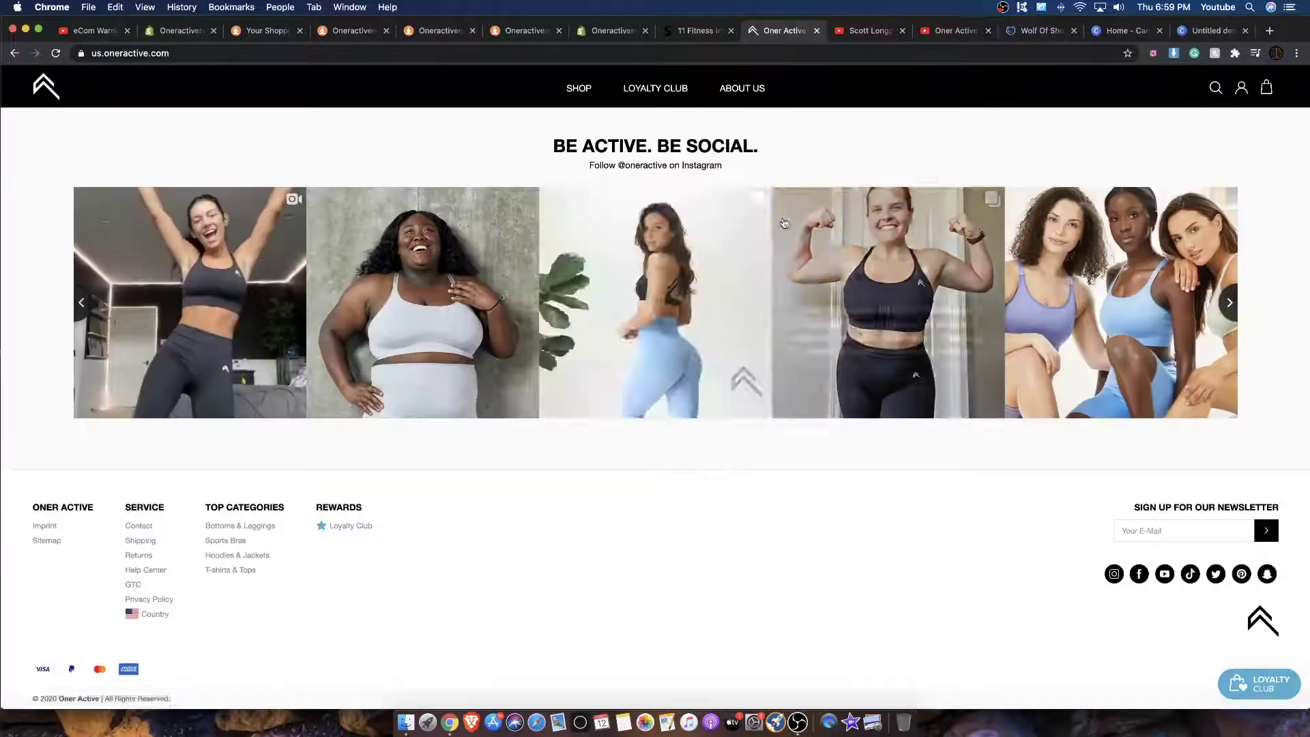
{"action": "left_click", "coordinate": [710, 238]}
{"action": "left_click", "coordinate": [437, 290]}
{"action": "left_click", "coordinate": [497, 321]}
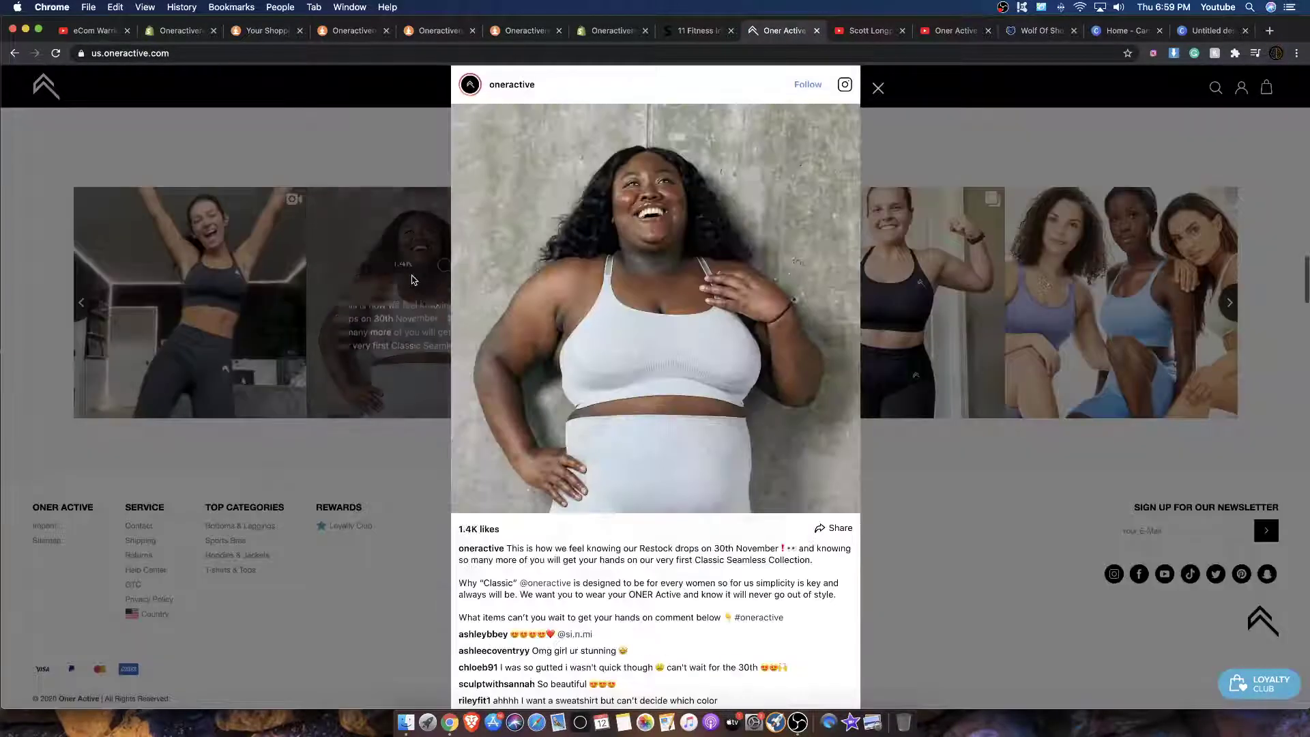
{"action": "left_click", "coordinate": [1302, 402]}
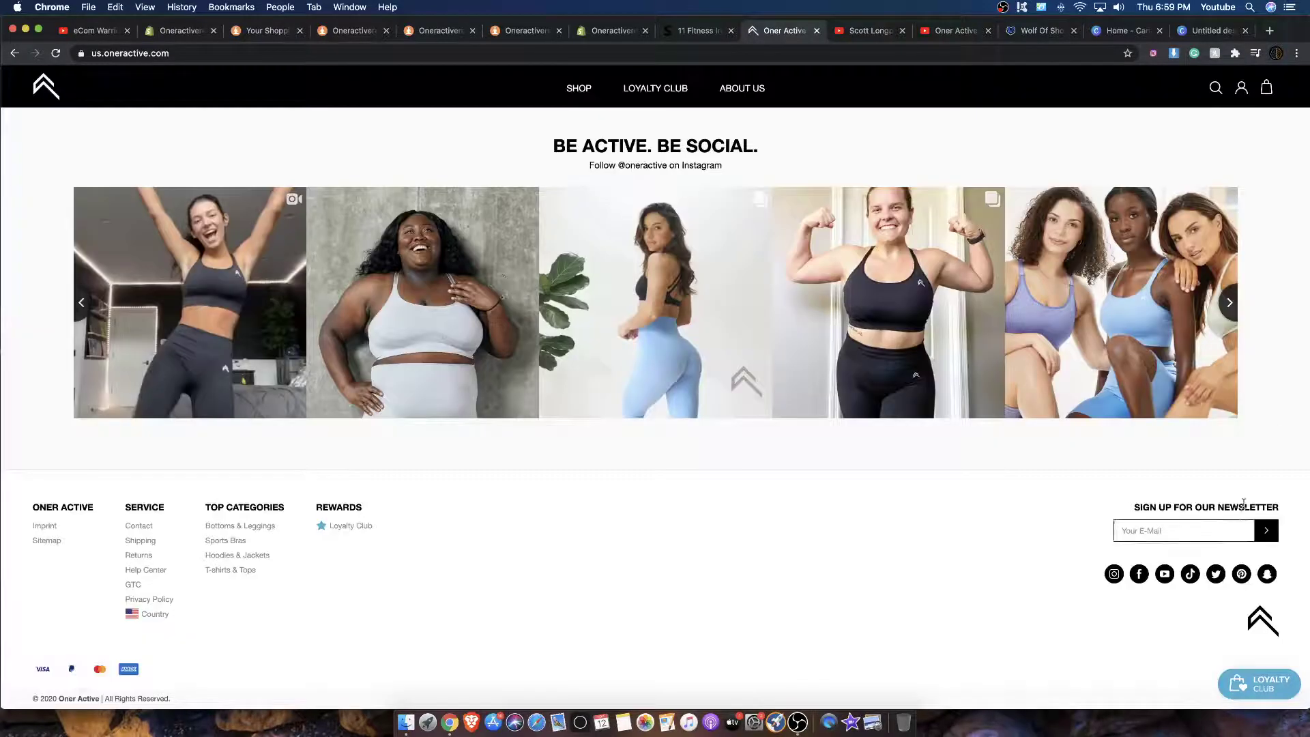
Go back through the Instagram carousel and examine the grey hoodie post and the matching blue sets post.
{"action": "left_click", "coordinate": [81, 302]}
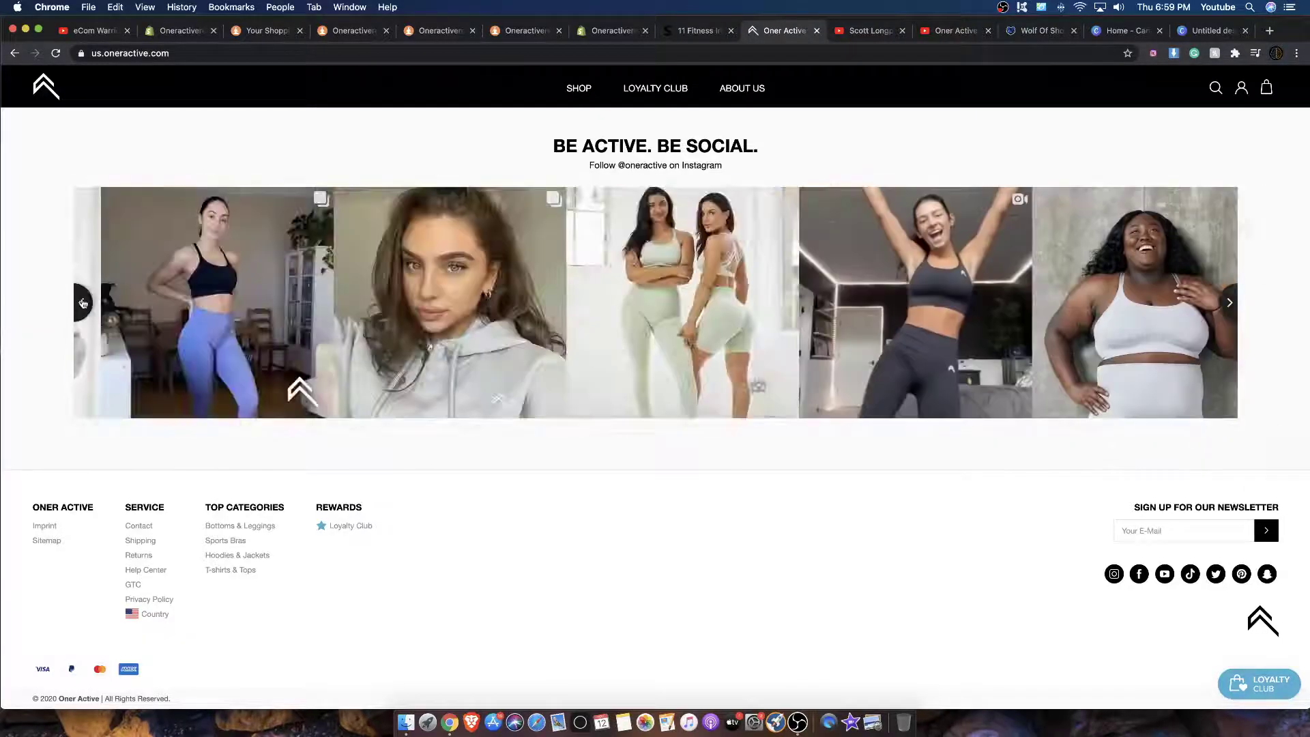
{"action": "left_click", "coordinate": [474, 257]}
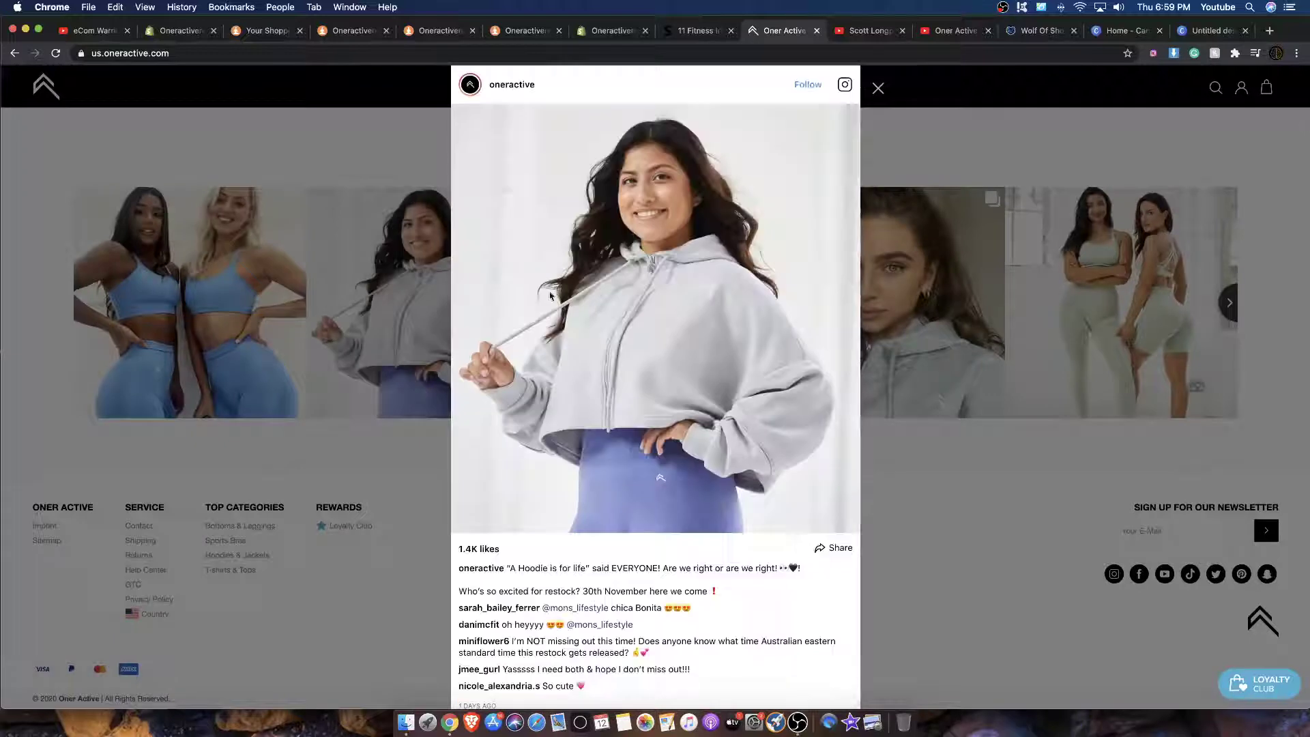
{"action": "left_click", "coordinate": [996, 450]}
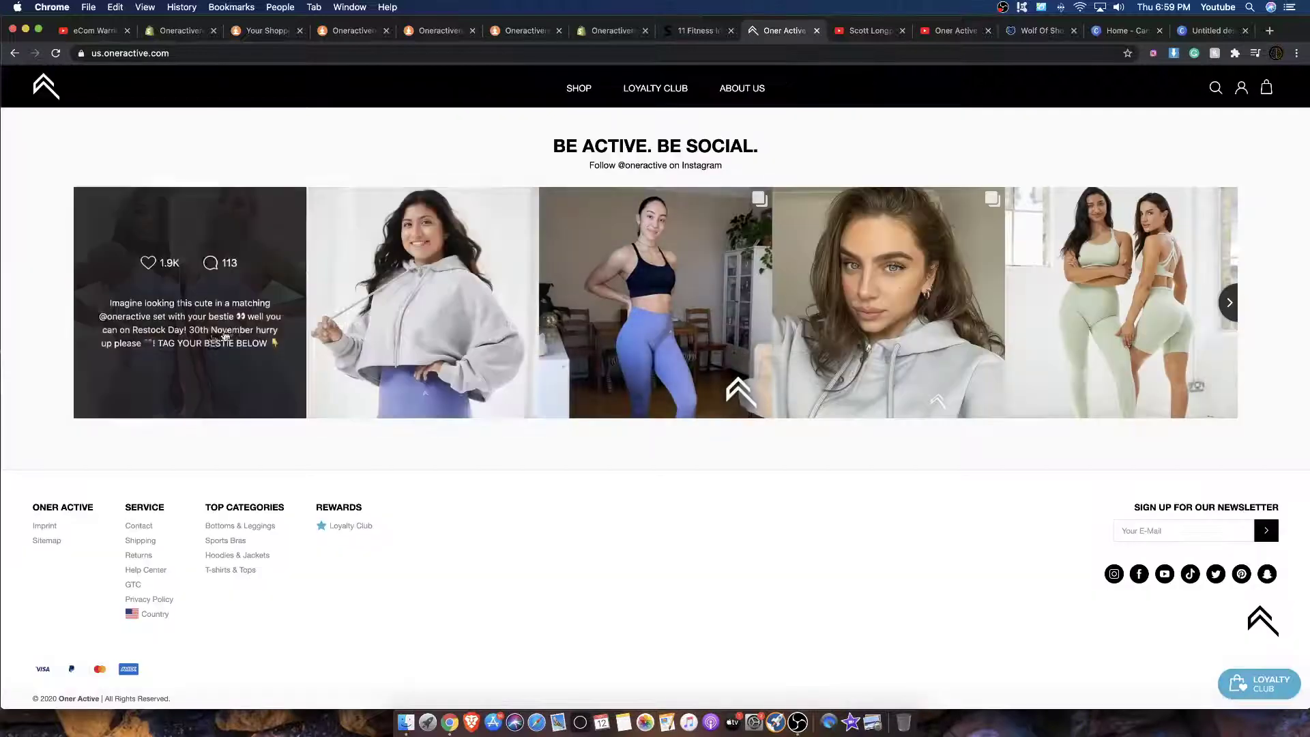
{"action": "left_click", "coordinate": [191, 300]}
{"action": "scroll", "coordinate": [752, 475], "scroll_direction": "down", "scroll_amount": 2}
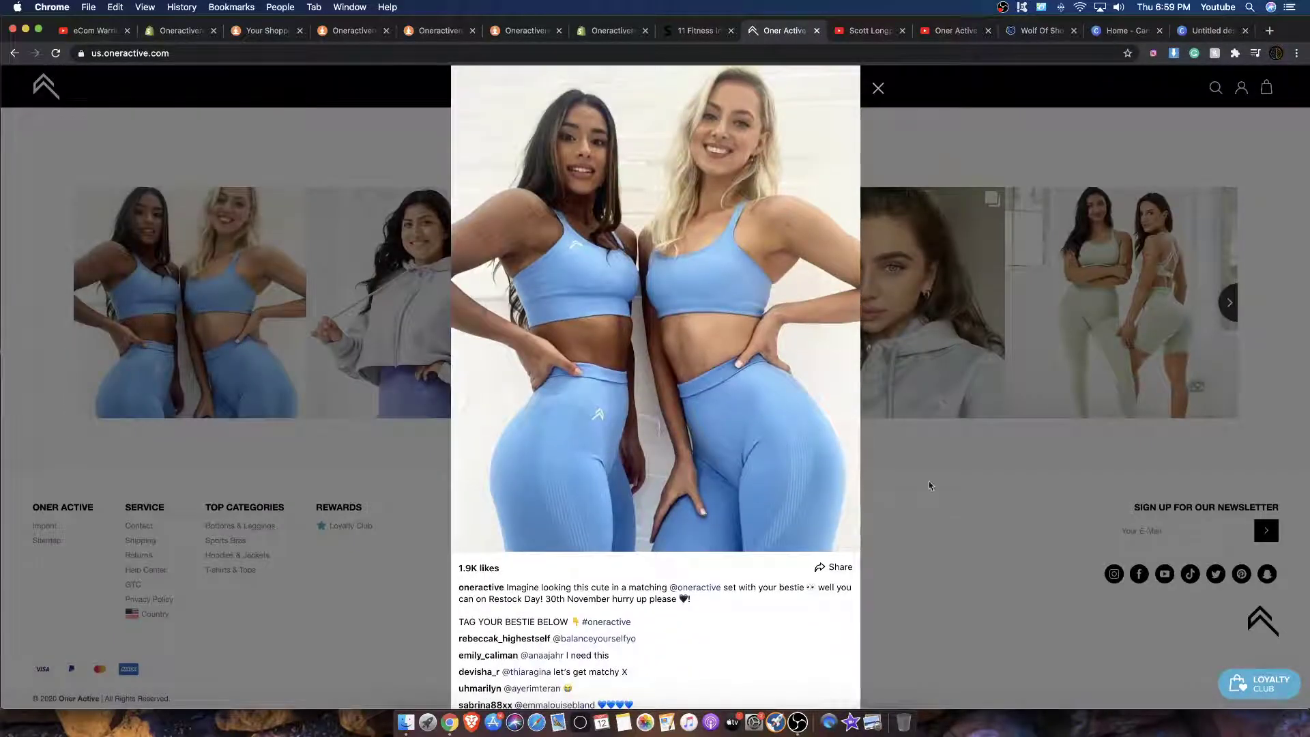
{"action": "left_click", "coordinate": [911, 473]}
Switch back to the Shopify theme editor, leave the gallery item's image selection without applying it, and return to the home page section list.
{"action": "left_click", "coordinate": [166, 31]}
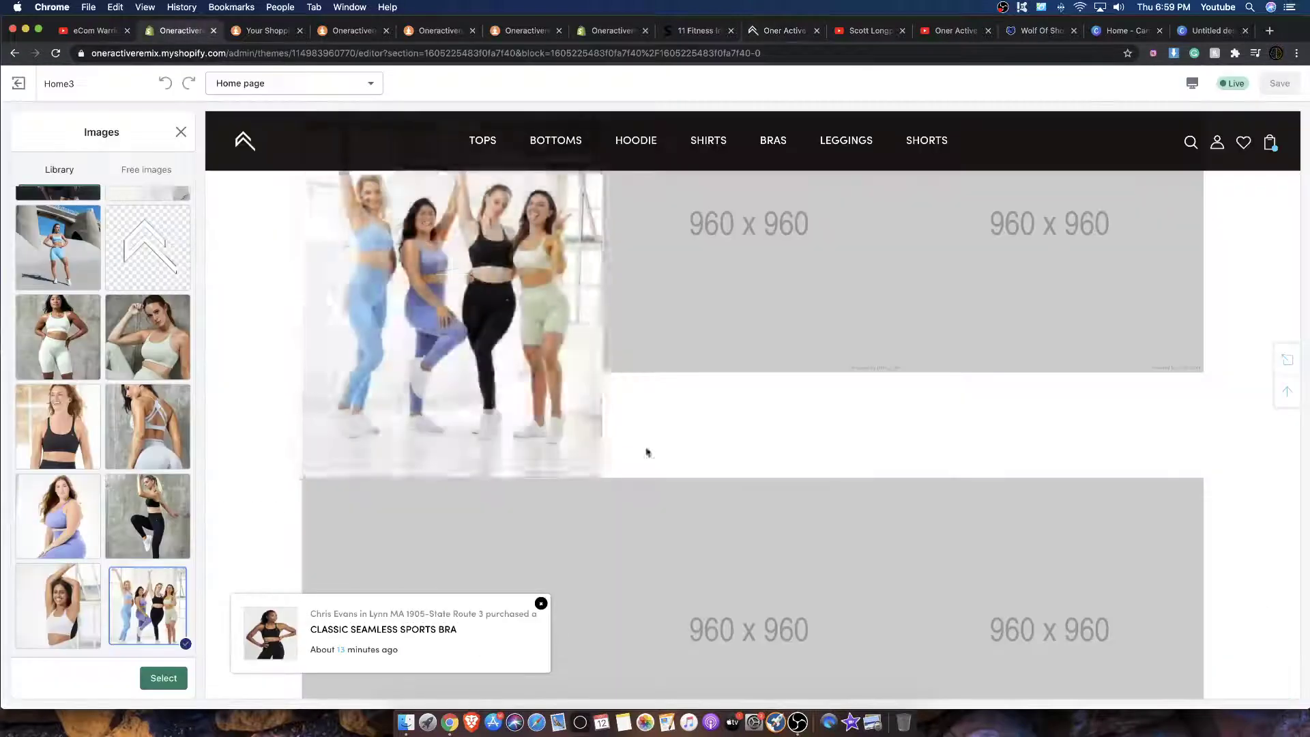
{"action": "scroll", "coordinate": [647, 451], "scroll_direction": "down", "scroll_amount": 5}
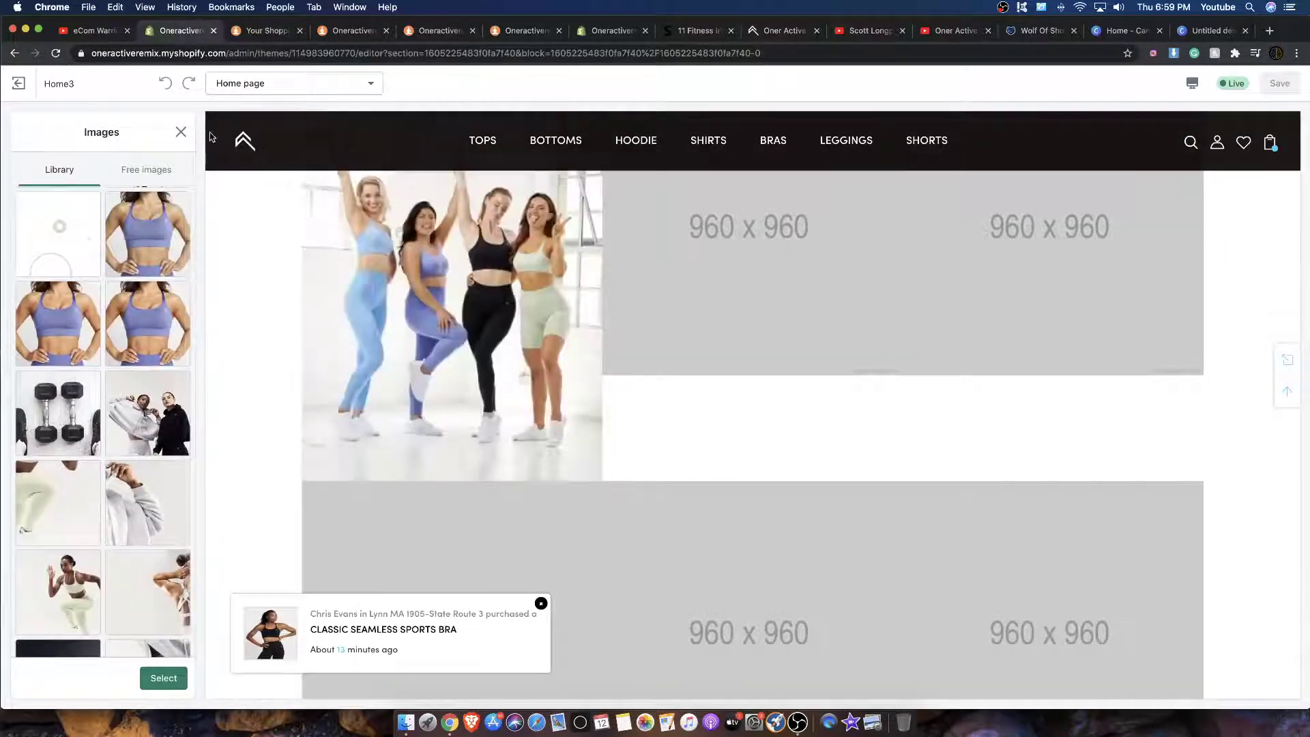
{"action": "left_click", "coordinate": [181, 132]}
{"action": "left_click", "coordinate": [27, 132]}
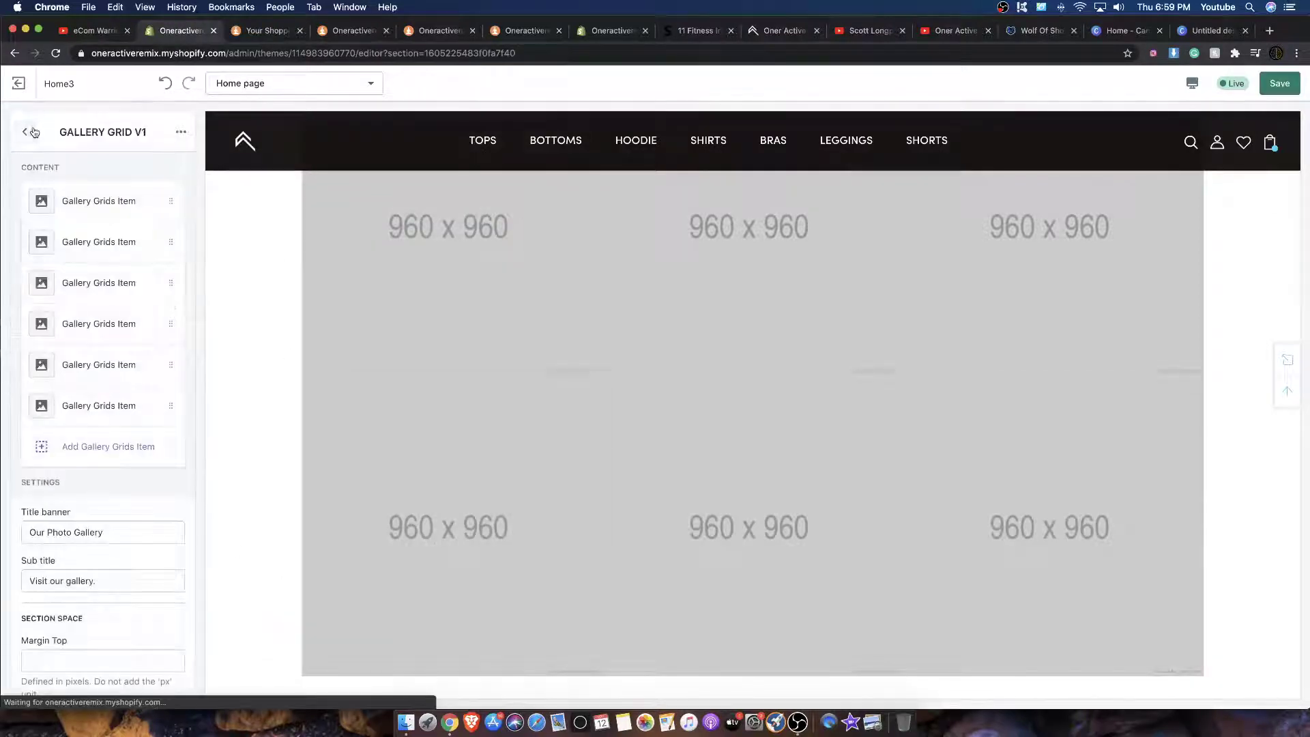
{"action": "scroll", "coordinate": [56, 137], "scroll_direction": "down", "scroll_amount": 4}
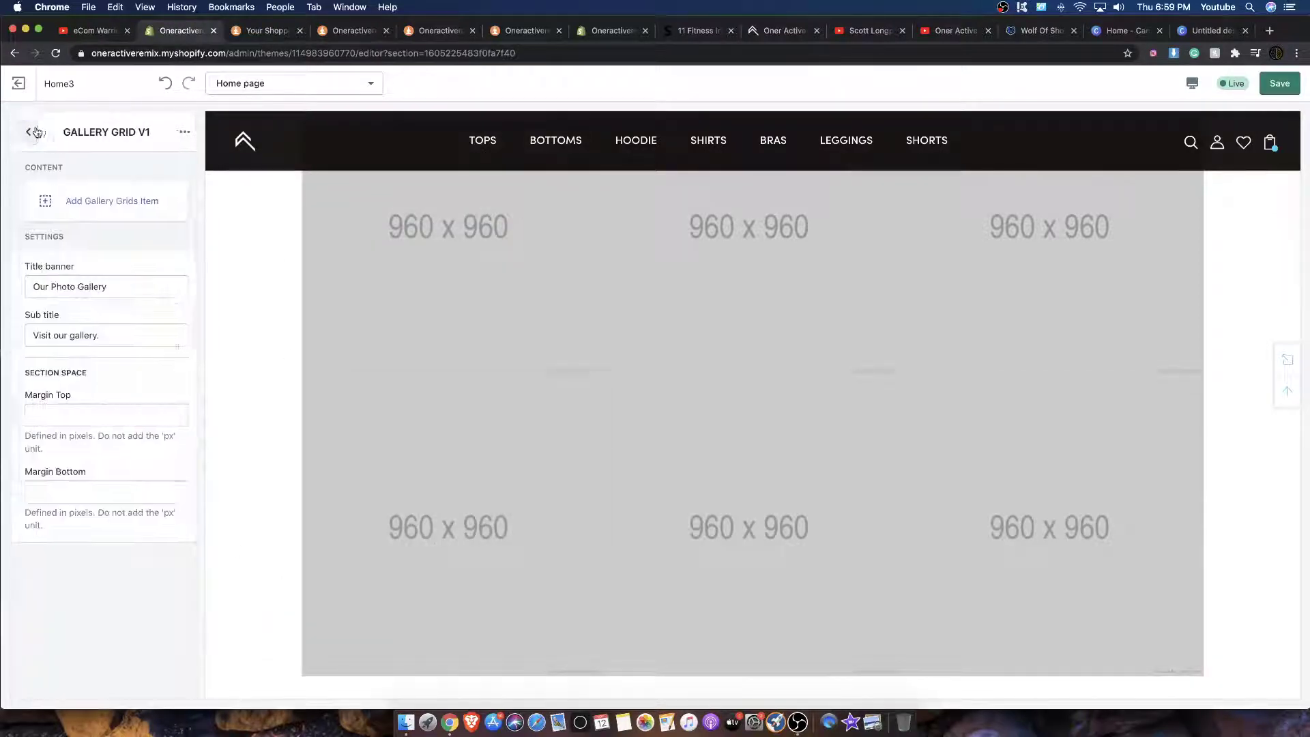
{"action": "left_click", "coordinate": [25, 131]}
Remove the GALLERY GRID V1 section from the home page.
{"action": "scroll", "coordinate": [614, 321], "scroll_direction": "down", "scroll_amount": 3}
{"action": "scroll", "coordinate": [675, 353], "scroll_direction": "up", "scroll_amount": 5}
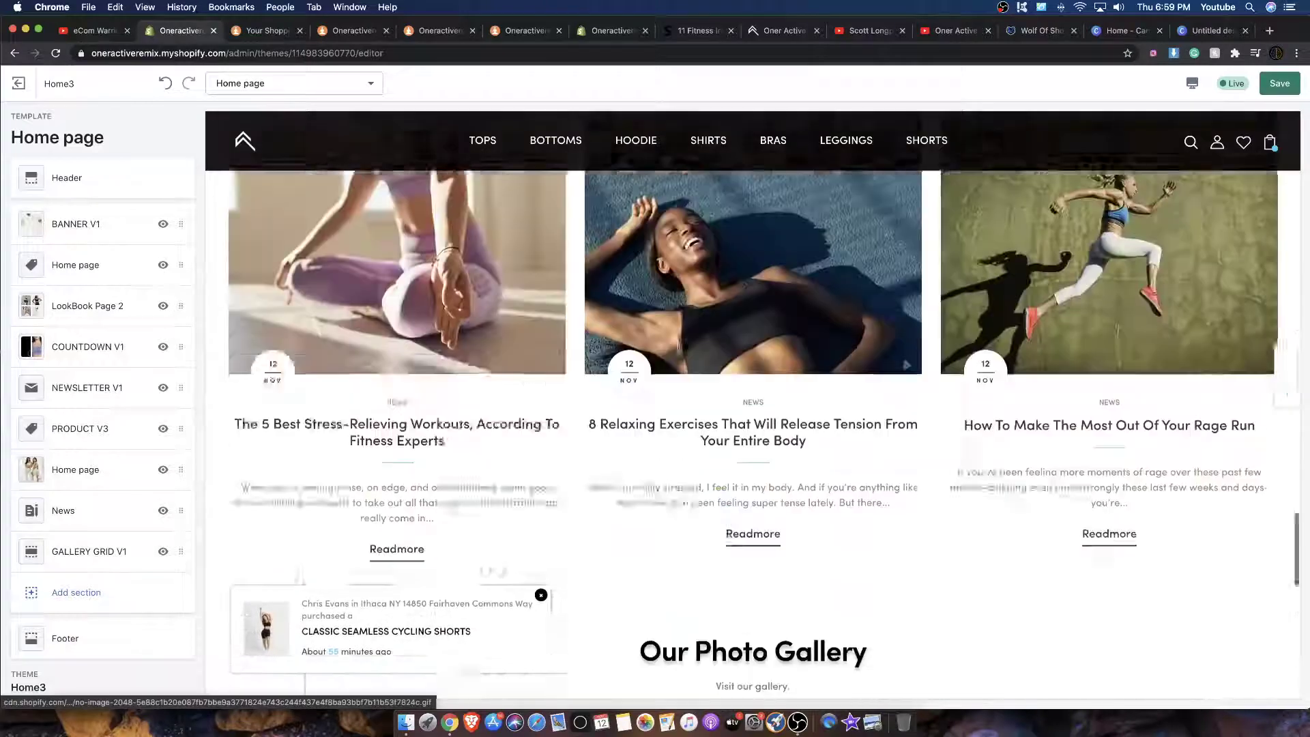
{"action": "scroll", "coordinate": [668, 355], "scroll_direction": "down", "scroll_amount": 3}
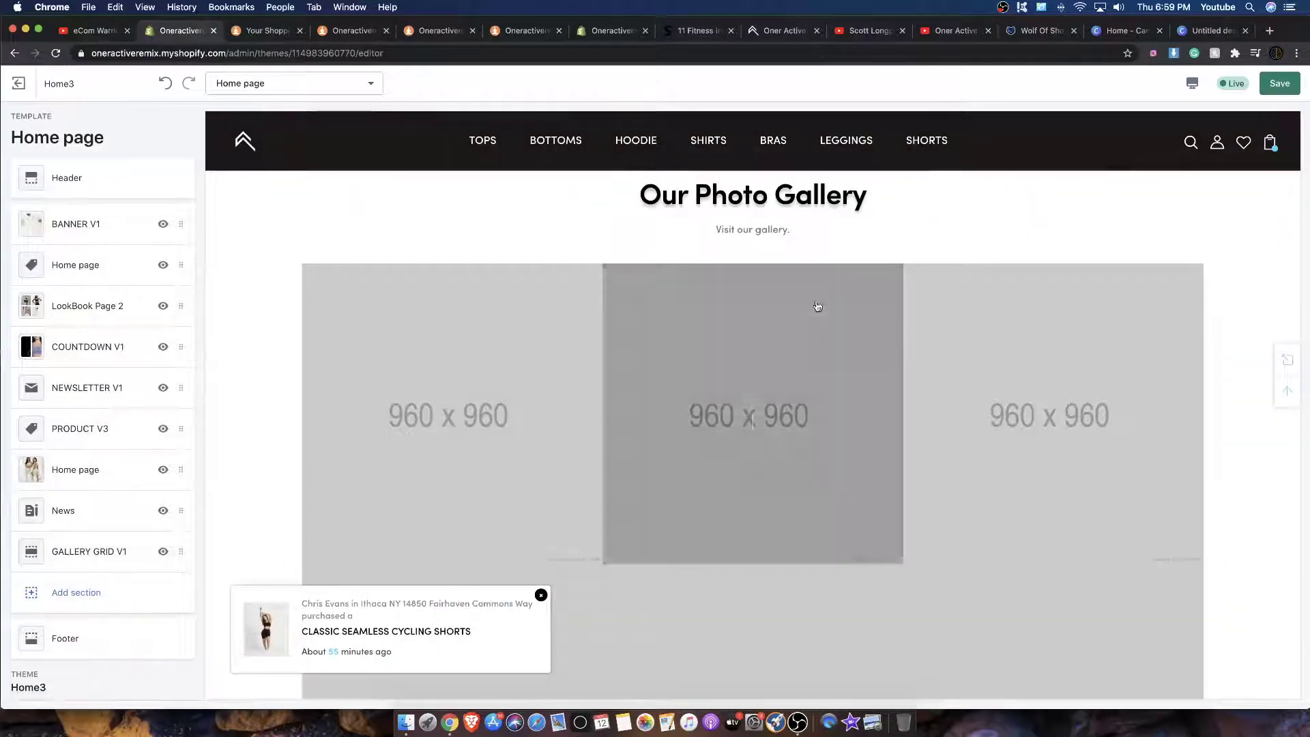
{"action": "scroll", "coordinate": [750, 307], "scroll_direction": "up", "scroll_amount": 2}
{"action": "scroll", "coordinate": [785, 355], "scroll_direction": "down", "scroll_amount": 1}
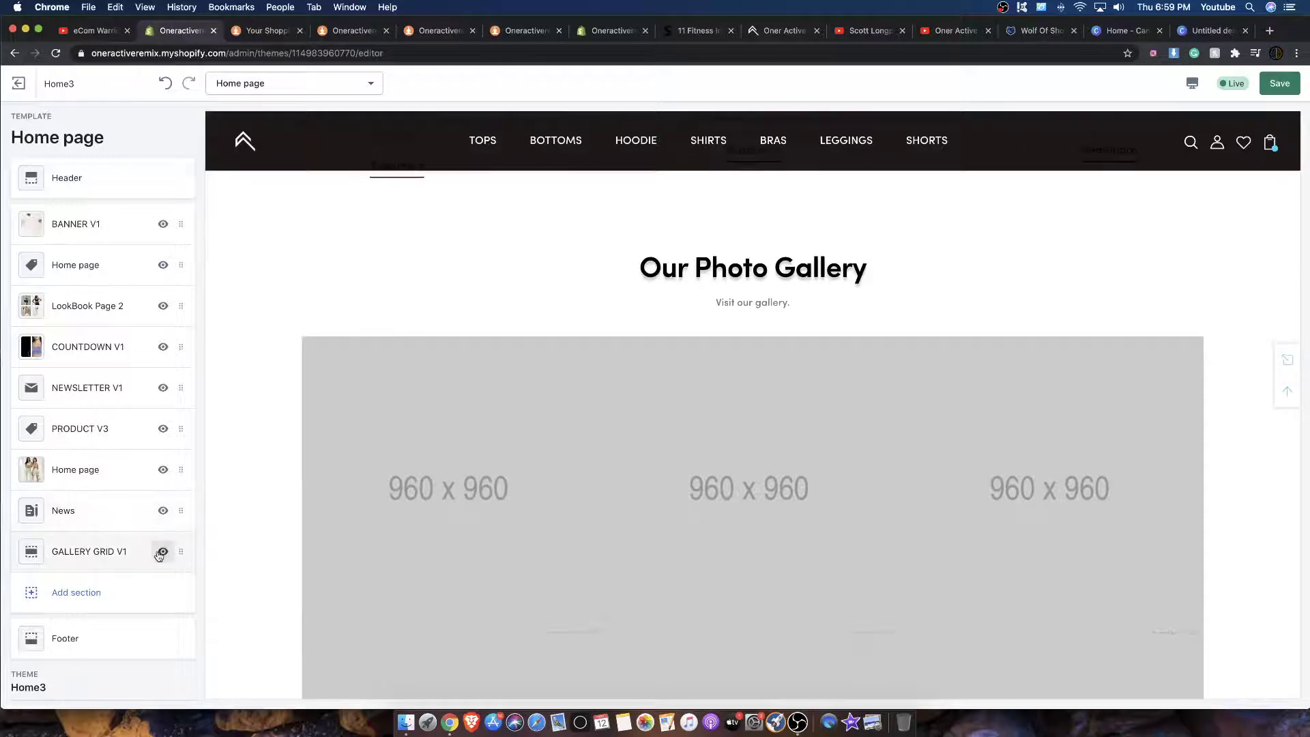
{"action": "left_click", "coordinate": [126, 551]}
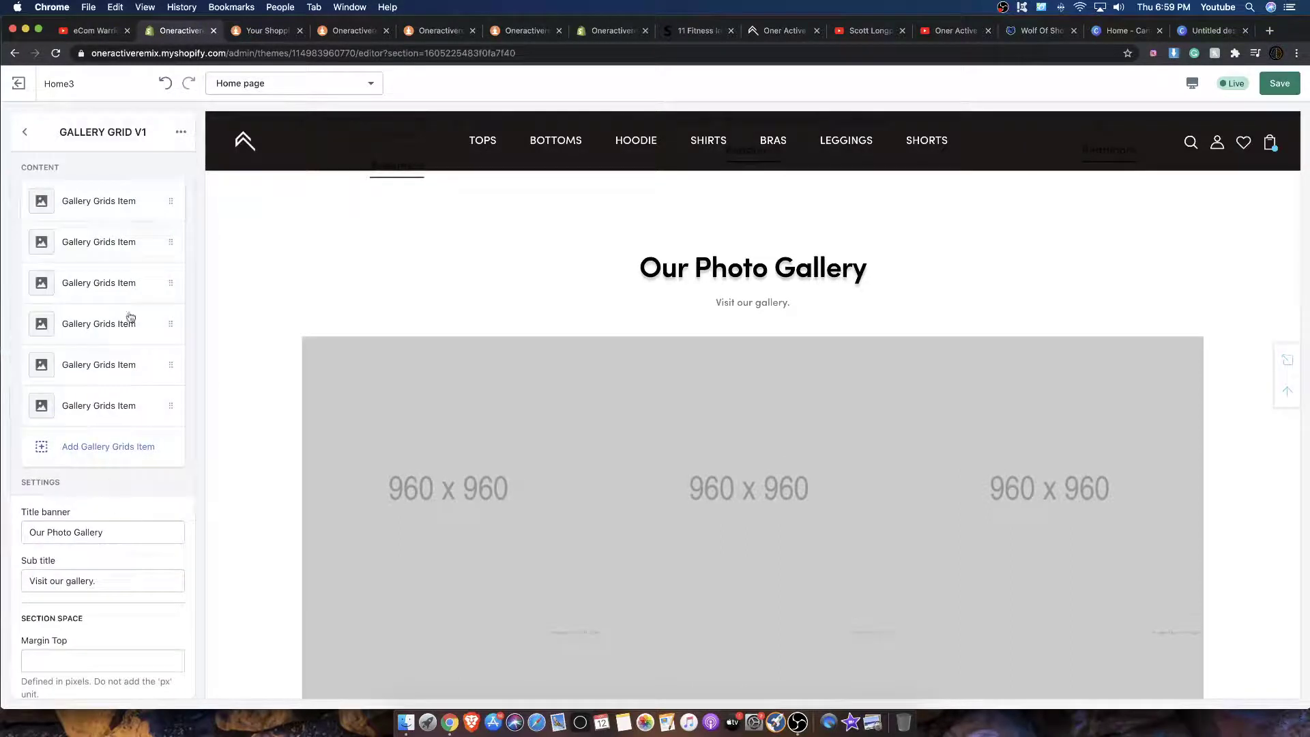
{"action": "scroll", "coordinate": [129, 409], "scroll_direction": "down", "scroll_amount": 3}
{"action": "left_click", "coordinate": [181, 132]}
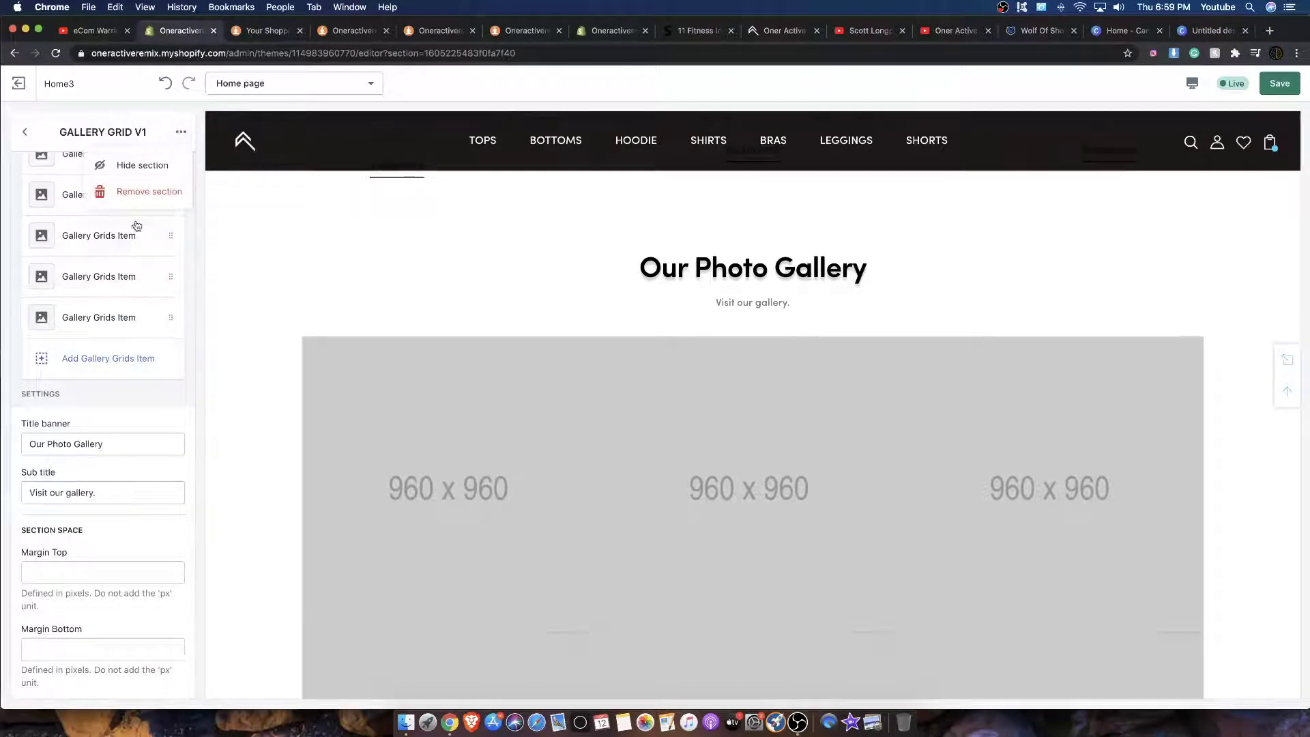
{"action": "left_click", "coordinate": [133, 192]}
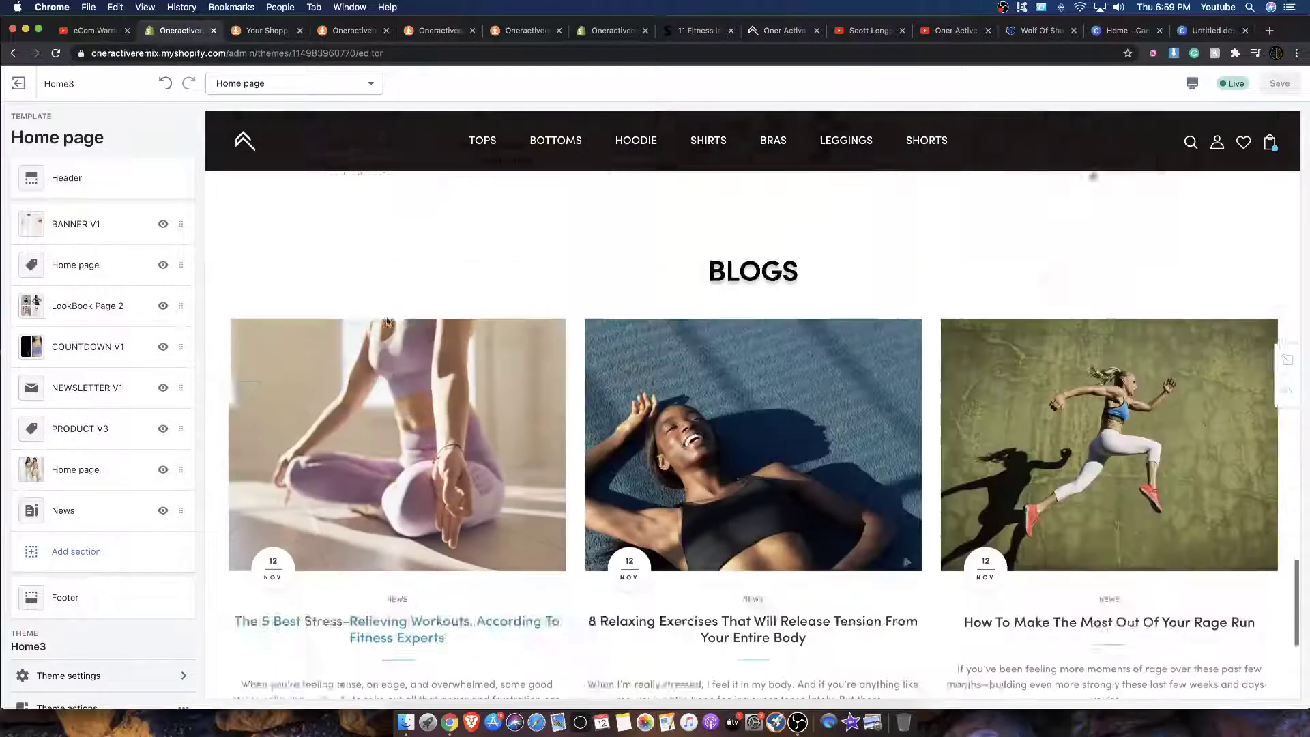
Examine the whole home page preview, from the category banners and look book through the countdown and best sellers to the blogs and footer.
{"action": "scroll", "coordinate": [382, 318], "scroll_direction": "up", "scroll_amount": 15}
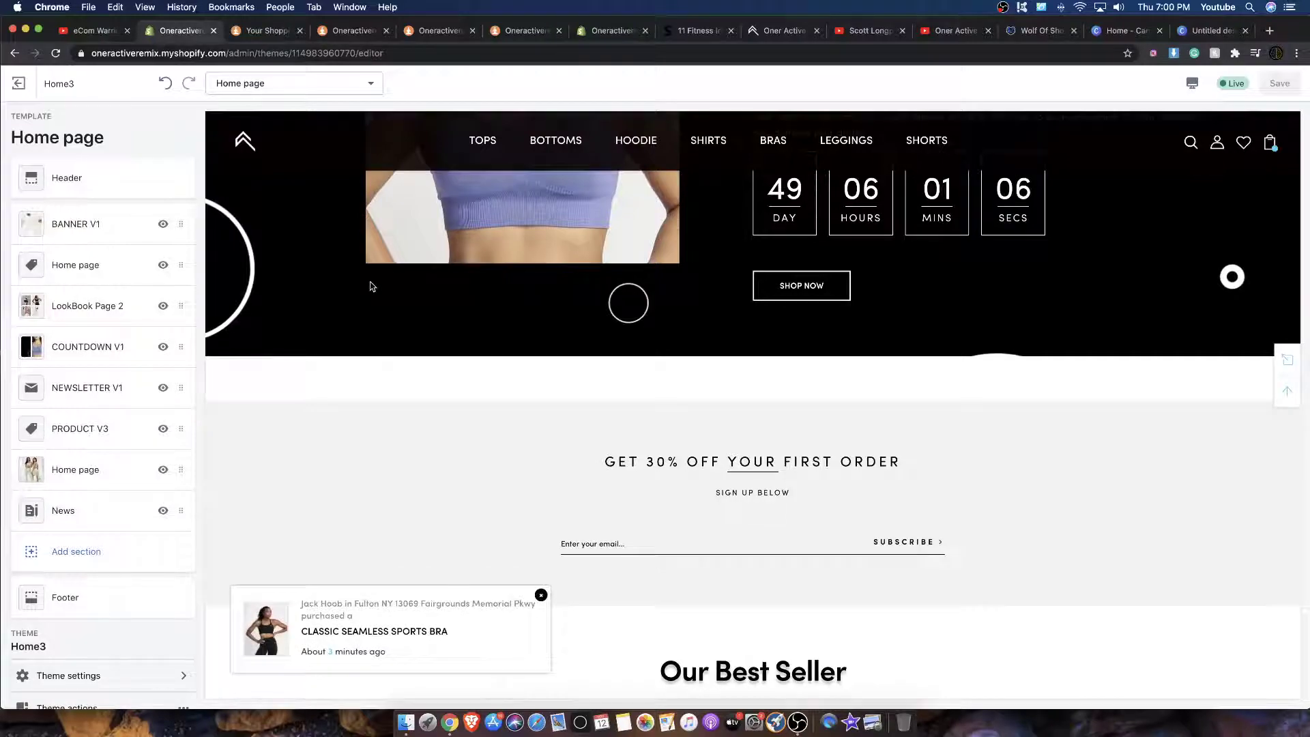
{"action": "scroll", "coordinate": [398, 283], "scroll_direction": "up", "scroll_amount": 15}
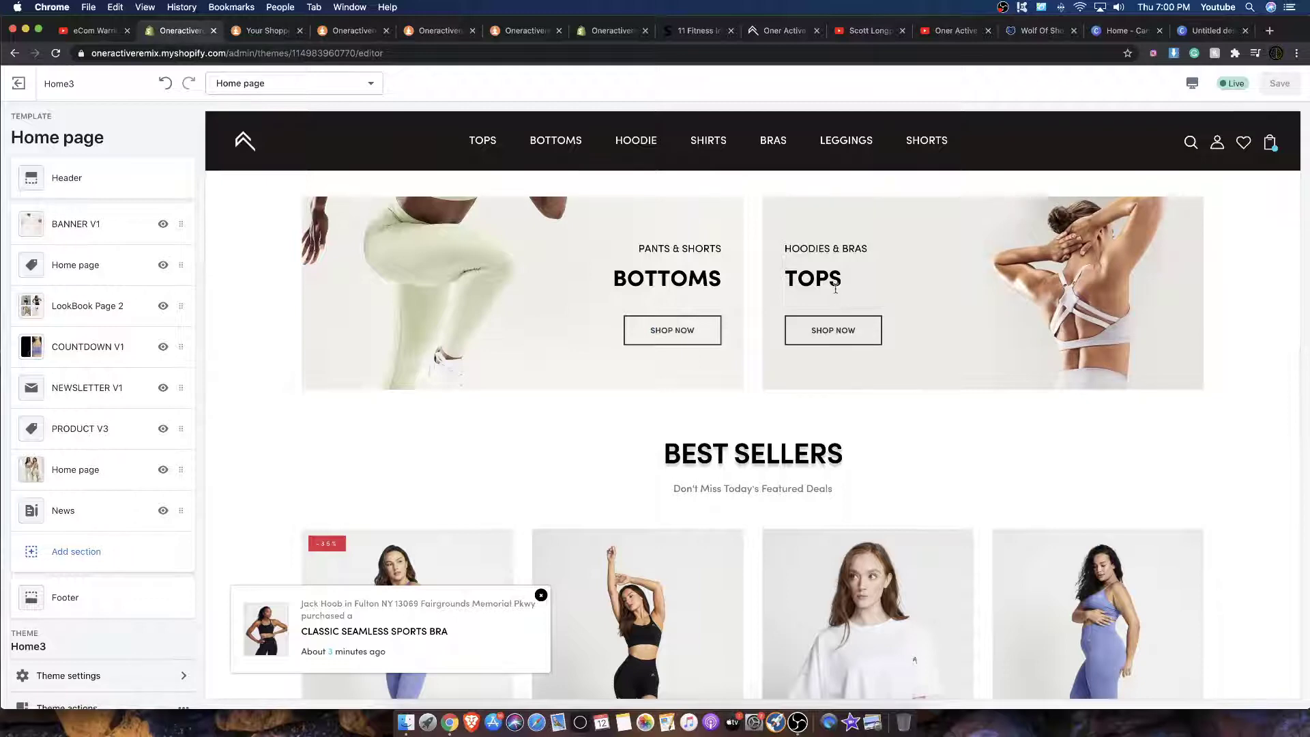
{"action": "scroll", "coordinate": [835, 289], "scroll_direction": "down", "scroll_amount": 10}
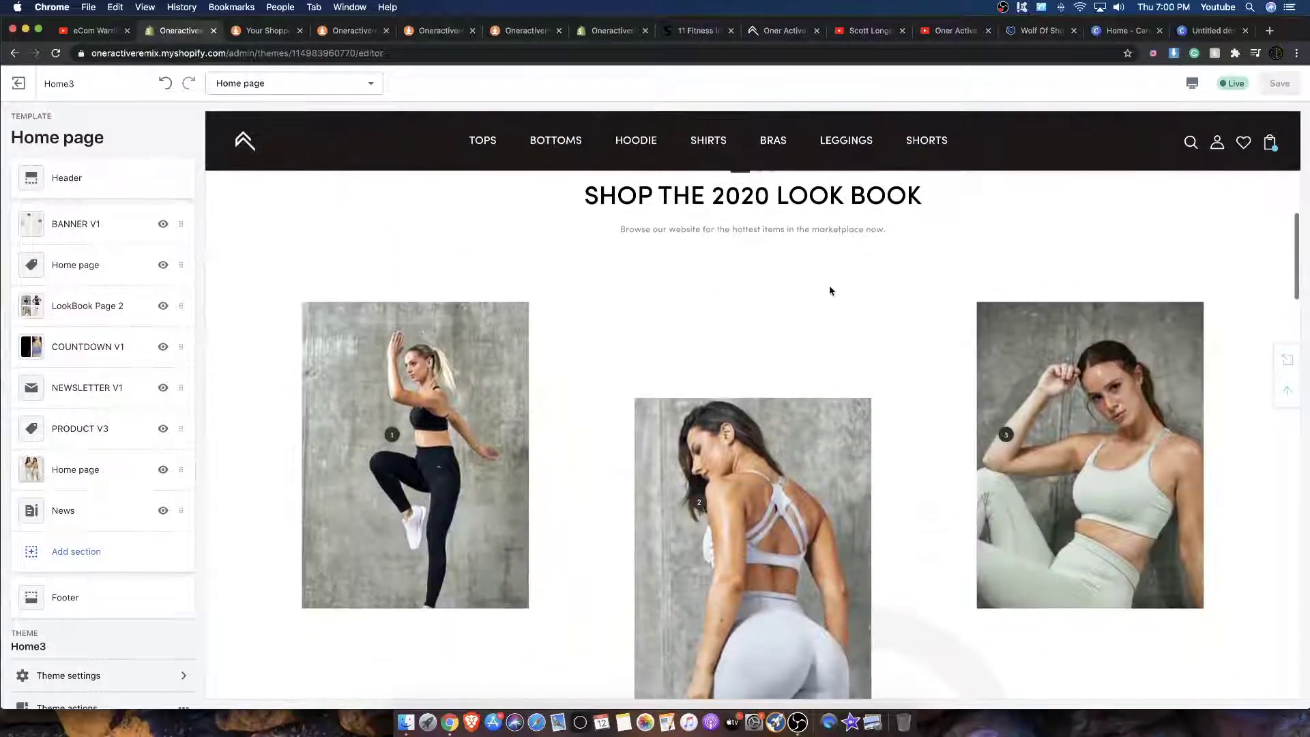
{"action": "scroll", "coordinate": [829, 291], "scroll_direction": "down", "scroll_amount": 15}
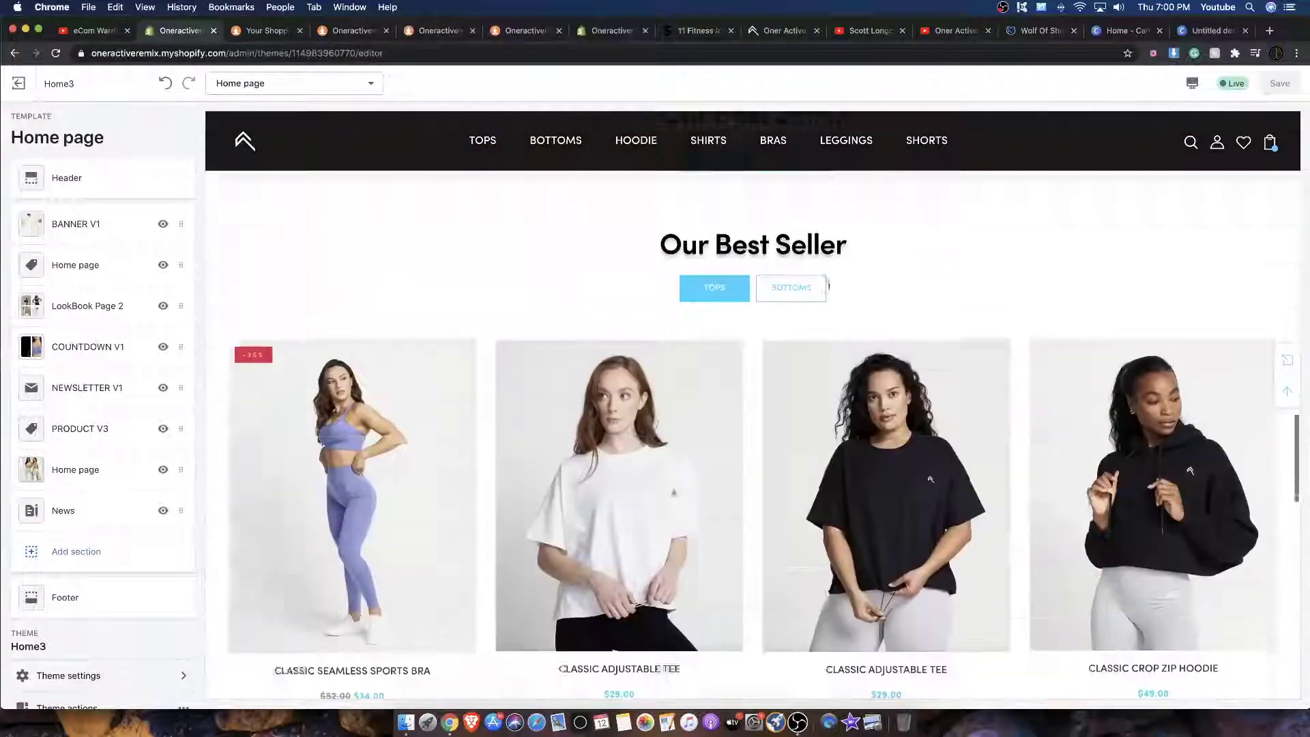
{"action": "scroll", "coordinate": [830, 290], "scroll_direction": "up", "scroll_amount": 20}
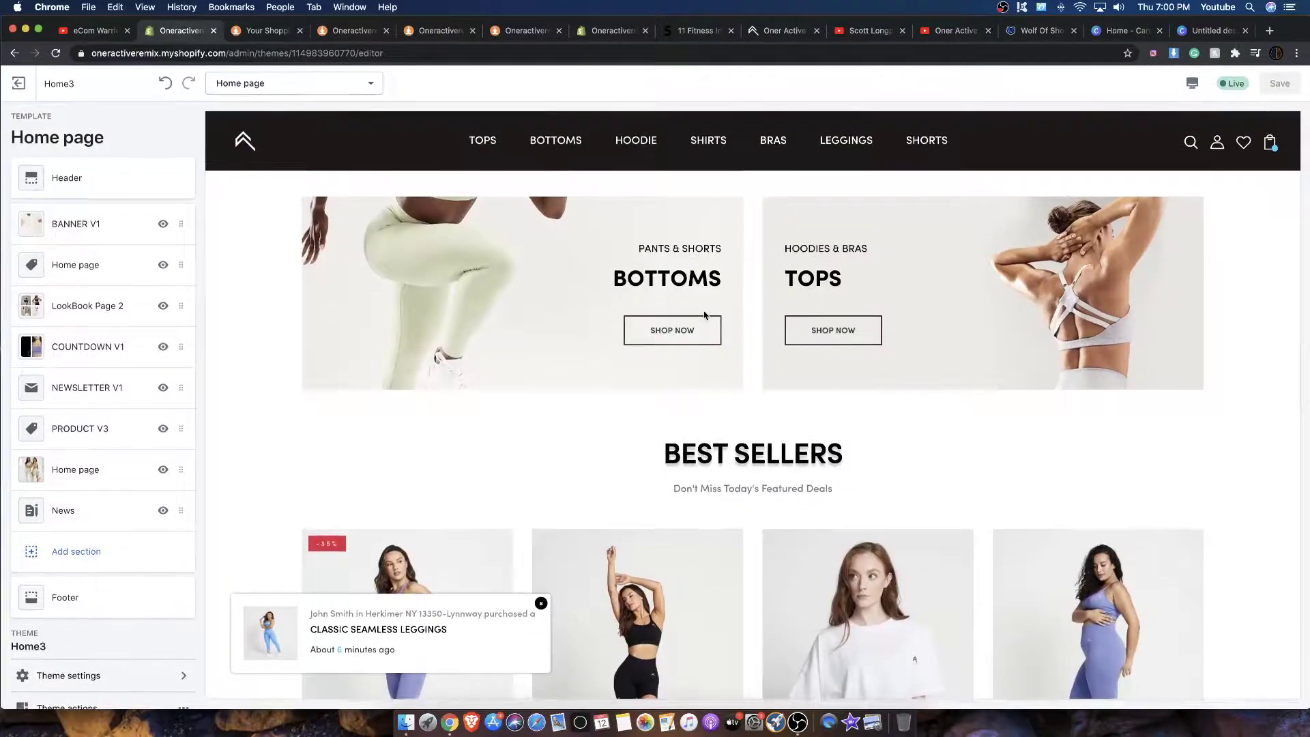
{"action": "scroll", "coordinate": [705, 314], "scroll_direction": "down", "scroll_amount": 15}
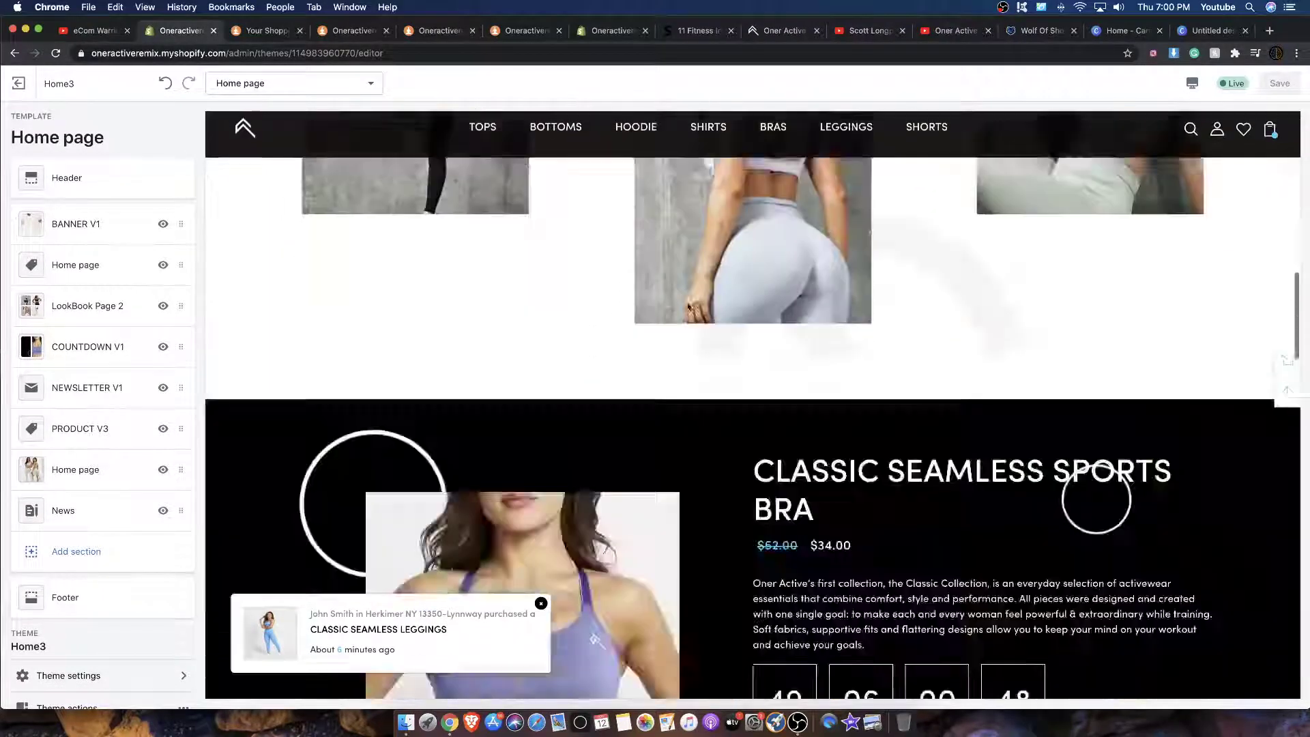
{"action": "scroll", "coordinate": [688, 307], "scroll_direction": "down", "scroll_amount": 5}
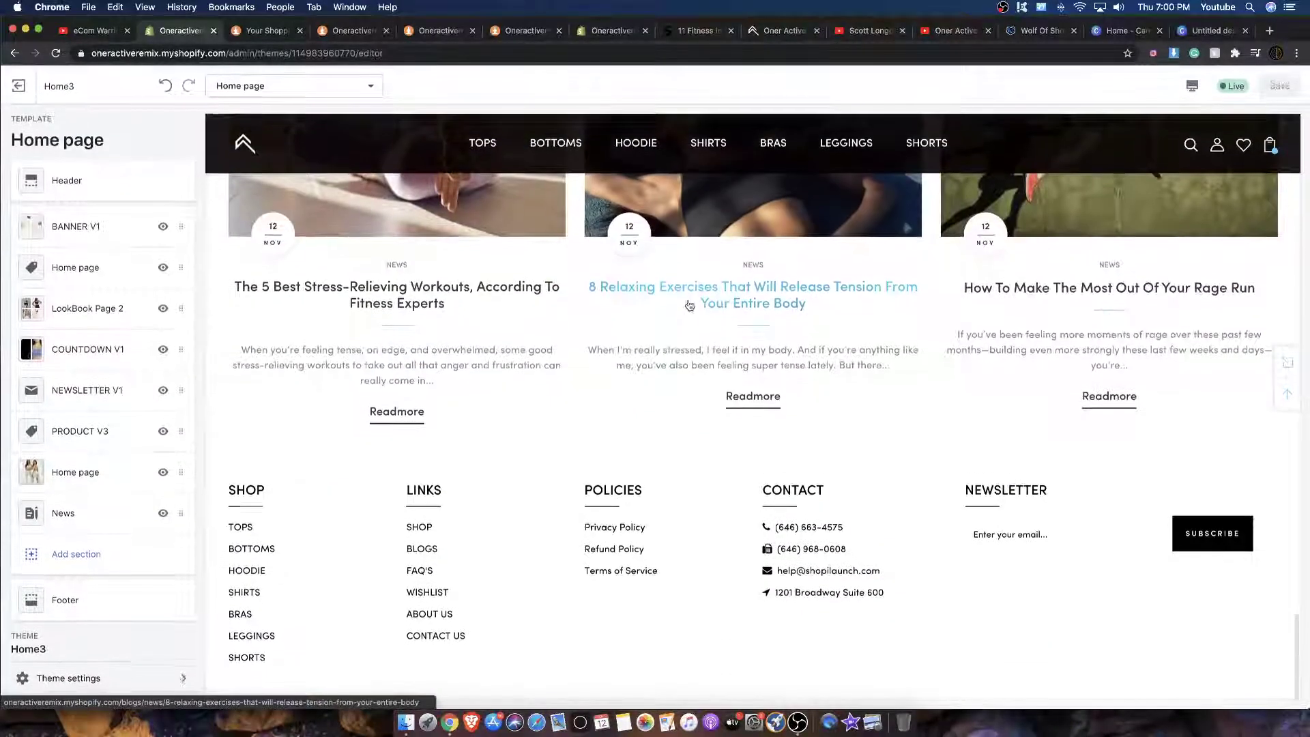
{"action": "scroll", "coordinate": [687, 304], "scroll_direction": "up", "scroll_amount": 15}
{"action": "scroll", "coordinate": [685, 302], "scroll_direction": "up", "scroll_amount": 5}
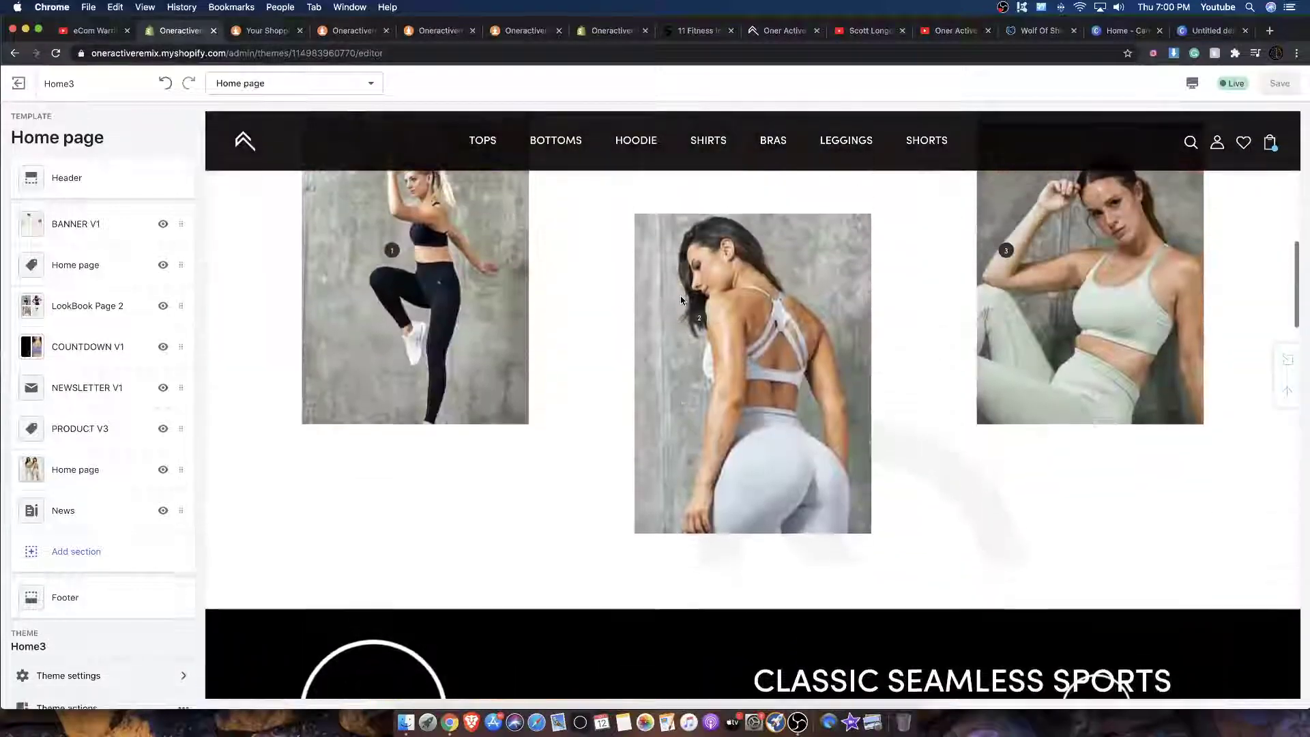
Compare the opening banner of the Oner Active site with the remix's home page preview in the Shopify theme editor.
{"action": "left_click", "coordinate": [781, 31]}
{"action": "scroll", "coordinate": [532, 211], "scroll_direction": "up", "scroll_amount": 20}
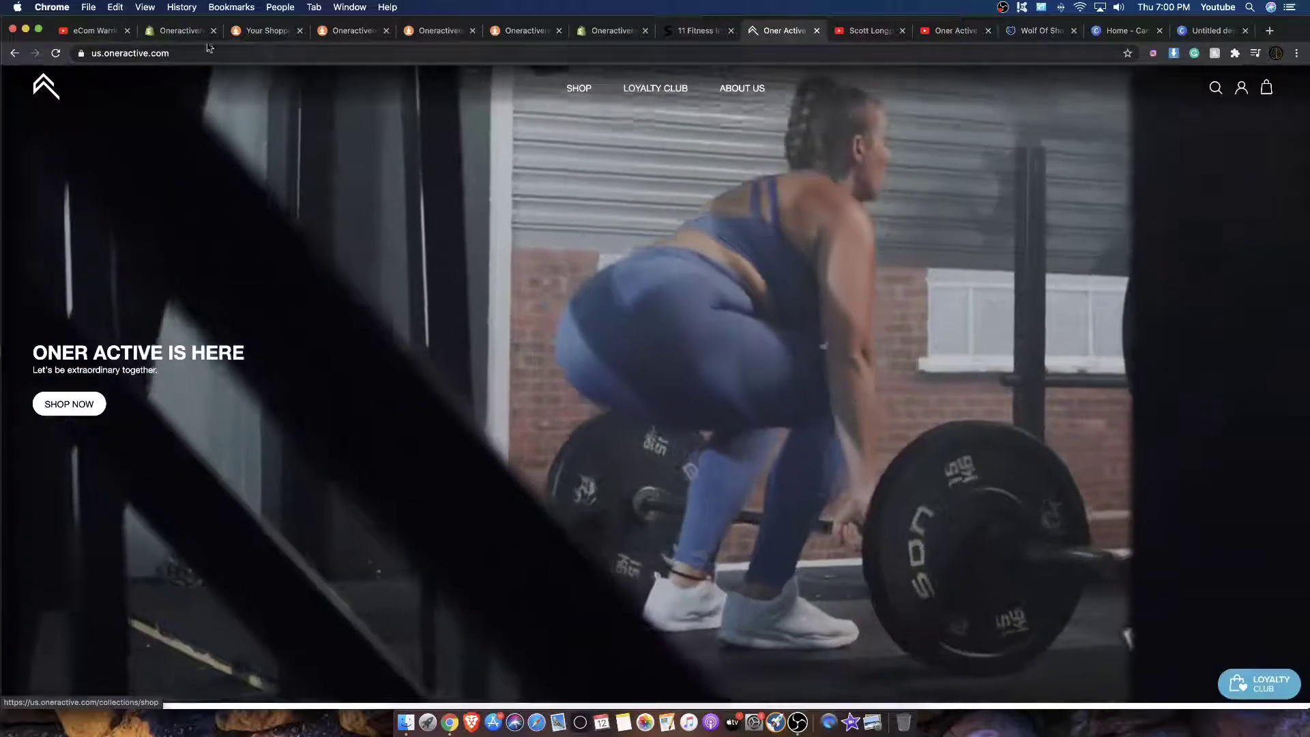
{"action": "left_click", "coordinate": [176, 31]}
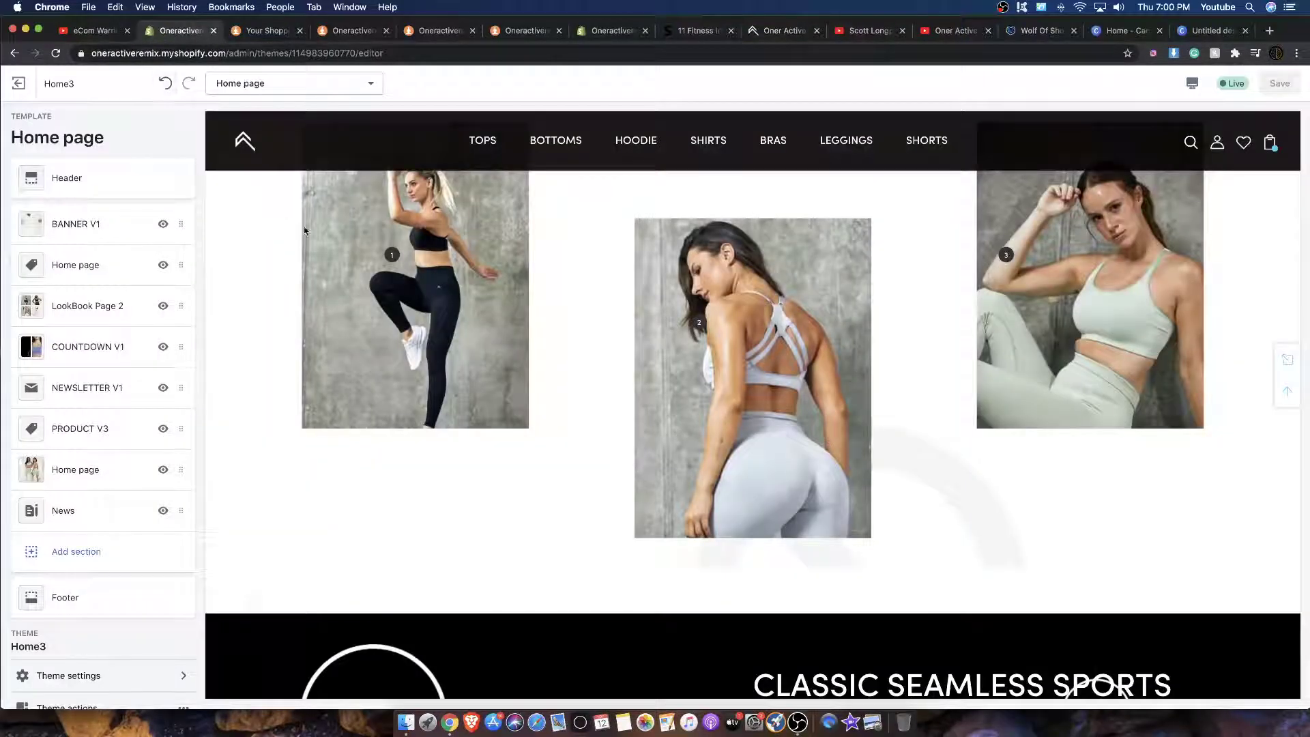
{"action": "scroll", "coordinate": [305, 231], "scroll_direction": "up", "scroll_amount": 5}
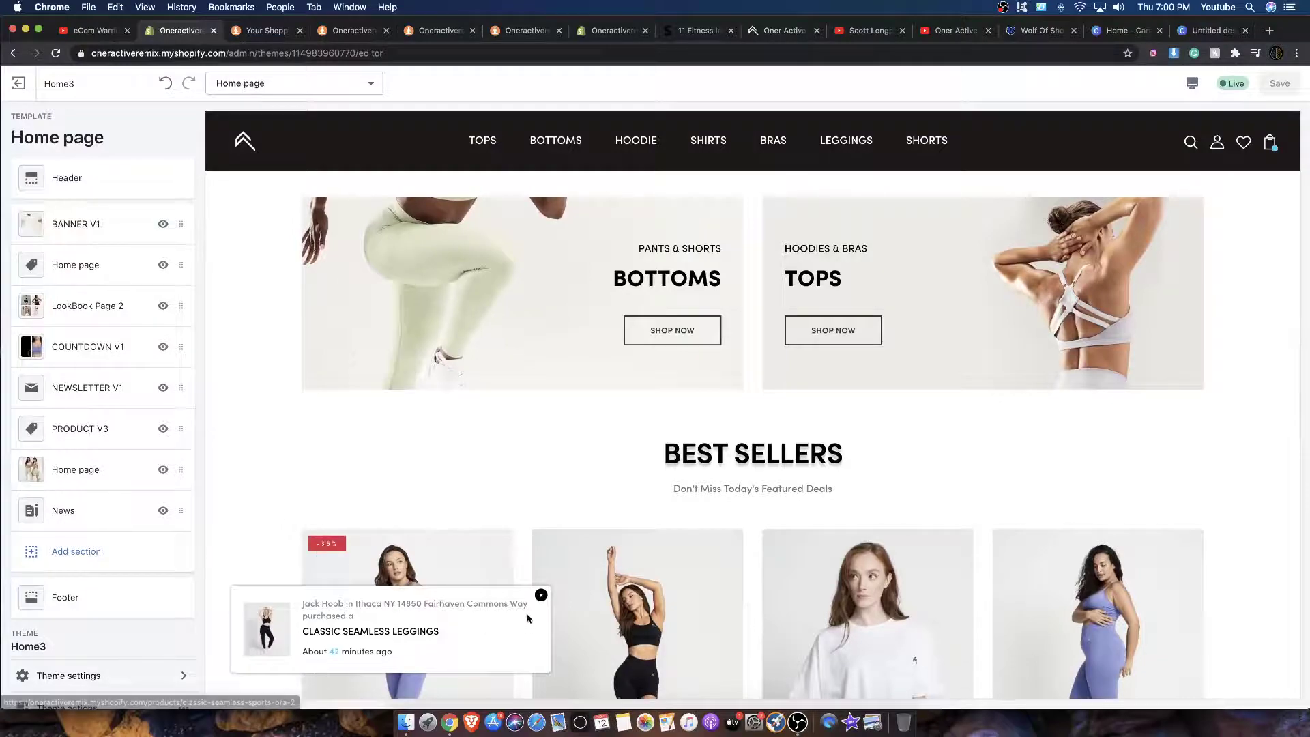
{"action": "scroll", "coordinate": [396, 515], "scroll_direction": "down", "scroll_amount": 8}
{"action": "scroll", "coordinate": [395, 516], "scroll_direction": "down", "scroll_amount": 10}
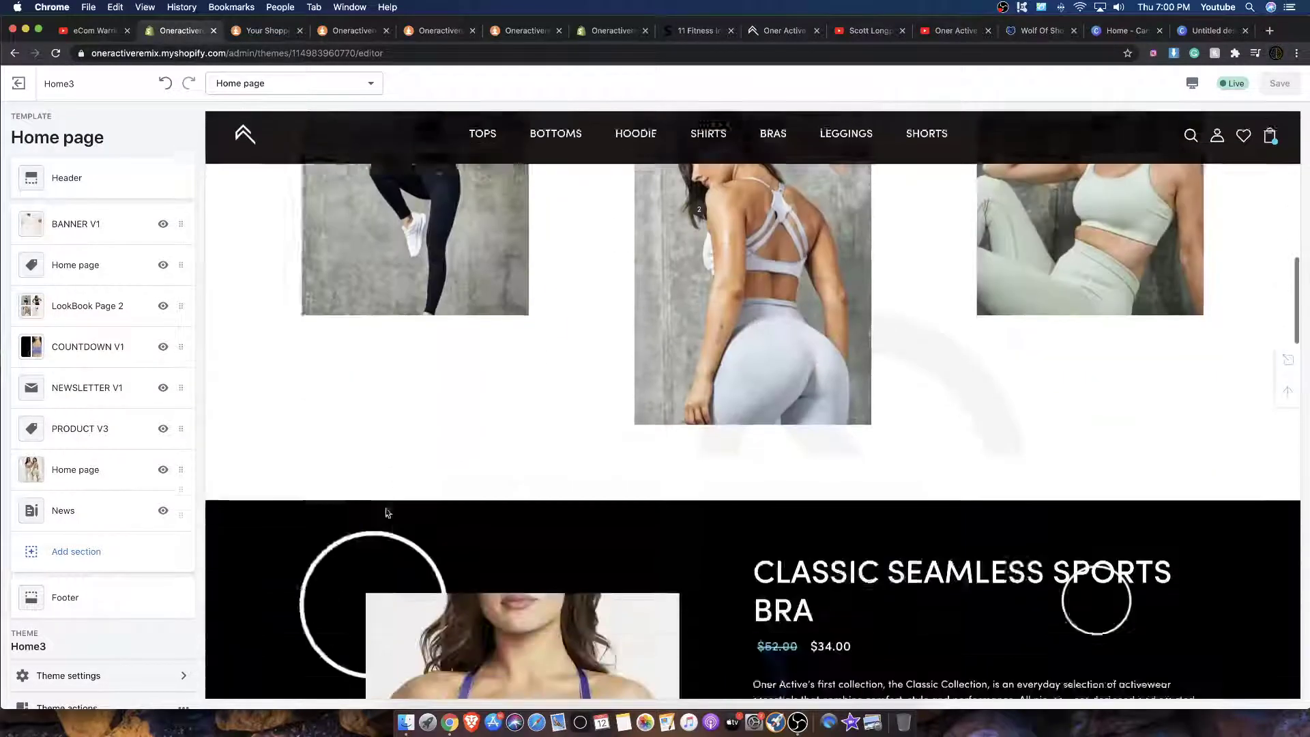